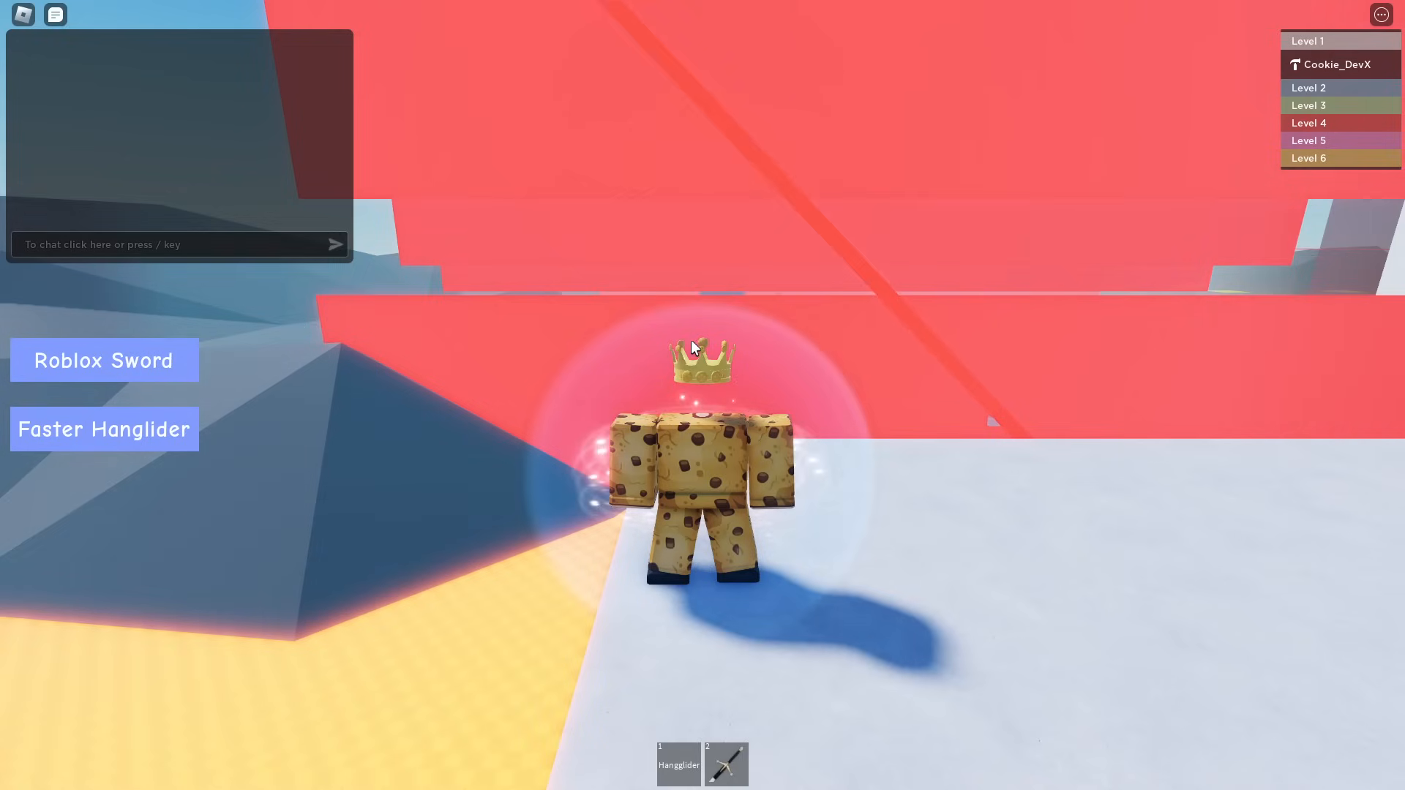
# - Equip the hang glider and glide off the Level 1 starting platform toward the red walls
pyautogui.moveTo(847, 361); pyautogui.dragTo(848, 363, button='right')
pyautogui.press('w')
pyautogui.press('1')
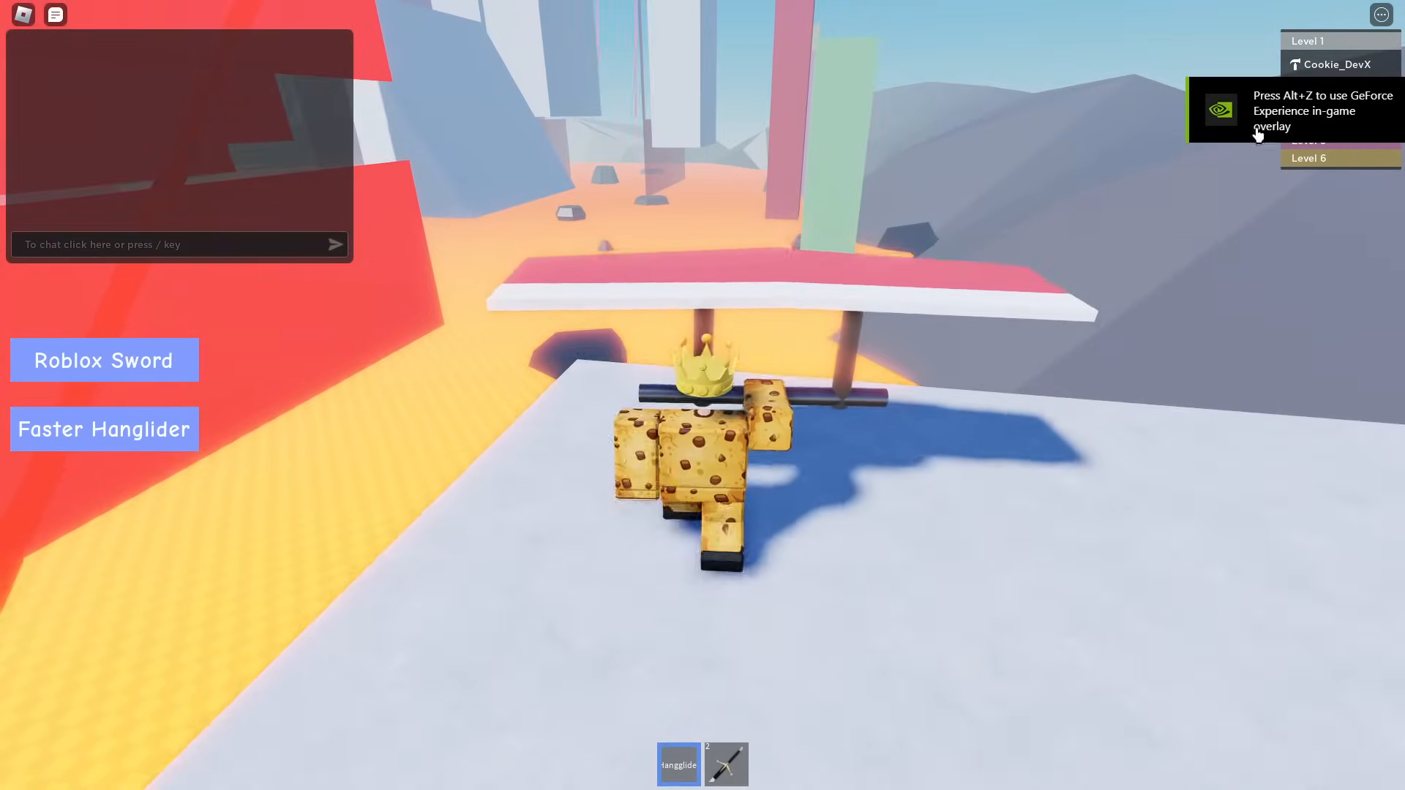
pyautogui.press('w')
pyautogui.moveTo(816, 232); pyautogui.dragTo(815, 233, button='right')
pyautogui.press('w')
pyautogui.press('w')
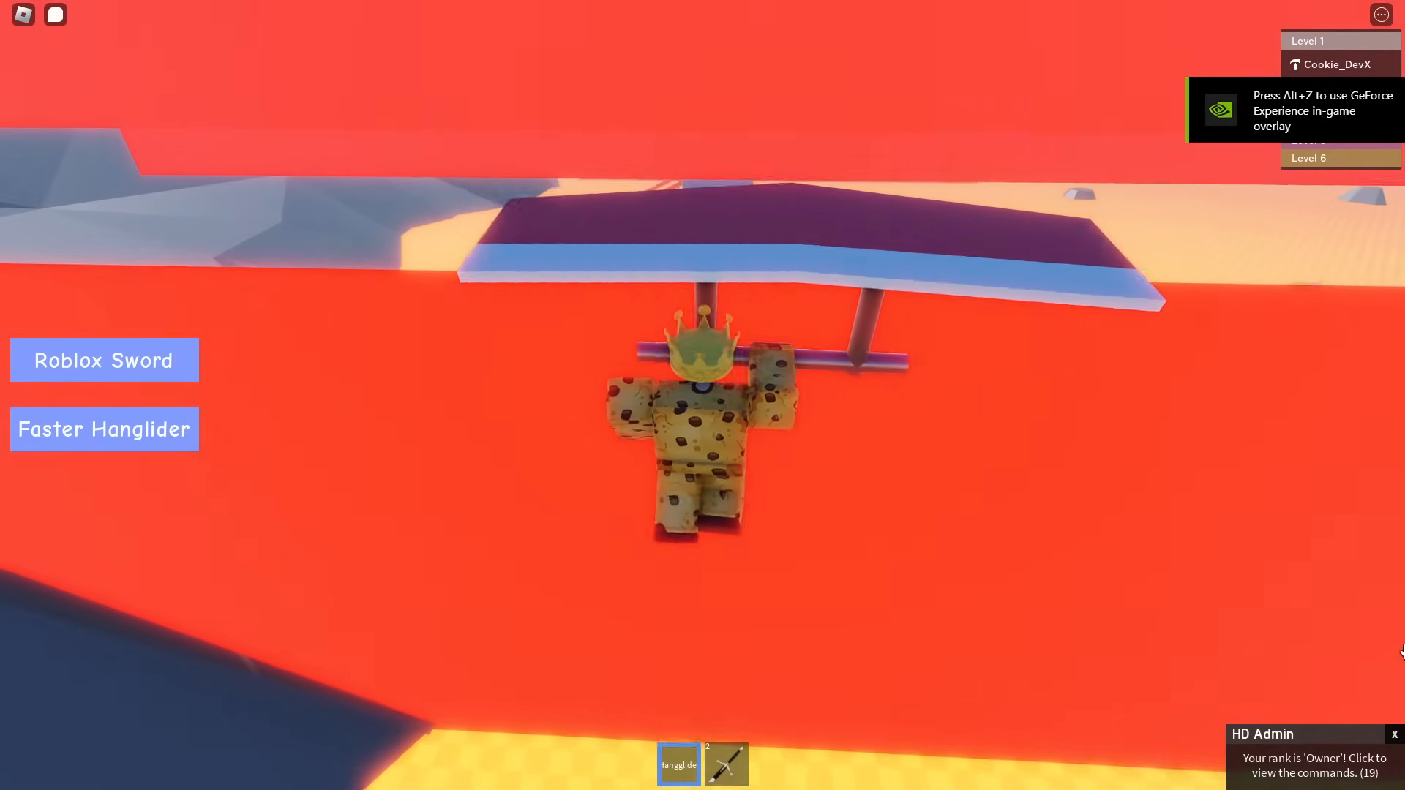
# - Dismiss the HD Admin notification and glide between the red walls down to the yellow-green landing pad
pyautogui.press('d')
pyautogui.click(1393, 735)
pyautogui.moveTo(1114, 451); pyautogui.dragTo(1114, 451, button='right')
pyautogui.press('a')
pyautogui.press('w')
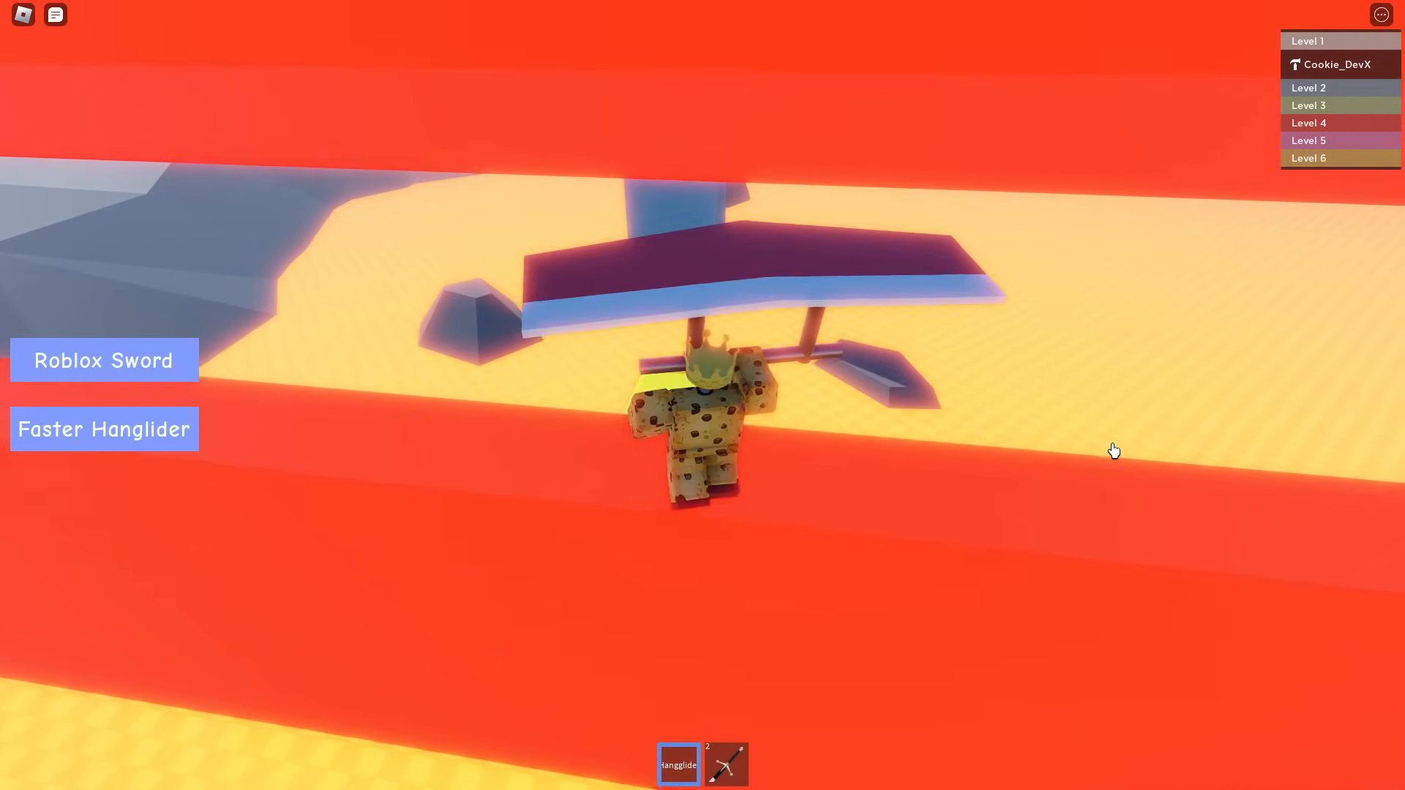
pyautogui.moveTo(1097, 426); pyautogui.dragTo(1098, 424, button='right')
pyautogui.press('d')
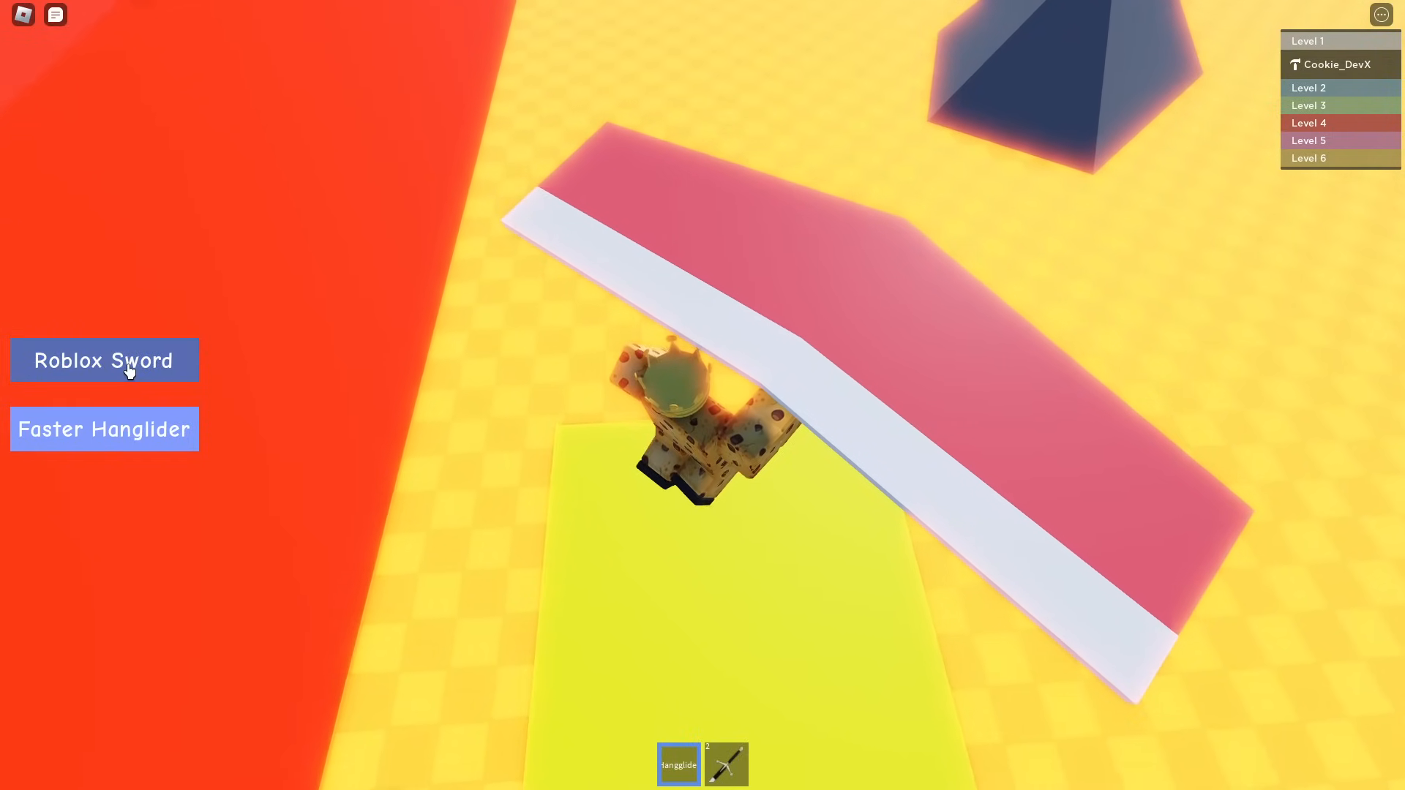
# - Try the Roblox Sword purchase option, dismiss its dialog, and briefly equip the sword
pyautogui.click(164, 353)
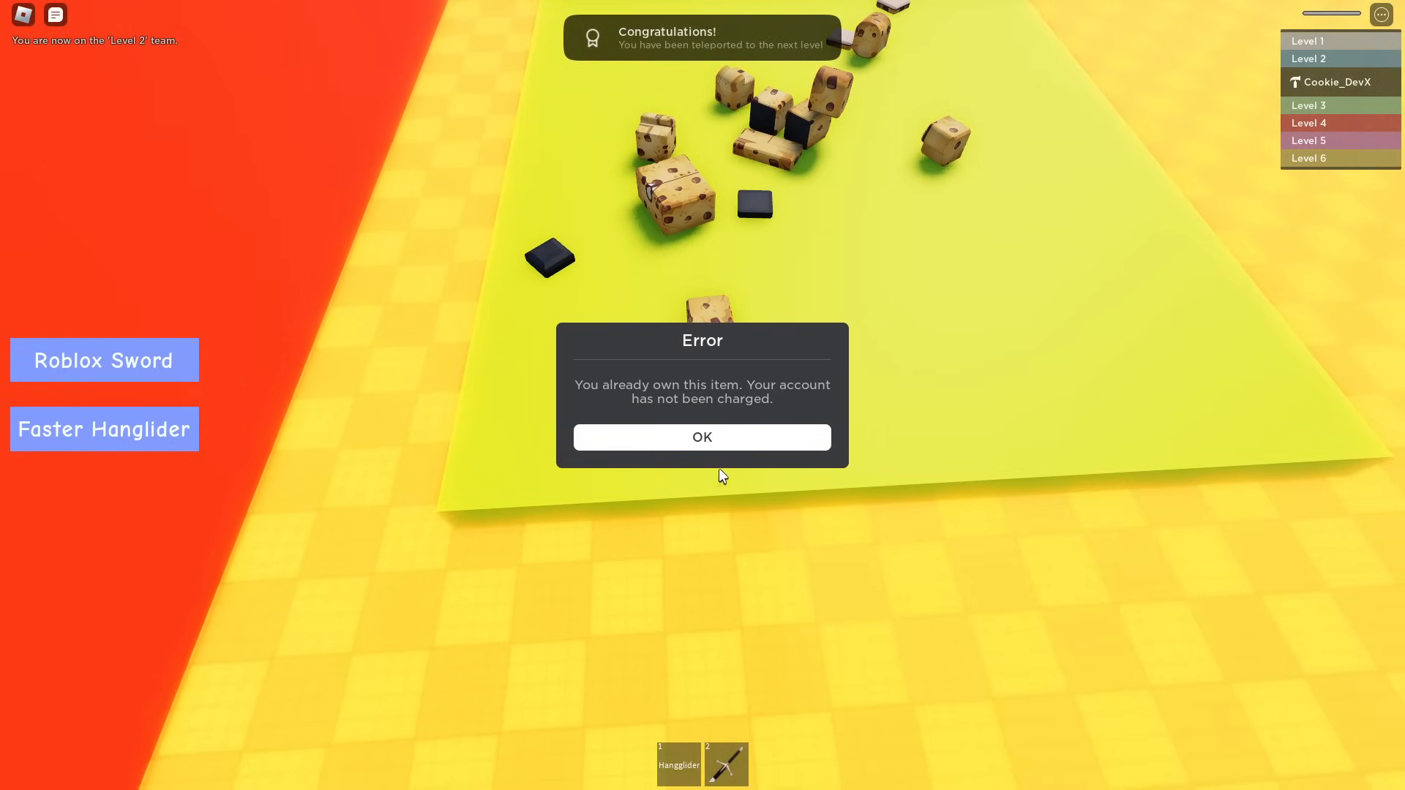
pyautogui.click(721, 439)
pyautogui.press('2')
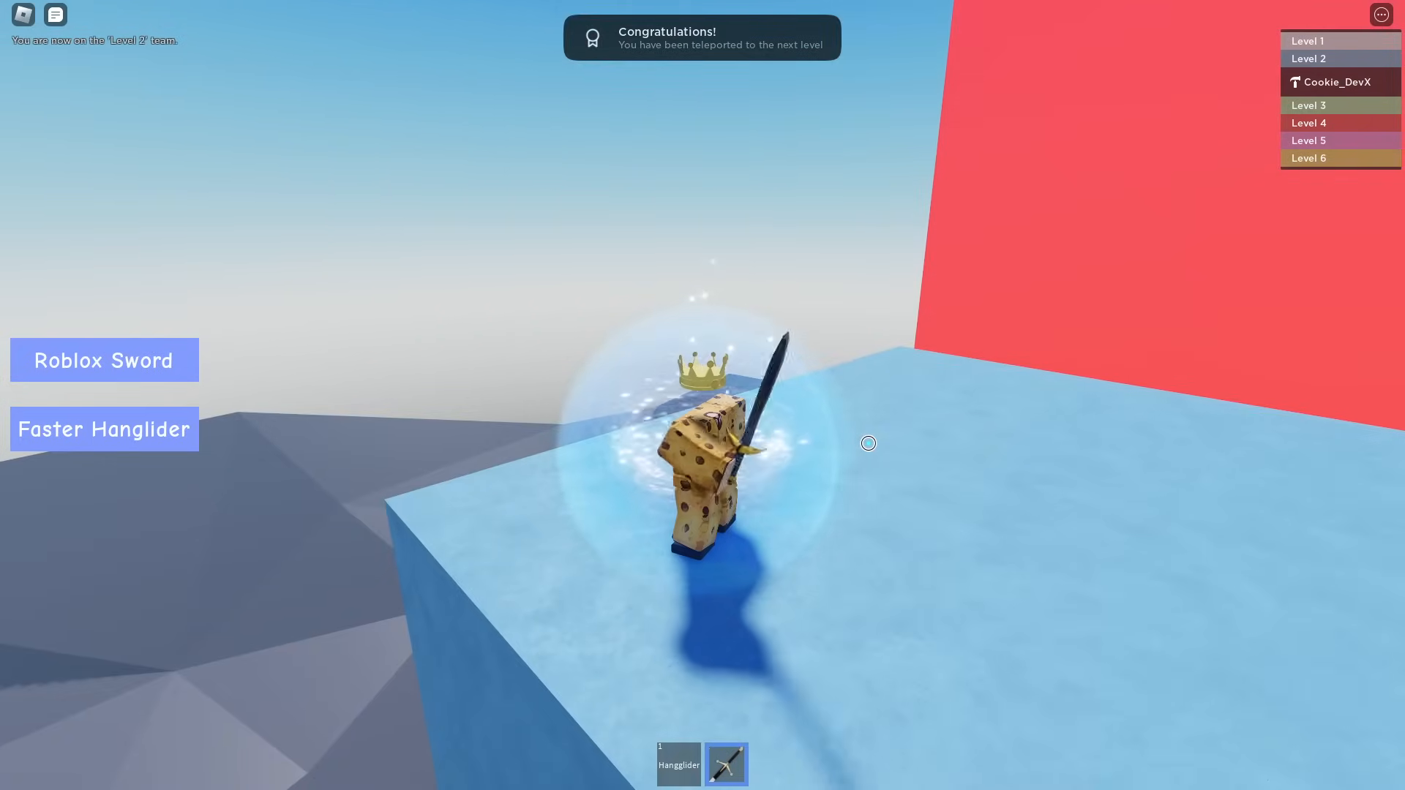
pyautogui.press('2')
# - Walk across the Level 2 starting platform and try the Faster Hanglider purchase option
pyautogui.press('d')
pyautogui.press('w')
pyautogui.click(141, 429)
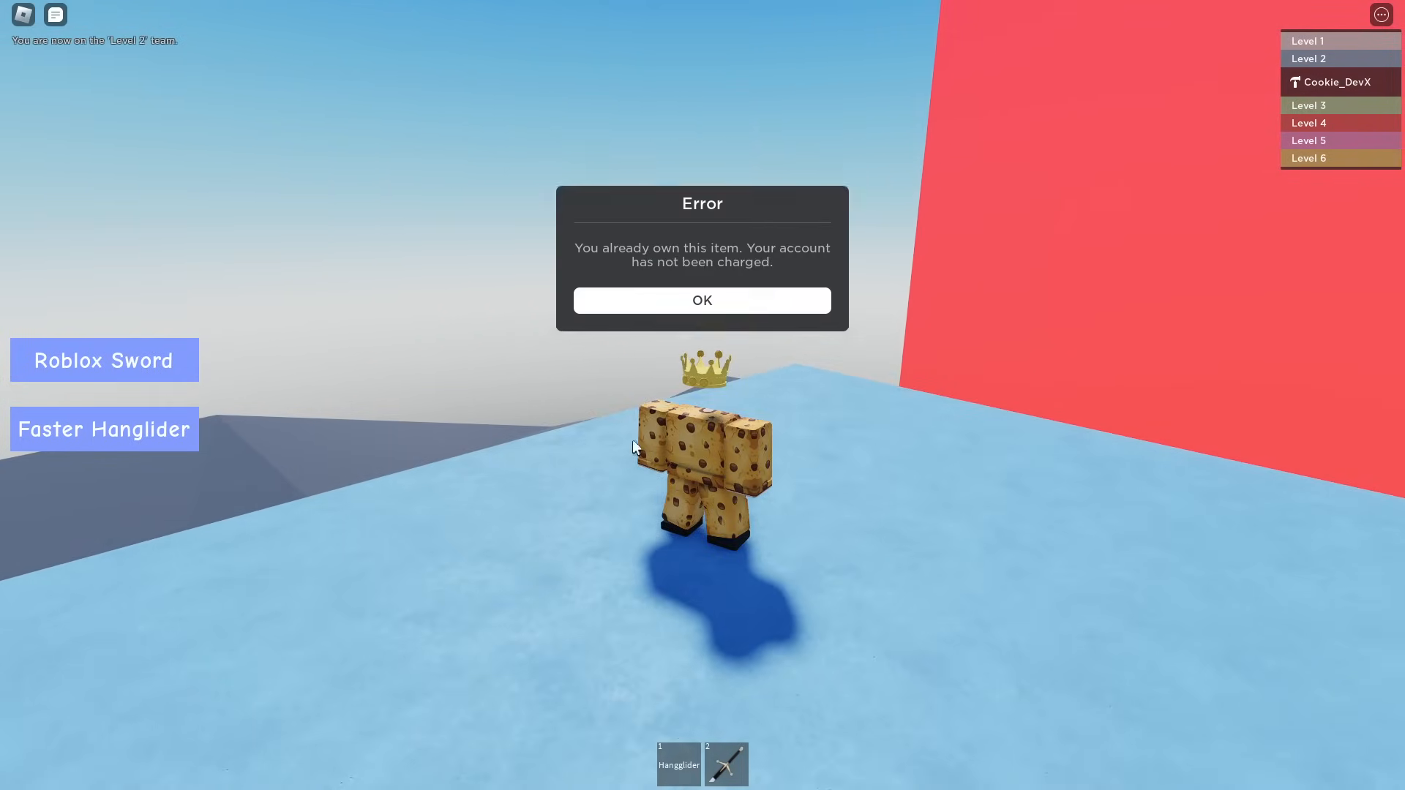
# - Equip the hang glider and glide from the Level 2 starting platform over the lava
pyautogui.press('w')
pyautogui.press('1')
pyautogui.click(756, 441)
pyautogui.moveTo(753, 443); pyautogui.dragTo(760, 448, button='right')
pyautogui.press('d')
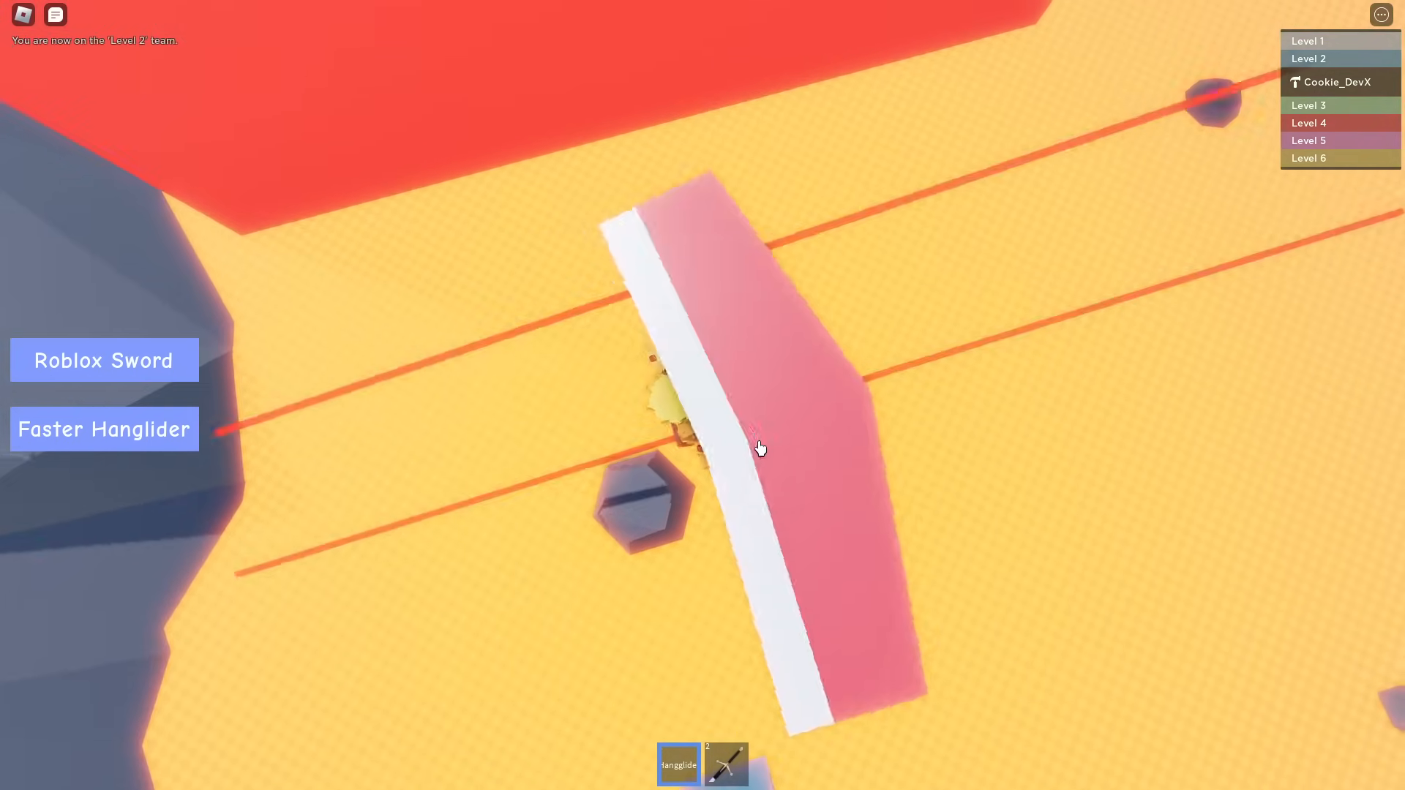
pyautogui.press('w')
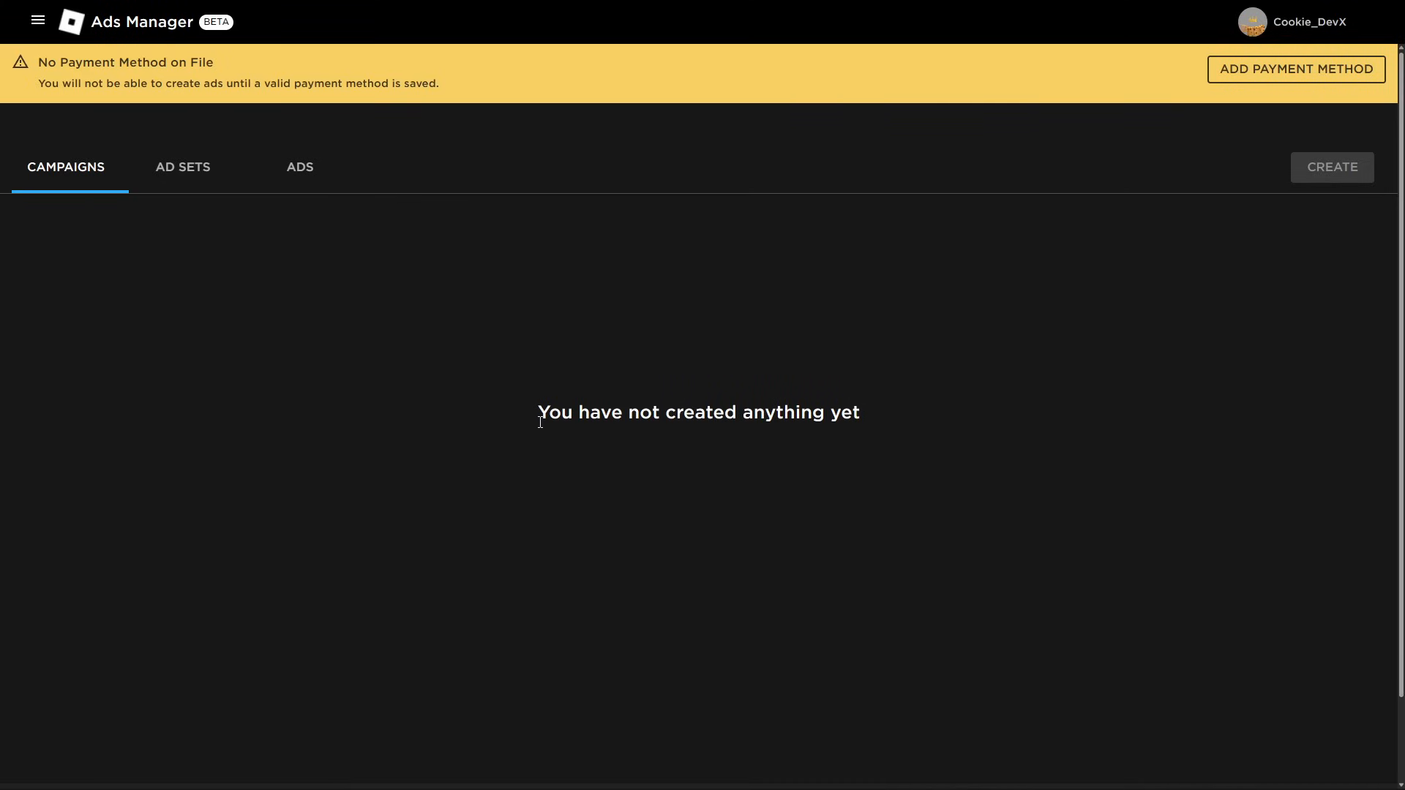
# - Switch to Roblox Ads Manager, read the payment method notice, and open the page for adding a payment method
pyautogui.moveTo(603, 425); pyautogui.dragTo(641, 423)
pyautogui.moveTo(82, 63); pyautogui.dragTo(159, 64)
pyautogui.click(221, 250)
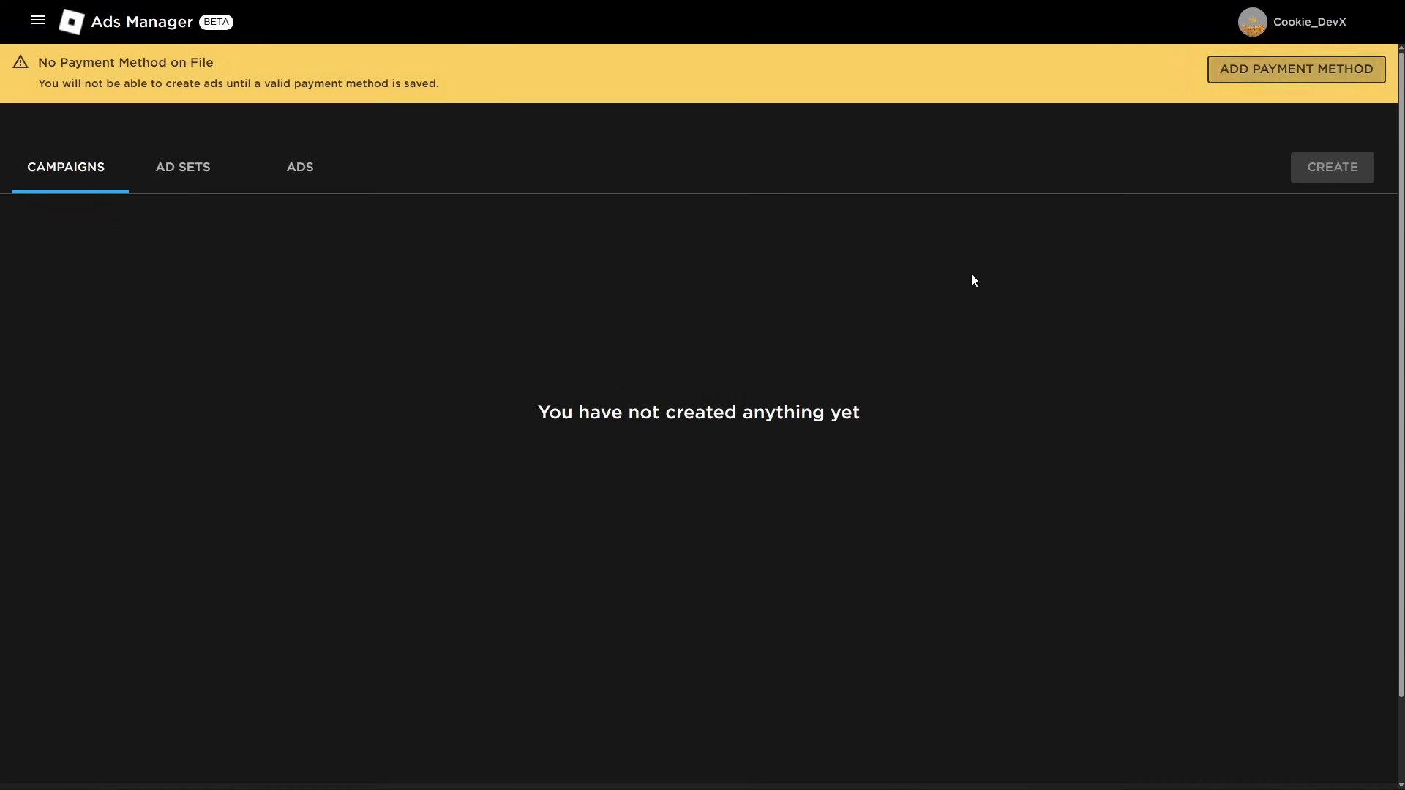
pyautogui.click(1268, 69)
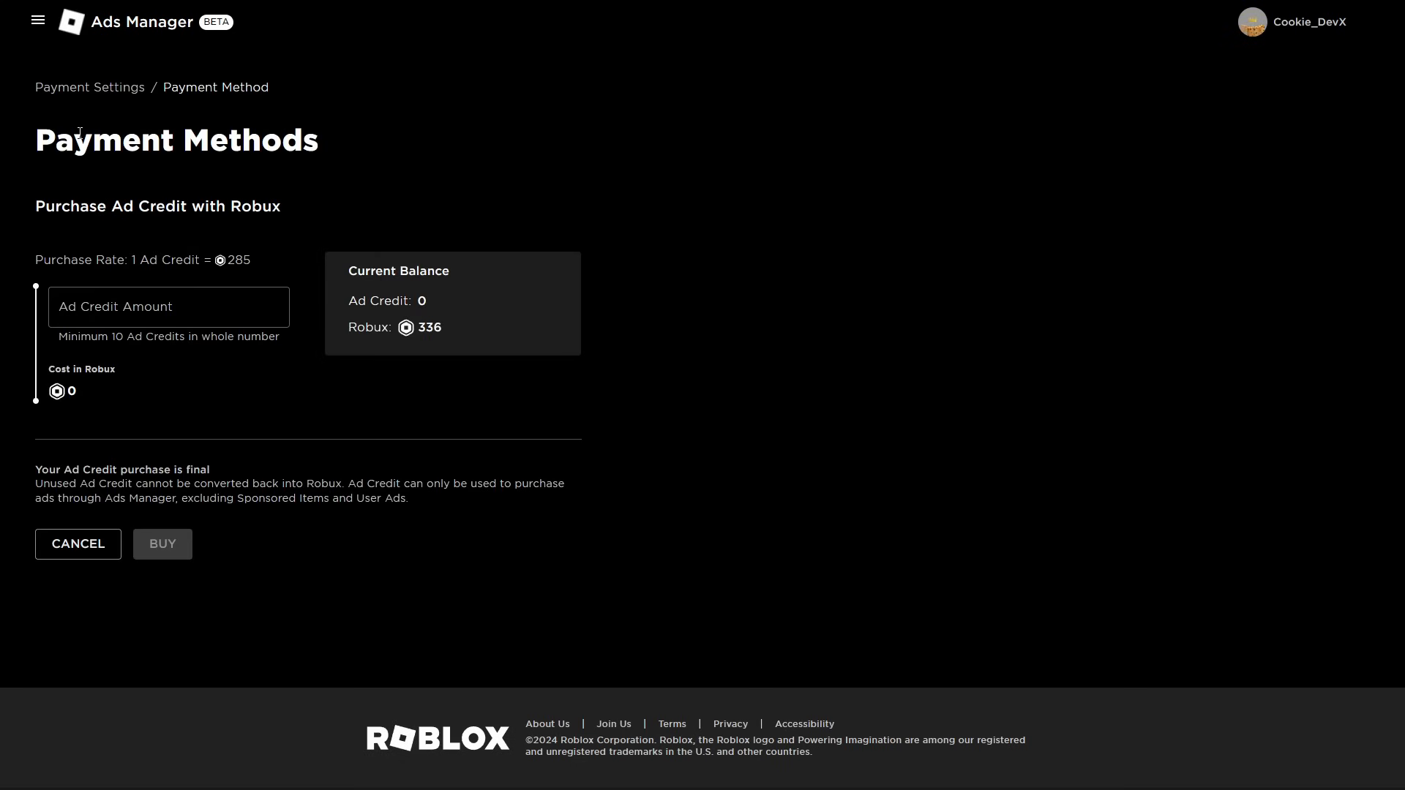
# - Review the section for purchasing Ad Credit with Robux and its minimum credit requirement
pyautogui.moveTo(79, 133); pyautogui.dragTo(281, 141)
pyautogui.doubleClick(249, 141)
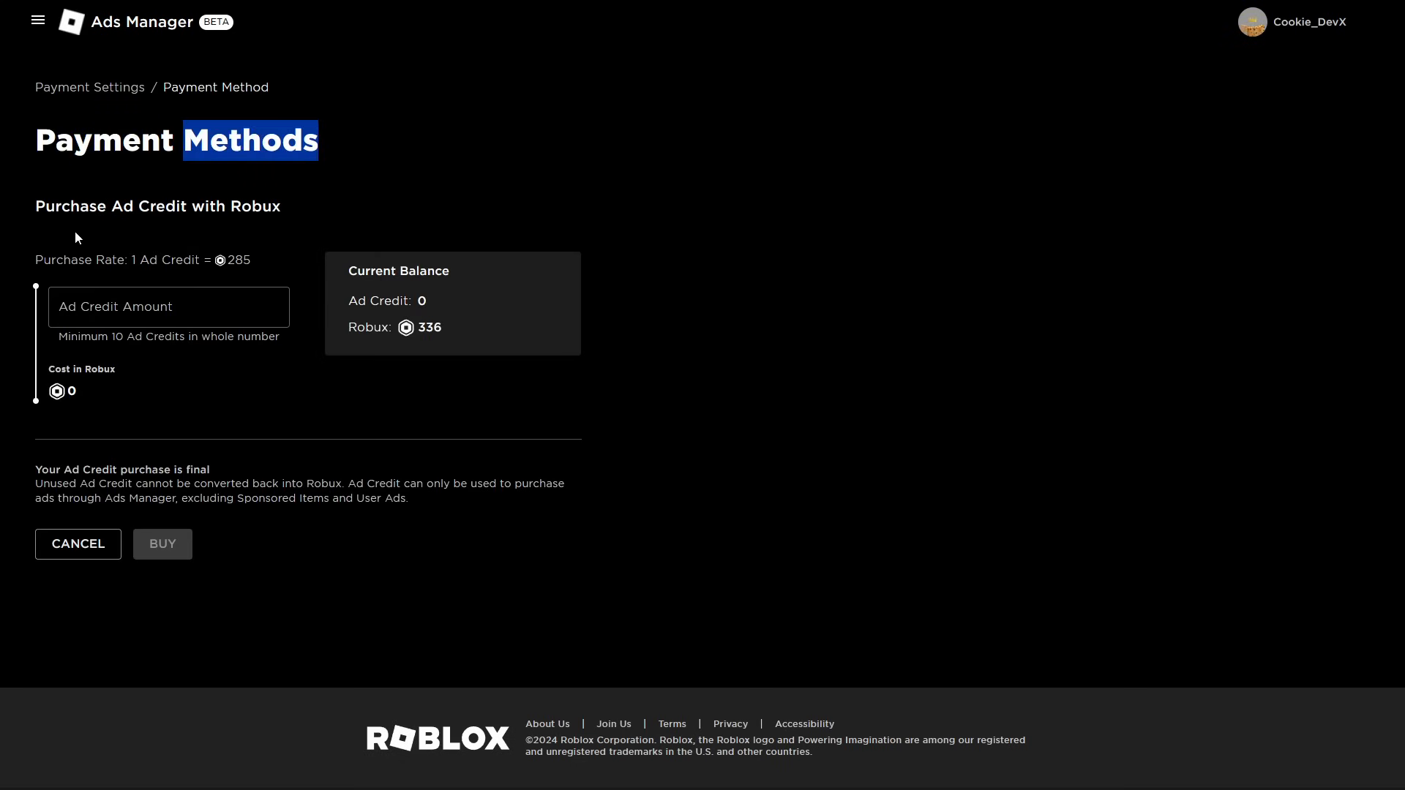
pyautogui.moveTo(108, 207); pyautogui.dragTo(233, 208)
pyautogui.tripleClick(277, 208)
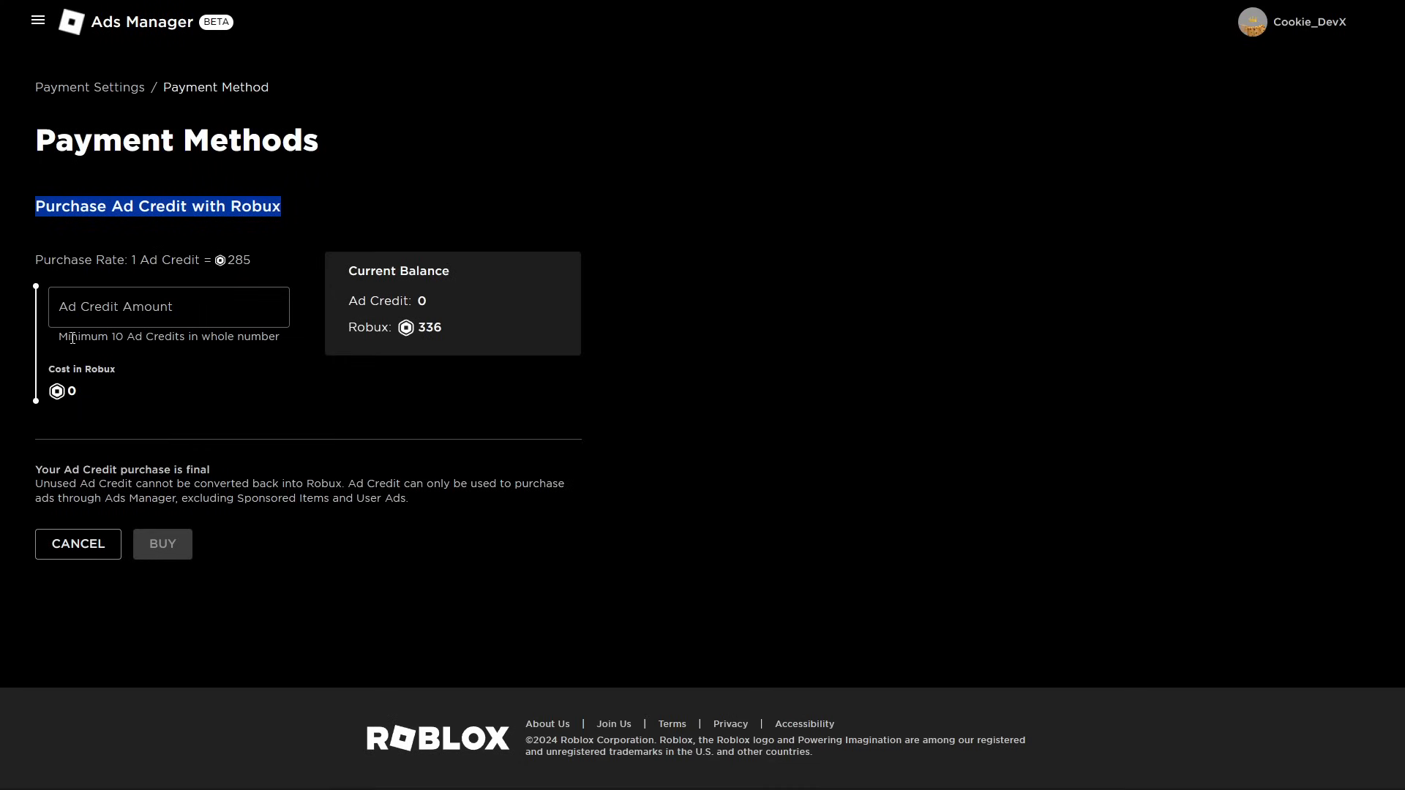
pyautogui.moveTo(72, 338); pyautogui.dragTo(226, 353)
pyautogui.doubleClick(161, 336)
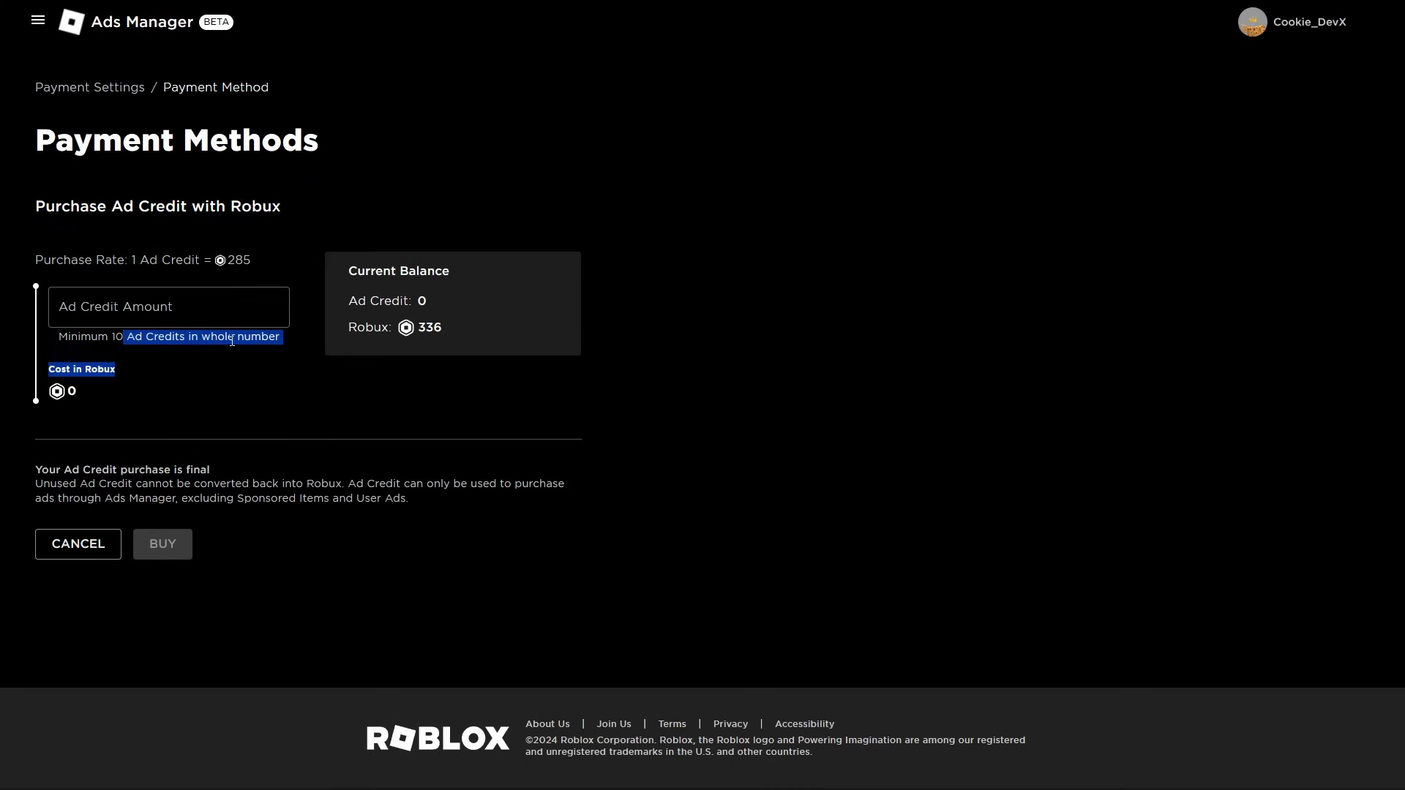
pyautogui.doubleClick(227, 337)
# - Try an Ad Credit amount of 10 and compare its Robux cost with the current balance
pyautogui.click(221, 311)
pyautogui.write('10')
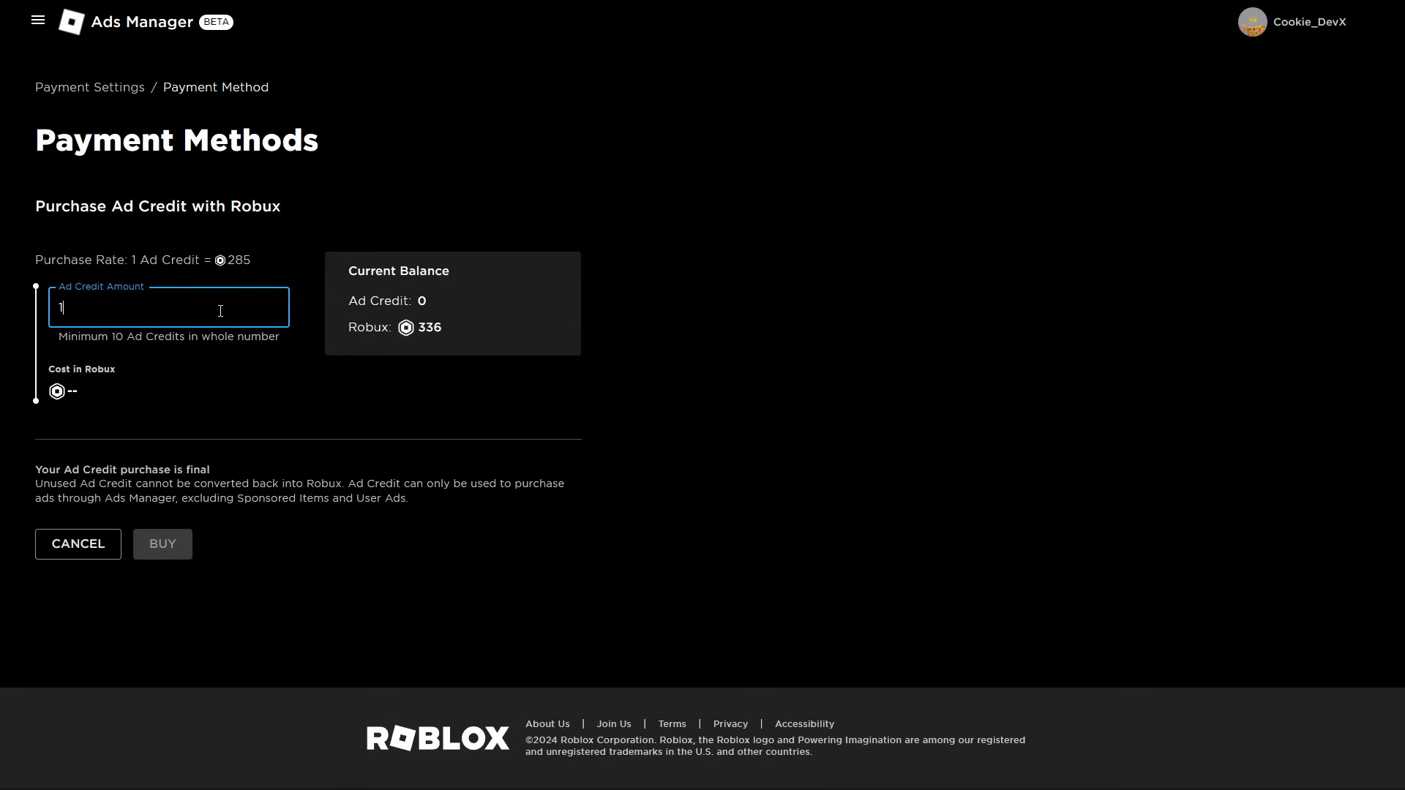
pyautogui.doubleClick(73, 393)
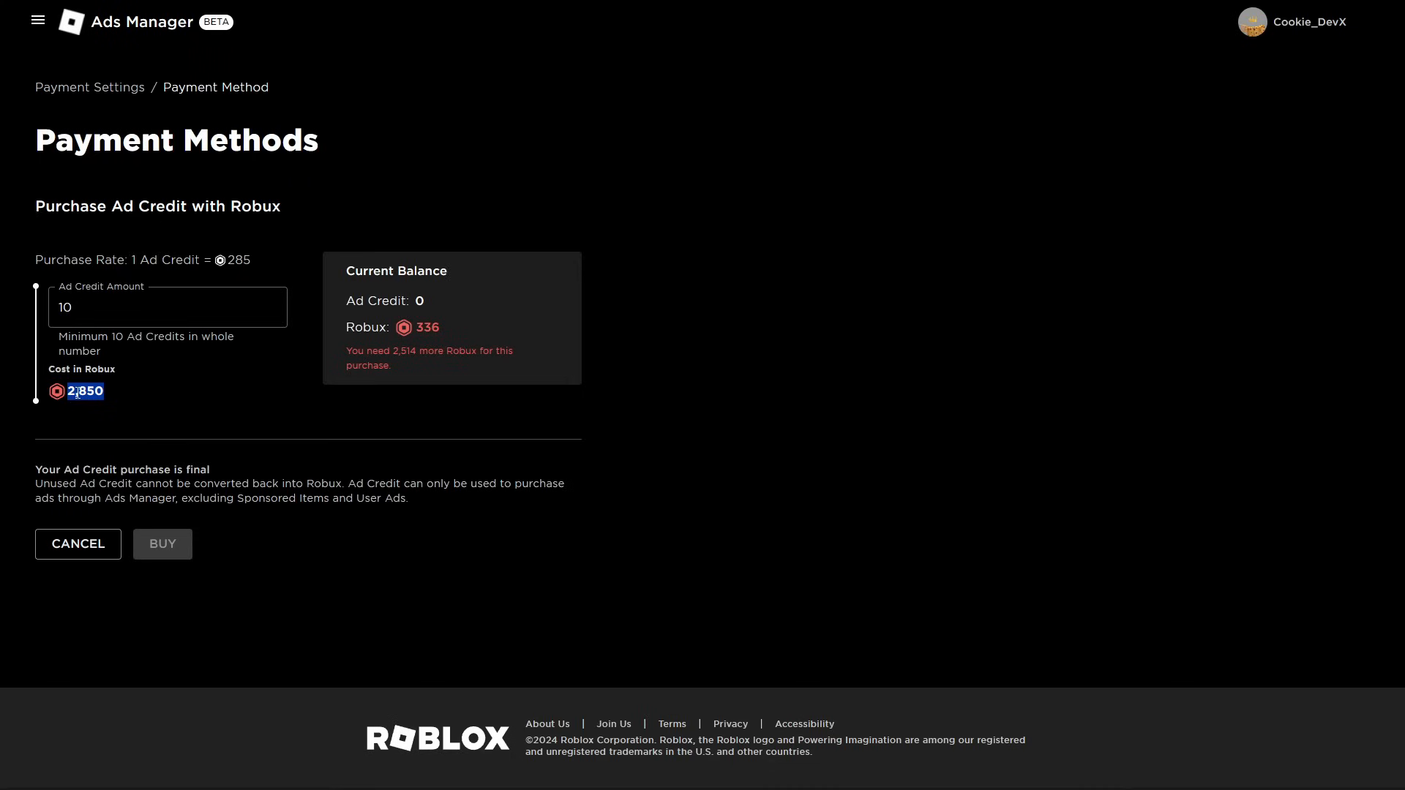
pyautogui.click(89, 391)
pyautogui.doubleClick(419, 329)
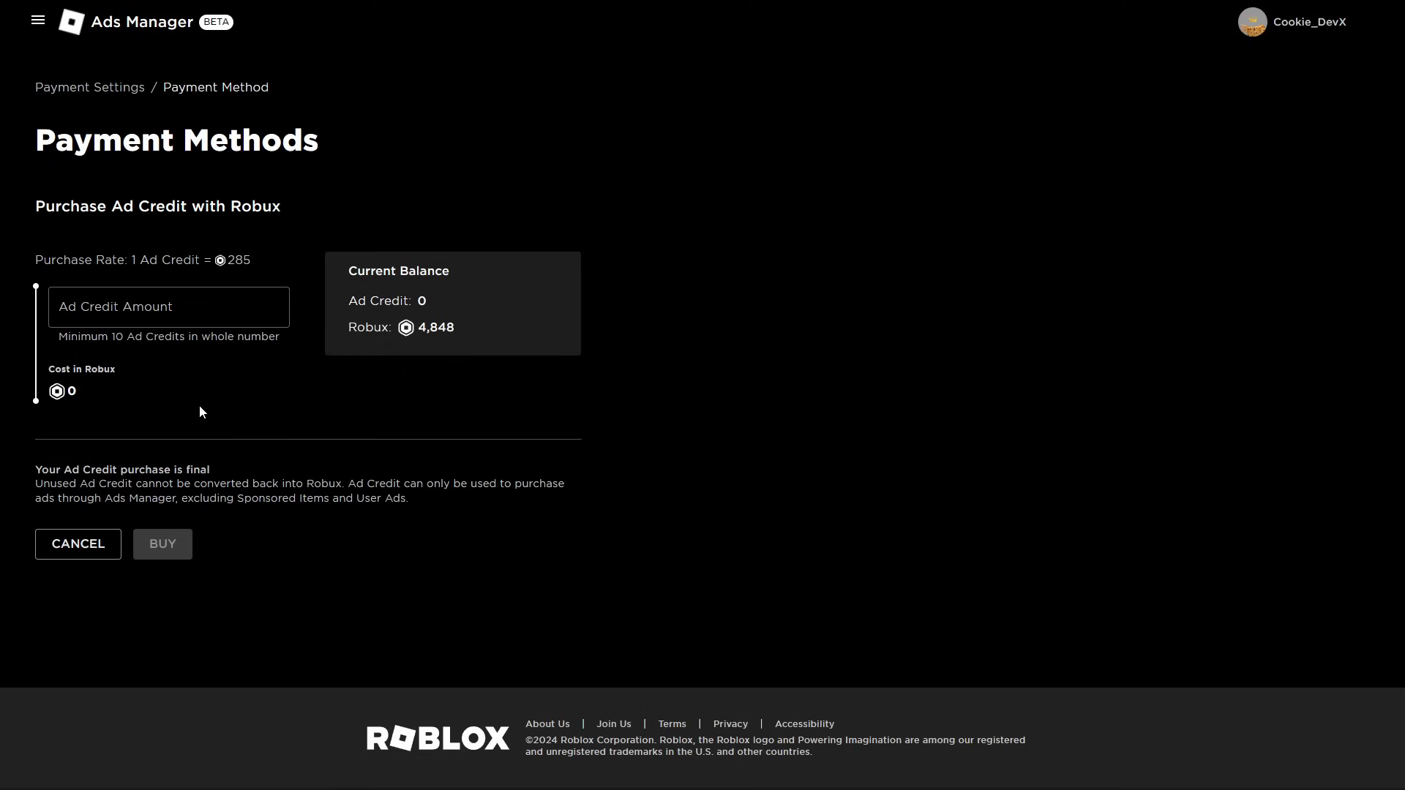
# - Check the Robux balance, set the Ad Credit amount to 17, and submit the purchase
pyautogui.doubleClick(449, 331)
pyautogui.click(251, 275)
pyautogui.click(205, 318)
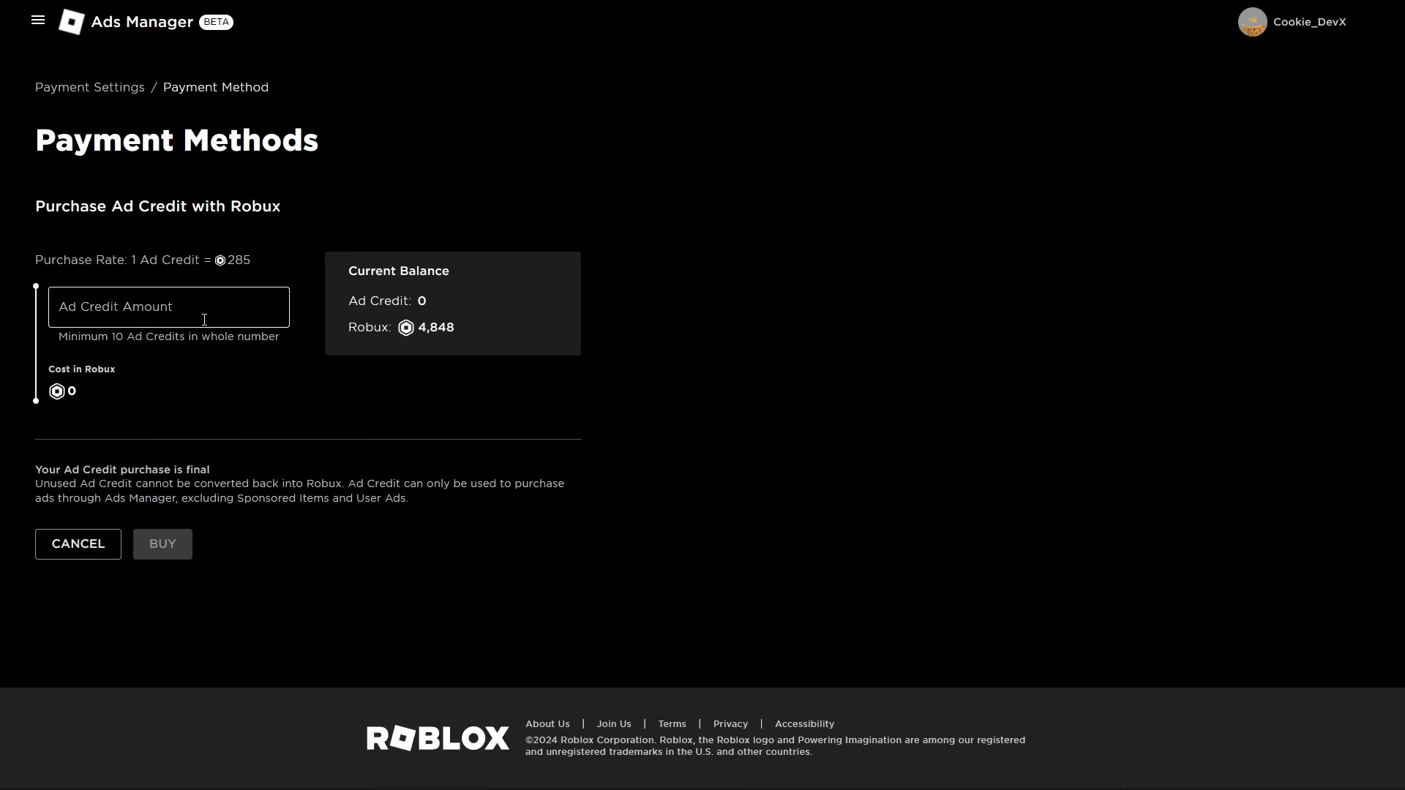
pyautogui.write('17')
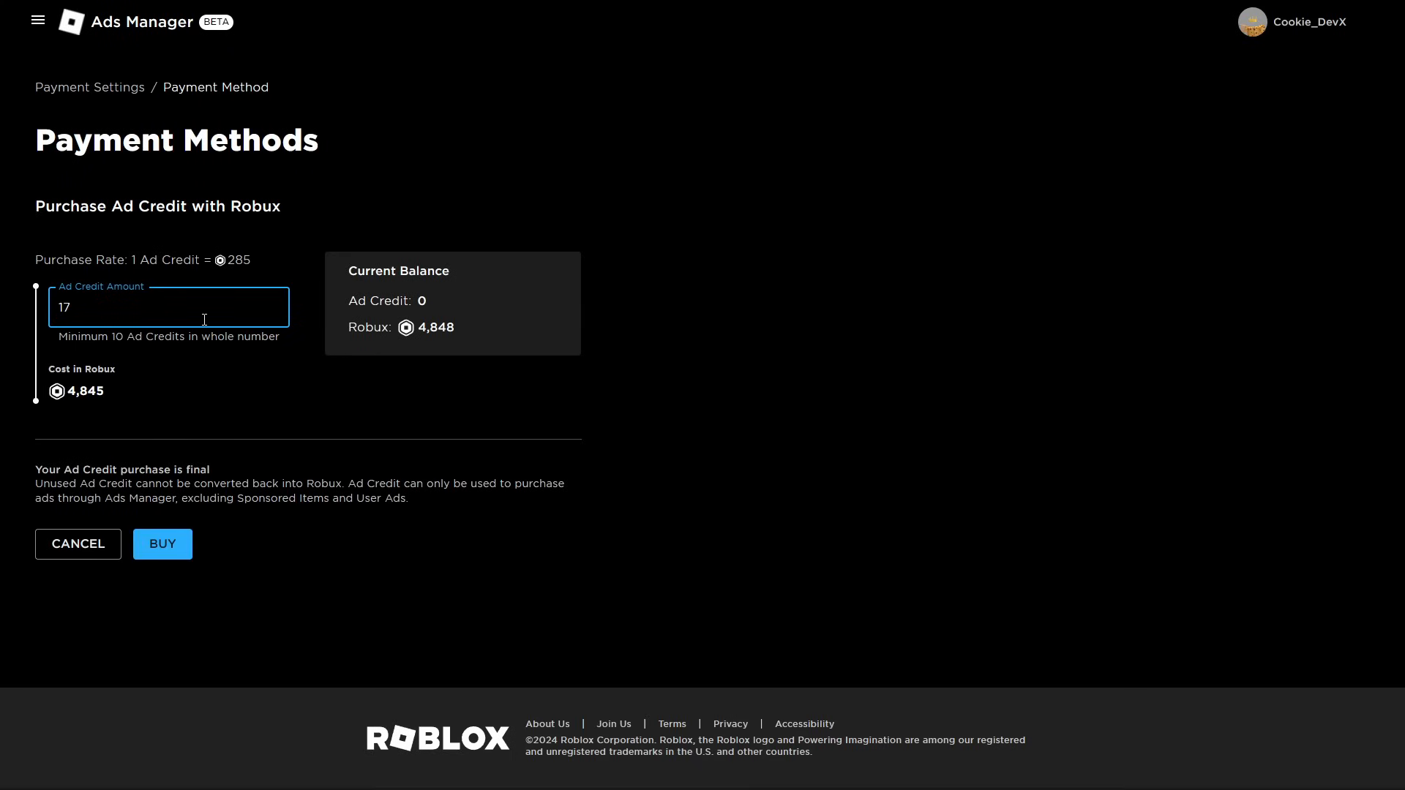
pyautogui.click(157, 530)
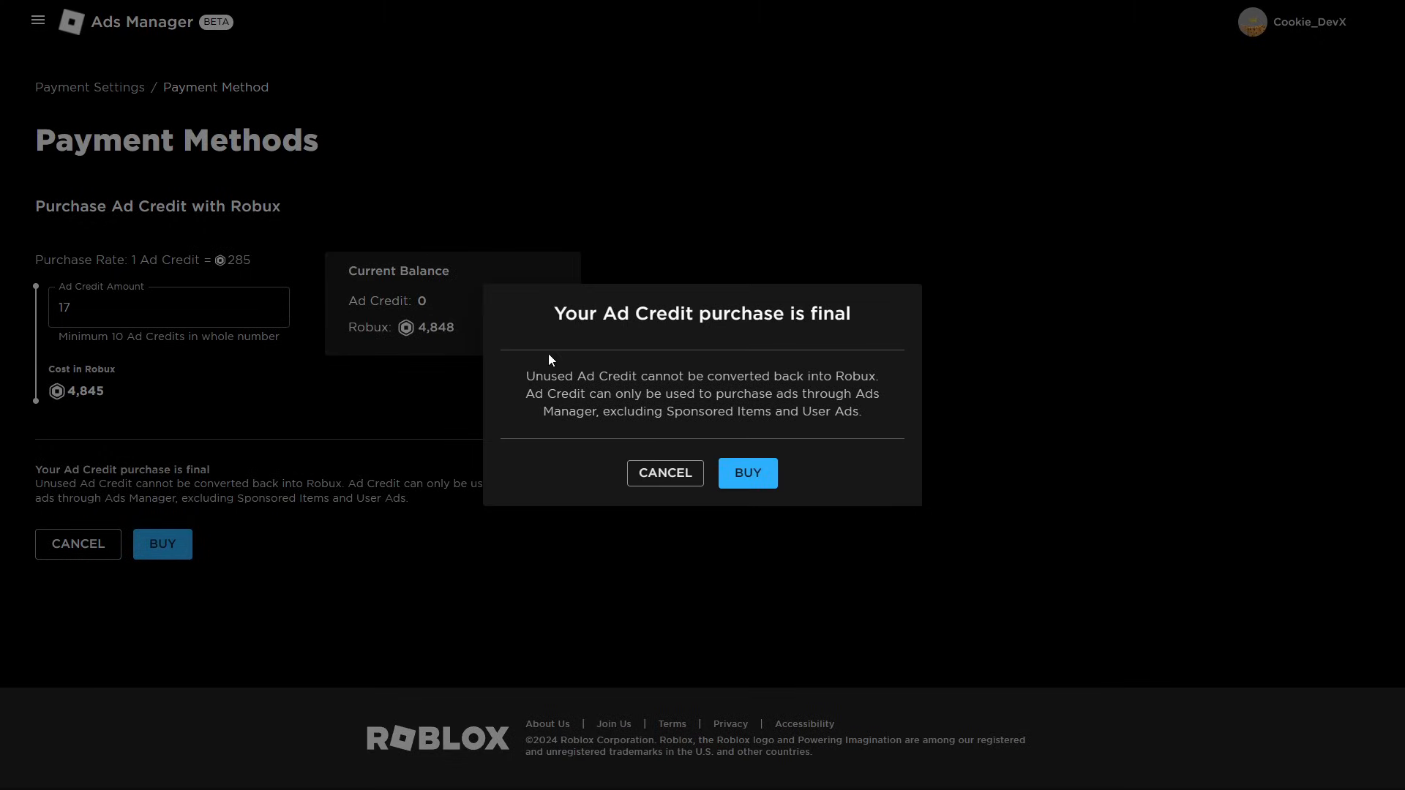
# - Read the notice about Ad Credit purchases being final and confirm the purchase
pyautogui.moveTo(578, 311); pyautogui.dragTo(723, 308)
pyautogui.click(724, 305)
pyautogui.moveTo(565, 376); pyautogui.dragTo(888, 401)
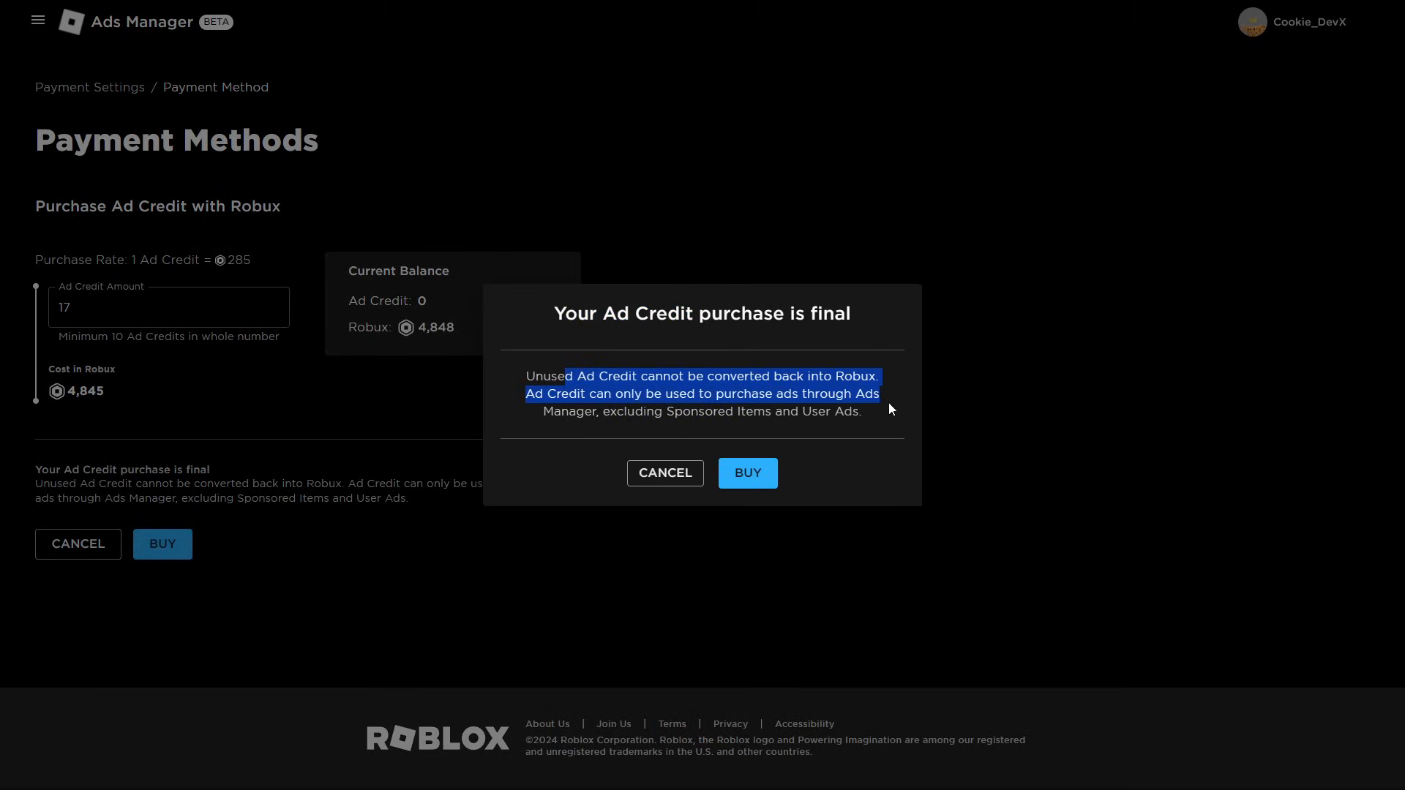
pyautogui.click(805, 412)
pyautogui.moveTo(635, 395); pyautogui.dragTo(839, 414)
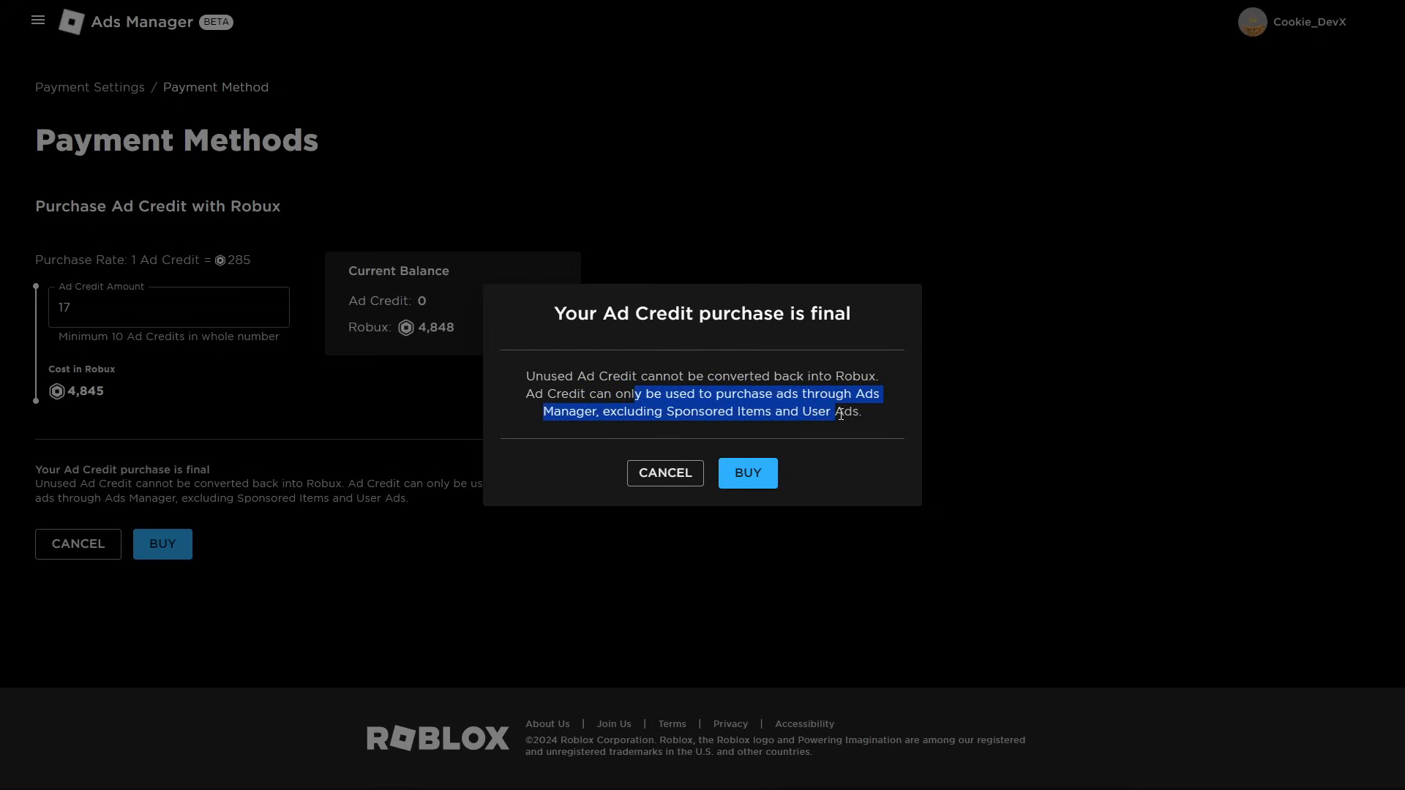
pyautogui.click(748, 471)
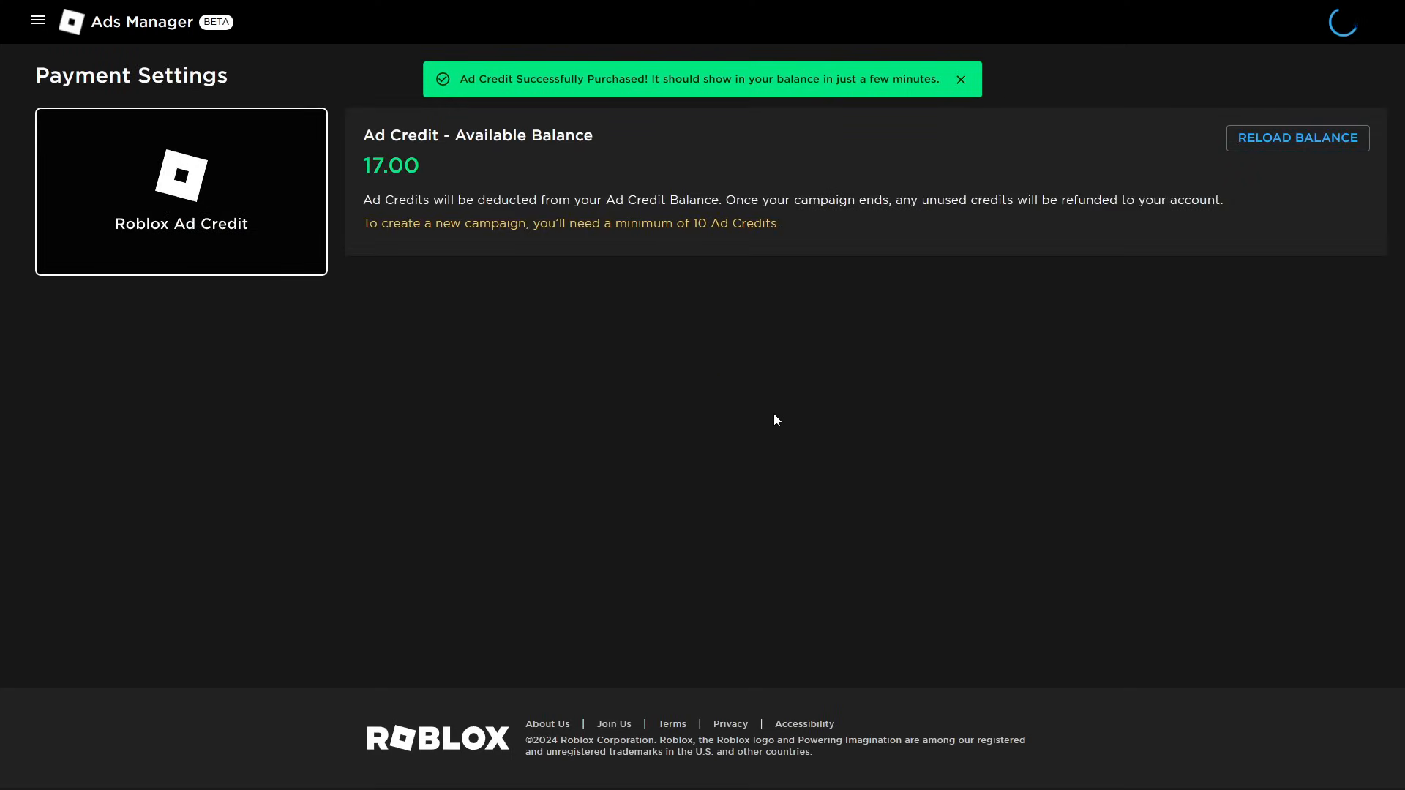
# - Check the available Ad Credit balance in the payment settings
pyautogui.moveTo(360, 133); pyautogui.dragTo(634, 187)
pyautogui.doubleClick(633, 184)
pyautogui.click(414, 170)
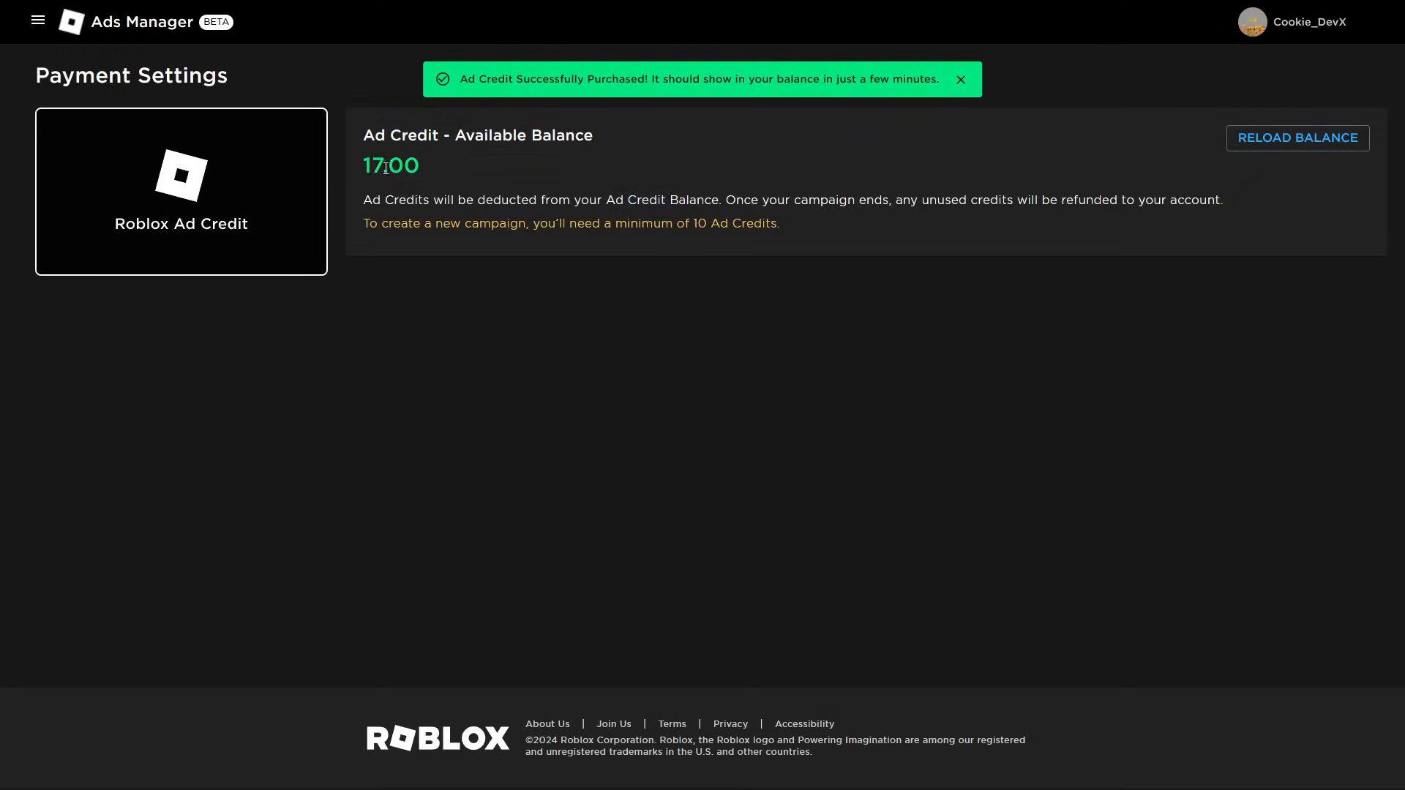
pyautogui.moveTo(372, 167); pyautogui.dragTo(519, 183)
pyautogui.click(448, 161)
pyautogui.doubleClick(519, 183)
pyautogui.click(514, 191)
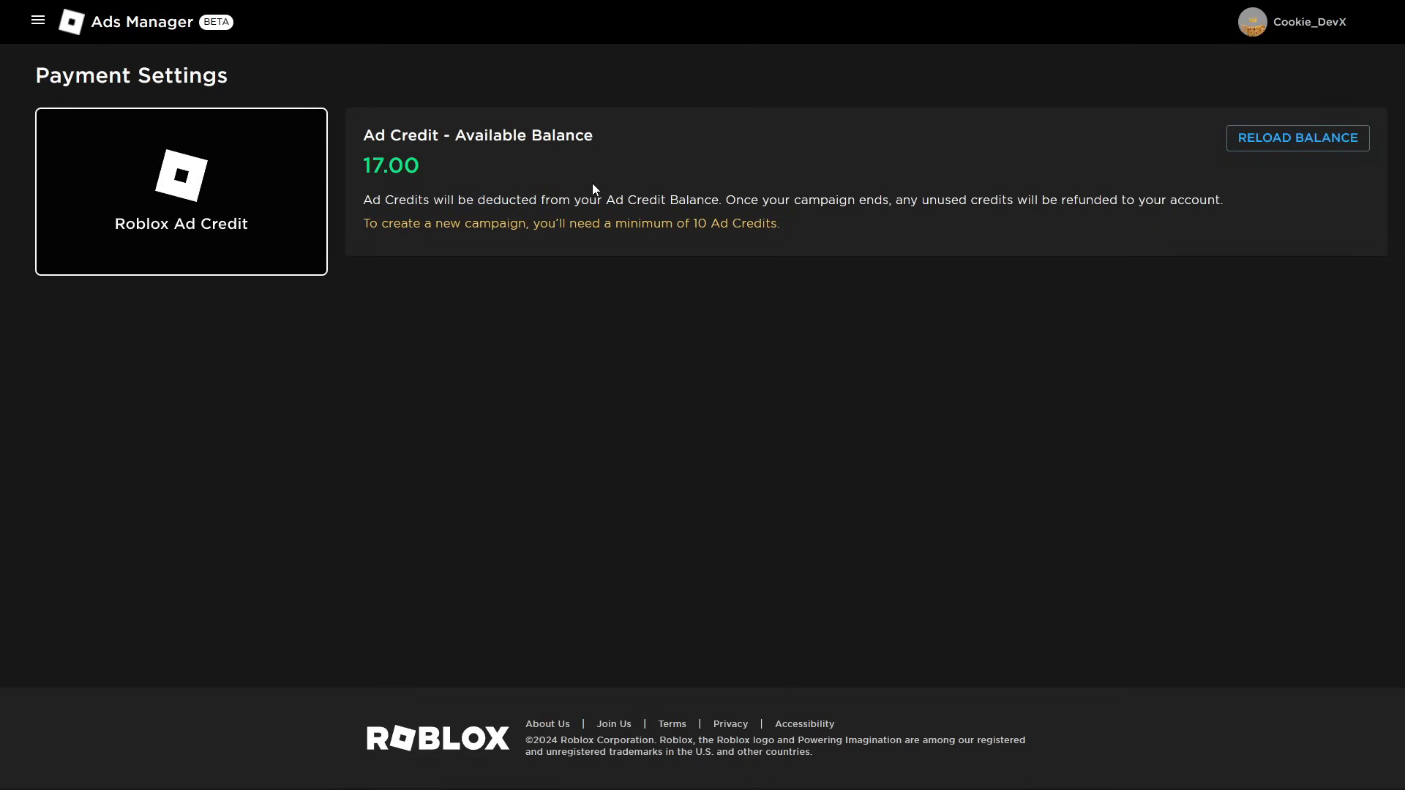
# - Go to the Manage Ads page and start creating a new campaign
pyautogui.click(38, 20)
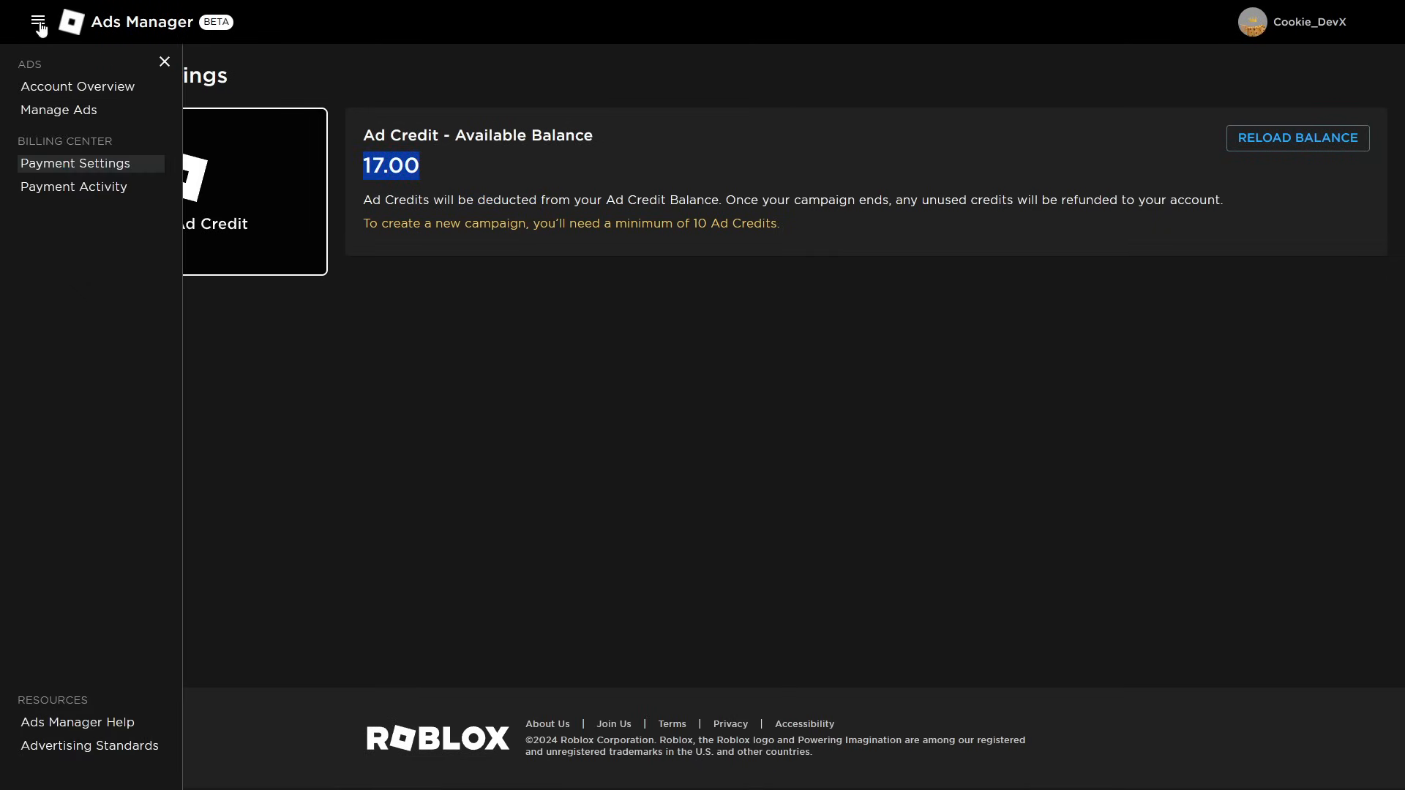
pyautogui.click(79, 108)
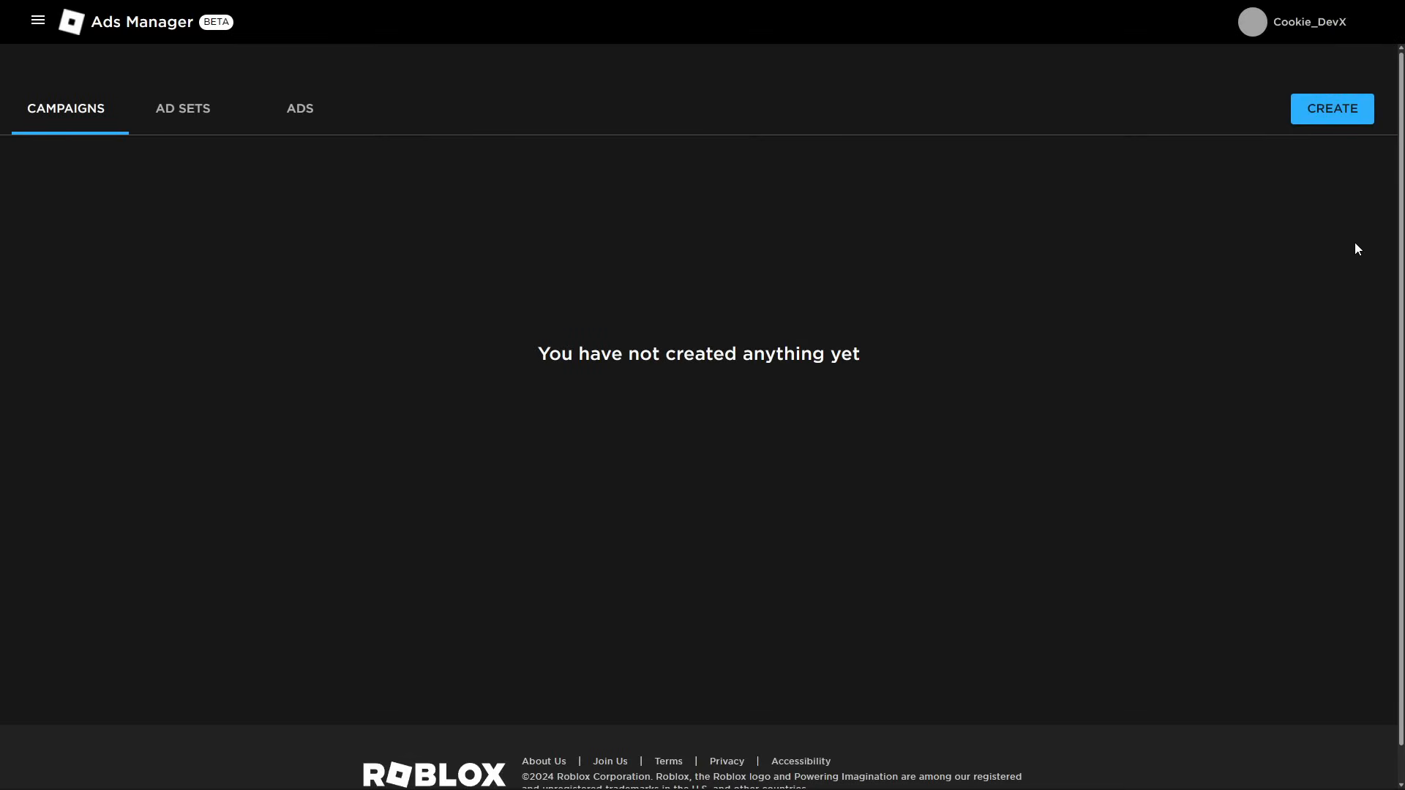
pyautogui.click(1332, 118)
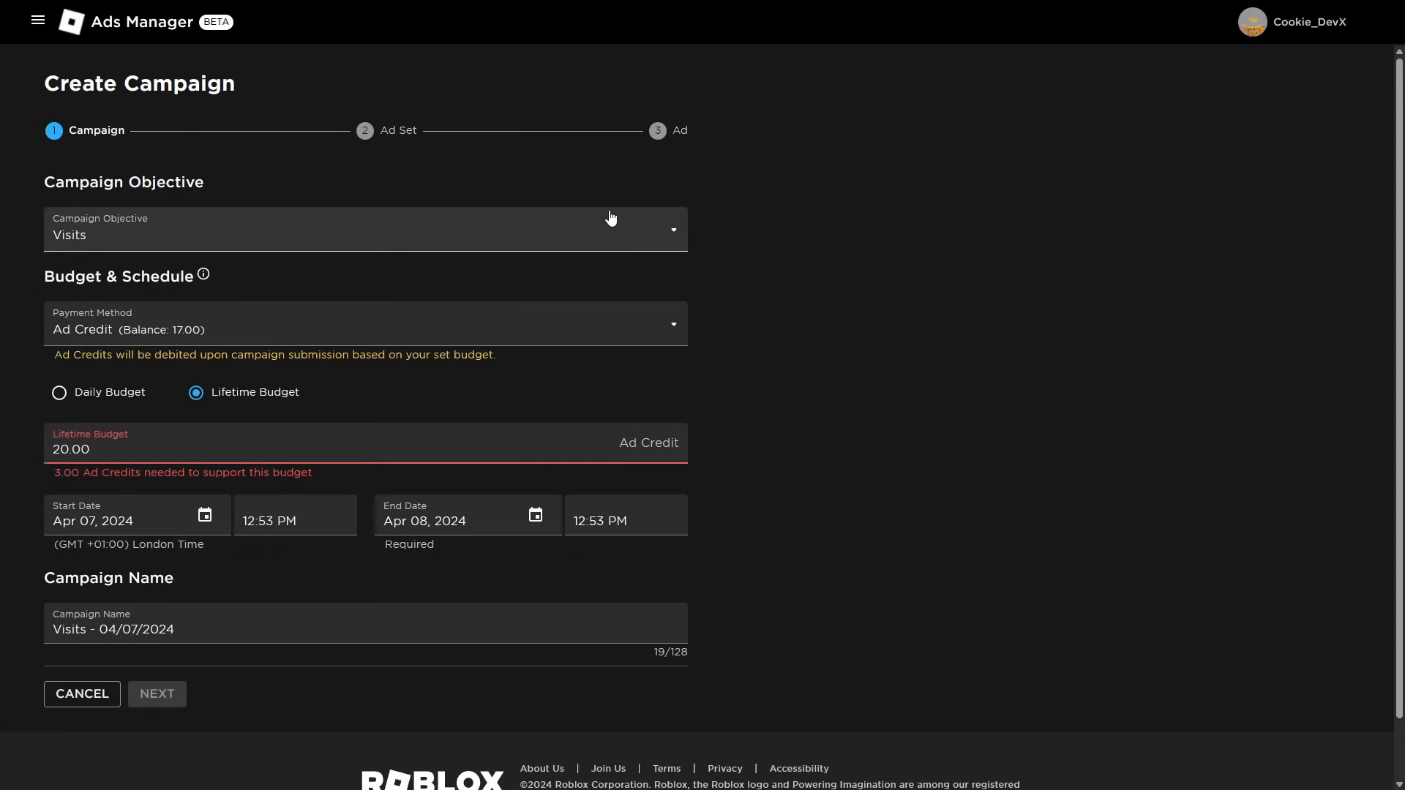
# - Compare the Visits and Awareness options for the campaign objective without changing the selection
pyautogui.click(599, 229)
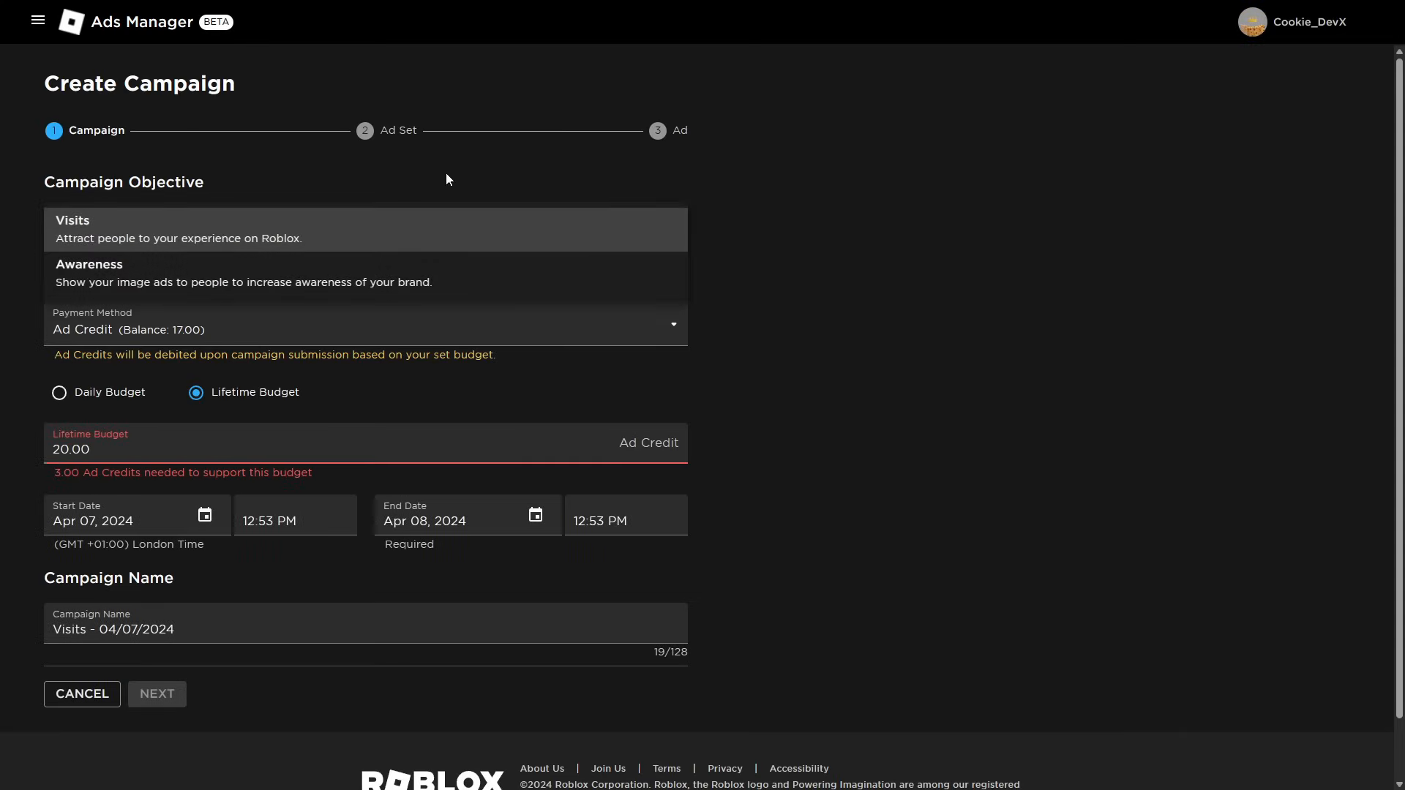
pyautogui.click(146, 201)
pyautogui.moveTo(152, 187); pyautogui.dragTo(234, 175)
pyautogui.click(235, 176)
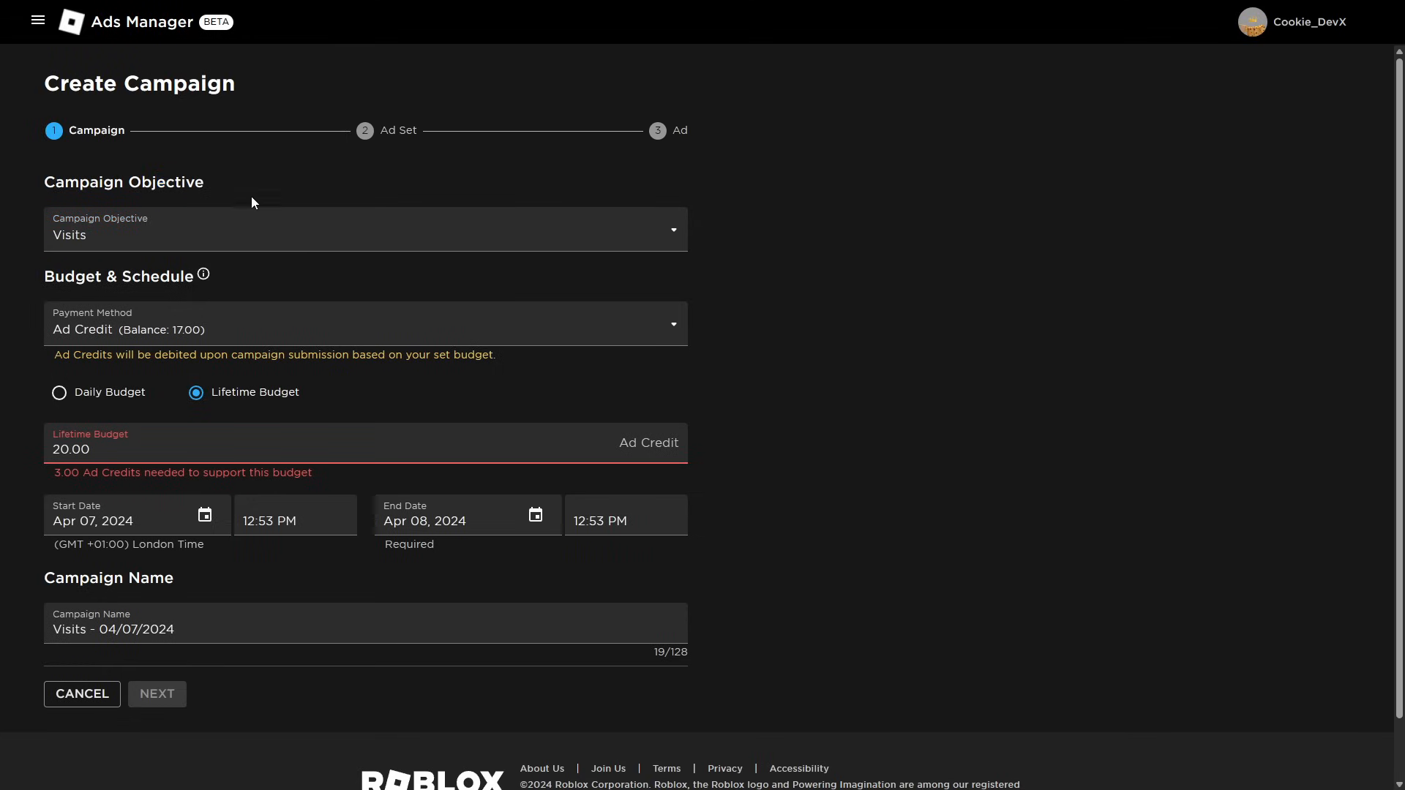
pyautogui.click(260, 225)
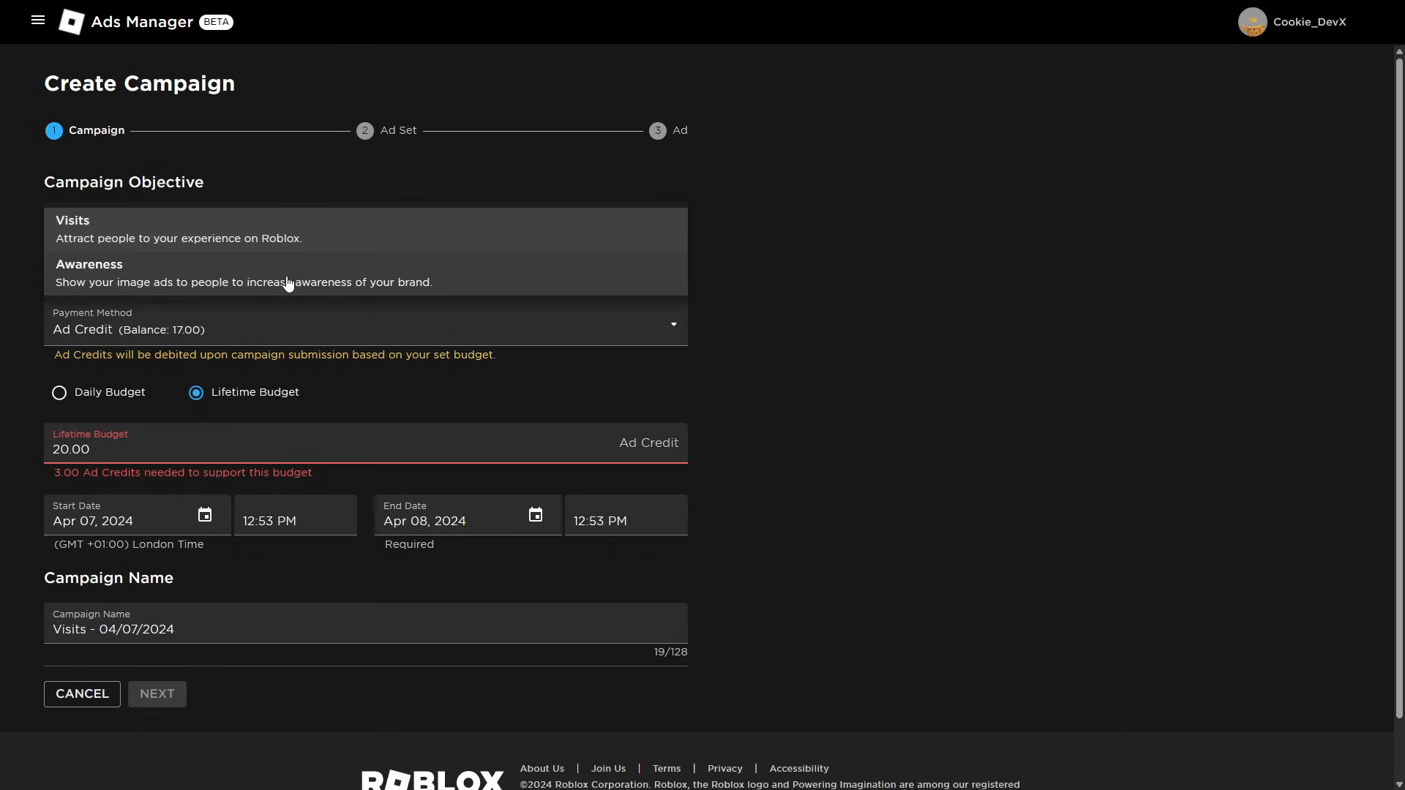
pyautogui.click(786, 274)
# - Switch to the Creator Hub documentation and read how the Awareness and Visits campaign objectives differ
pyautogui.hotkey('ctrl', 'Tab')
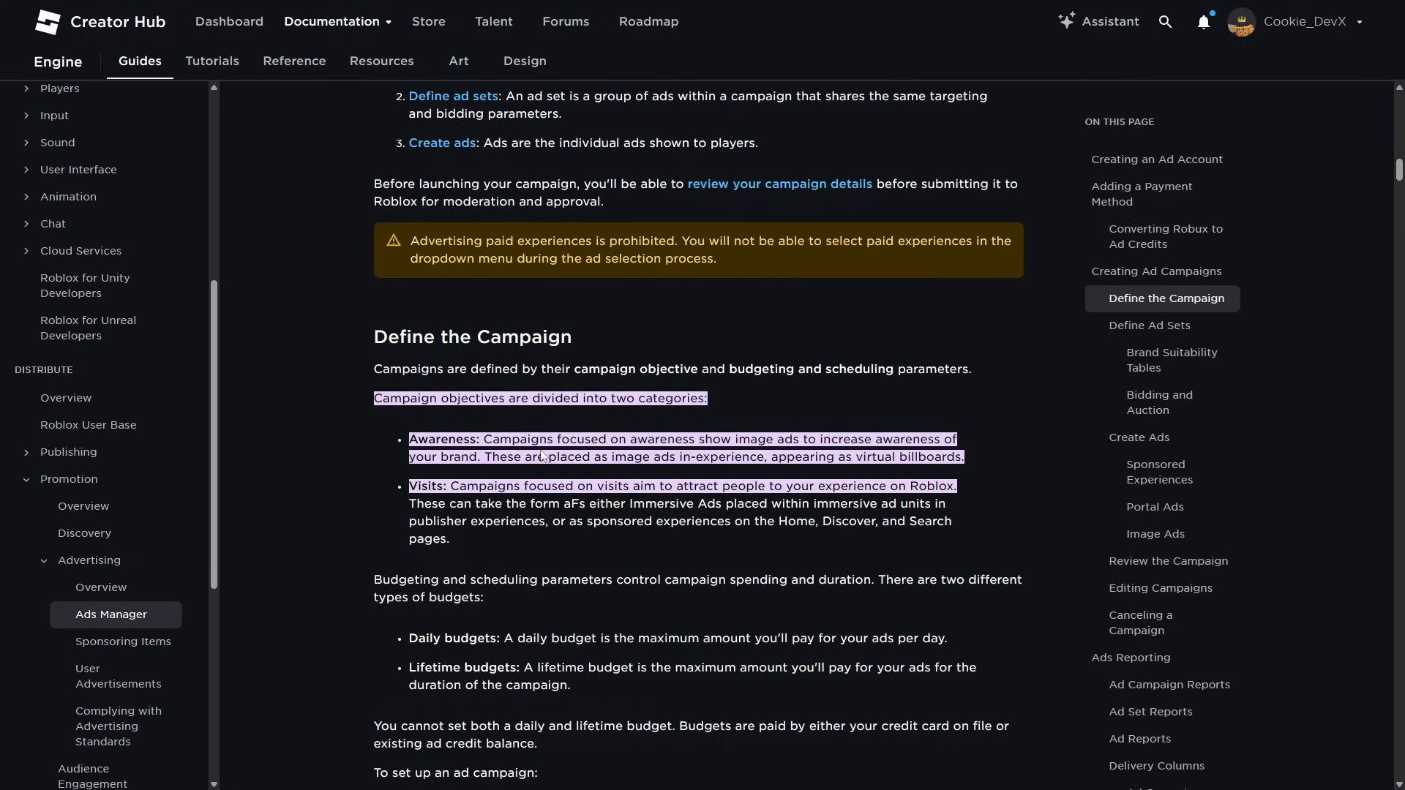
pyautogui.moveTo(513, 441); pyautogui.dragTo(630, 439)
pyautogui.doubleClick(630, 440)
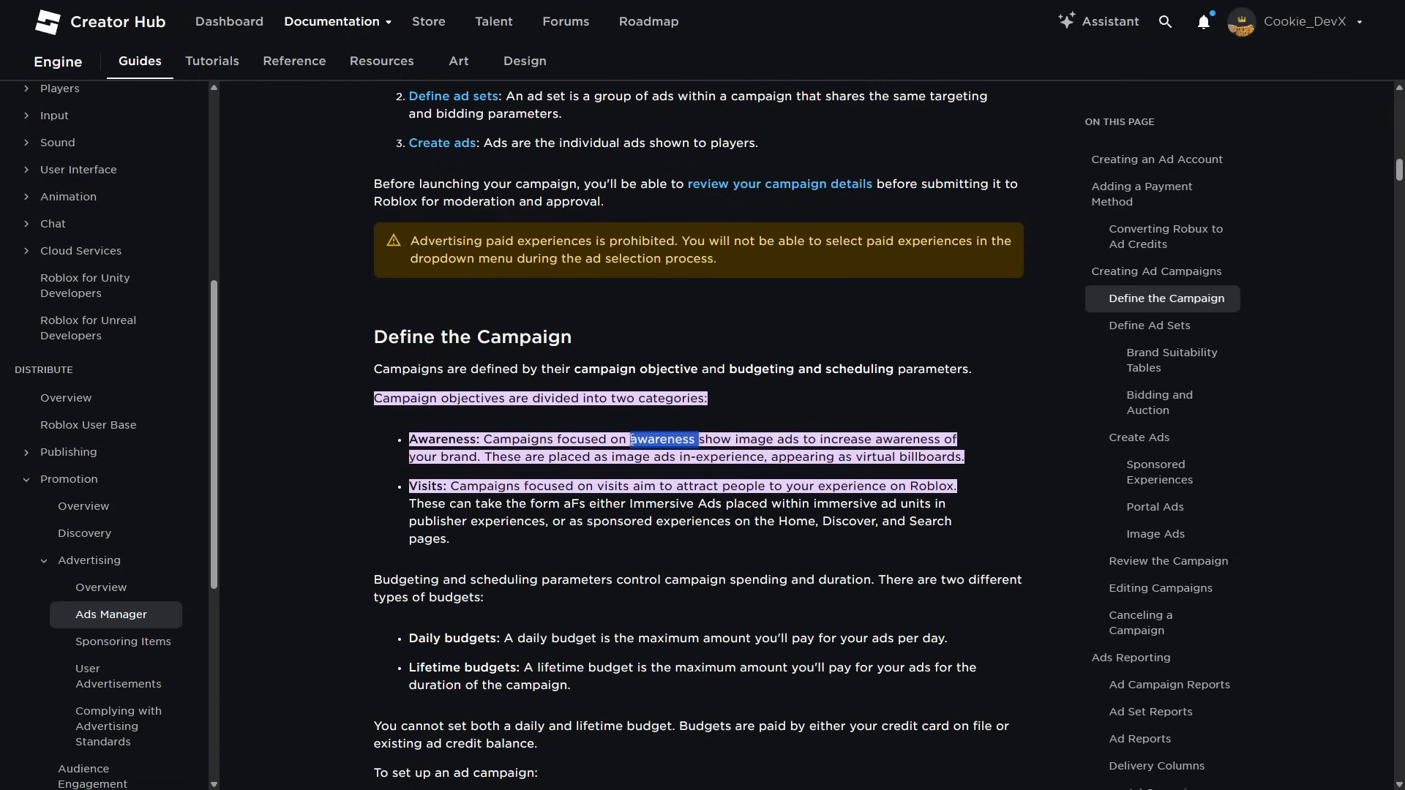
pyautogui.doubleClick(549, 486)
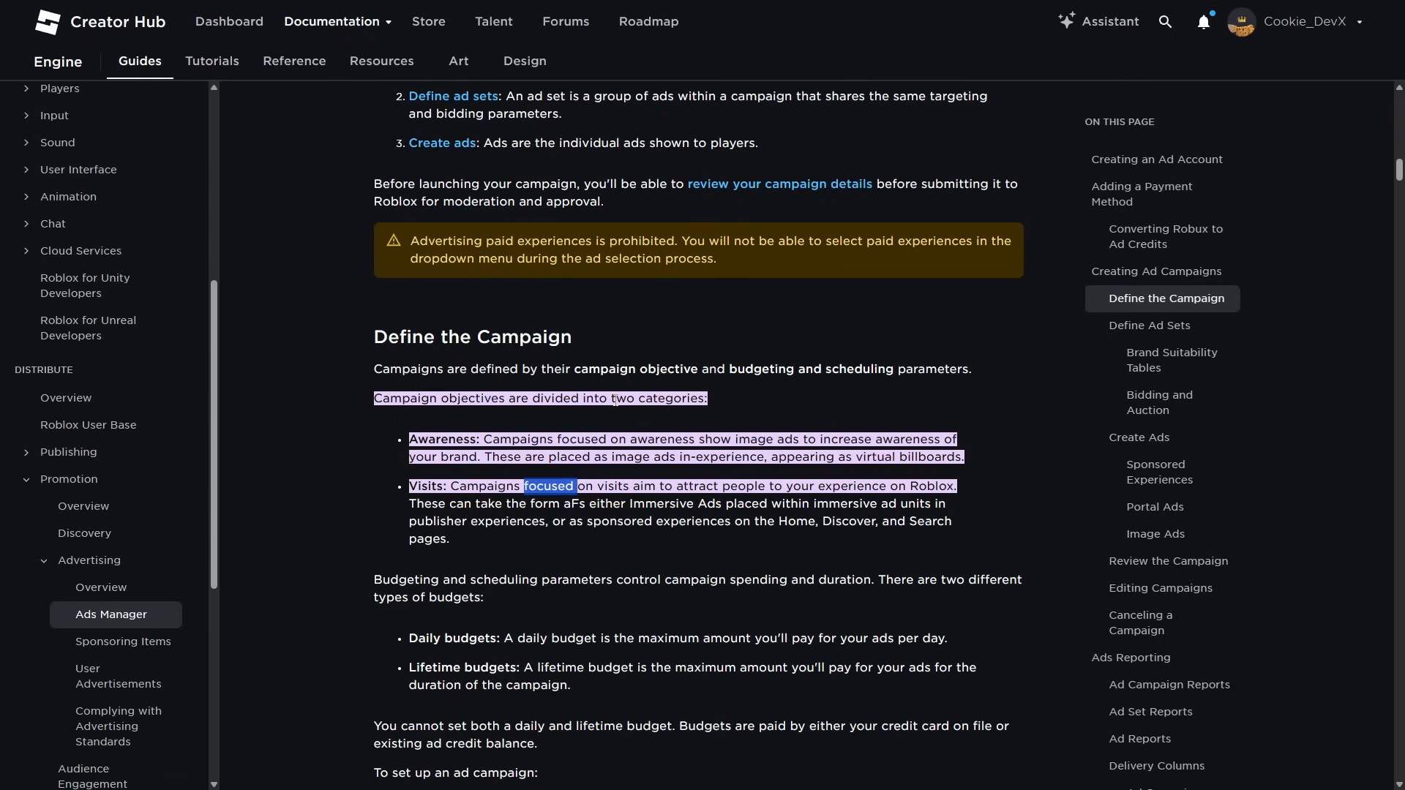
pyautogui.moveTo(569, 511); pyautogui.dragTo(731, 505)
pyautogui.click(741, 505)
pyautogui.doubleClick(493, 518)
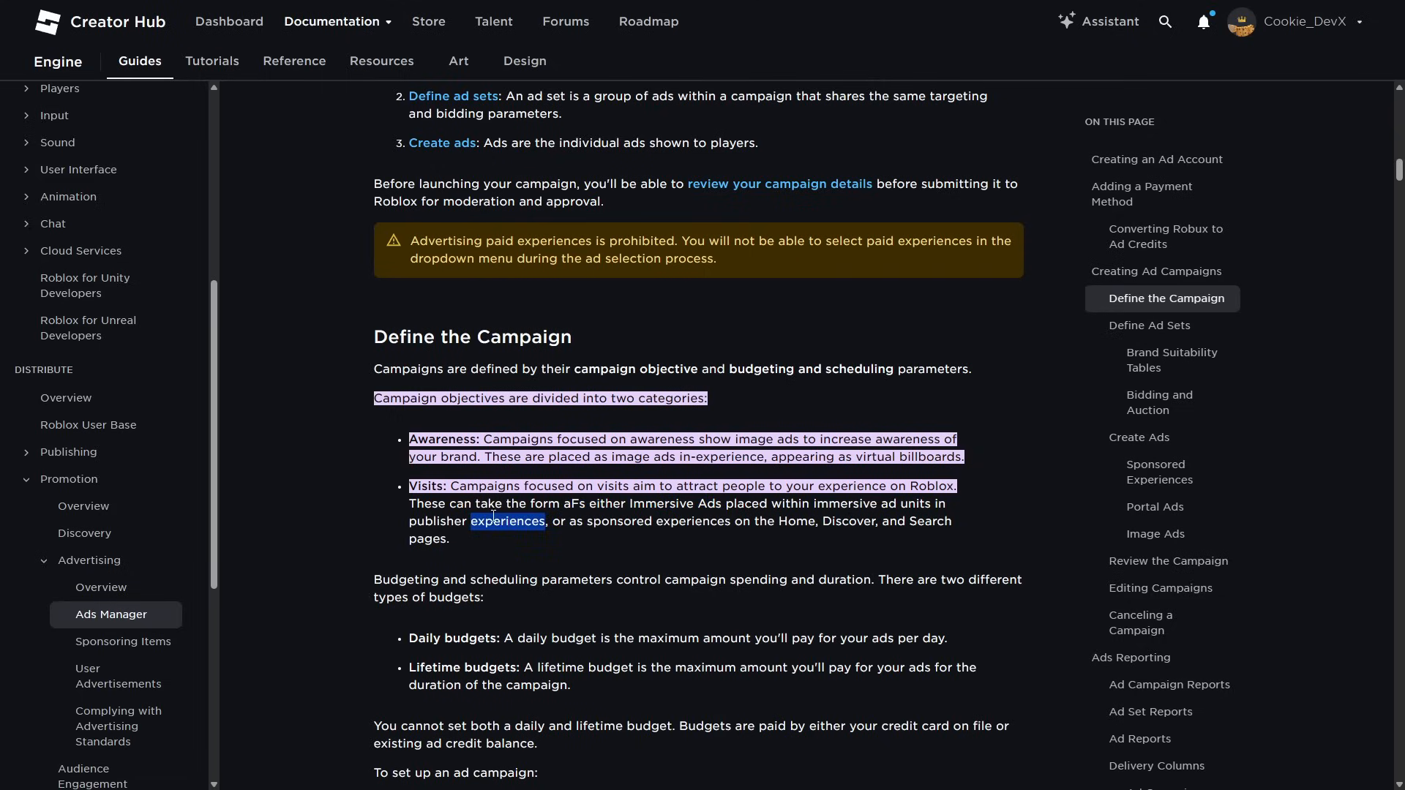
# - Read in the documentation where ads with the Visits objective are placed on Roblox
pyautogui.moveTo(669, 520); pyautogui.dragTo(815, 520)
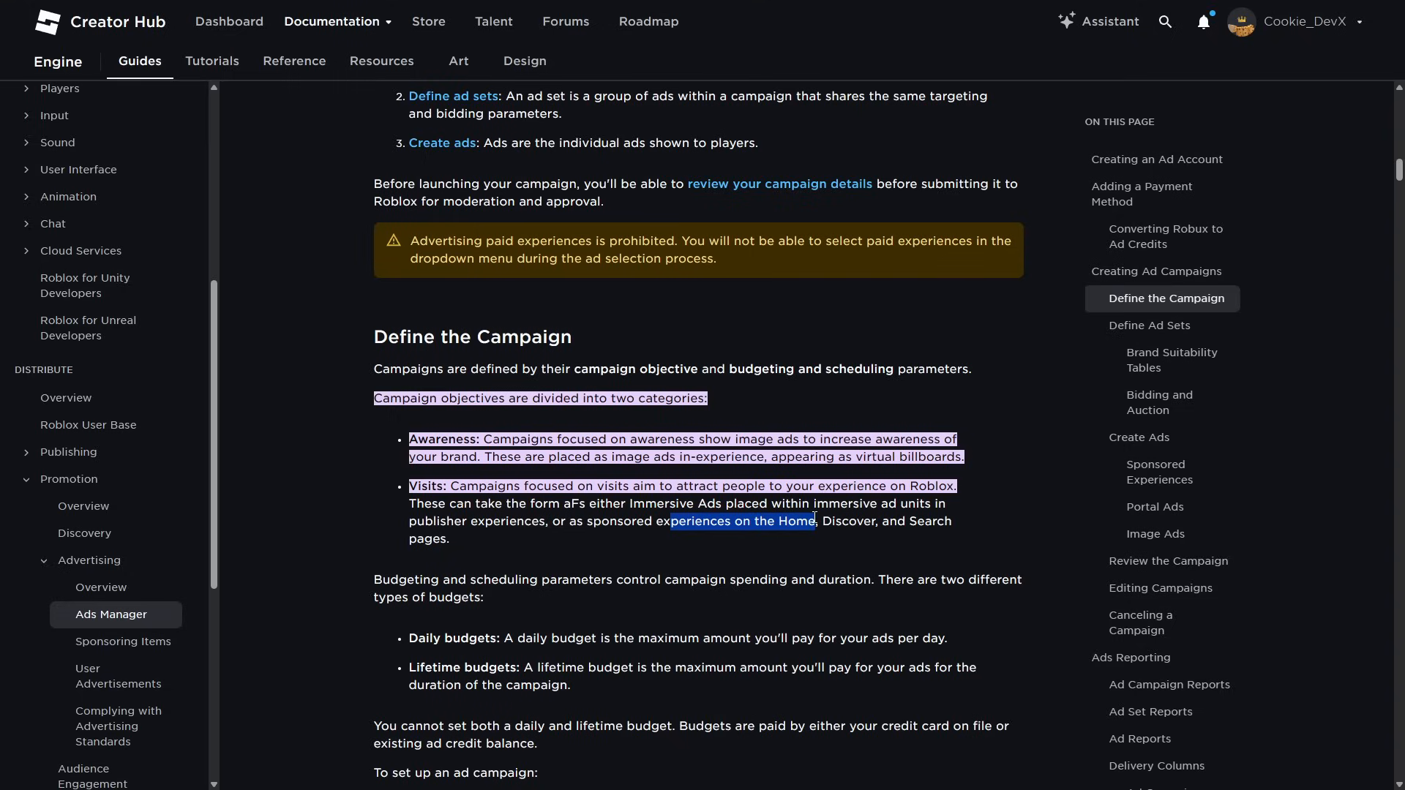
pyautogui.click(771, 526)
pyautogui.doubleClick(895, 519)
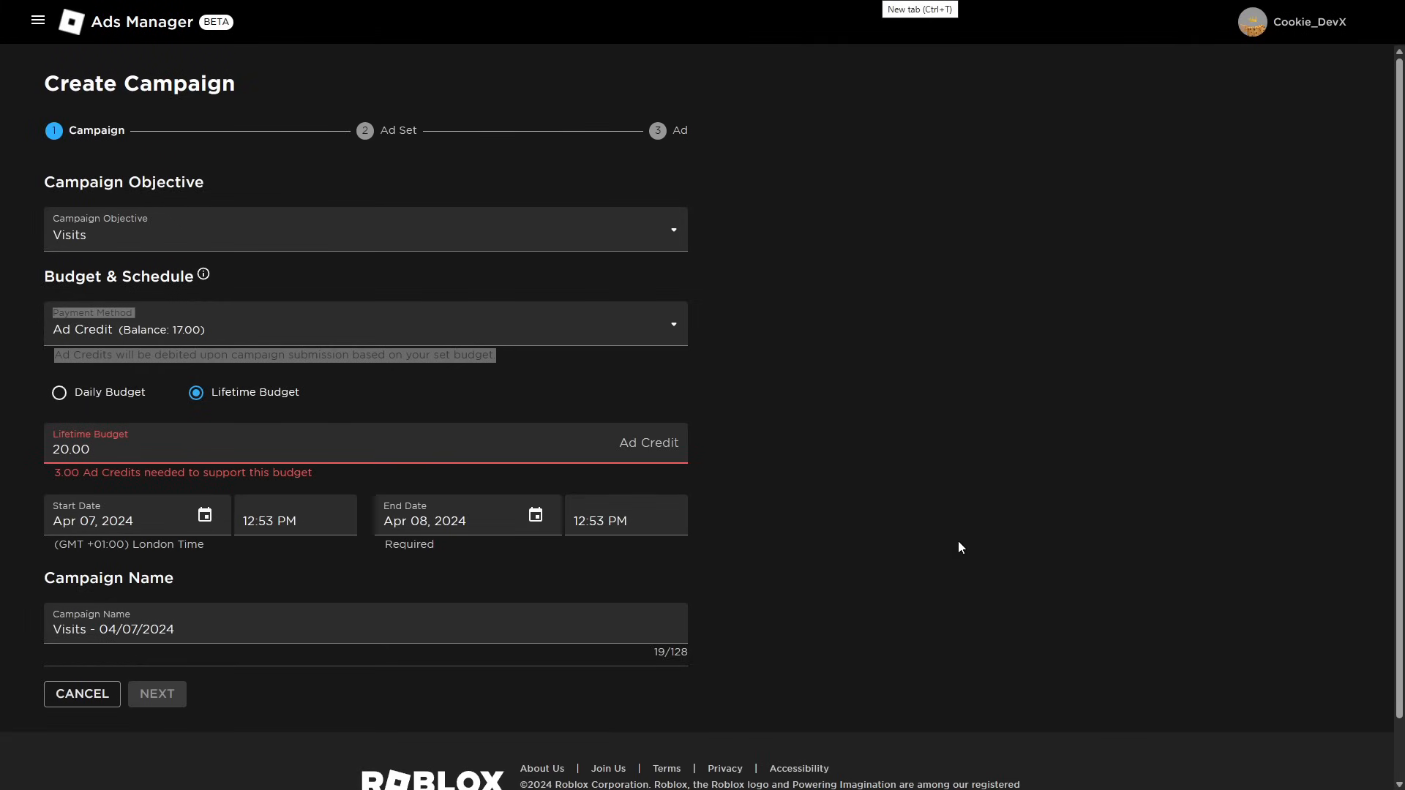
# - Switch back to Ads Manager and choose Visits as the campaign objective
pyautogui.moveTo(883, 359); pyautogui.dragTo(843, 262)
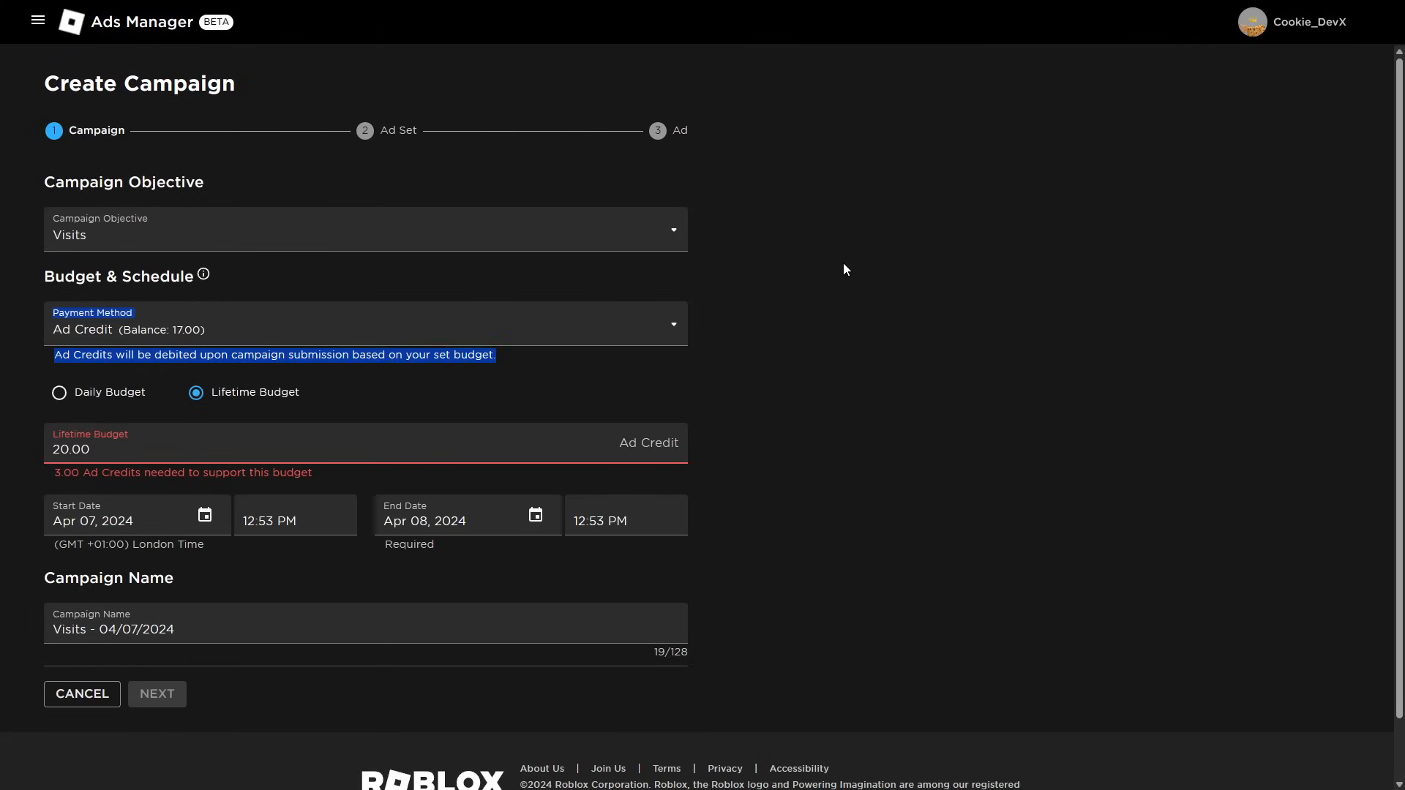
pyautogui.click(824, 432)
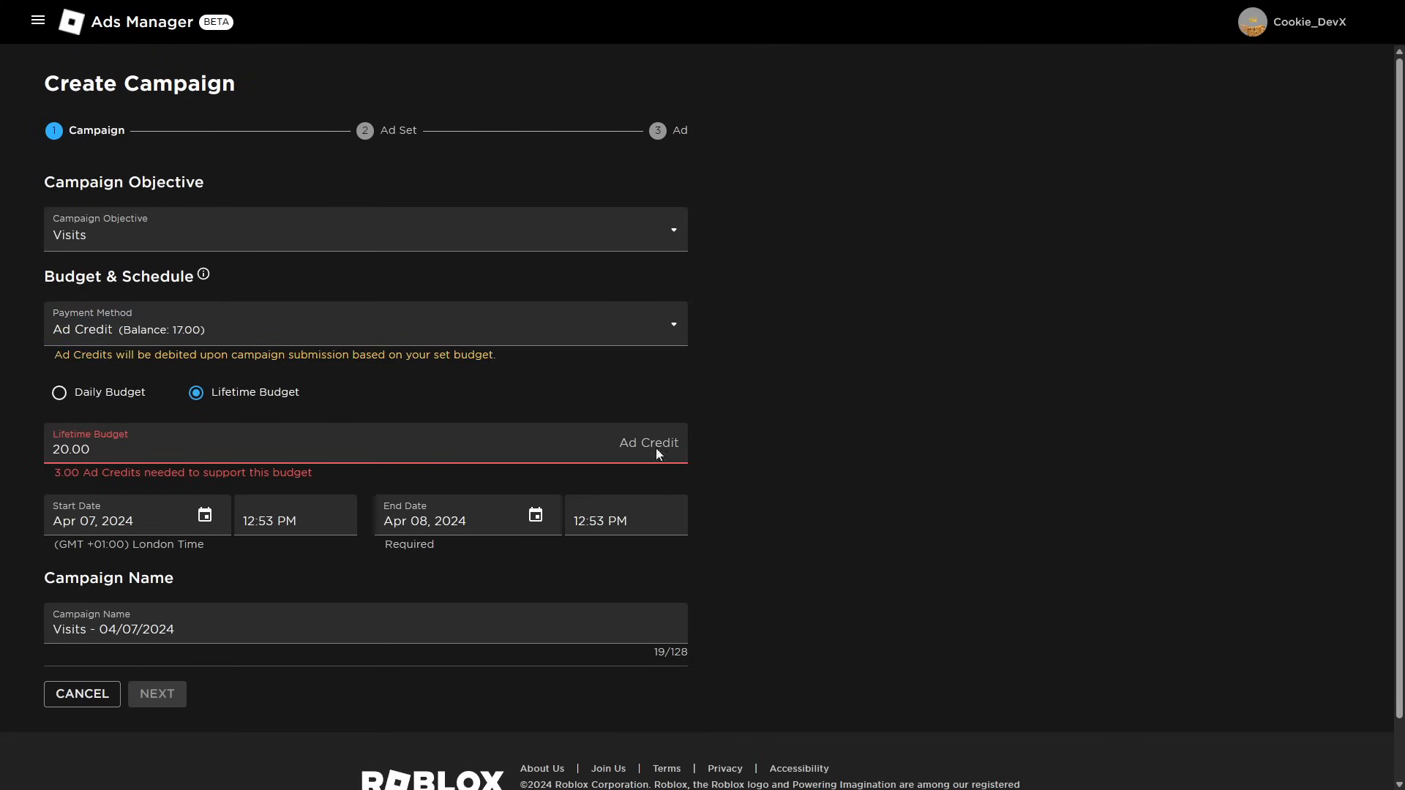
pyautogui.click(166, 229)
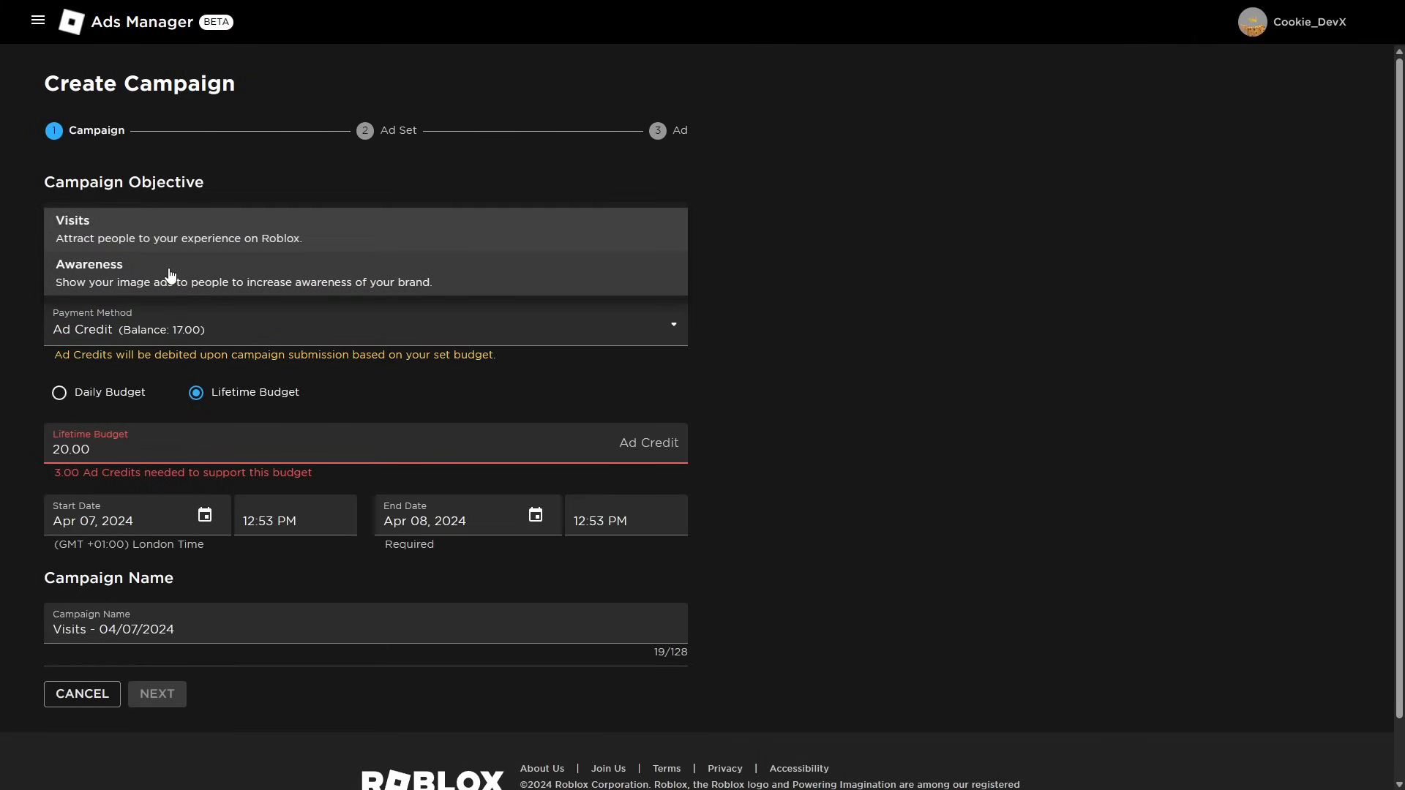
pyautogui.click(158, 231)
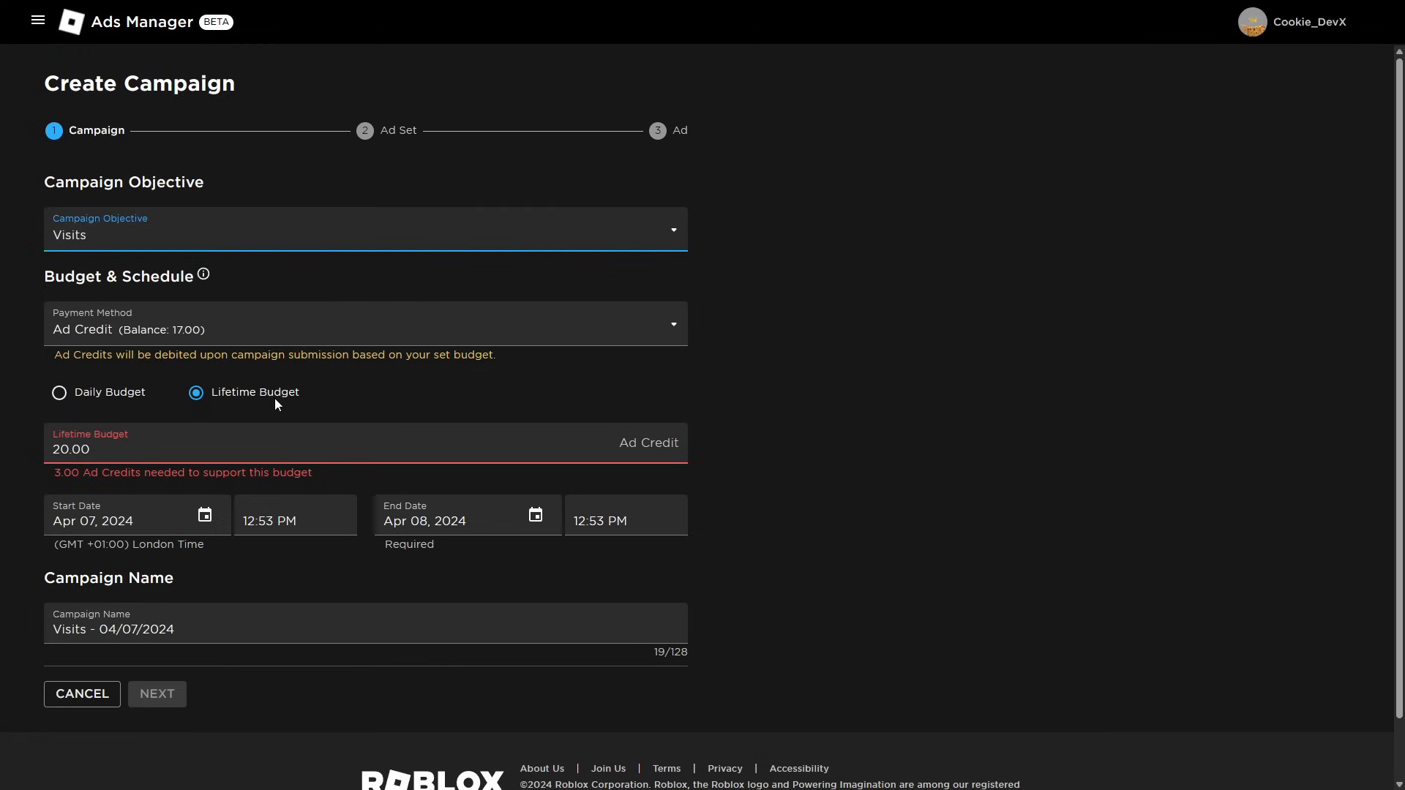
# - Use a daily budget of 8.00 Ad Credits and set the campaign's end date to Apr 08, 2024
pyautogui.click(60, 393)
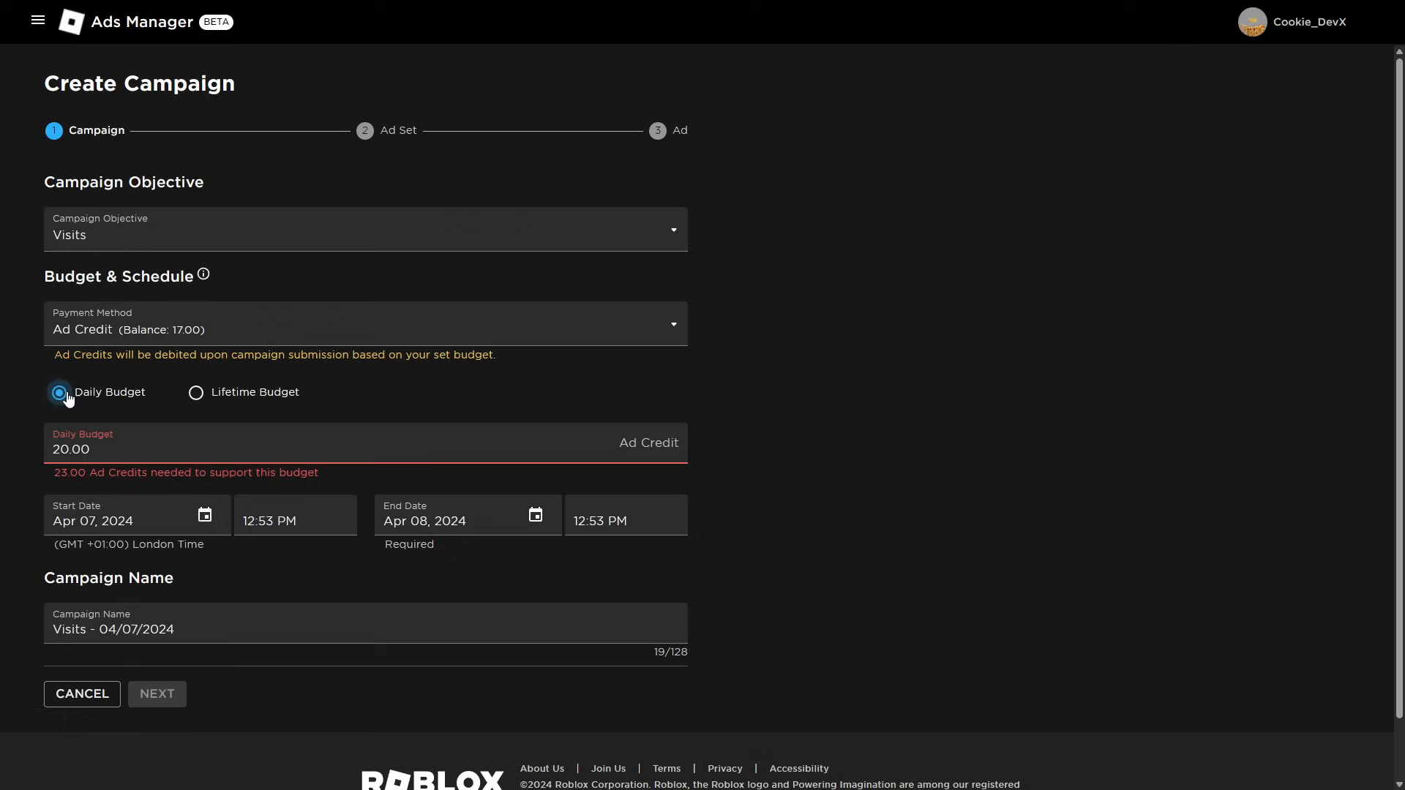
pyautogui.click(70, 449)
pyautogui.press('BackSpace')
pyautogui.press('BackSpace')
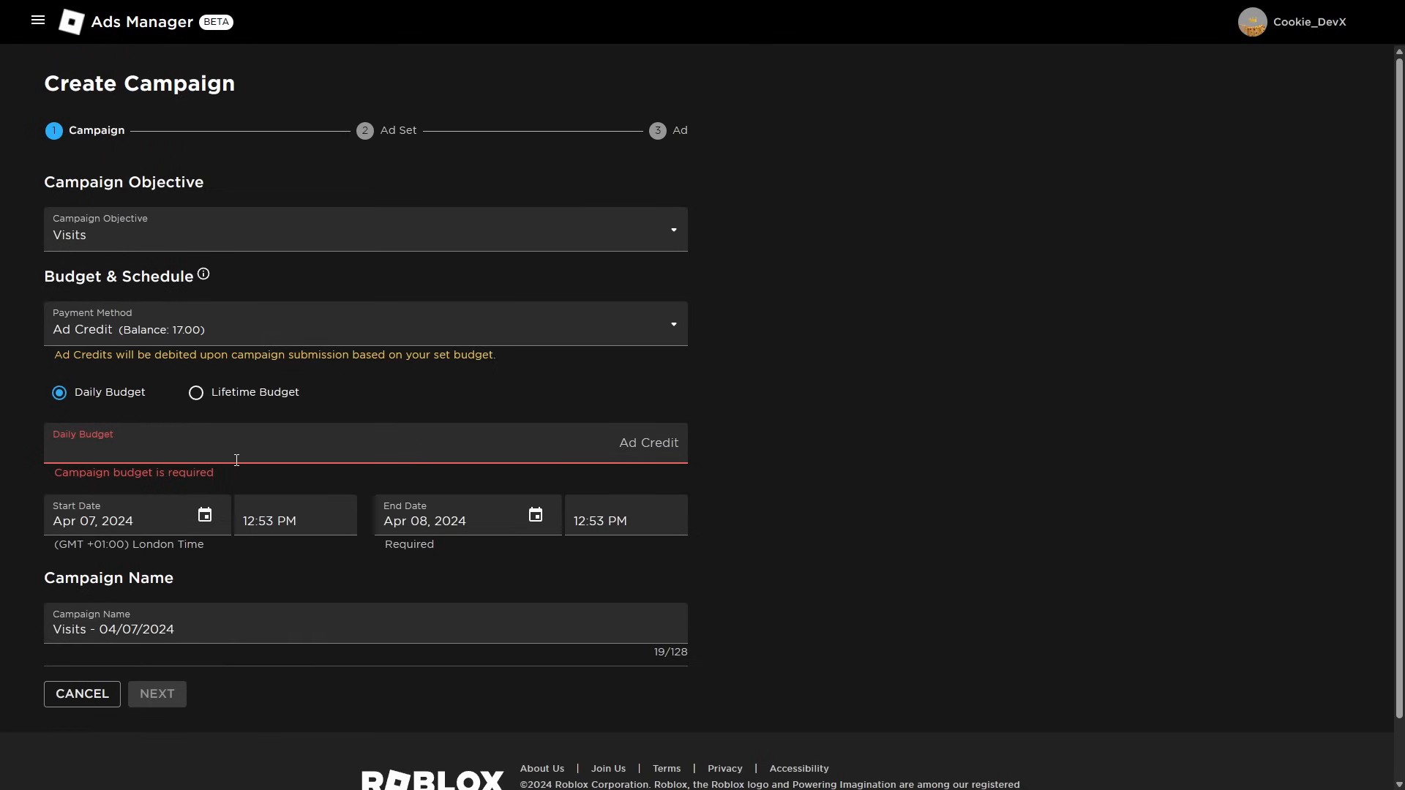
pyautogui.write('8')
pyautogui.click(535, 515)
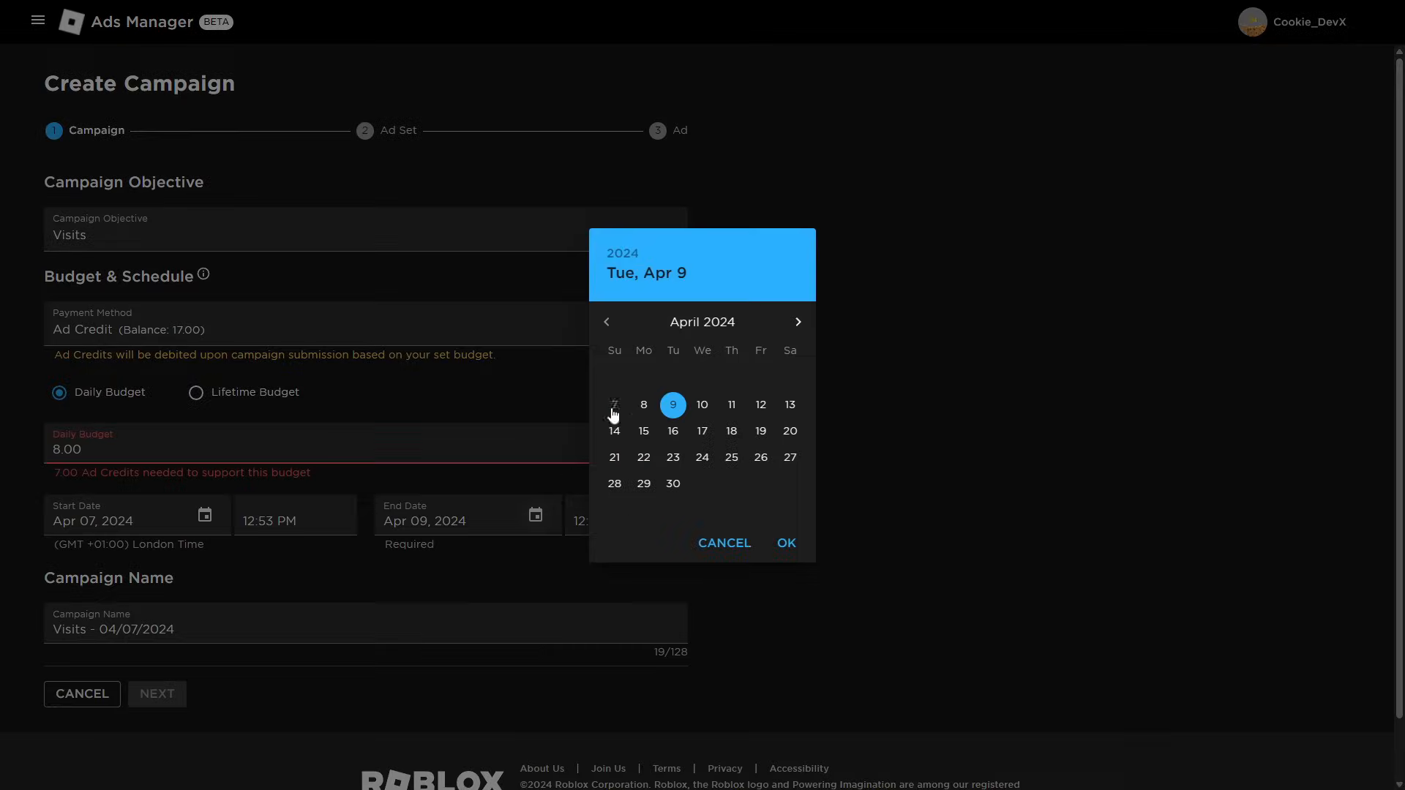
pyautogui.click(786, 543)
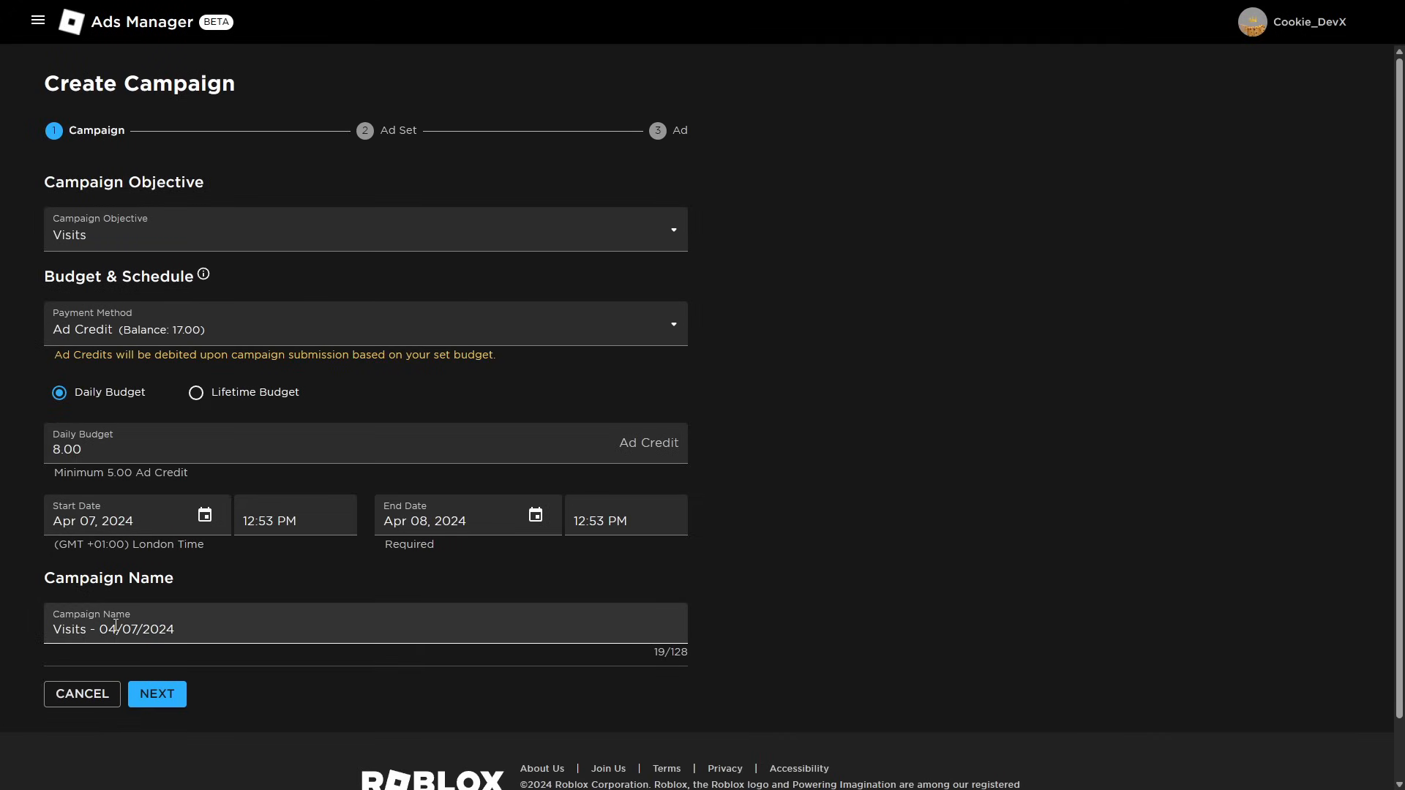
pyautogui.moveTo(179, 630); pyautogui.dragTo(40, 620)
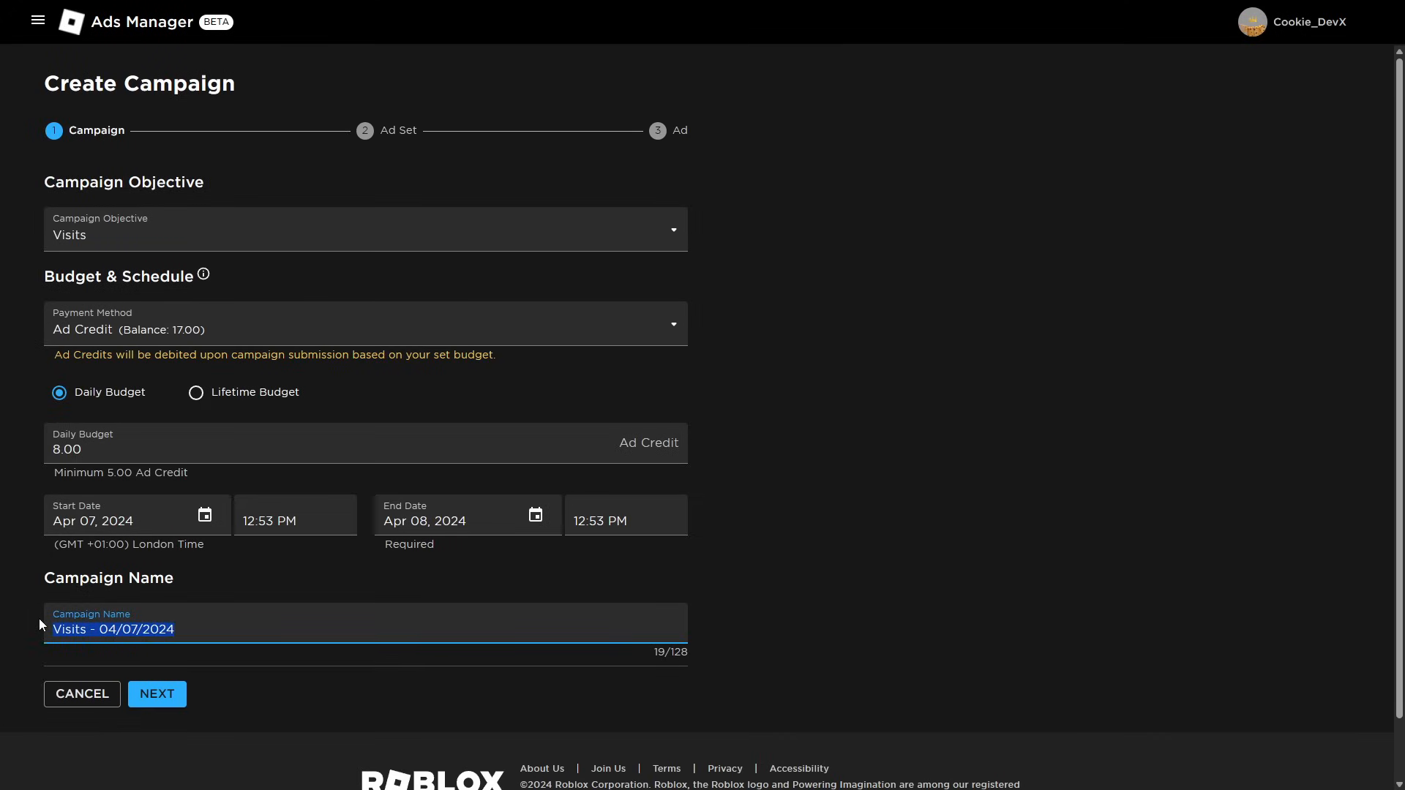
pyautogui.write("Obby but you're on")
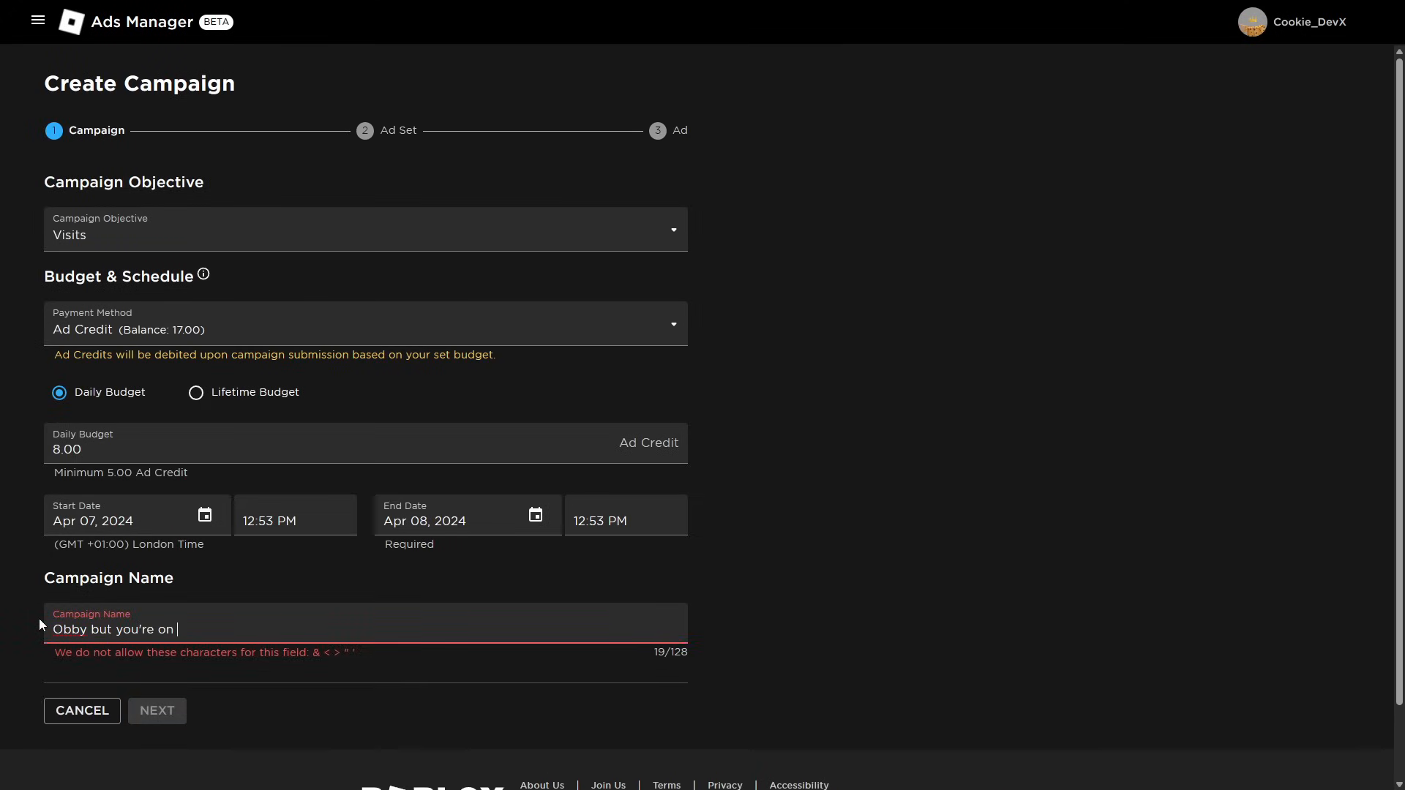
pyautogui.press('BackSpace')
pyautogui.press('BackSpace')
pyautogui.press('BackSpace')
pyautogui.press('BackSpace')
pyautogui.press('BackSpace')
pyautogui.press('BackSpace')
pyautogui.press('BackSpace')
pyautogui.press('BackSpace')
pyautogui.press('BackSpace')
pyautogui.press('BackSpace')
# - Name the campaign "Obby but on a hangglider campaign 1" and continue to the ad set stage
pyautogui.hotkey('ctrl', 'a')
pyautogui.write('Obby but on a ')
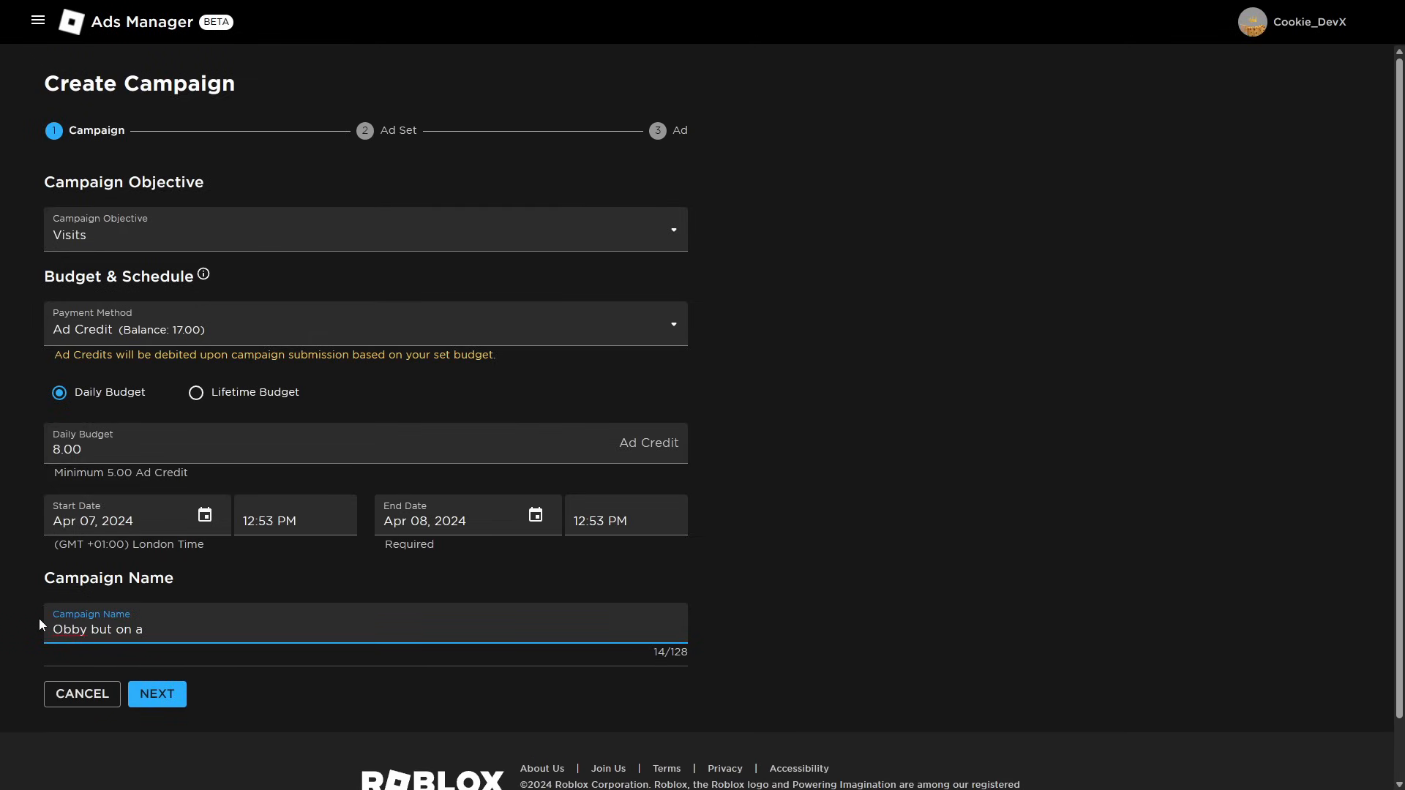
pyautogui.write('hangglider campaign 1')
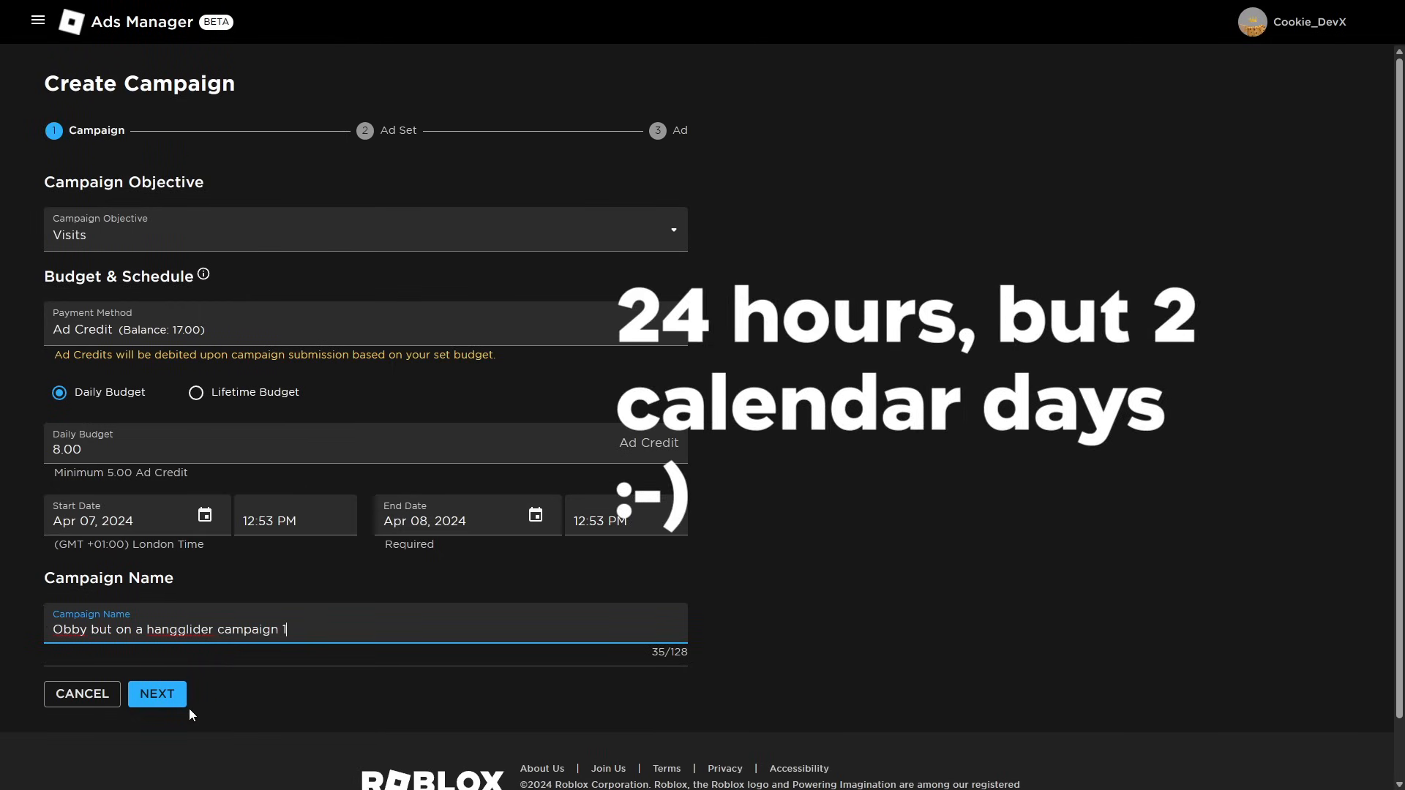
pyautogui.click(158, 696)
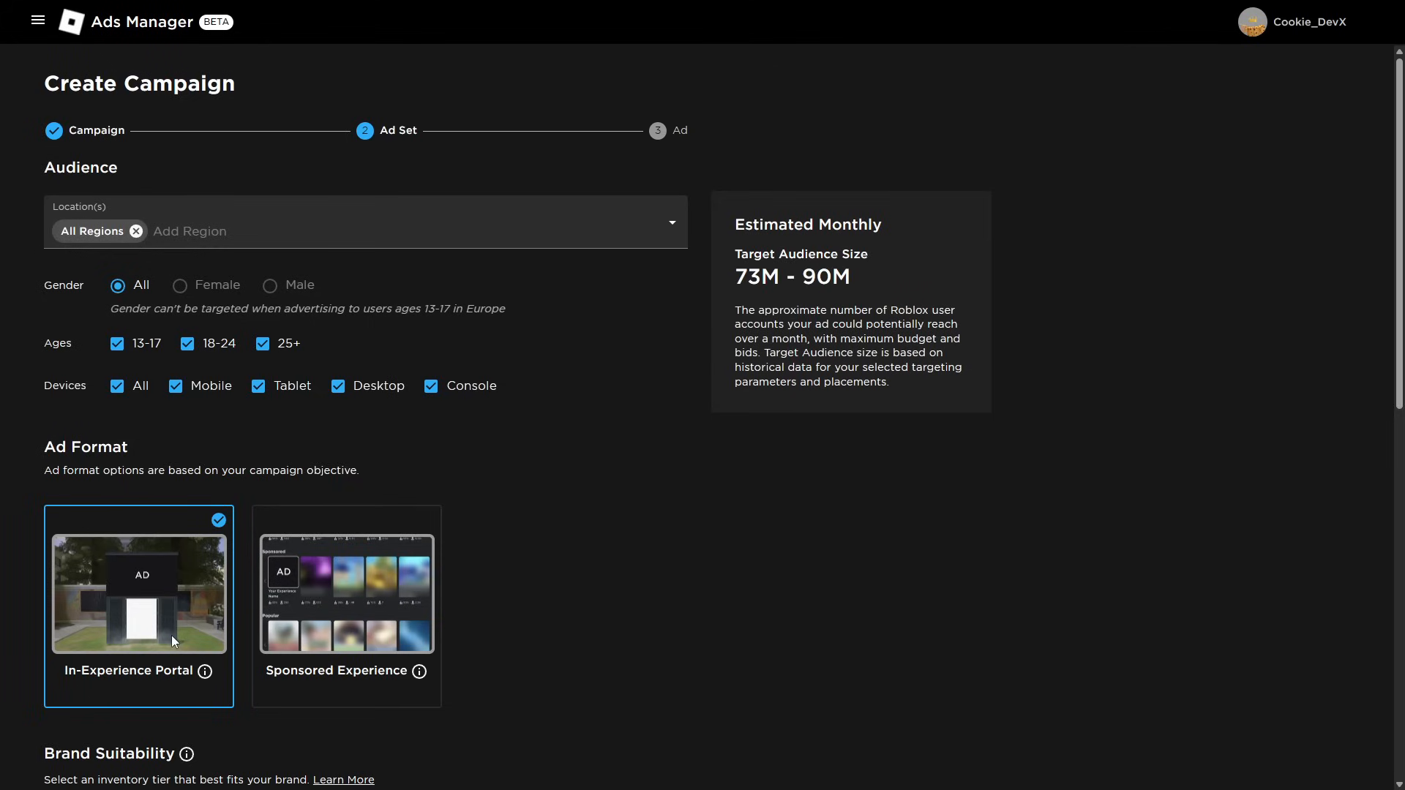
# - Compare the Sponsored Experience and In-Experience Portal formats, keeping In-Experience Portal, and read the restriction on gender targeting
pyautogui.click(357, 652)
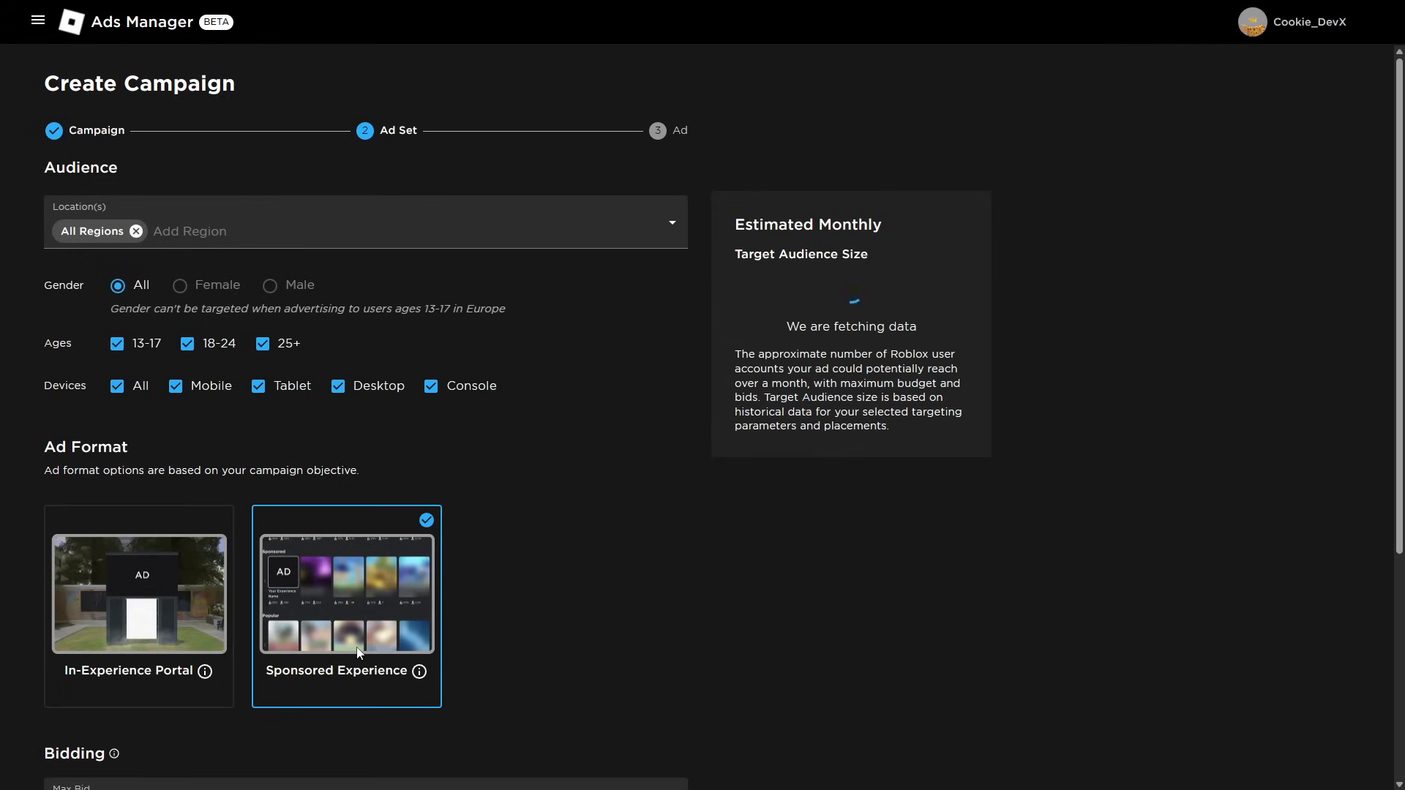
pyautogui.click(120, 616)
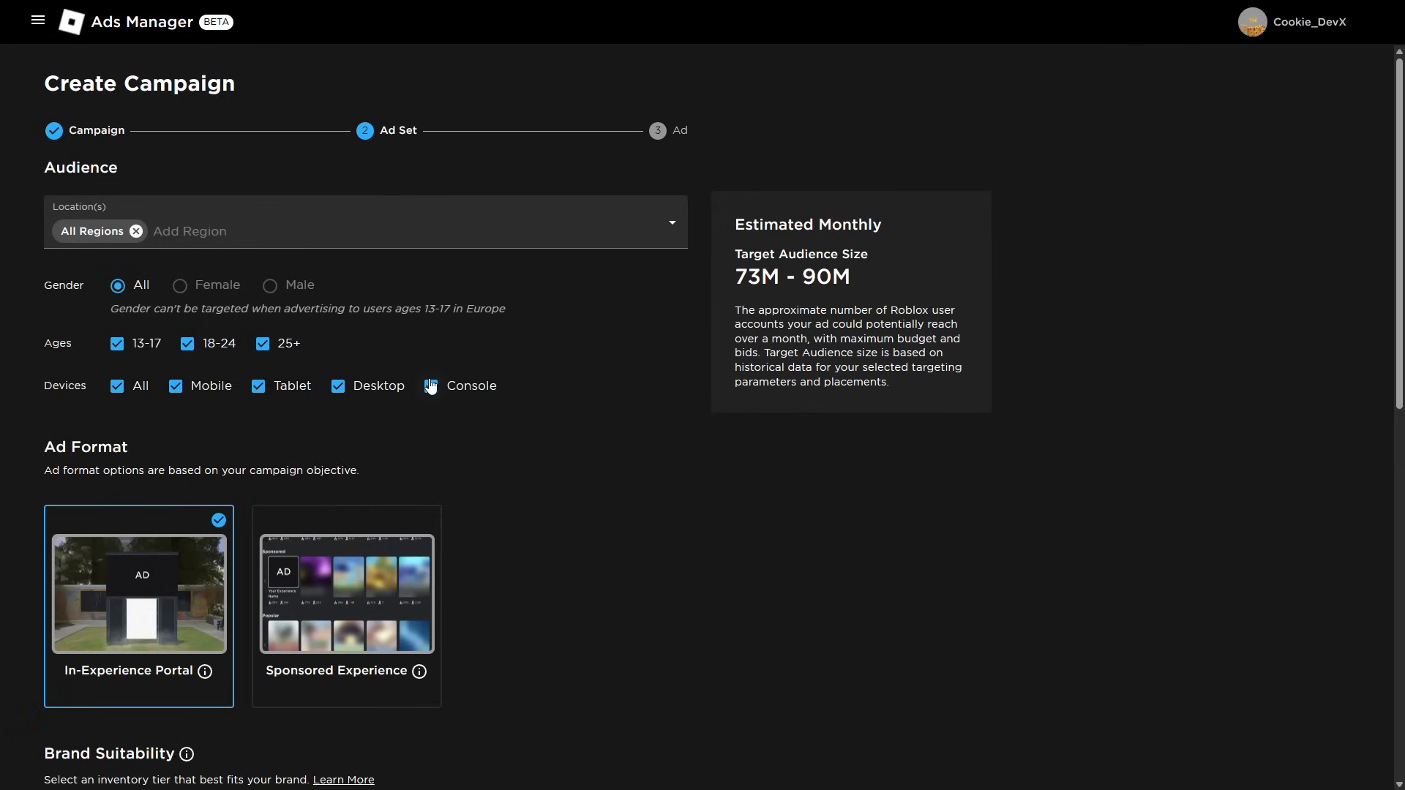
pyautogui.moveTo(117, 309); pyautogui.dragTo(316, 309)
pyautogui.doubleClick(315, 309)
pyautogui.doubleClick(379, 309)
pyautogui.doubleClick(409, 309)
pyautogui.doubleClick(457, 310)
pyautogui.moveTo(436, 310); pyautogui.dragTo(520, 312)
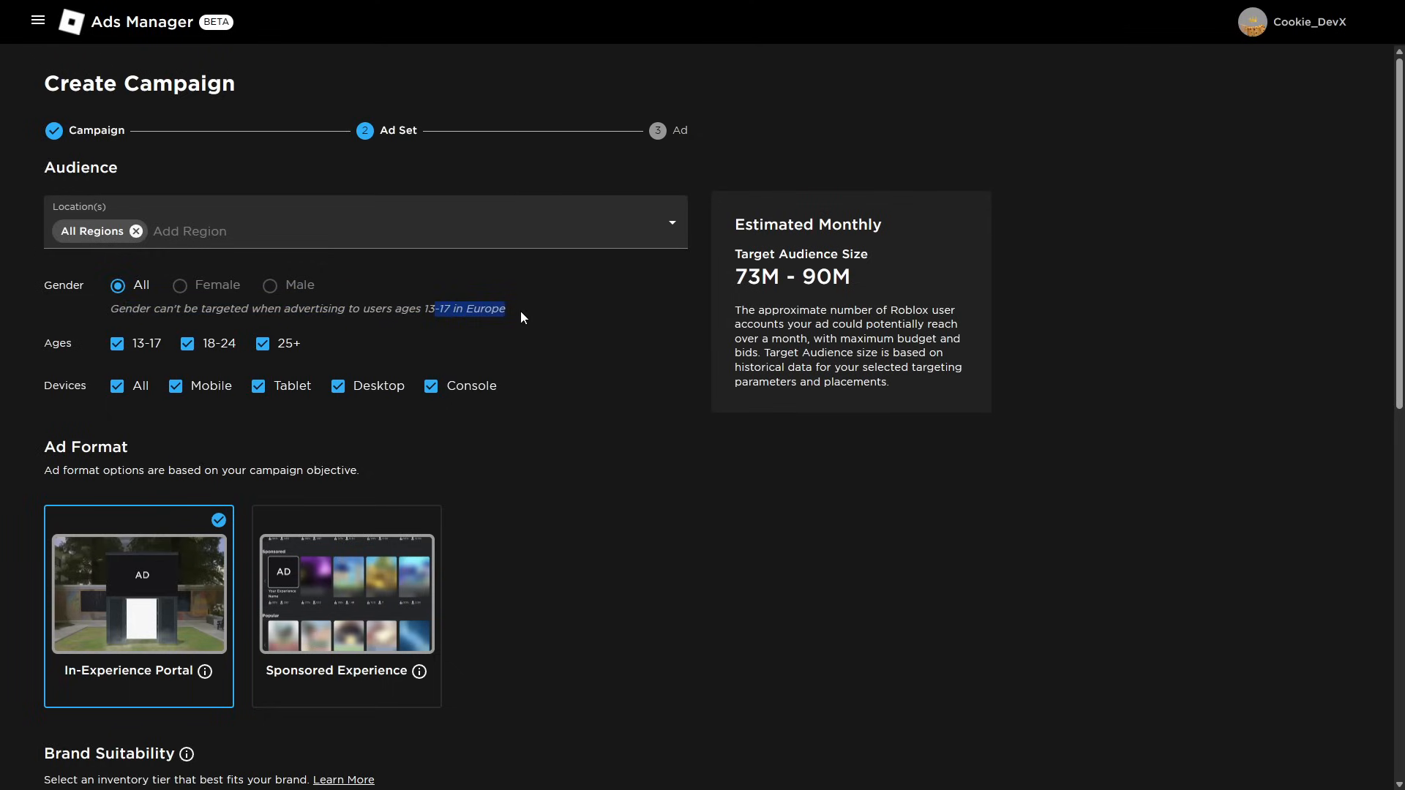
pyautogui.click(519, 315)
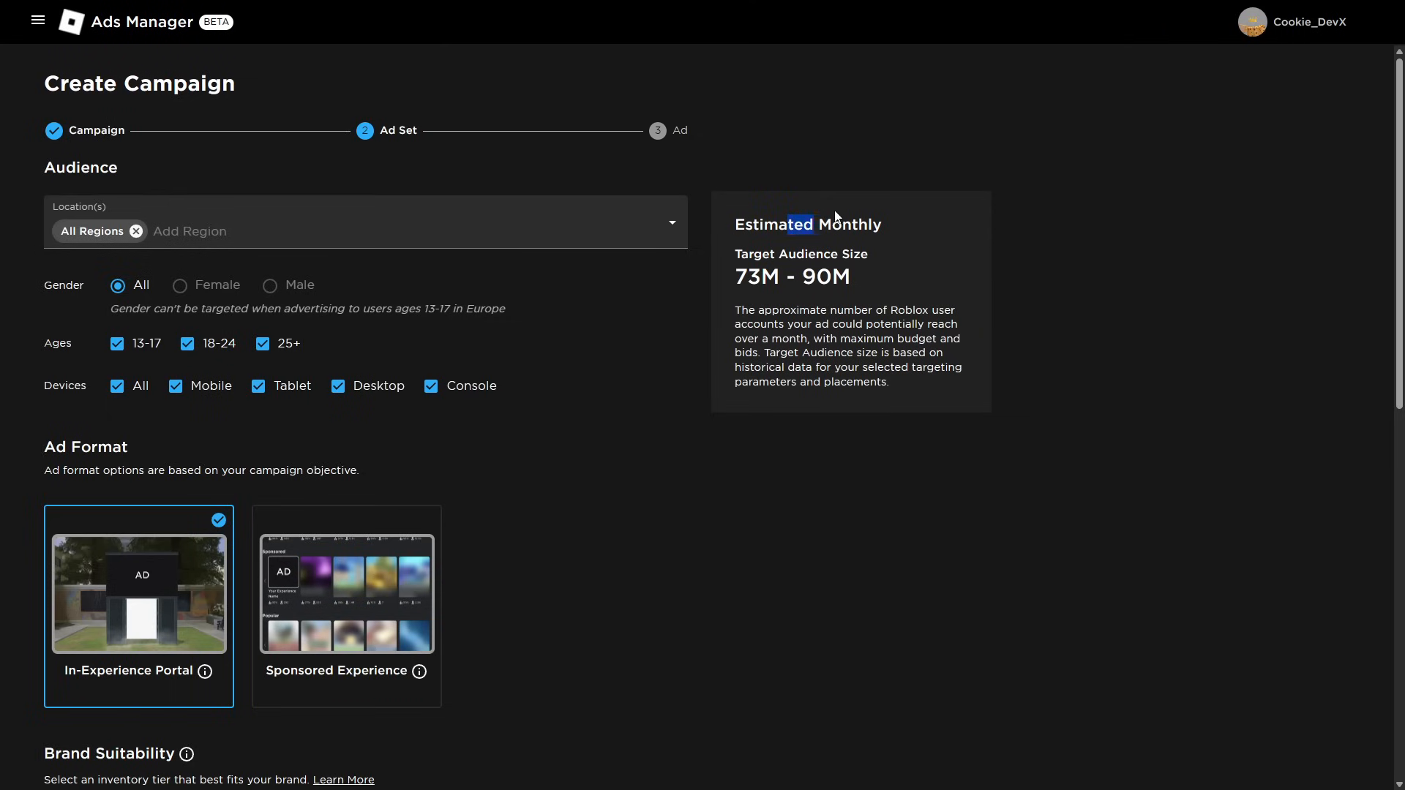
# - Examine the estimated monthly target audience size and its explanation for the ad set
pyautogui.moveTo(835, 212); pyautogui.dragTo(862, 245)
pyautogui.moveTo(778, 222); pyautogui.dragTo(875, 226)
pyautogui.click(838, 247)
pyautogui.moveTo(745, 308); pyautogui.dragTo(925, 344)
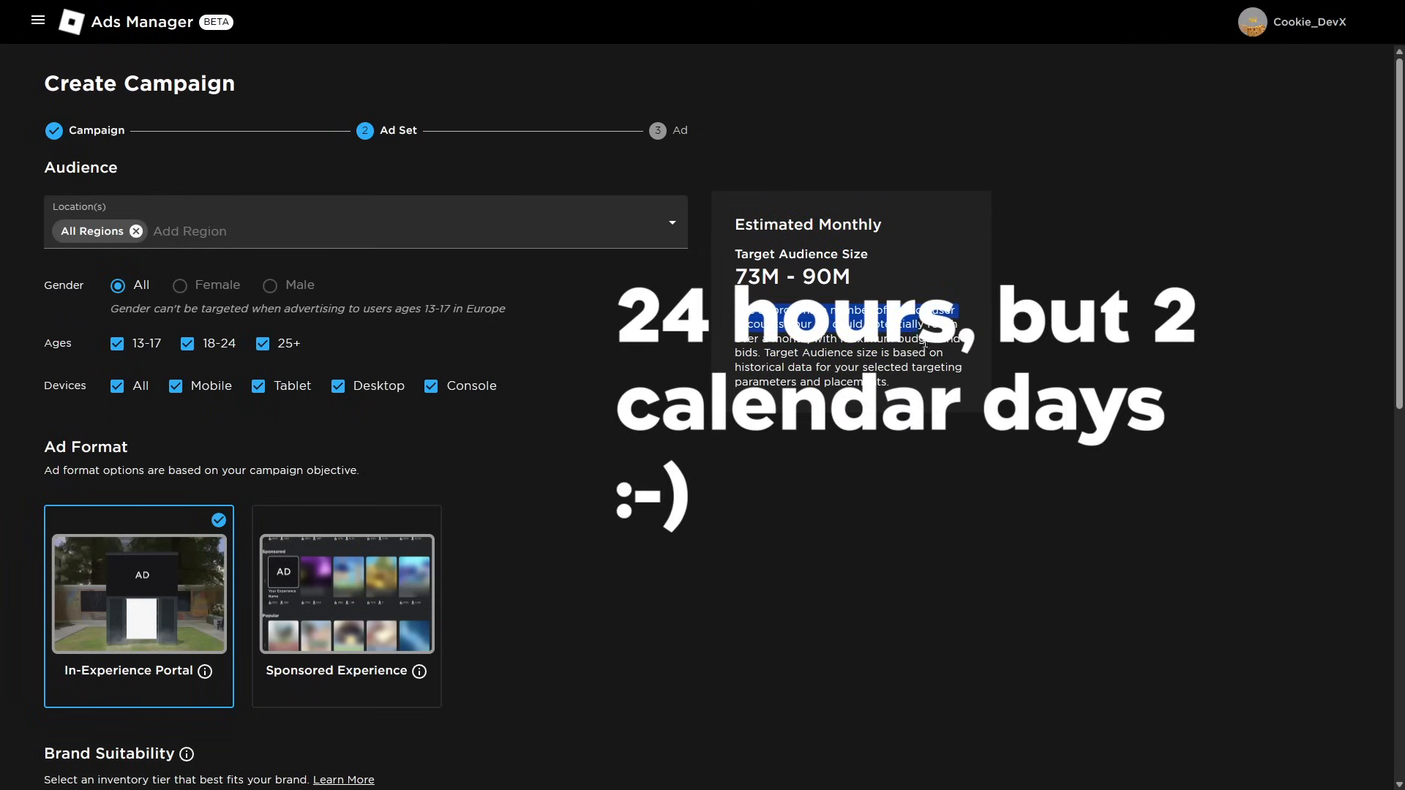
pyautogui.scroll(-2, 925, 344)
pyautogui.moveTo(747, 154); pyautogui.dragTo(811, 162)
pyautogui.click(485, 388)
pyautogui.scroll(-1, 479, 390)
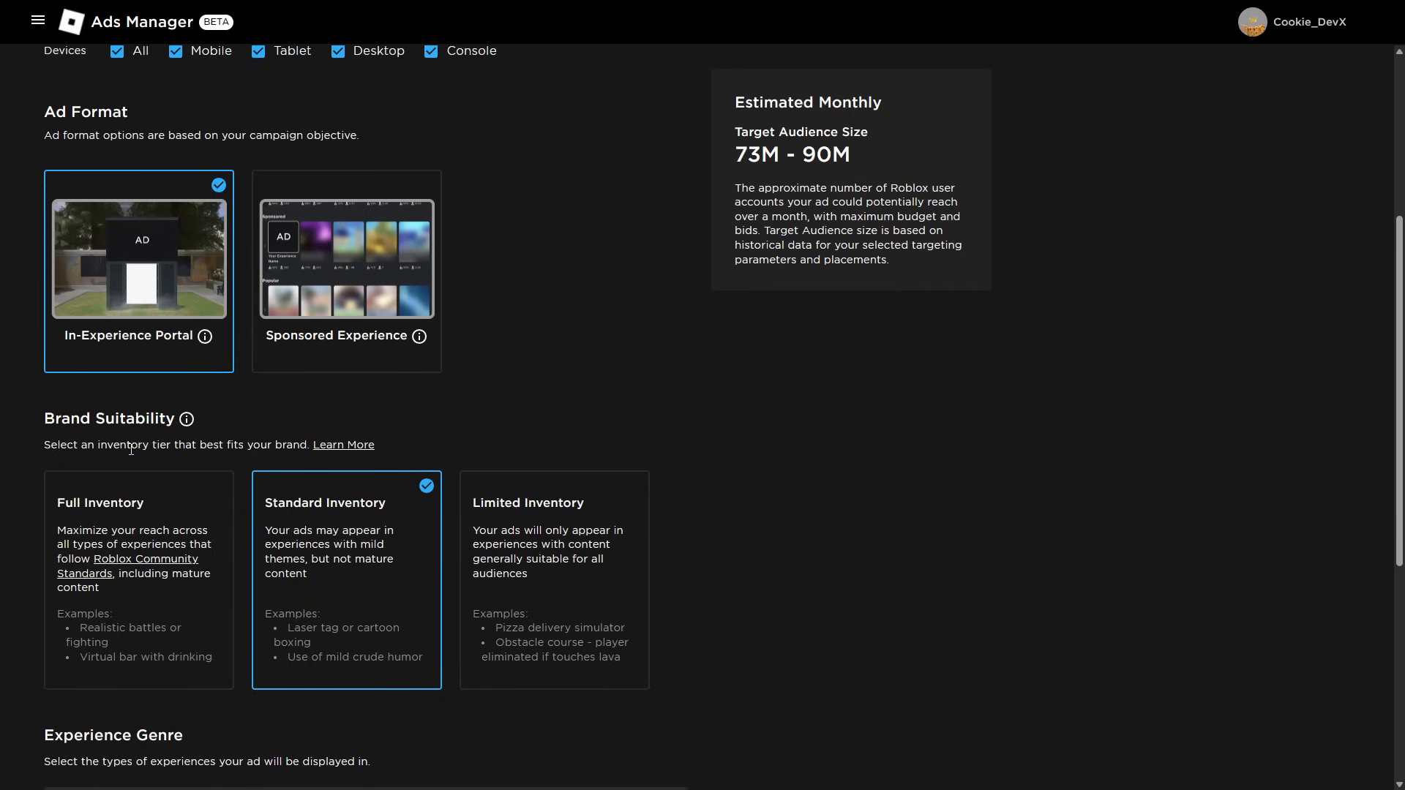
# - Compare the audience estimates for Standard and Limited Inventory, and select Limited Inventory for brand suitability
pyautogui.moveTo(57, 445); pyautogui.dragTo(268, 443)
pyautogui.click(190, 449)
pyautogui.click(273, 443)
pyautogui.doubleClick(274, 443)
pyautogui.click(535, 576)
pyautogui.moveTo(734, 188); pyautogui.dragTo(768, 188)
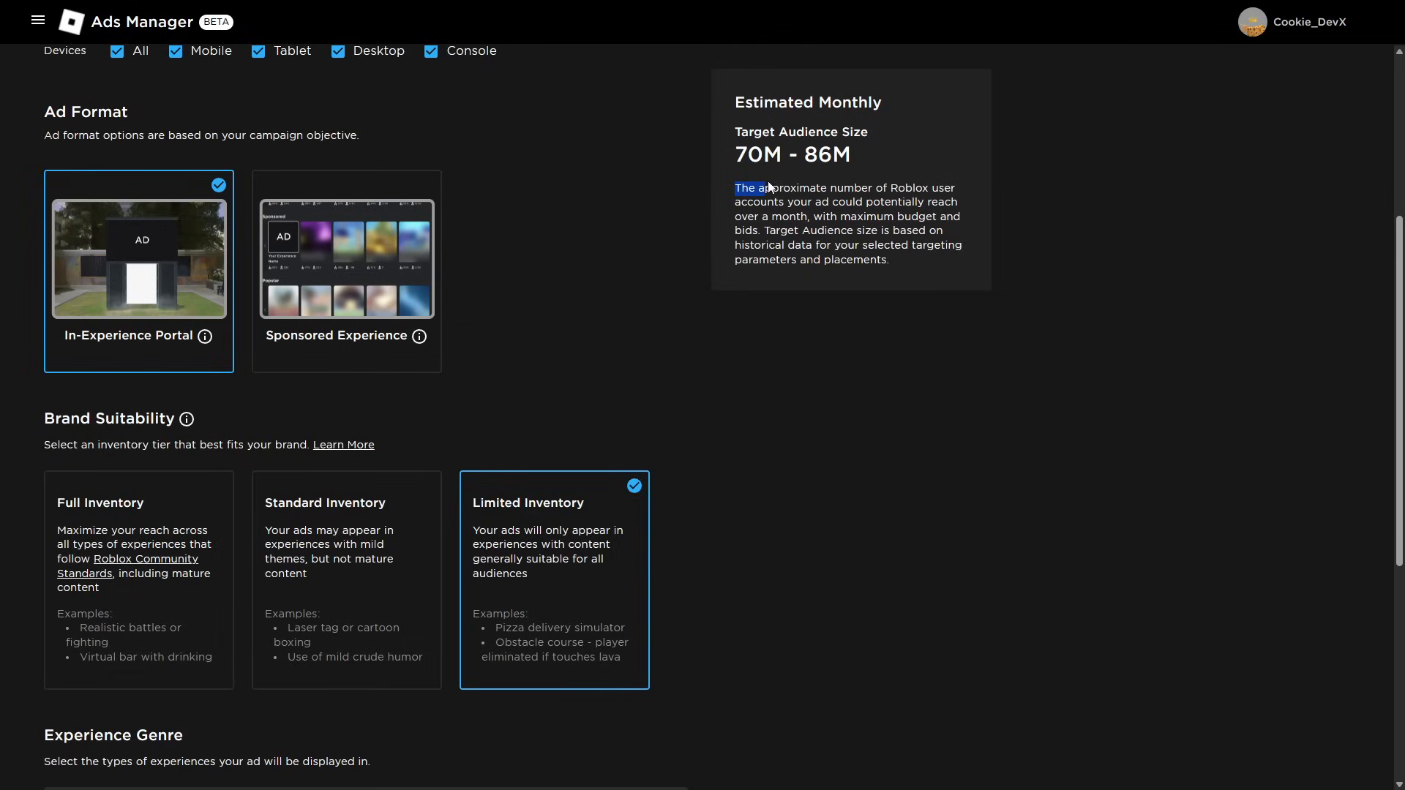
pyautogui.click(397, 551)
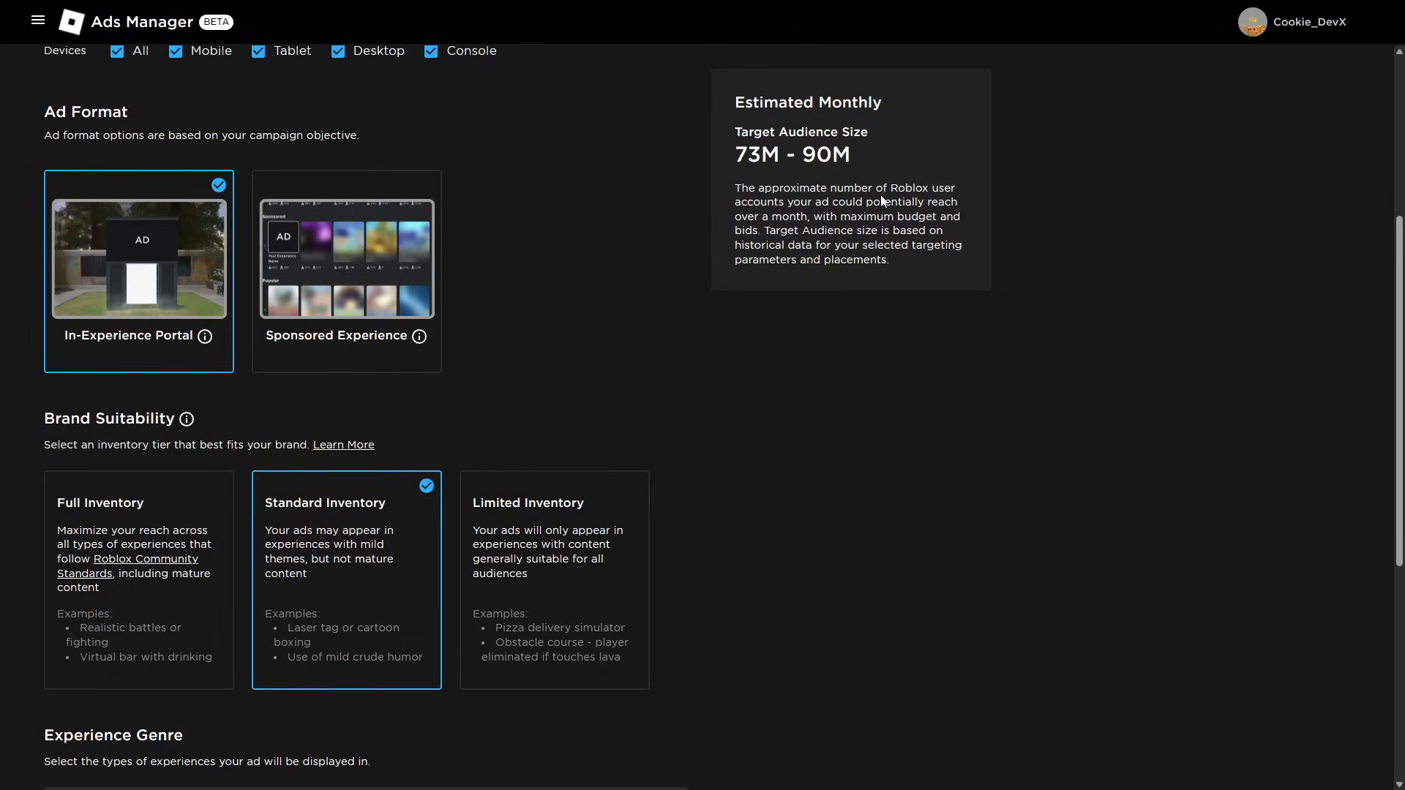
pyautogui.click(580, 542)
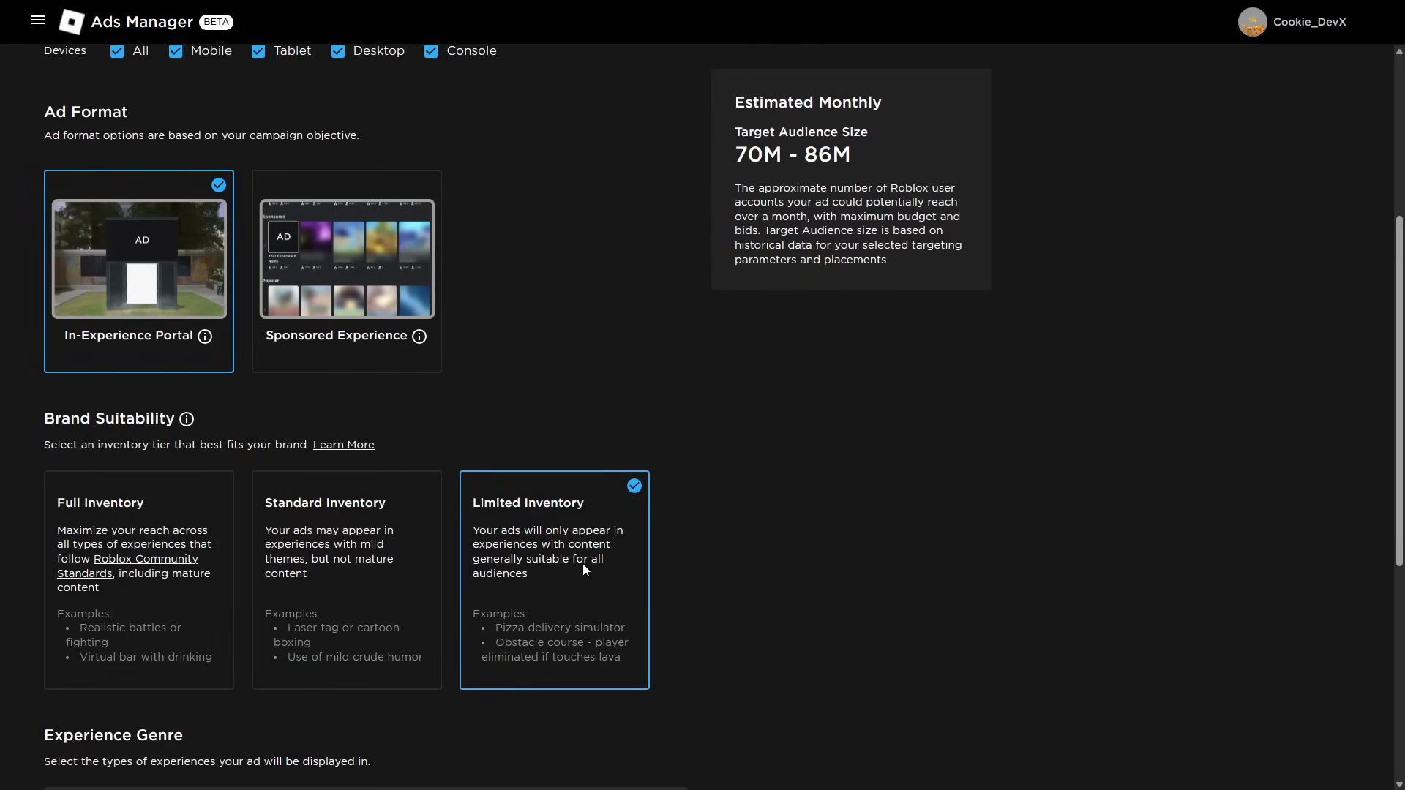
# - Review the experience genre and bidding settings of the ad set
pyautogui.scroll(-5, 735, 624)
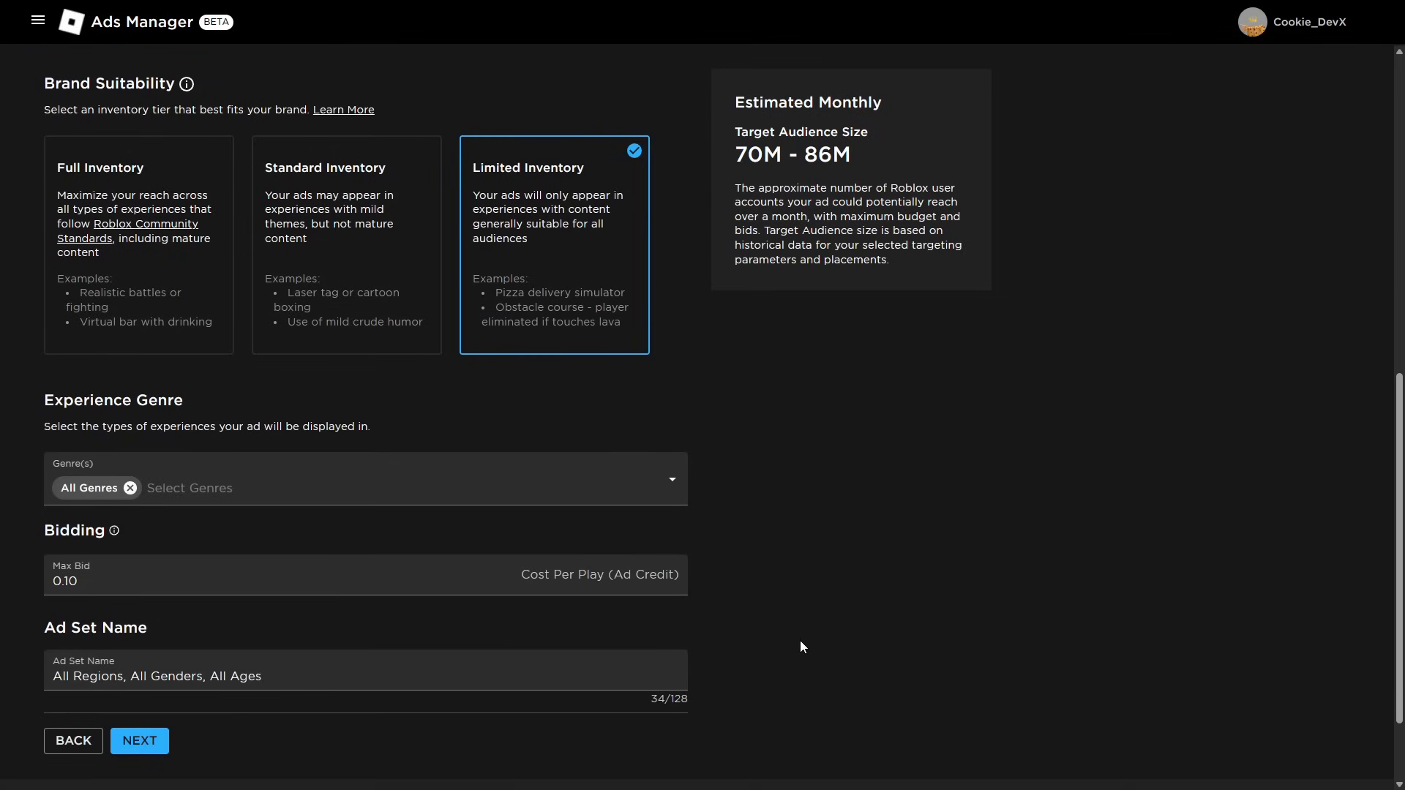
pyautogui.moveTo(53, 400); pyautogui.dragTo(162, 425)
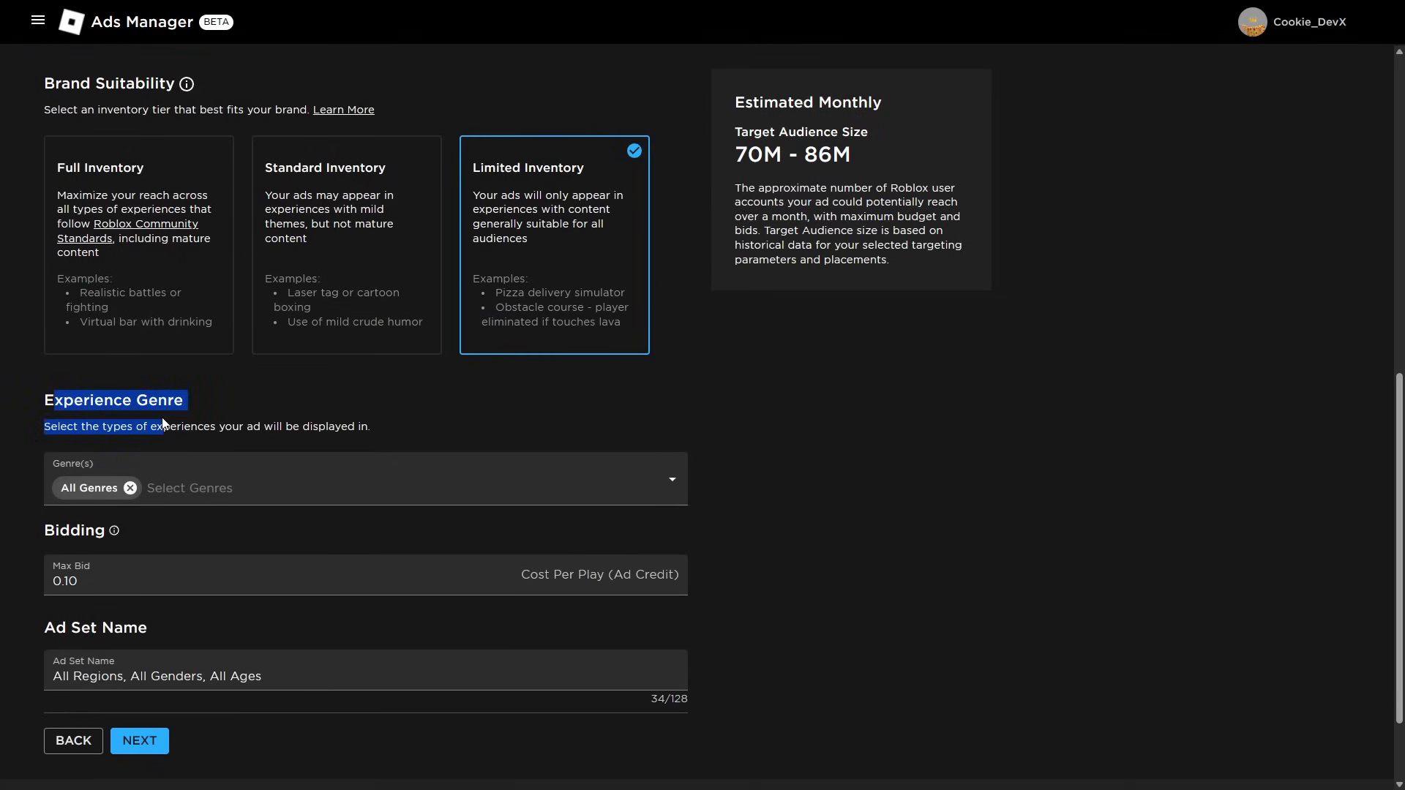
pyautogui.click(161, 426)
pyautogui.doubleClick(174, 428)
pyautogui.doubleClick(186, 430)
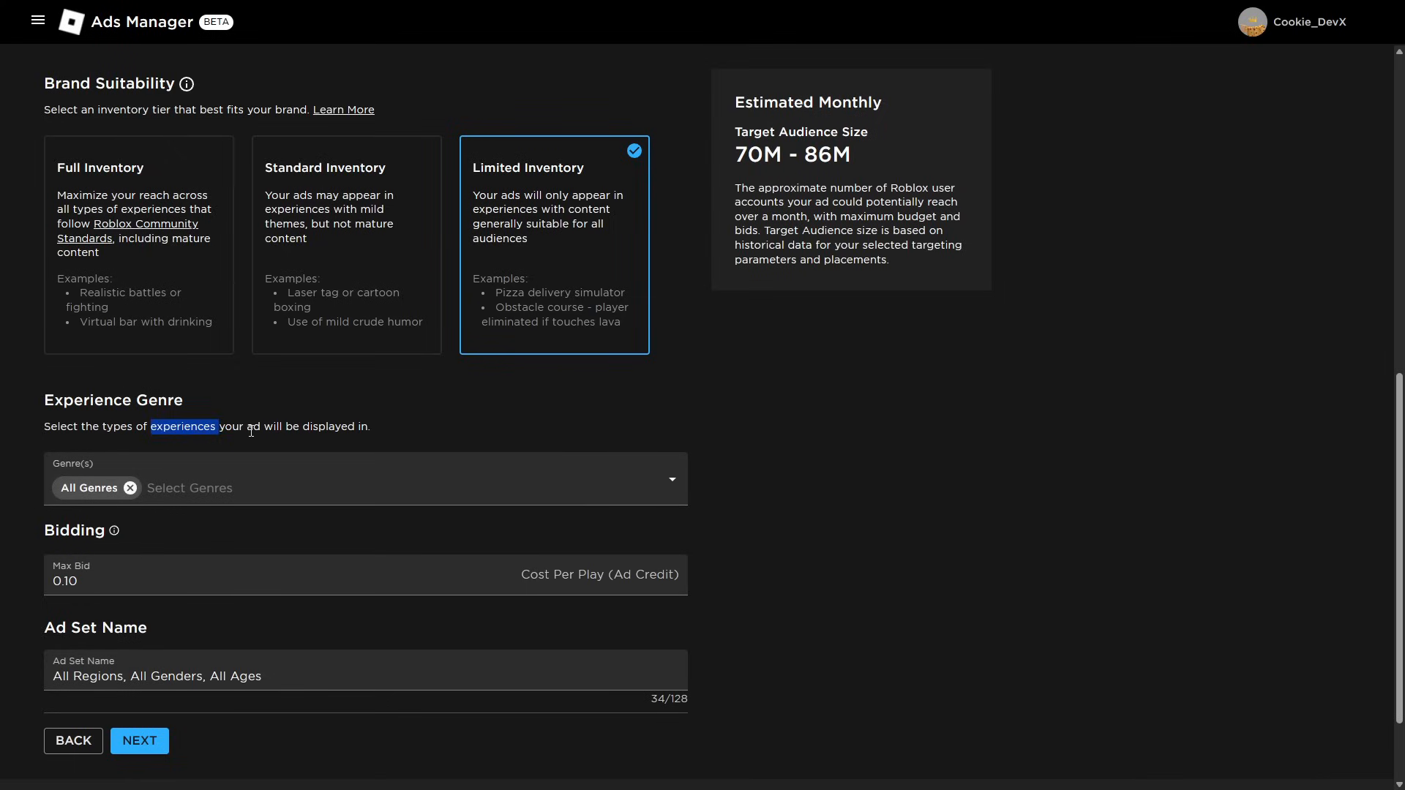
pyautogui.moveTo(247, 429); pyautogui.dragTo(371, 428)
pyautogui.moveTo(115, 532)
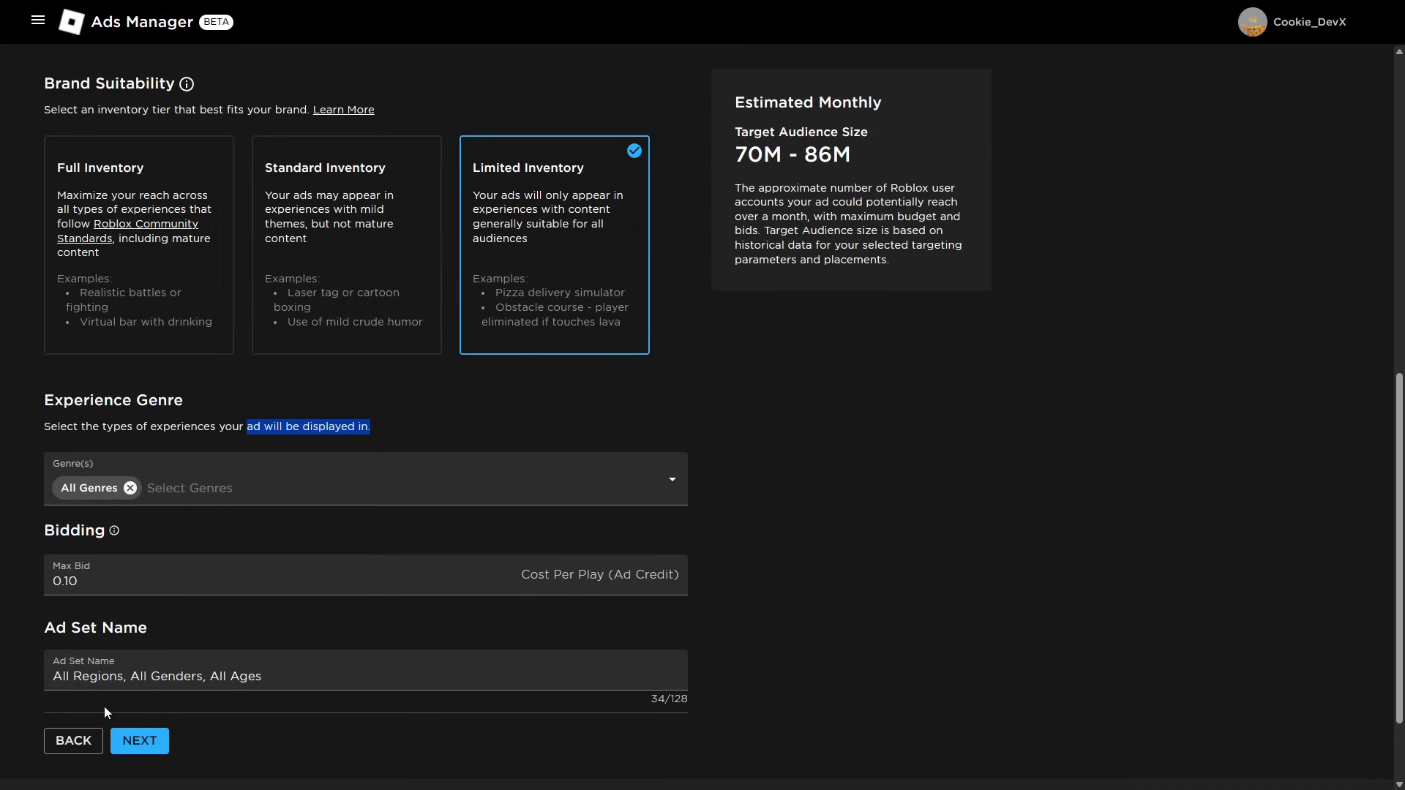
# - Keep the default ad set name, continue to the ad stage, and choose "Obby but you're on a hang-glider" as the destination experience
pyautogui.moveTo(81, 628); pyautogui.dragTo(165, 636)
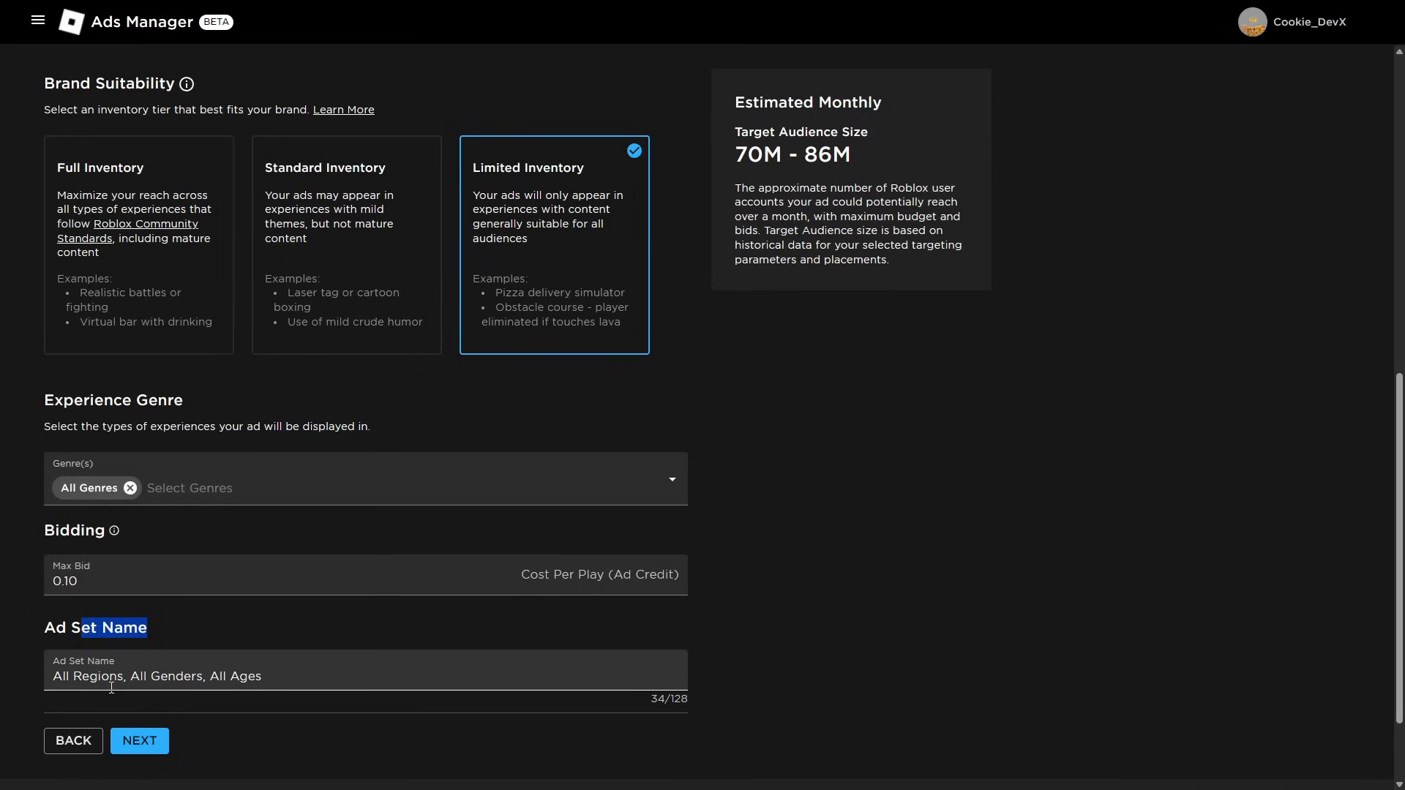
pyautogui.click(155, 744)
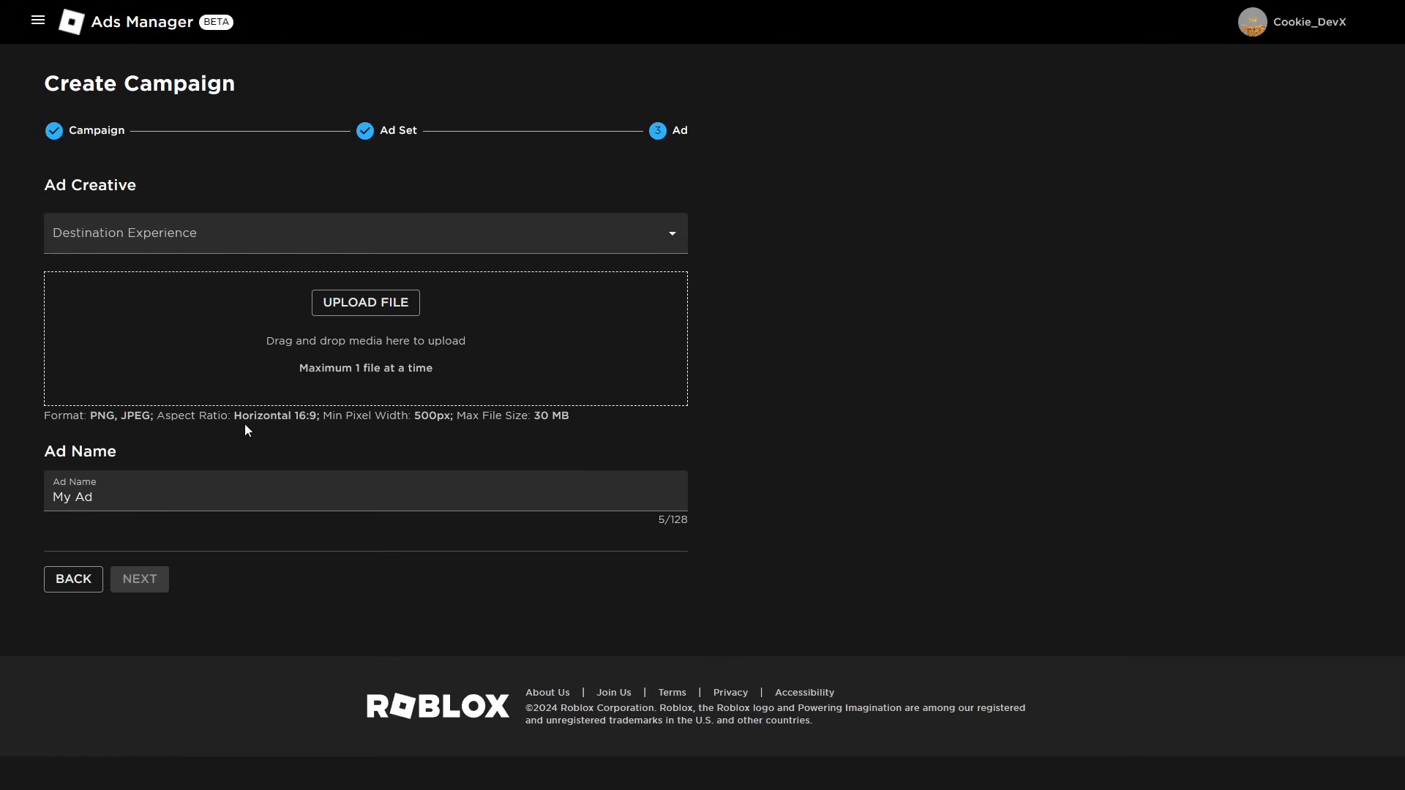
pyautogui.click(164, 241)
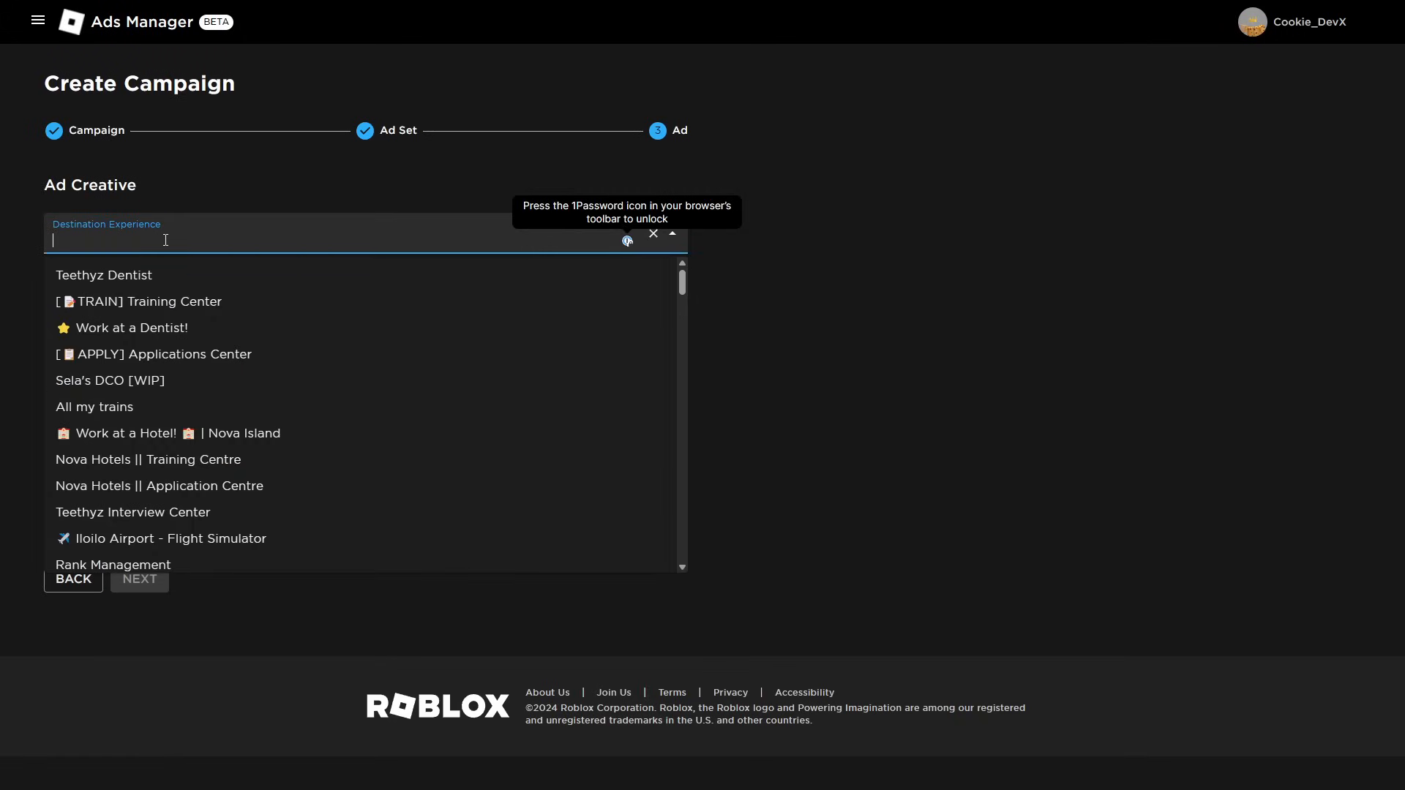
pyautogui.write('obb')
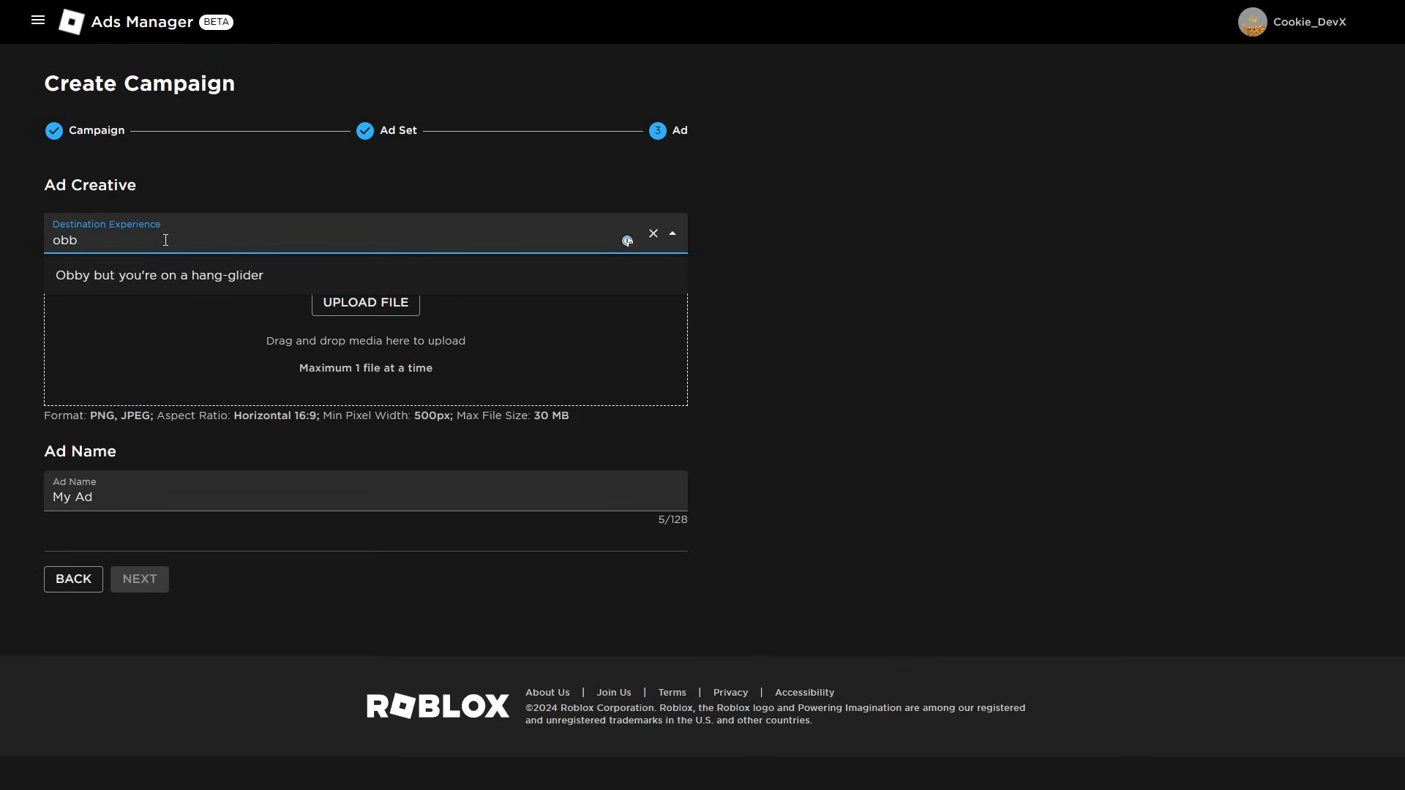
pyautogui.click(200, 277)
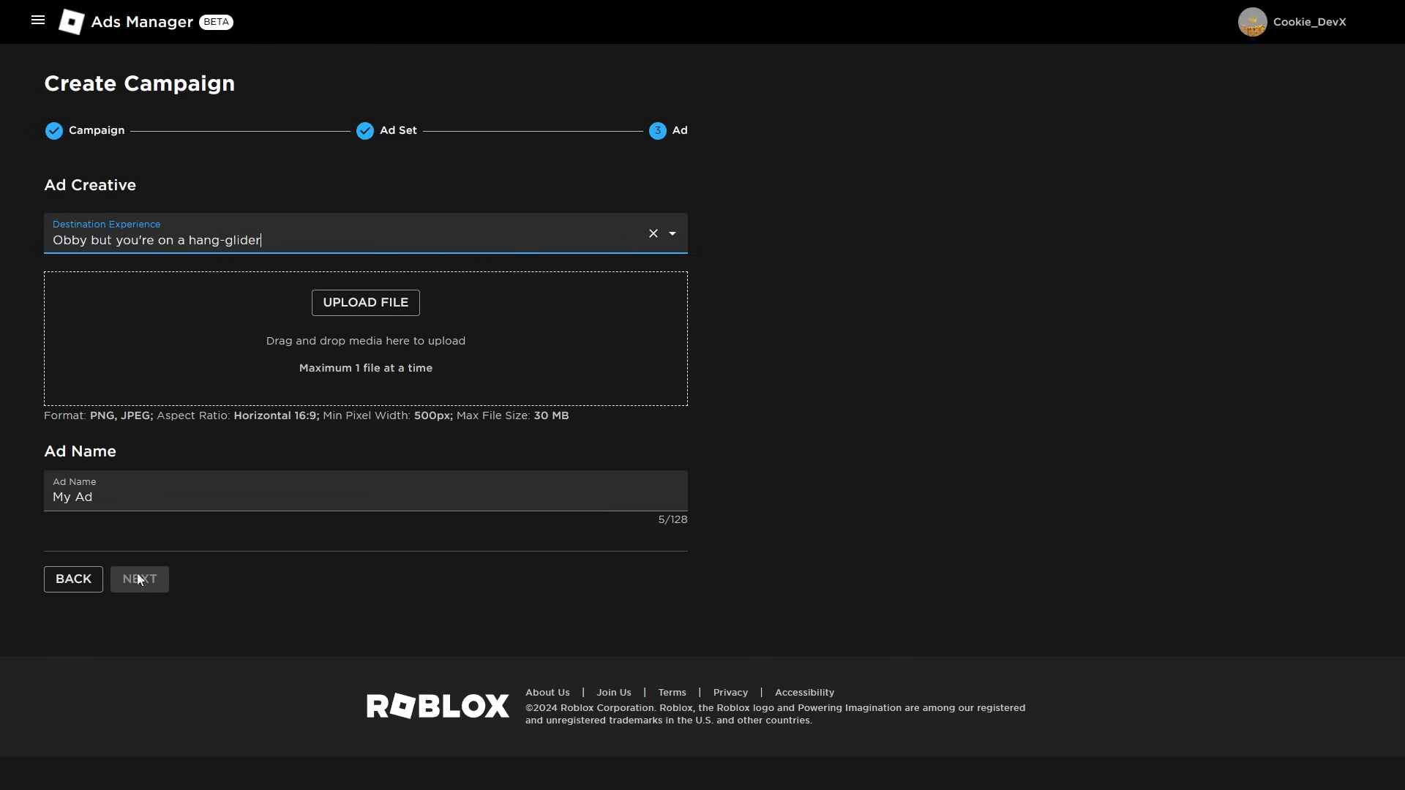
# - Name the ad "Play obby but youre on a hang-glider"
pyautogui.moveTo(91, 498); pyautogui.dragTo(38, 493)
pyautogui.press('BackSpace')
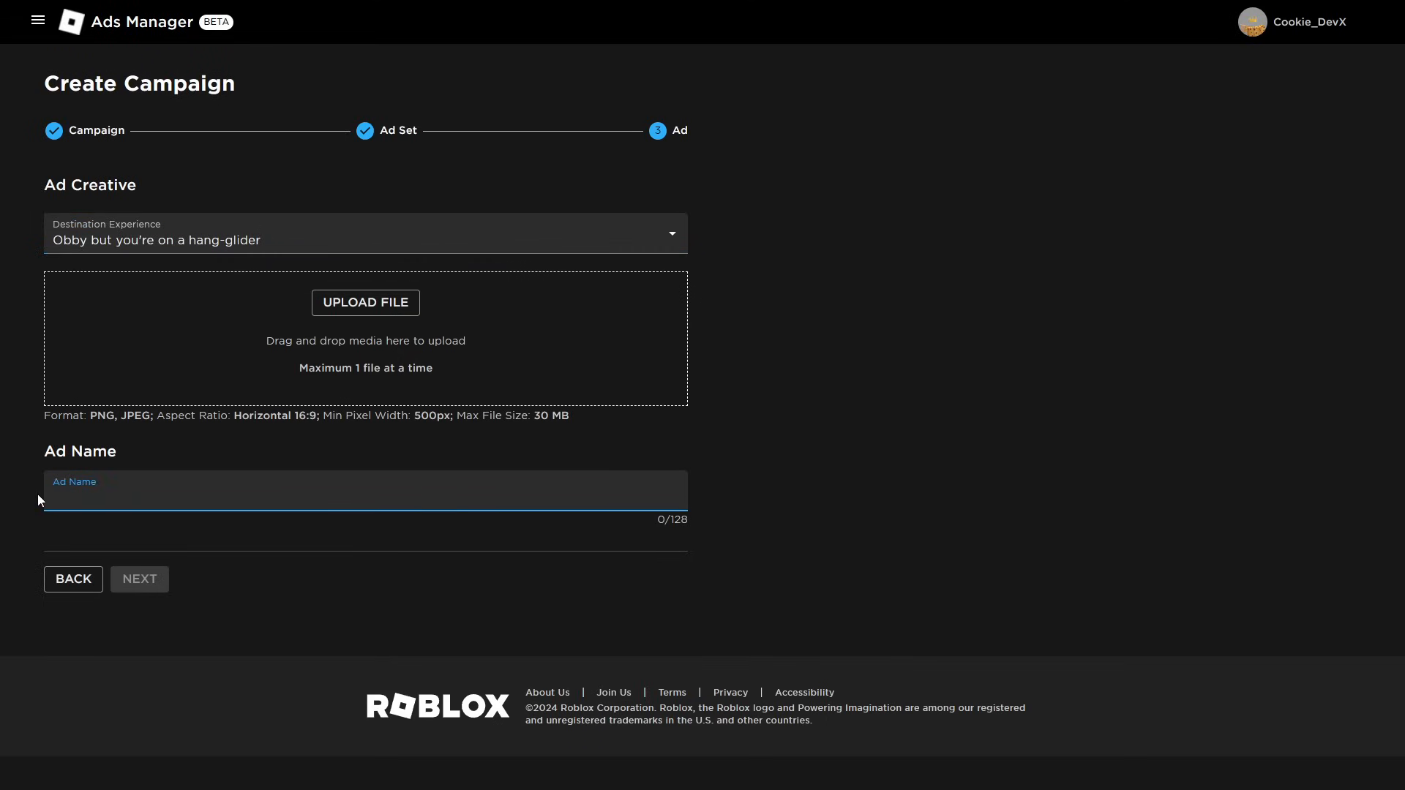
pyautogui.write("Play obby but you're on a")
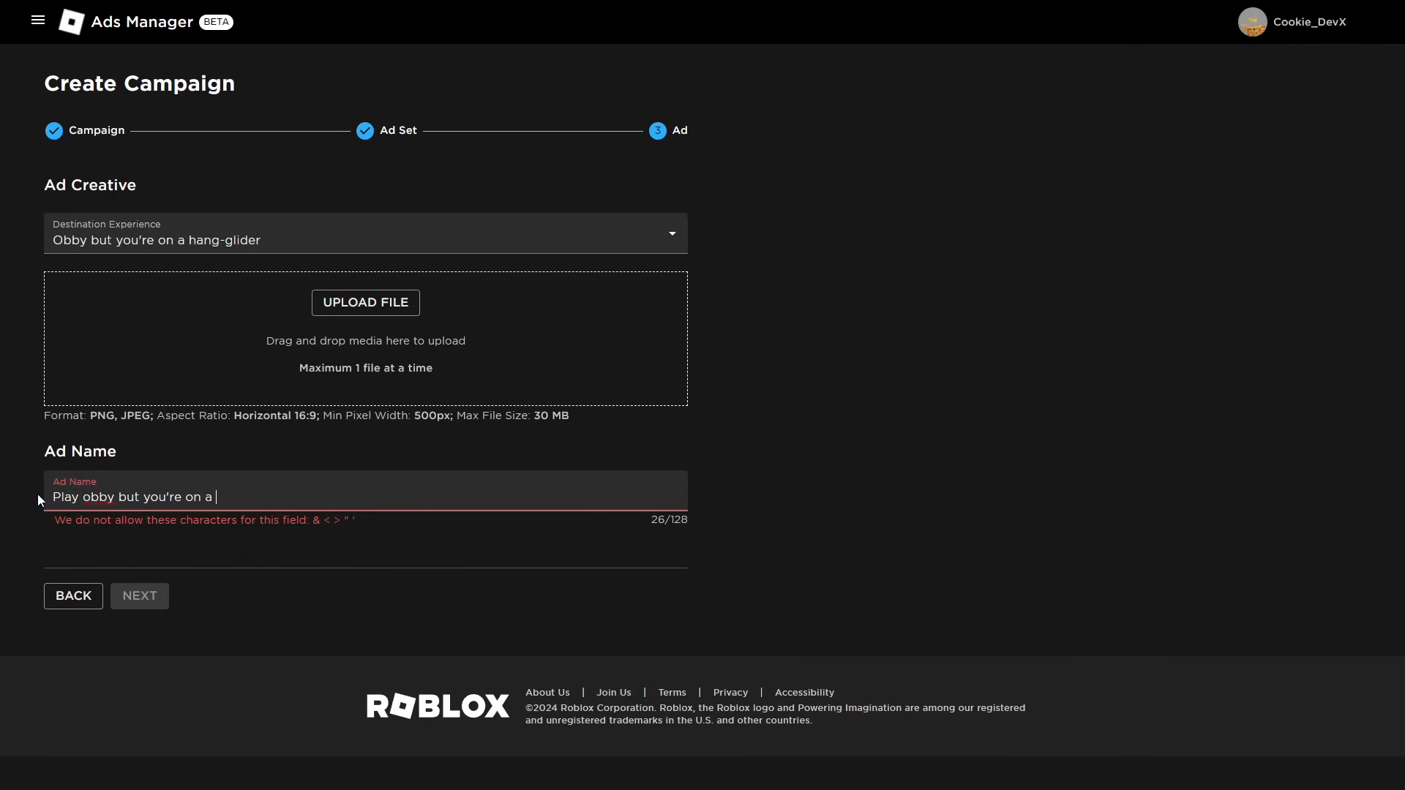
pyautogui.press('BackSpace')
pyautogui.press('BackSpace')
pyautogui.press('BackSpace')
pyautogui.press('BackSpace')
pyautogui.press('BackSpace')
pyautogui.press('BackSpace')
pyautogui.press('BackSpace')
pyautogui.write('re on a ha')
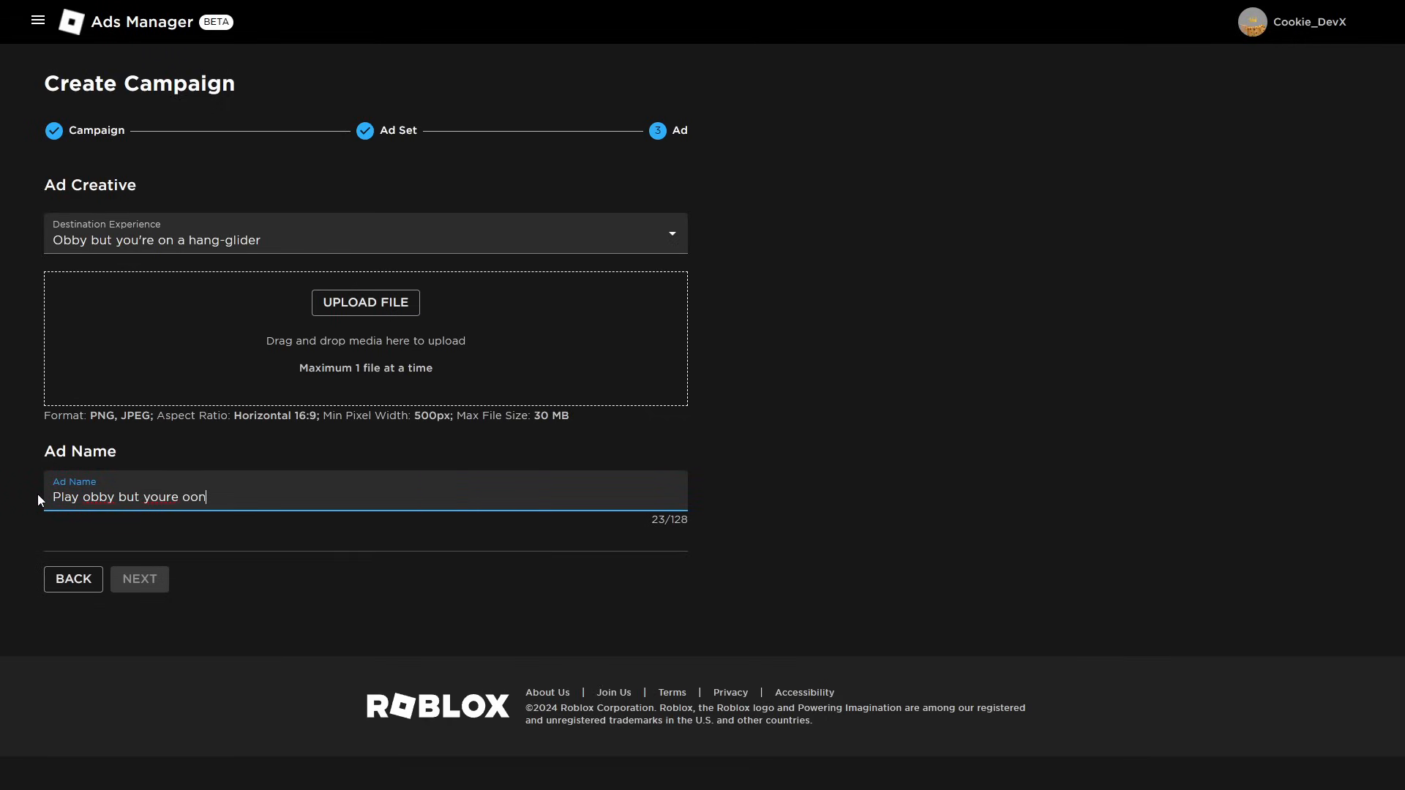
pyautogui.write('ng-glider')
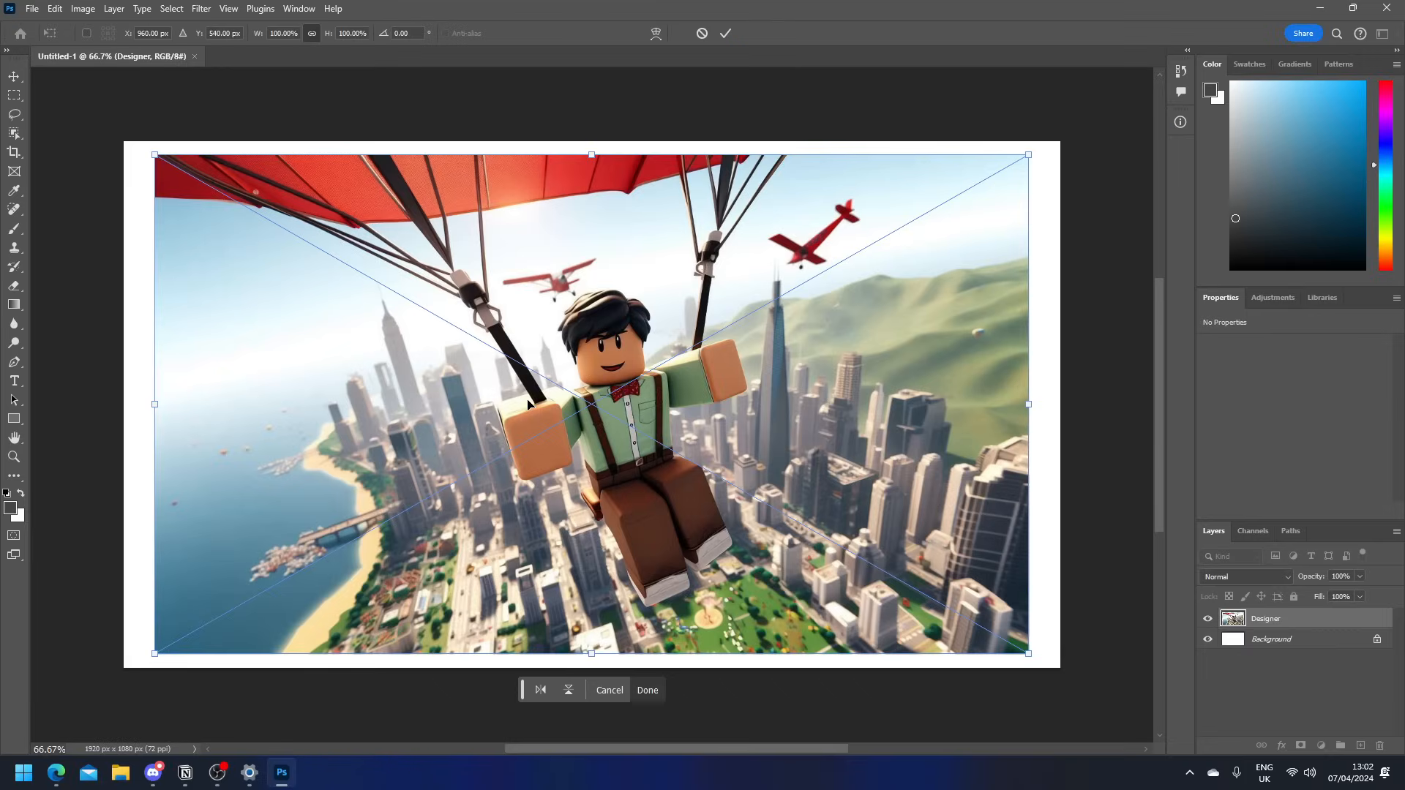
# - In Photoshop, move and enlarge the placed hang-glider artwork so that it fills the 1920 x 1080 px canvas
pyautogui.moveTo(527, 402); pyautogui.dragTo(496, 389)
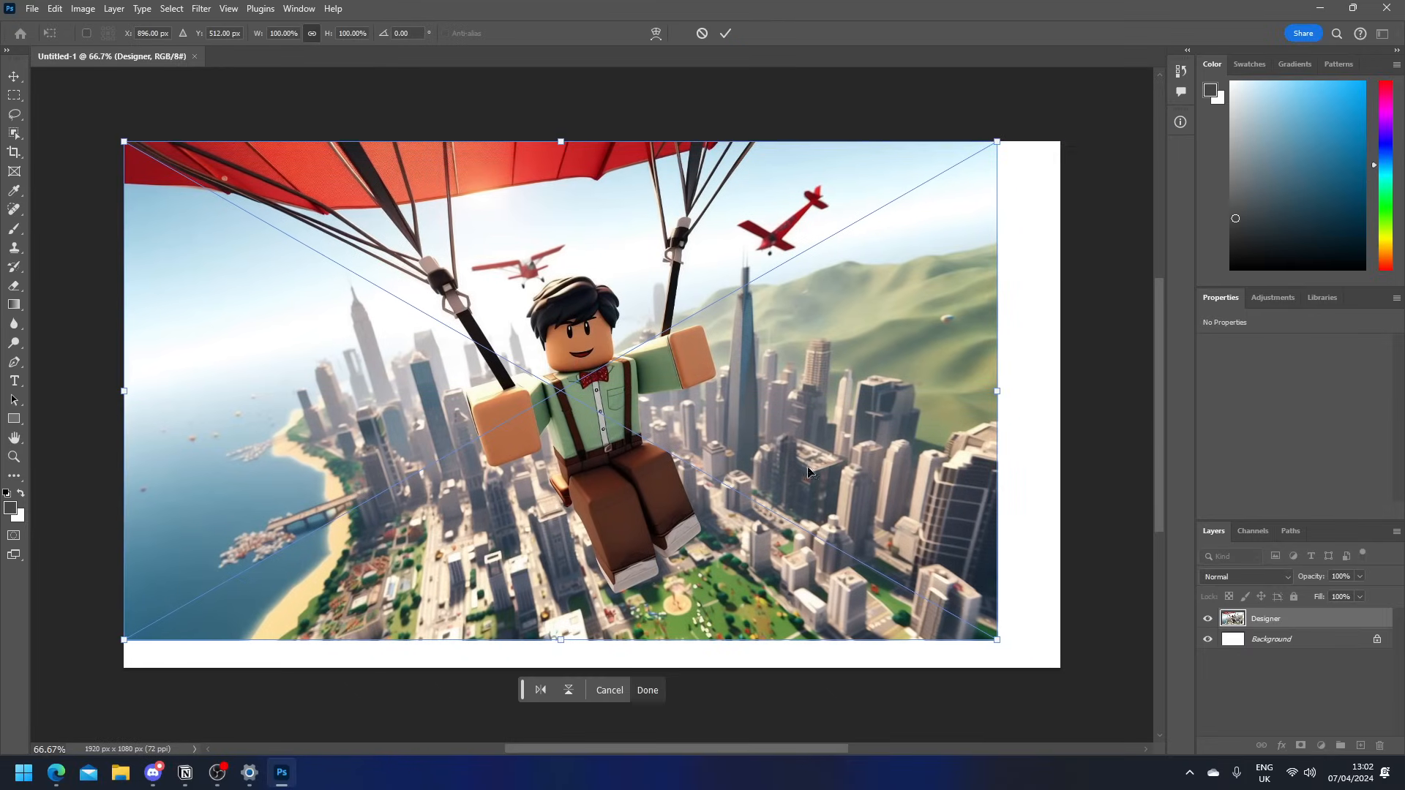
pyautogui.moveTo(996, 640); pyautogui.dragTo(1068, 669)
pyautogui.moveTo(1069, 669); pyautogui.dragTo(1063, 666)
pyautogui.click(1157, 593)
pyautogui.moveTo(20, 64); pyautogui.dragTo(15, 73)
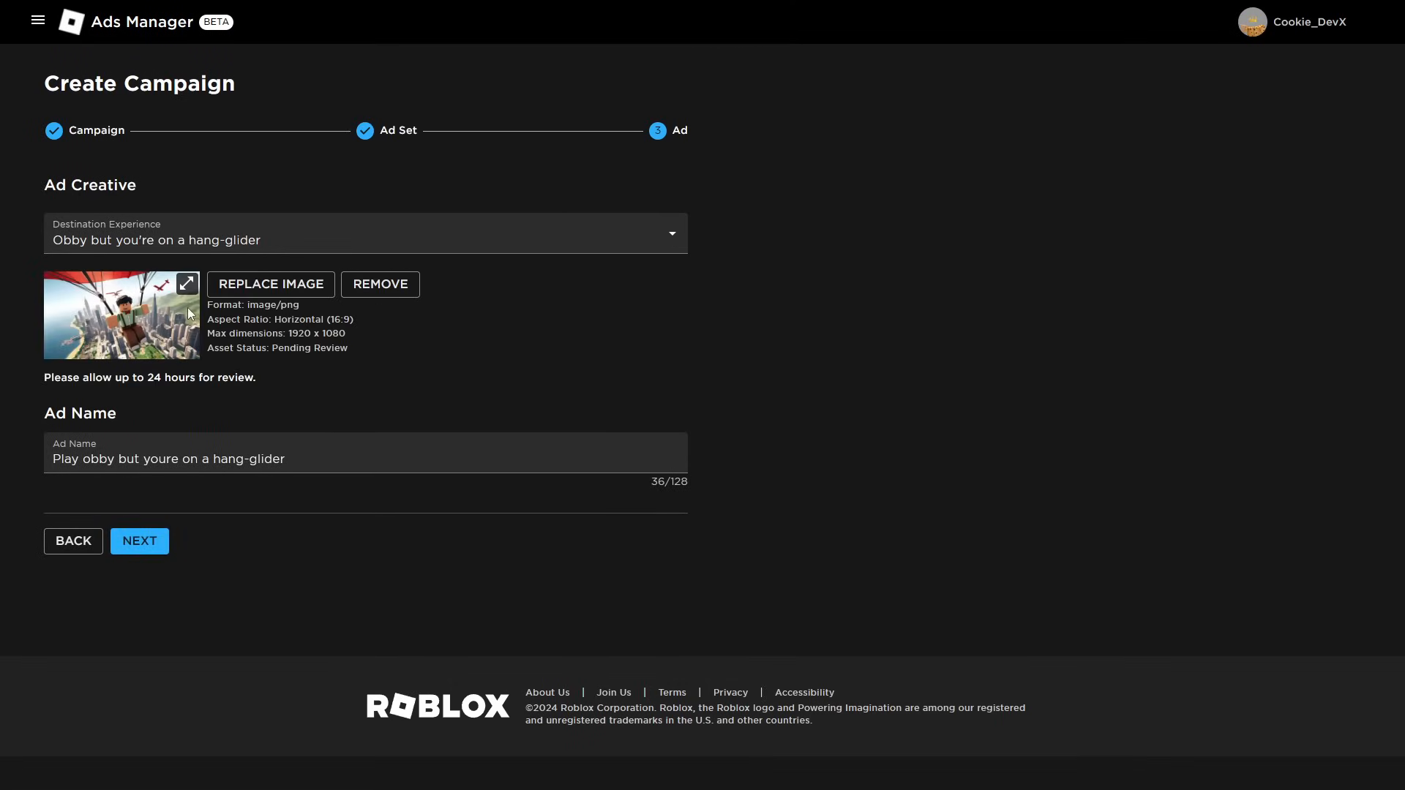
# - In Ads Manager, preview the uploaded image on the in-experience portal and continue to the campaign review
pyautogui.click(188, 285)
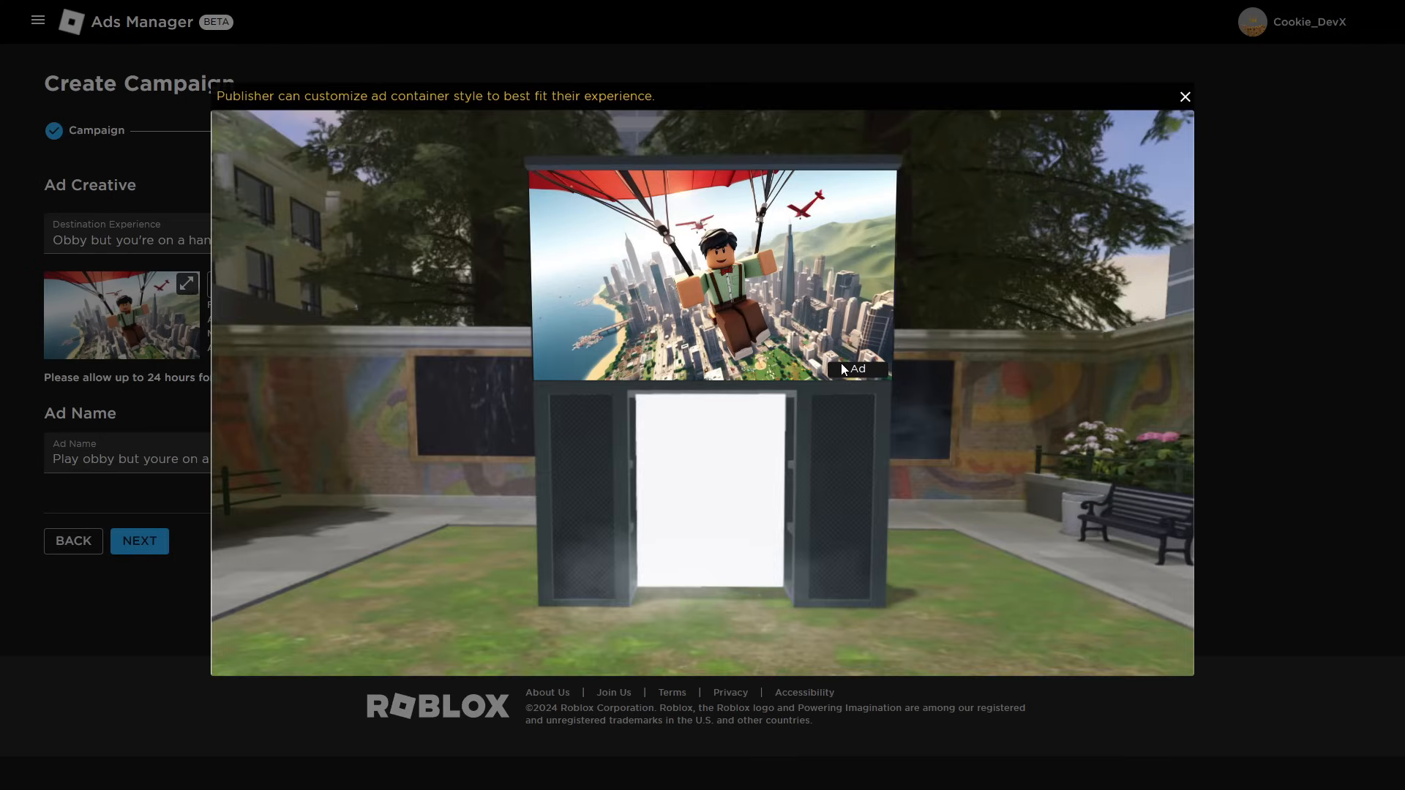
pyautogui.click(1241, 126)
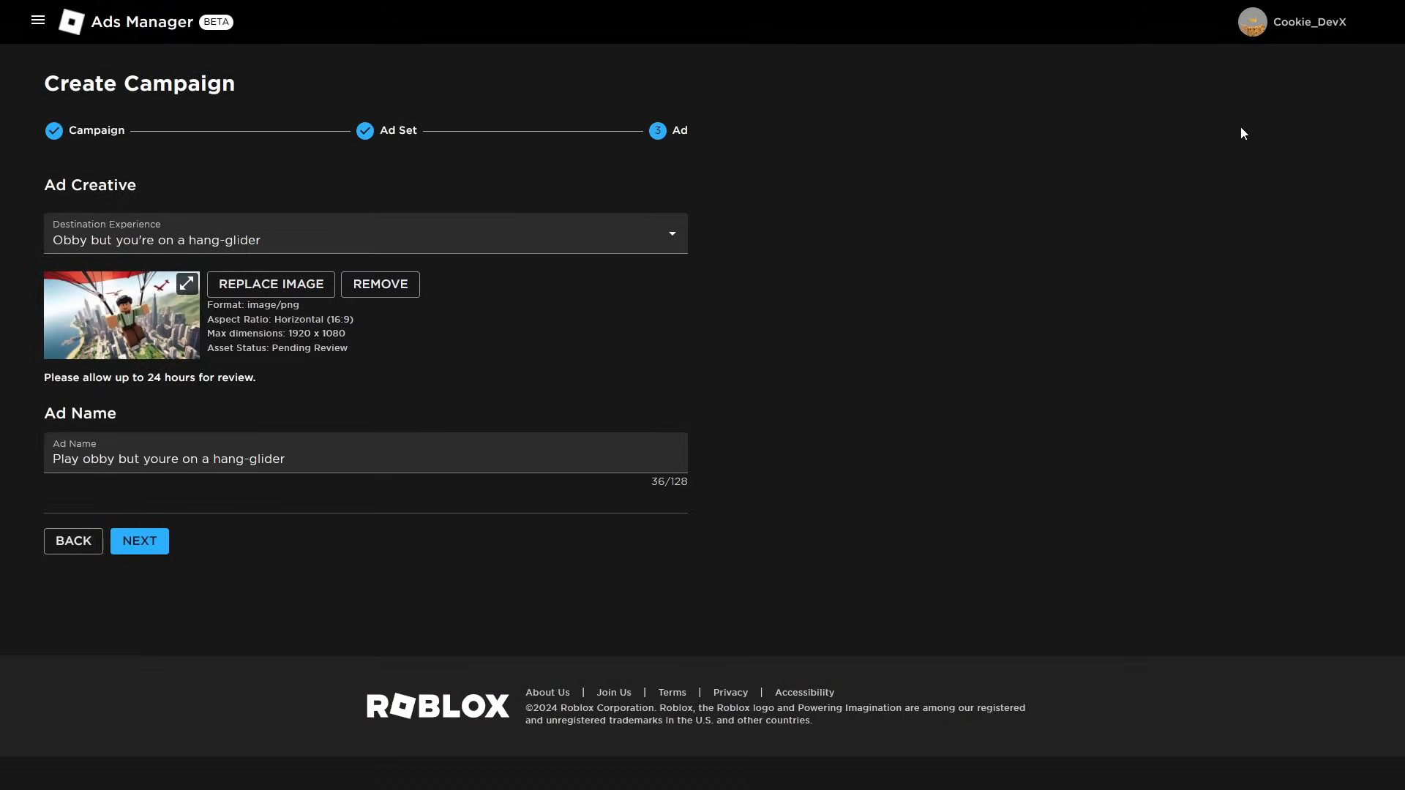
pyautogui.click(170, 547)
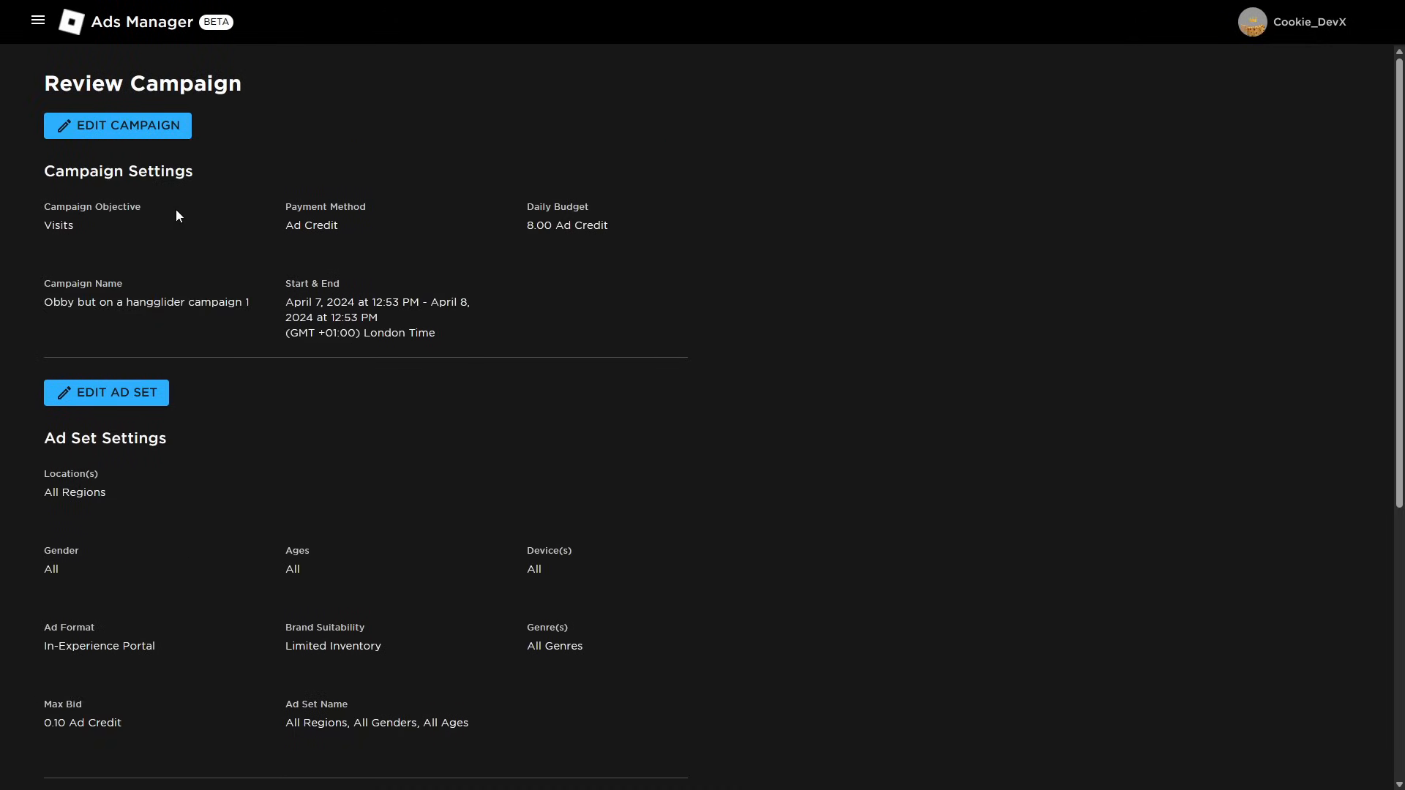
# - Review the campaign's payment method and the ad set's format, brand suitability, genre, name and maximum bid
pyautogui.moveTo(285, 226); pyautogui.dragTo(348, 228)
pyautogui.click(384, 244)
pyautogui.scroll(-2, 225, 437)
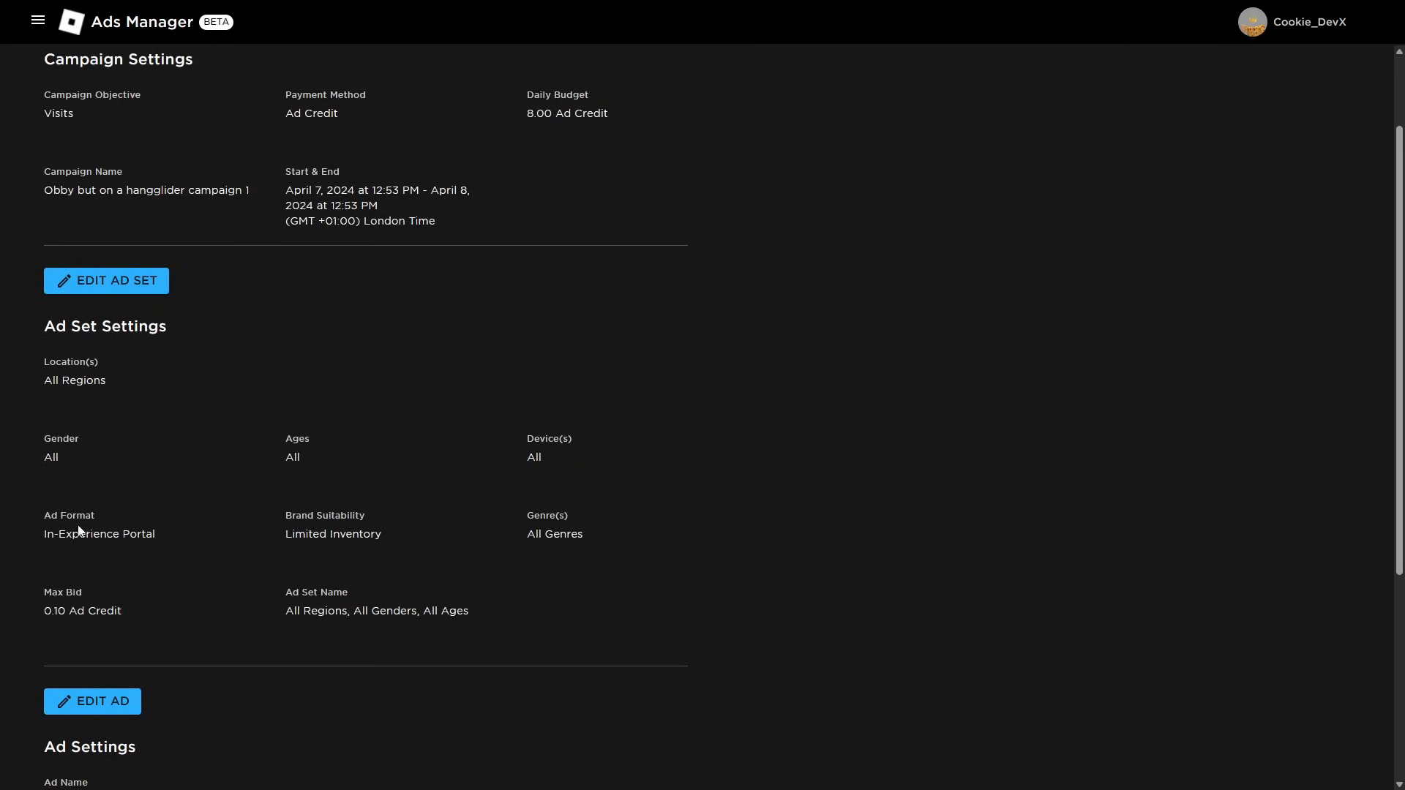
pyautogui.moveTo(78, 530); pyautogui.dragTo(178, 535)
pyautogui.click(187, 541)
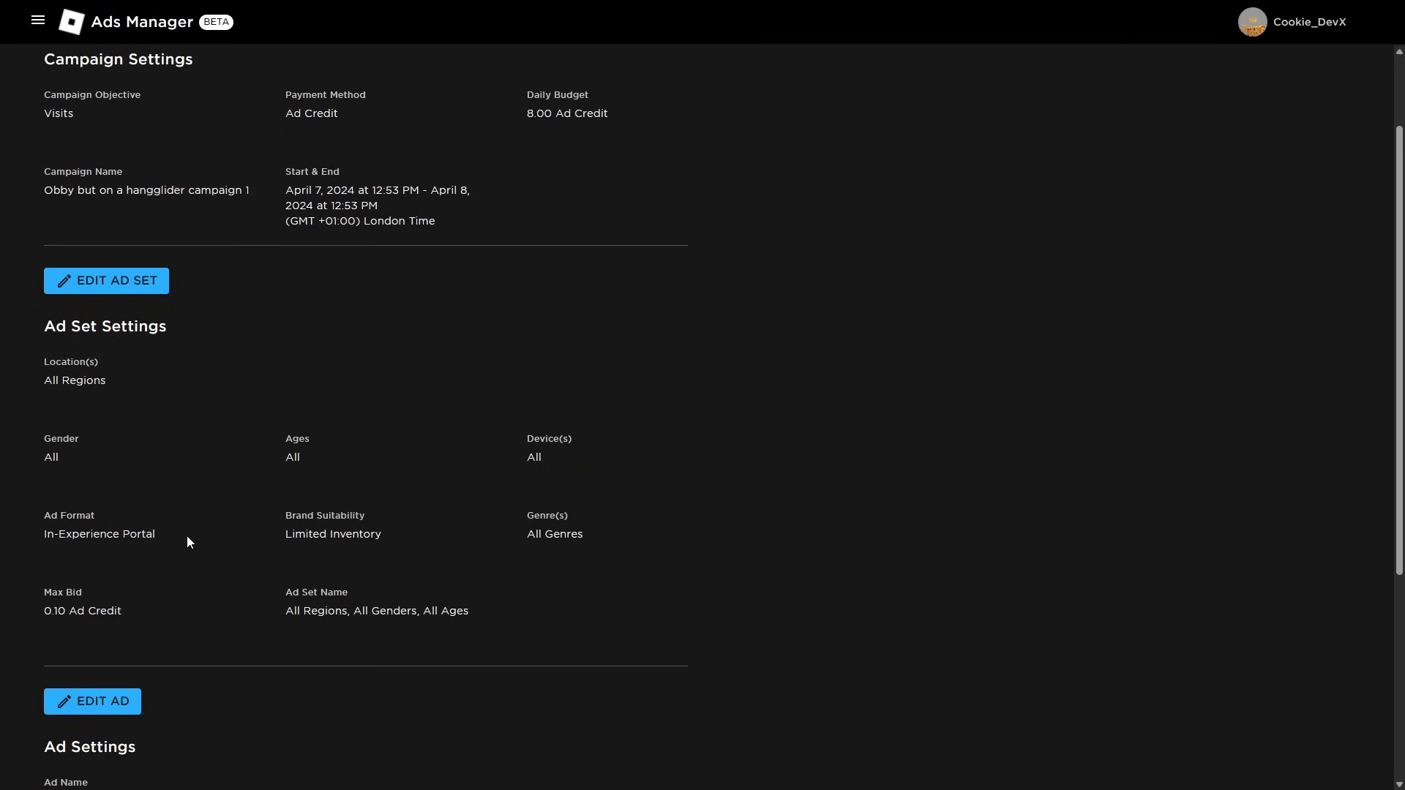
pyautogui.doubleClick(338, 538)
pyautogui.click(571, 553)
pyautogui.moveTo(352, 613); pyautogui.dragTo(381, 613)
pyautogui.doubleClick(388, 613)
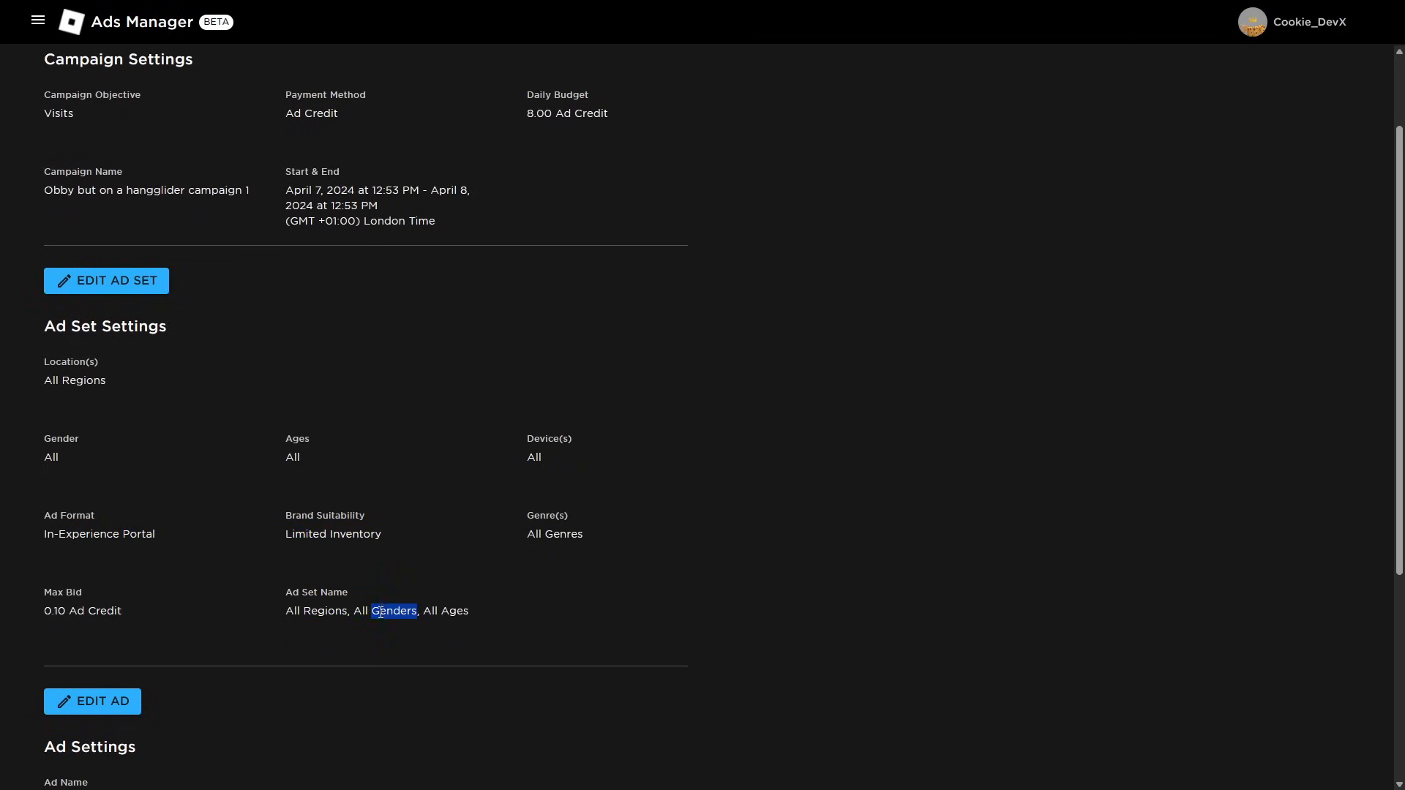
pyautogui.doubleClick(432, 612)
pyautogui.doubleClick(409, 616)
pyautogui.click(462, 619)
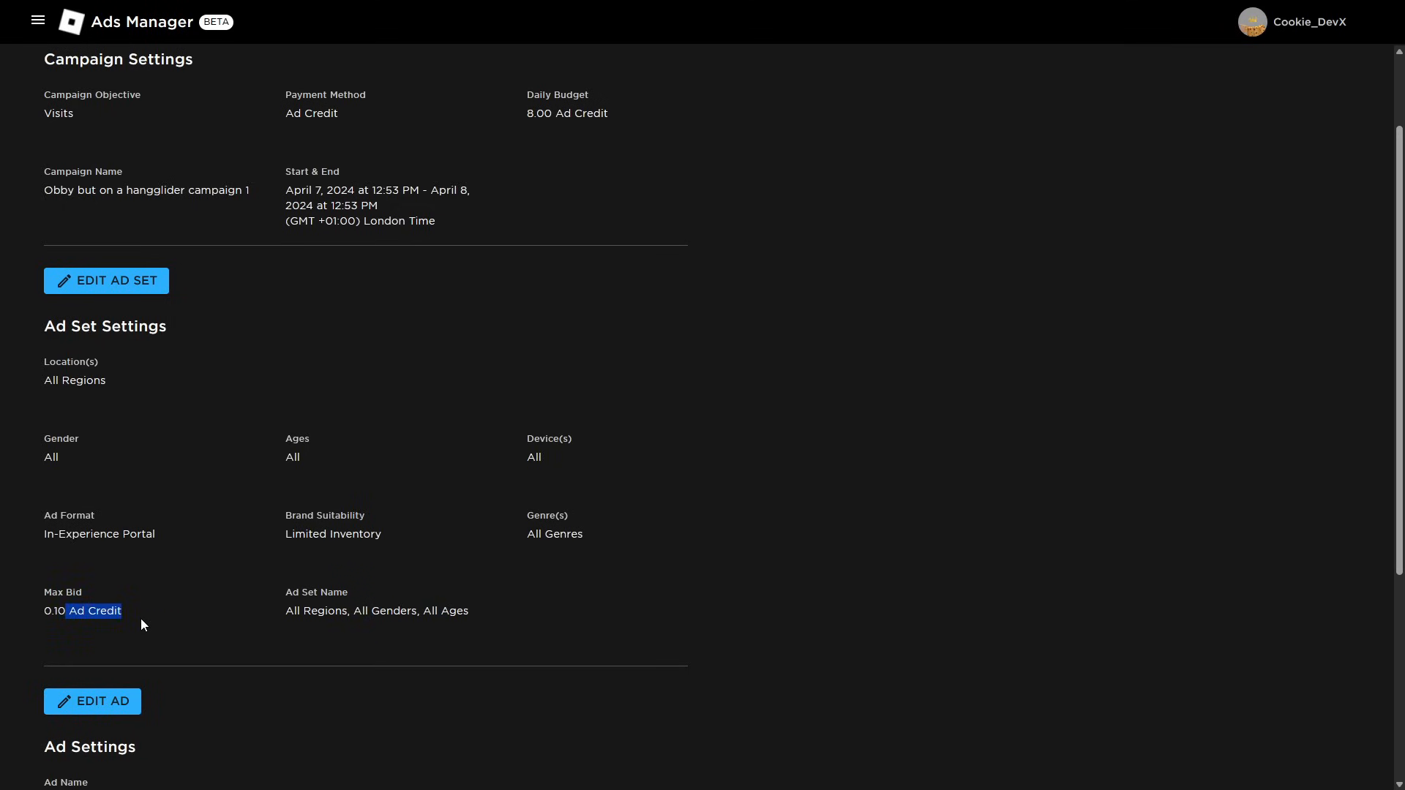
# - Check the ad settings at the end of the review, then submit the campaign and confirm the final submission
pyautogui.scroll(-2, 142, 620)
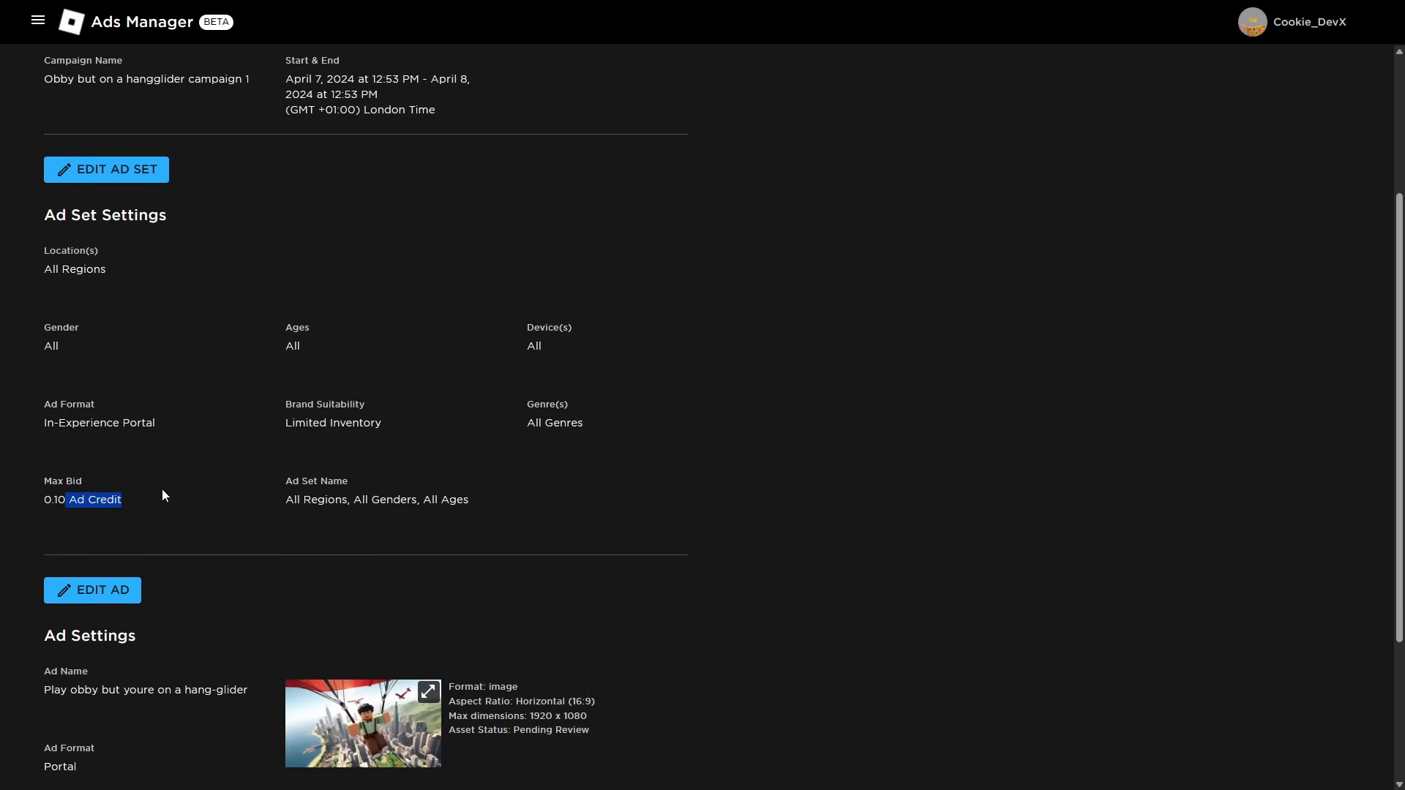
pyautogui.scroll(-2, 163, 491)
pyautogui.moveTo(114, 578); pyautogui.dragTo(261, 605)
pyautogui.click(217, 612)
pyautogui.click(155, 738)
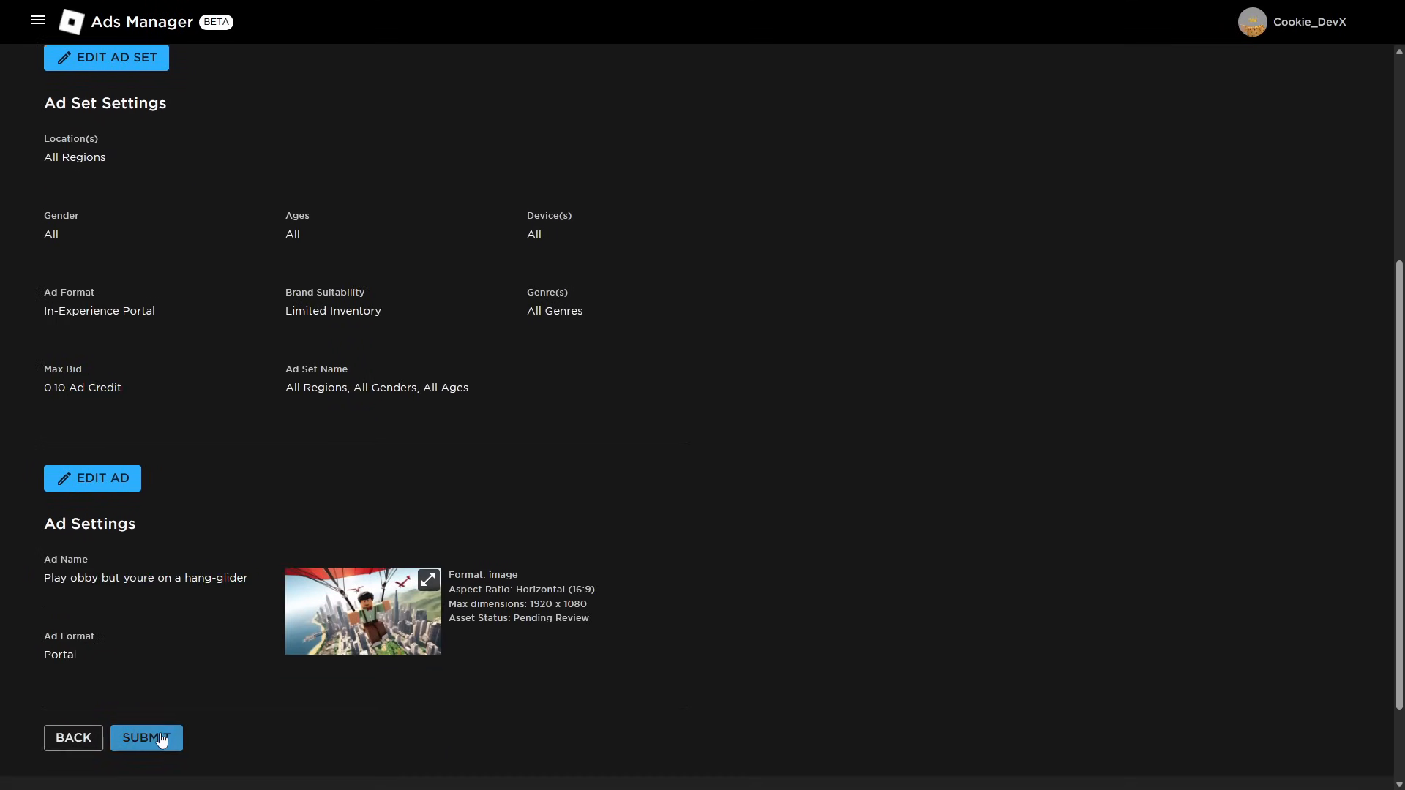
pyautogui.moveTo(545, 381); pyautogui.dragTo(582, 377)
pyautogui.click(662, 368)
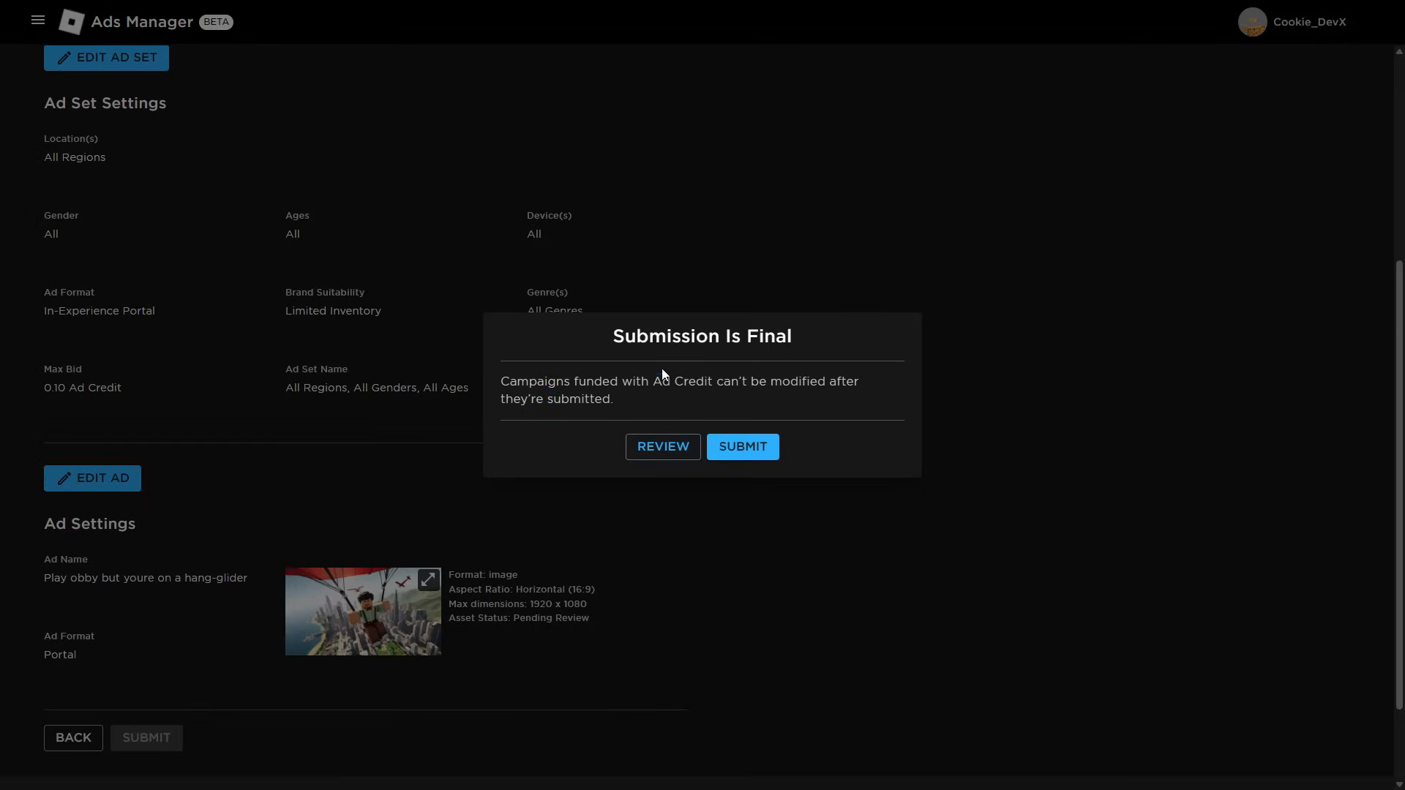
pyautogui.doubleClick(759, 385)
pyautogui.click(764, 447)
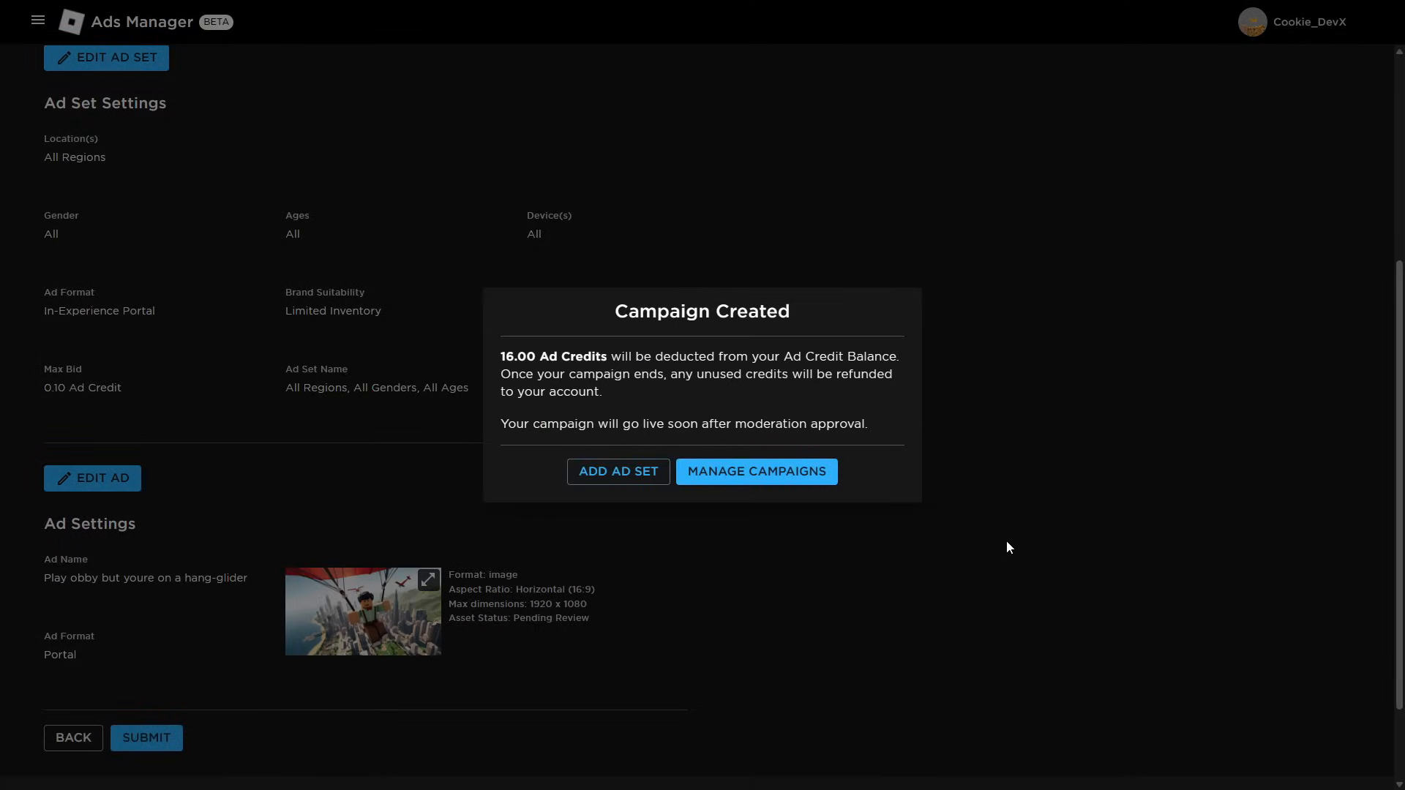
# - Read the campaign creation notice on how ad credits are deducted and how unused credits are refunded
pyautogui.moveTo(482, 341); pyautogui.dragTo(704, 359)
pyautogui.doubleClick(685, 357)
pyautogui.doubleClick(794, 357)
pyautogui.click(781, 359)
pyautogui.doubleClick(825, 357)
pyautogui.moveTo(535, 374); pyautogui.dragTo(638, 374)
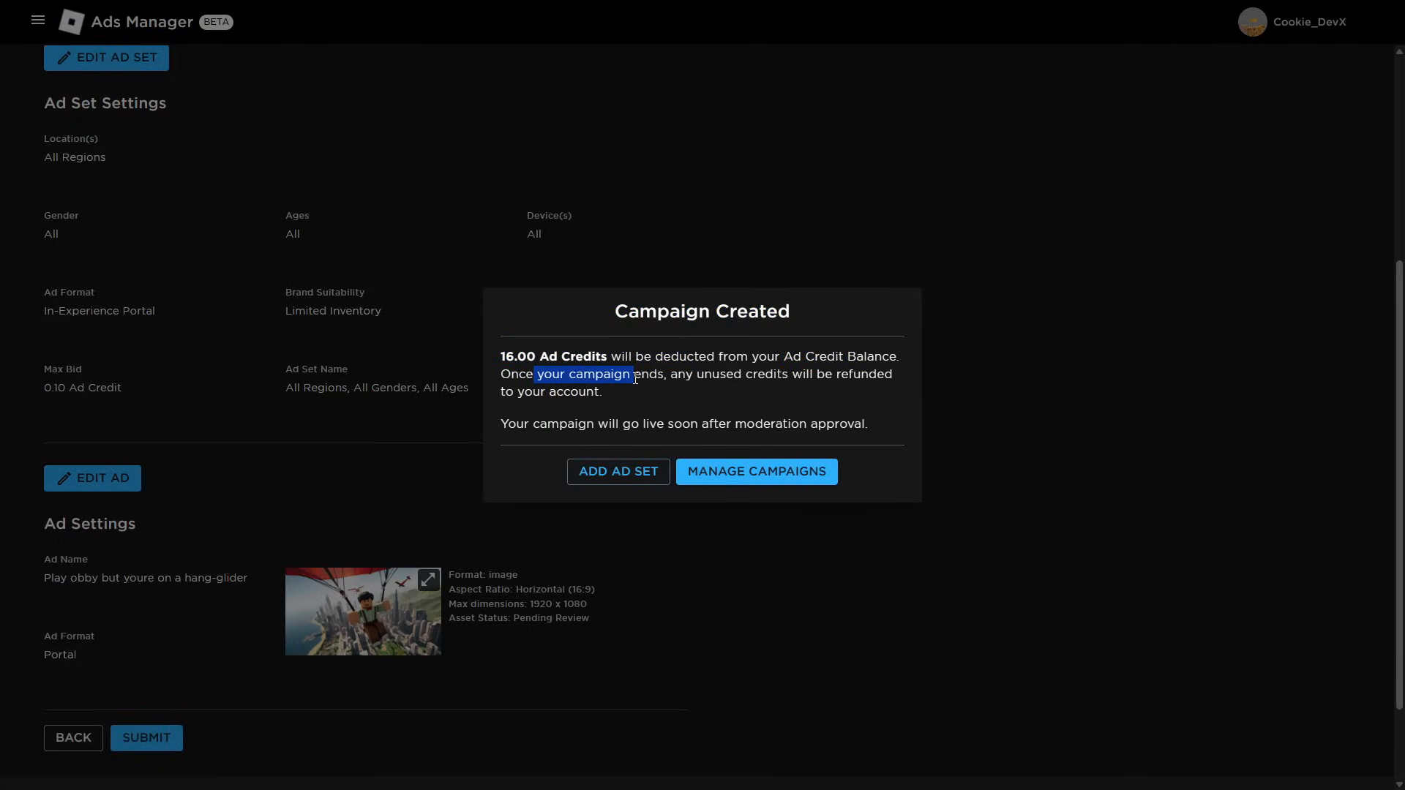
pyautogui.doubleClick(649, 374)
pyautogui.doubleClick(710, 374)
pyautogui.doubleClick(768, 374)
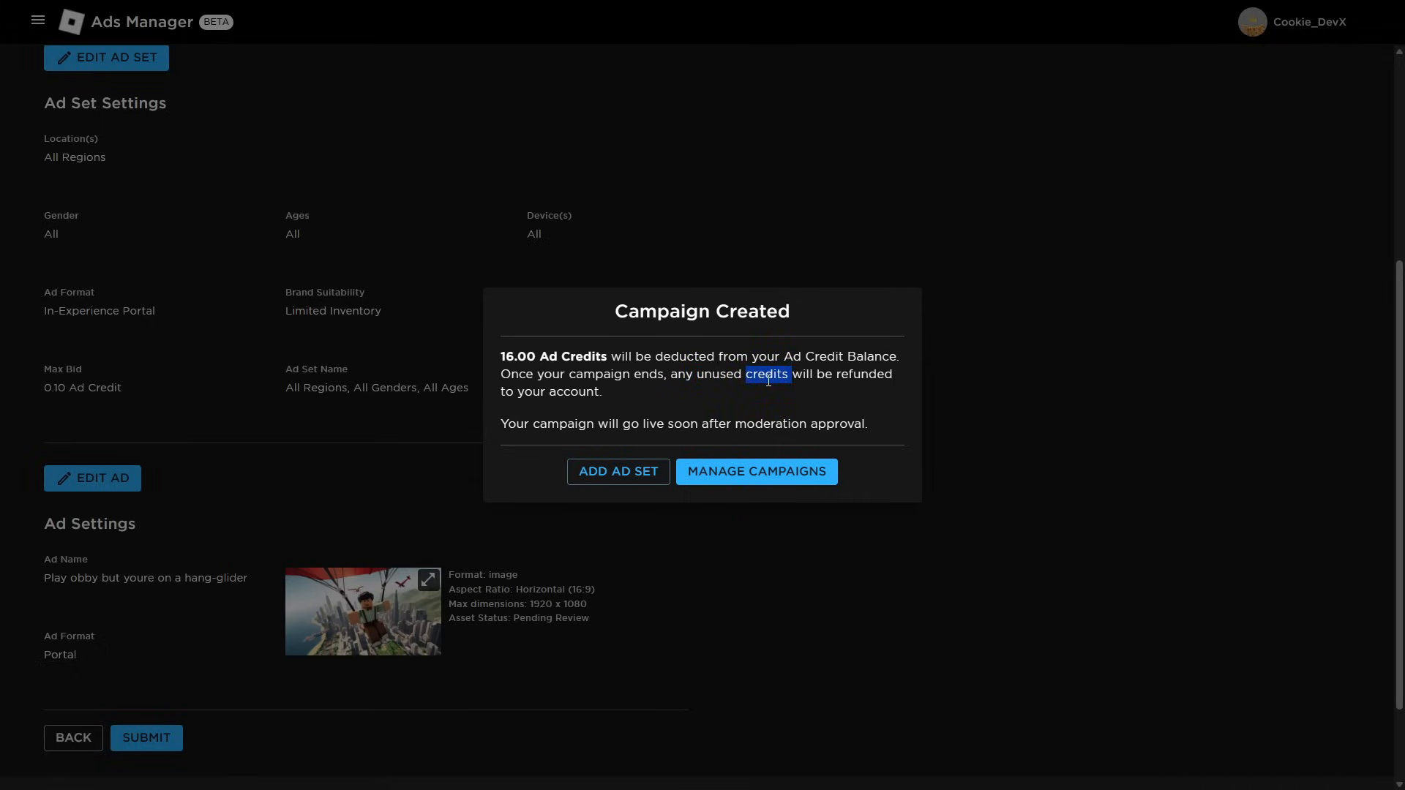
pyautogui.doubleClick(805, 375)
# - Read the notice about moderation approval, then open the campaign list and check the new campaign's status
pyautogui.click(720, 434)
pyautogui.moveTo(645, 425); pyautogui.dragTo(764, 424)
pyautogui.doubleClick(766, 424)
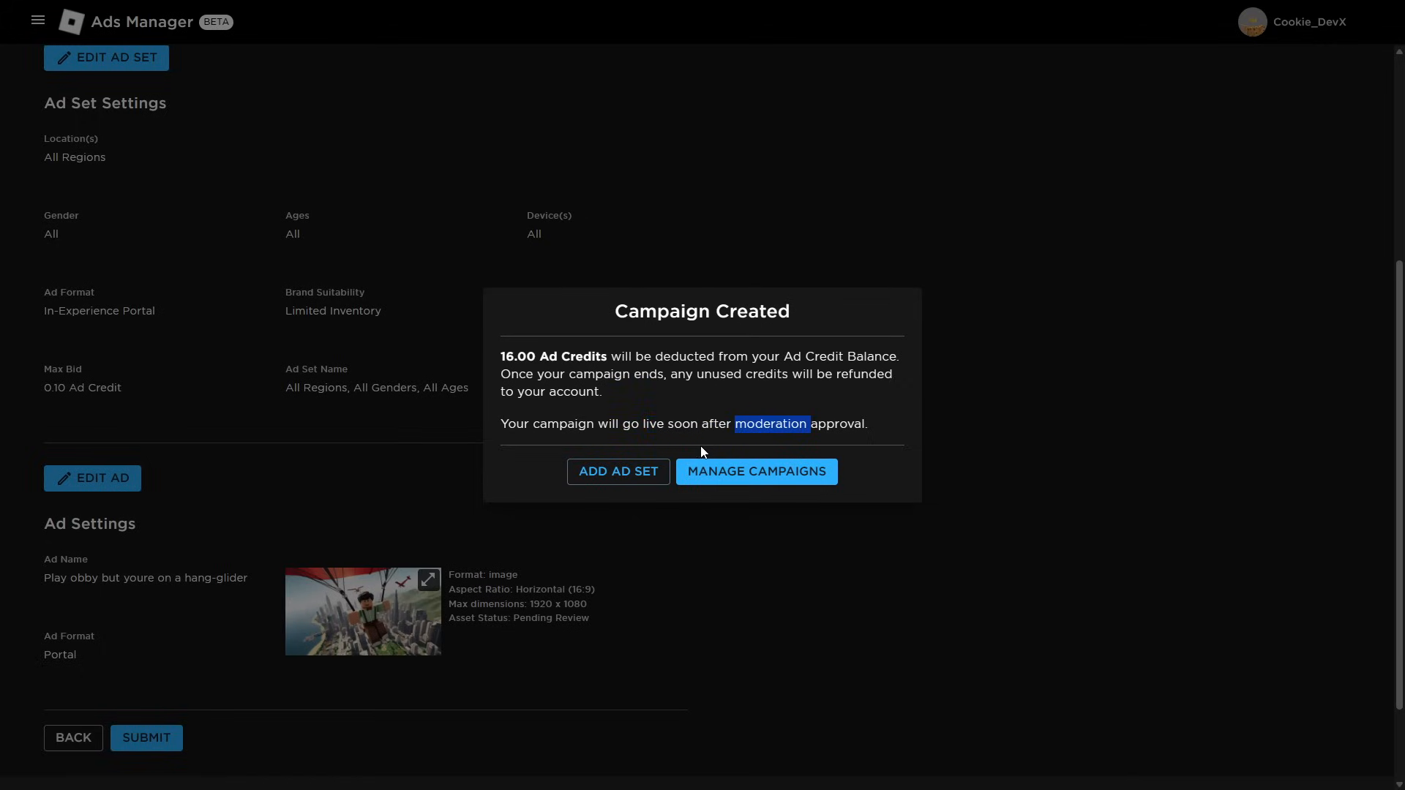
pyautogui.click(713, 472)
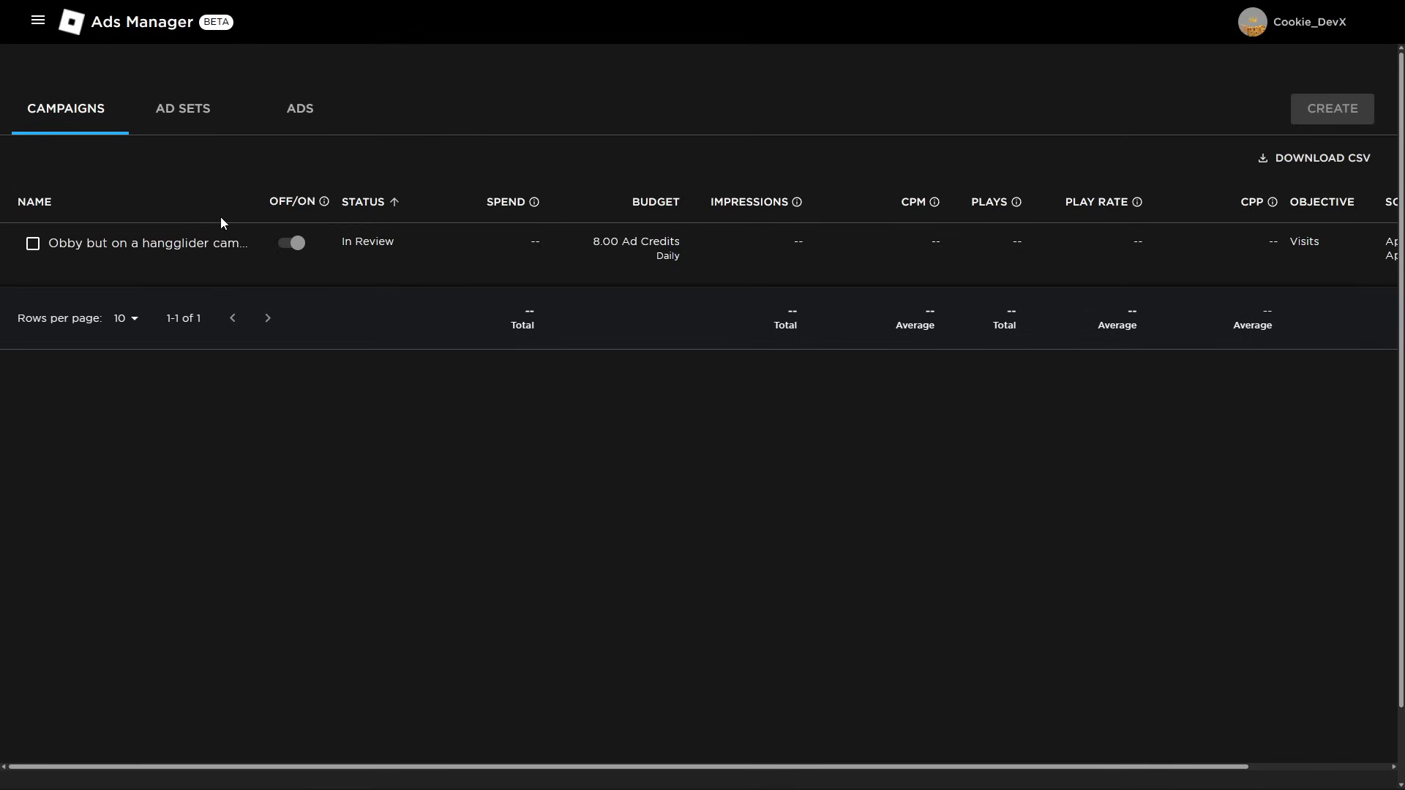
pyautogui.tripleClick(376, 247)
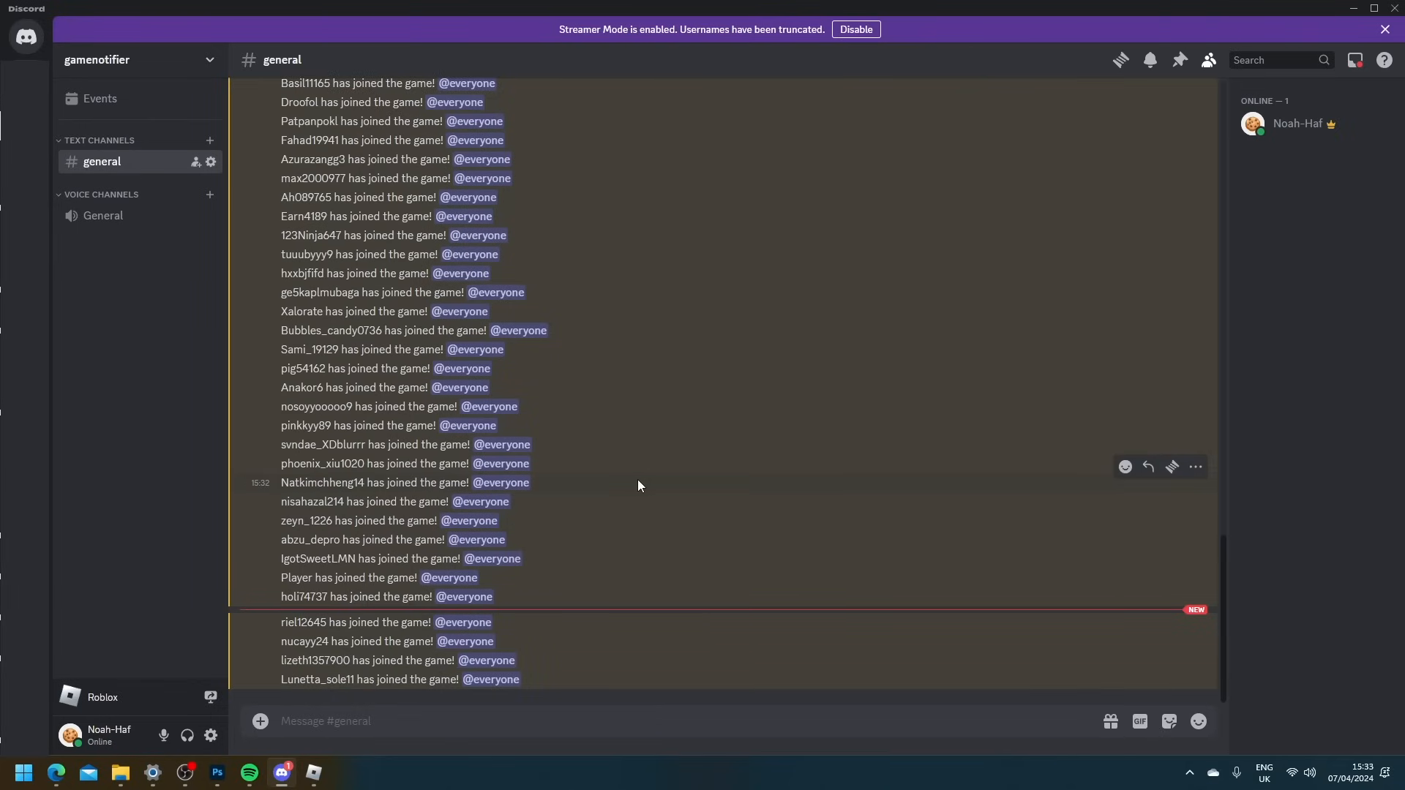
# - In Discord, look through the game-join notifications in the gamenotifier server's general channel from the first message to the newest
pyautogui.scroll(20, 643, 476)
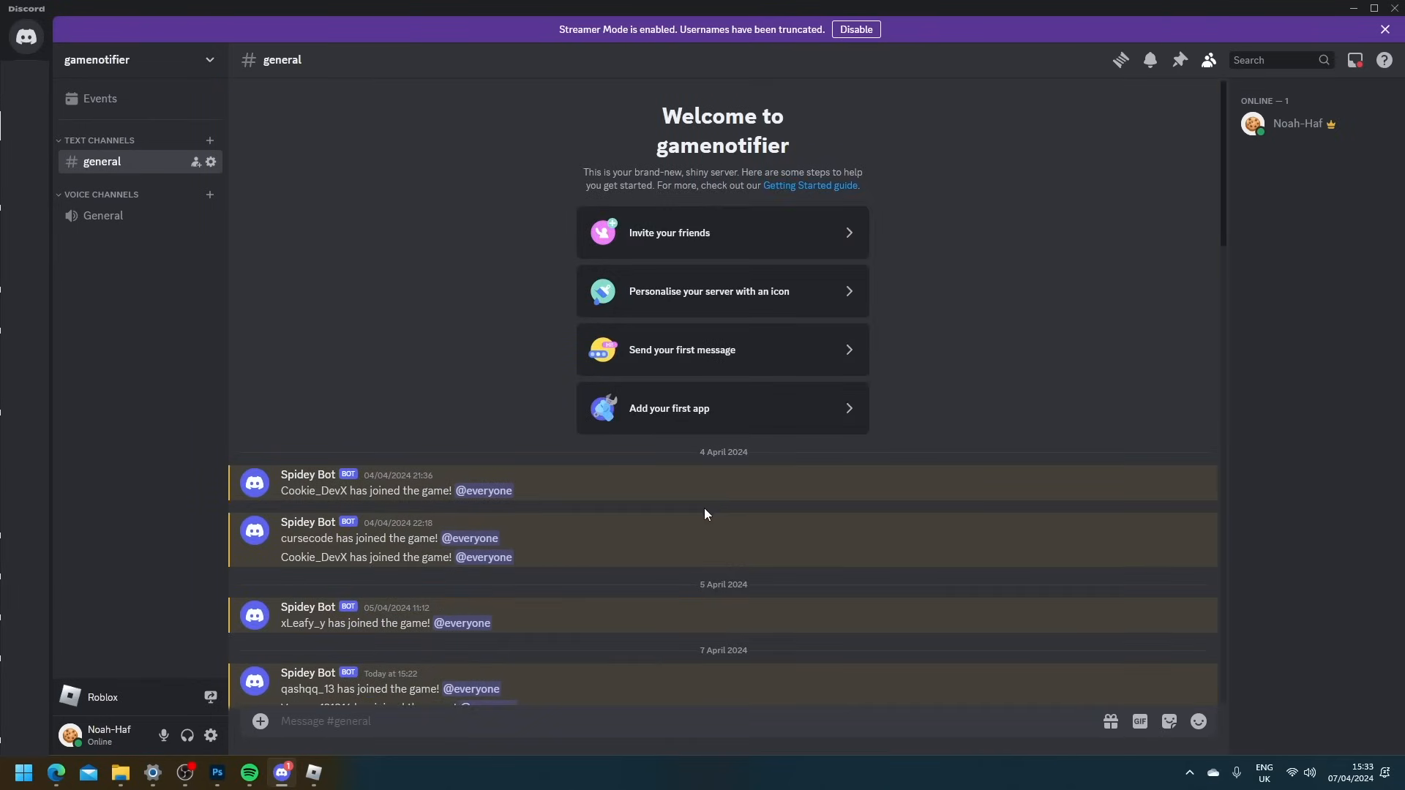
pyautogui.scroll(-5, 704, 508)
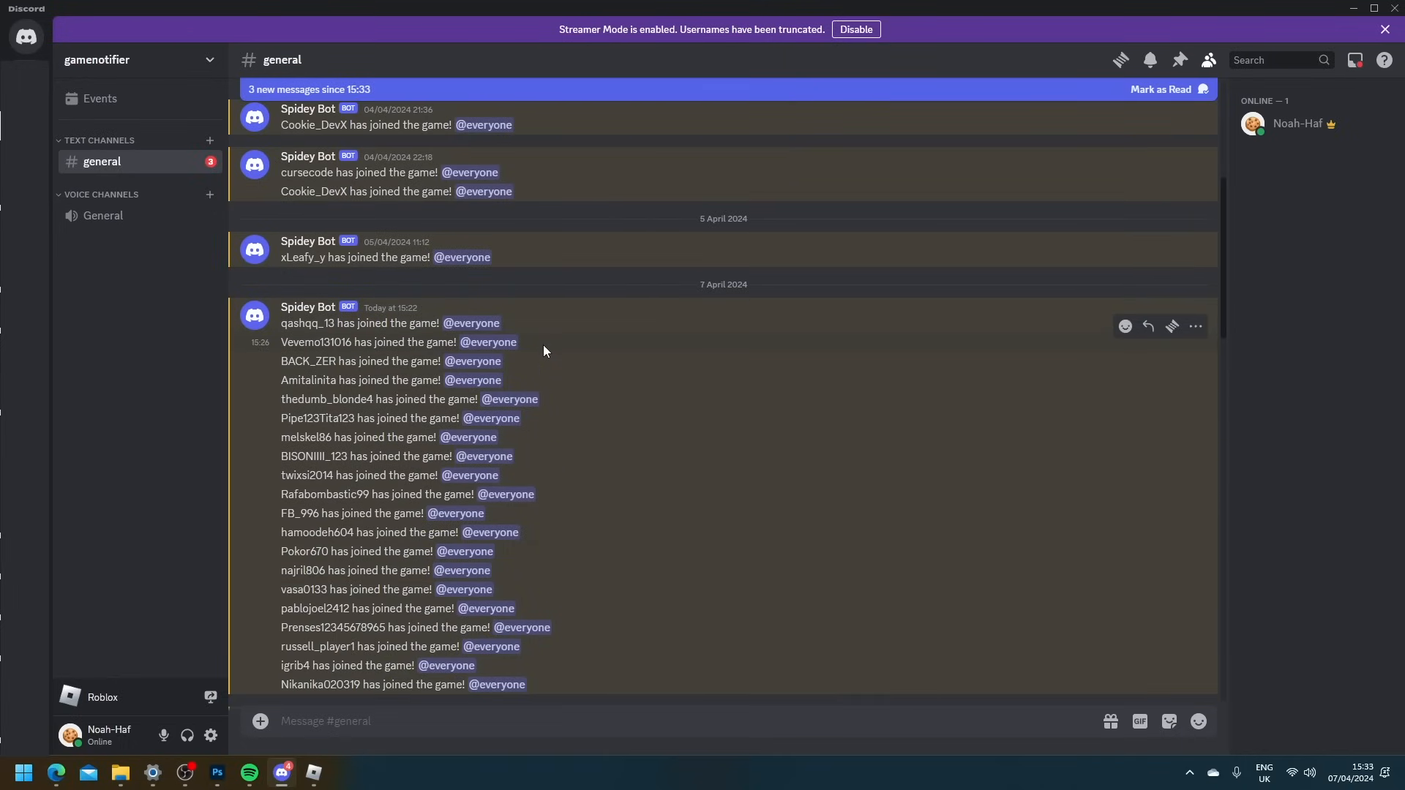
pyautogui.scroll(-10, 500, 359)
pyautogui.scroll(-5, 458, 372)
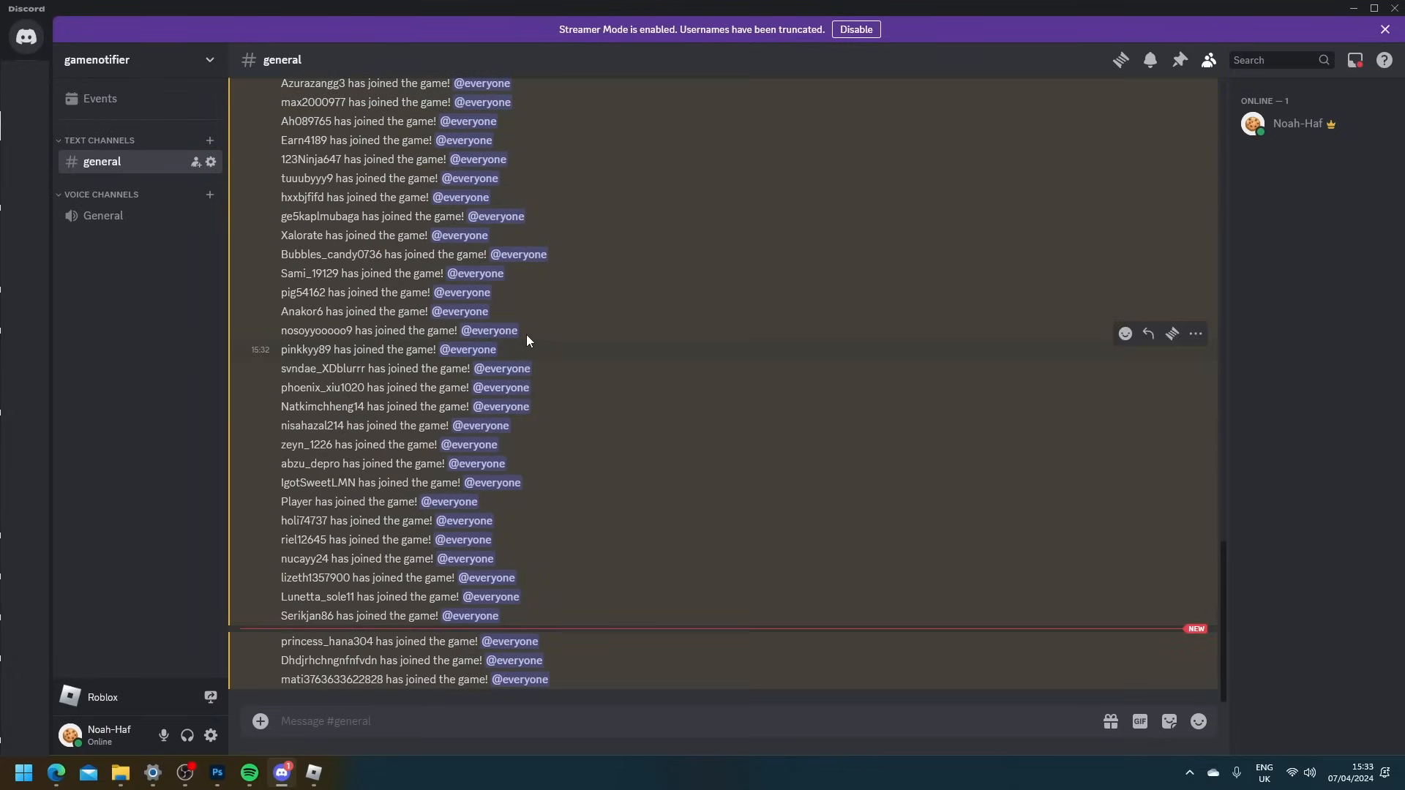
pyautogui.scroll(15, 525, 335)
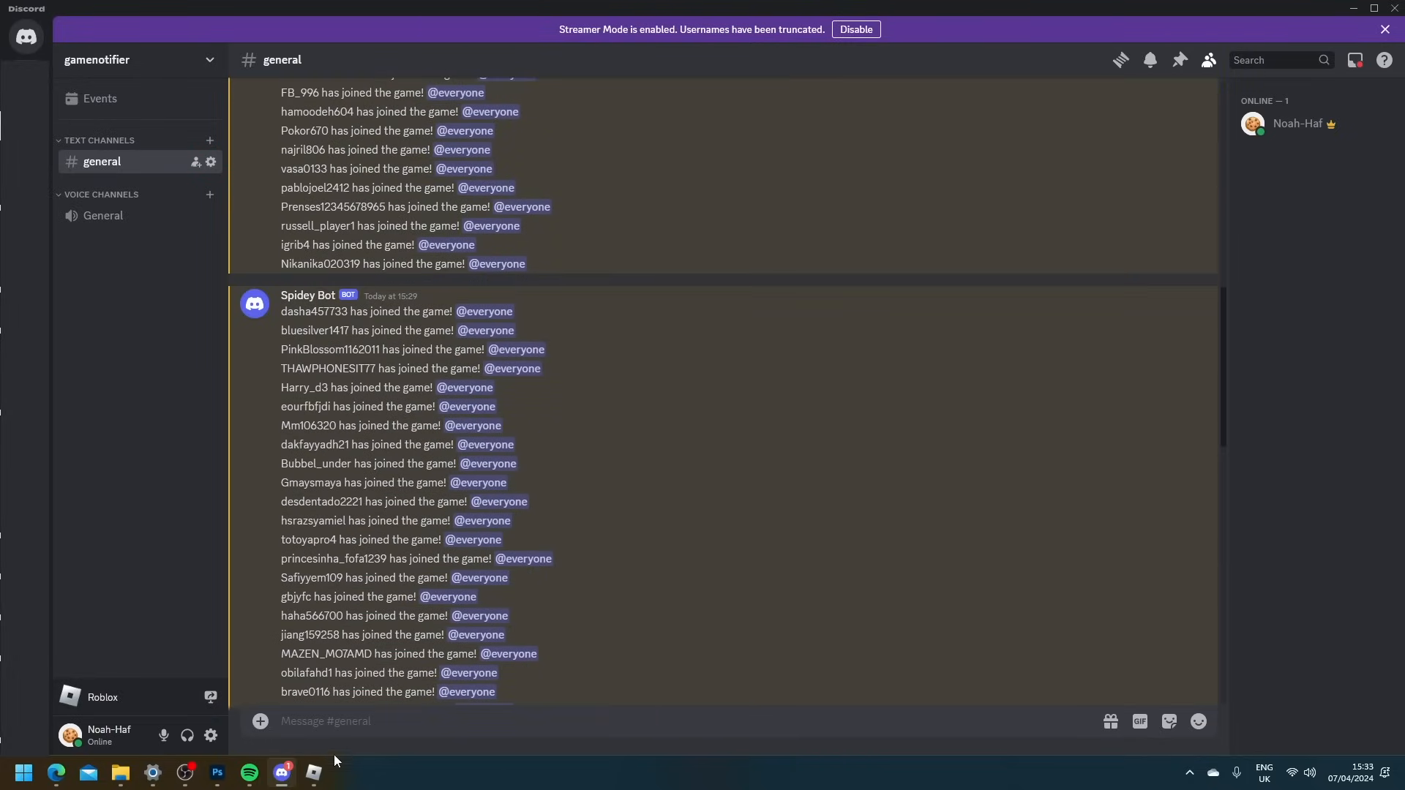
# - Switch to the running Roblox game and look through its player list
pyautogui.click(314, 773)
pyautogui.scroll(3, 1365, 290)
pyautogui.scroll(5, 1322, 278)
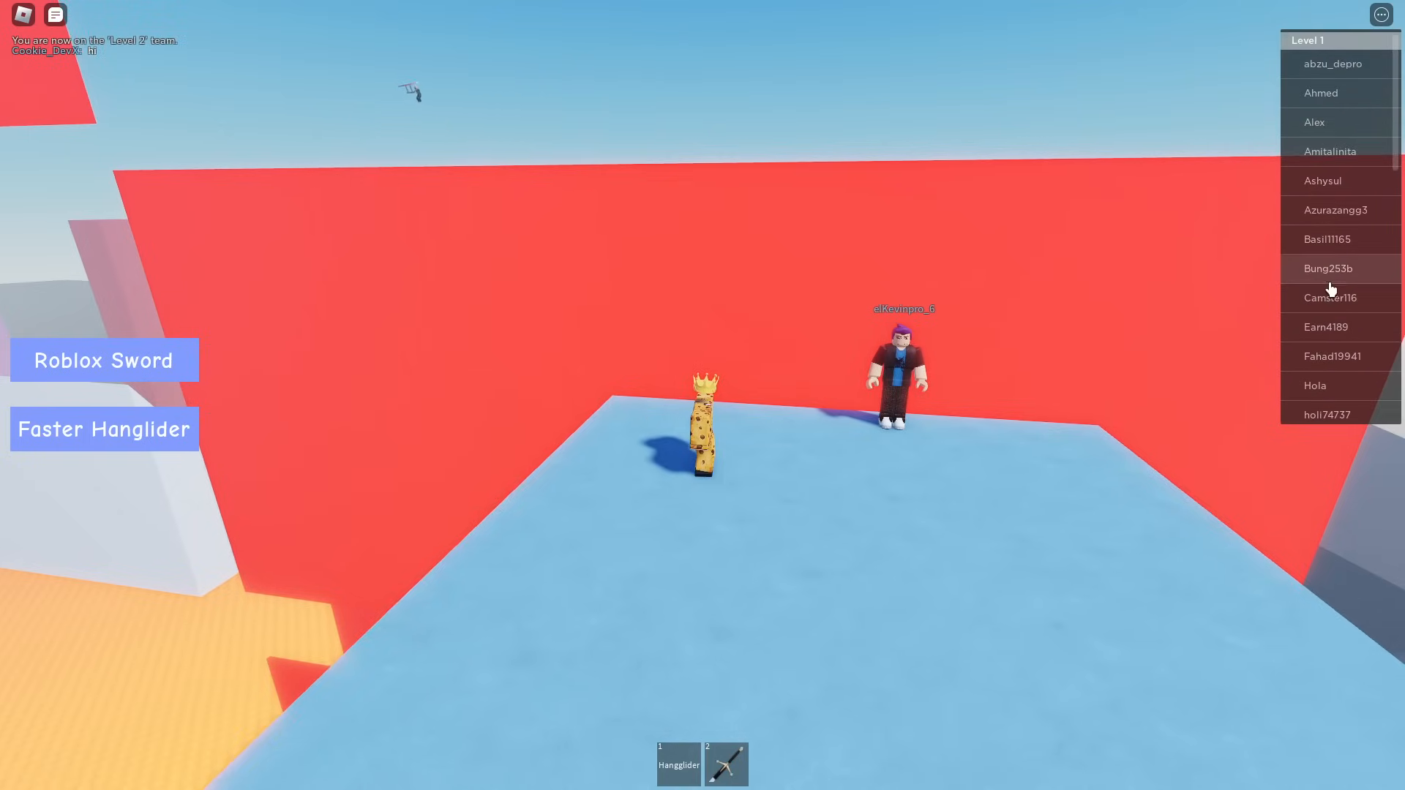
pyautogui.scroll(-10, 1324, 264)
# - Fly a free camera around the obby to examine the players on the starting platform and those hang-gliding
pyautogui.press('w')
pyautogui.hotkey('shift', 'p')
pyautogui.press('w')
pyautogui.press('e')
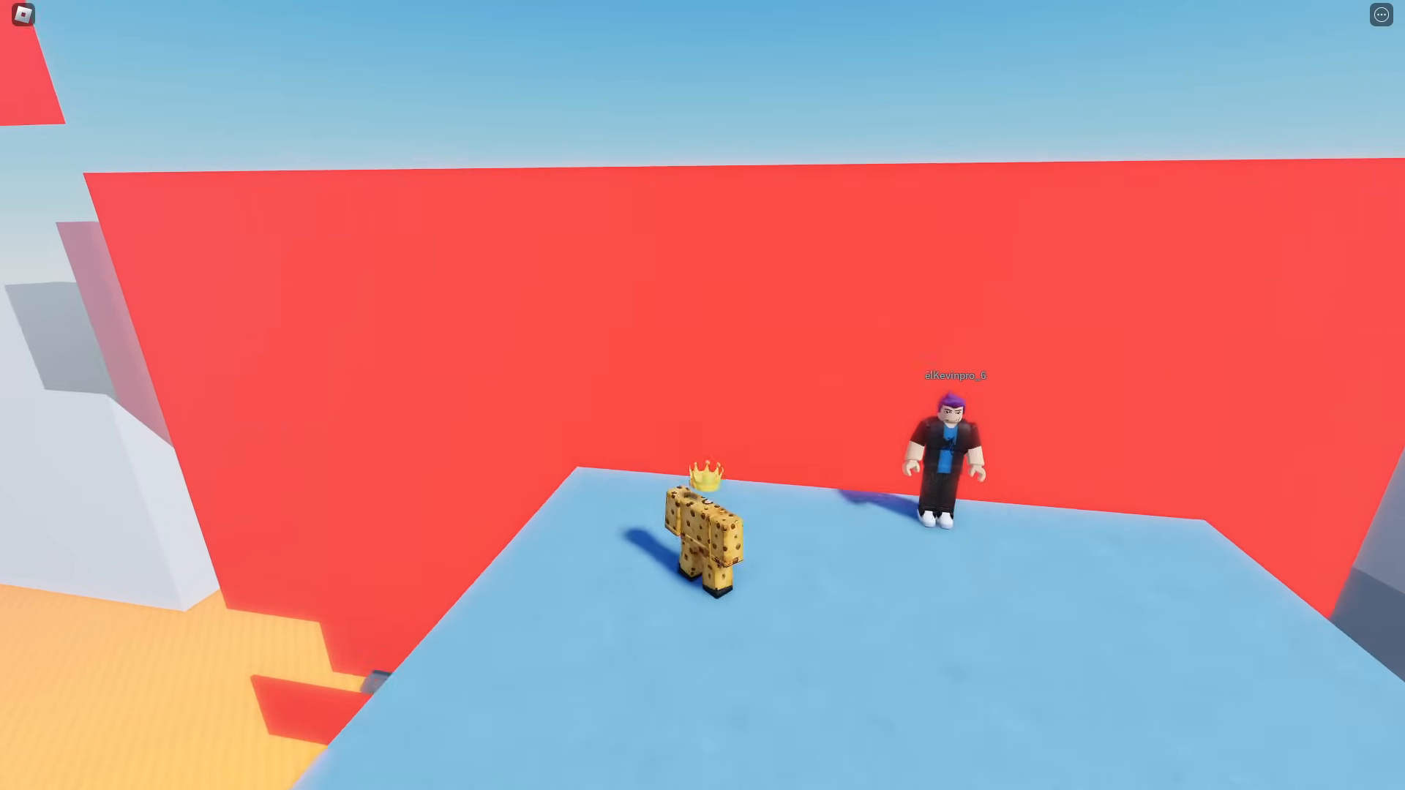
pyautogui.press('w')
pyautogui.press('e')
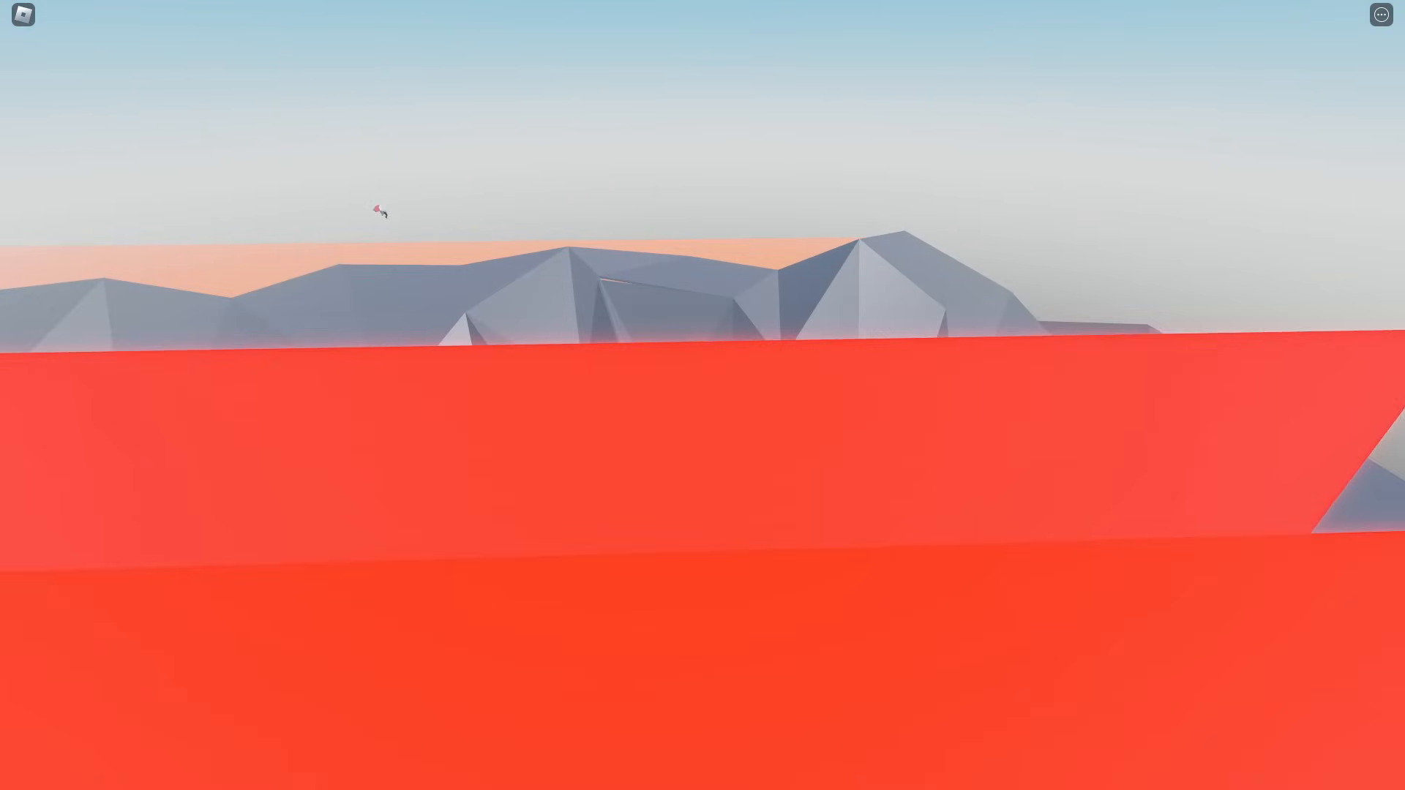
pyautogui.press('w')
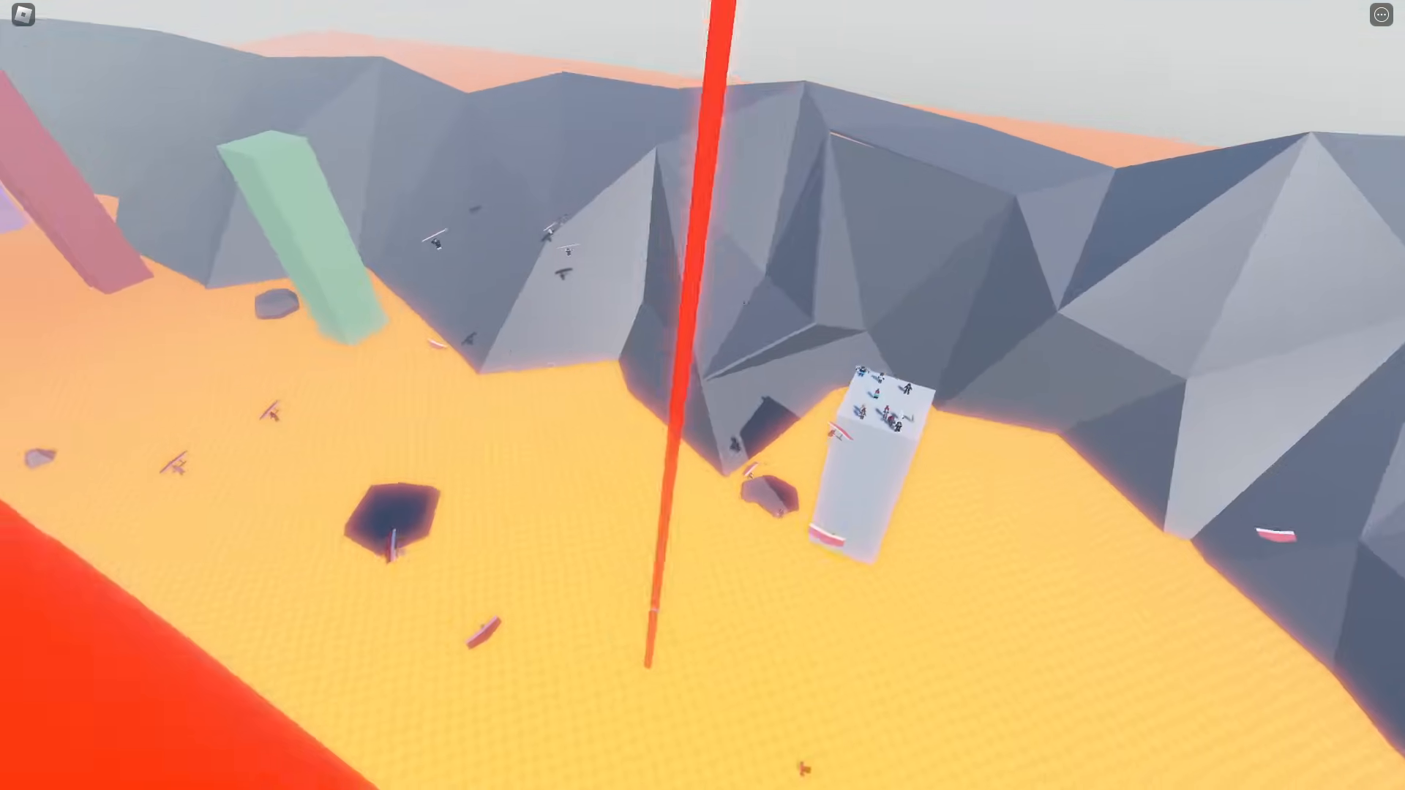
pyautogui.press('d')
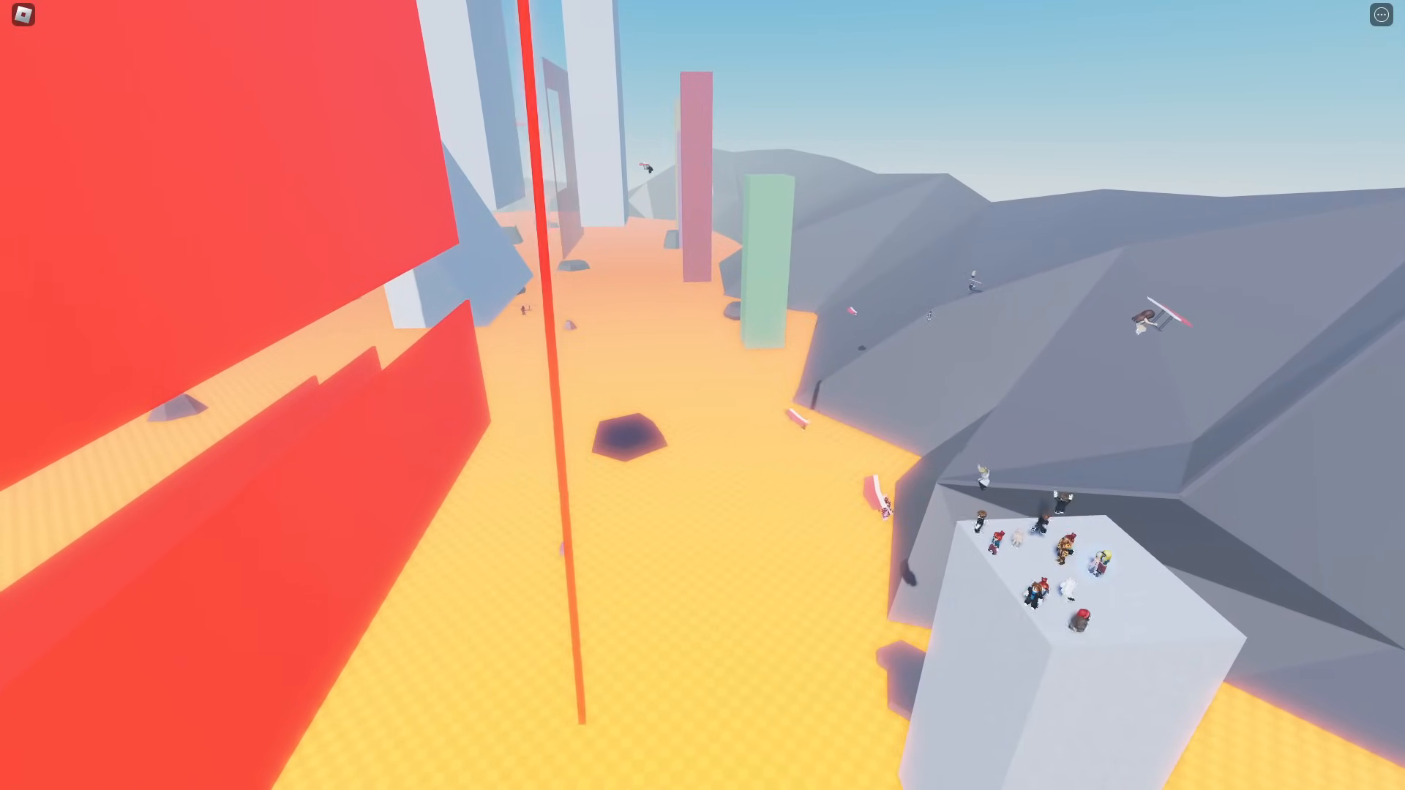
pyautogui.press('d')
pyautogui.press('w')
pyautogui.press('s')
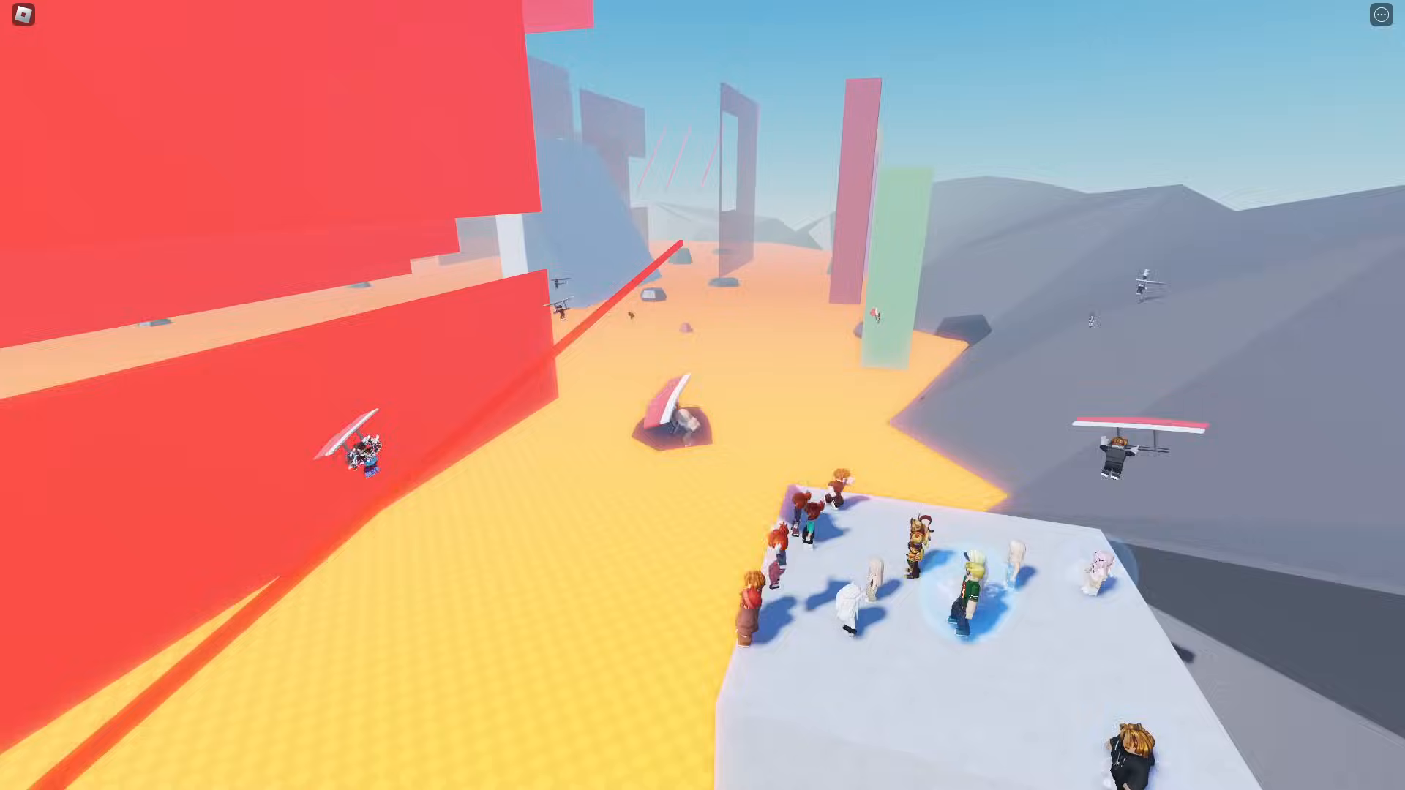
pyautogui.press('d')
pyautogui.press('d')
pyautogui.press('e')
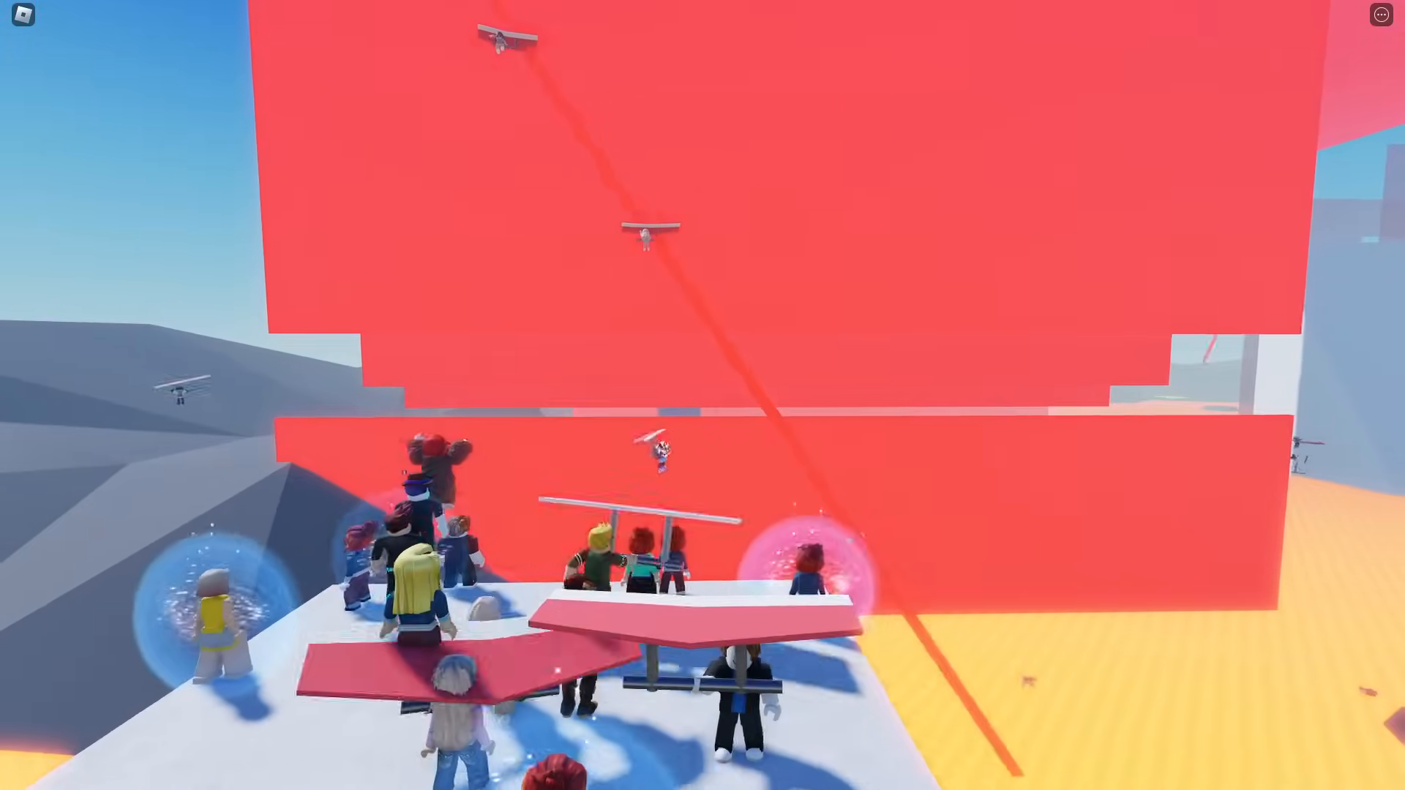
pyautogui.press('w')
pyautogui.press('s')
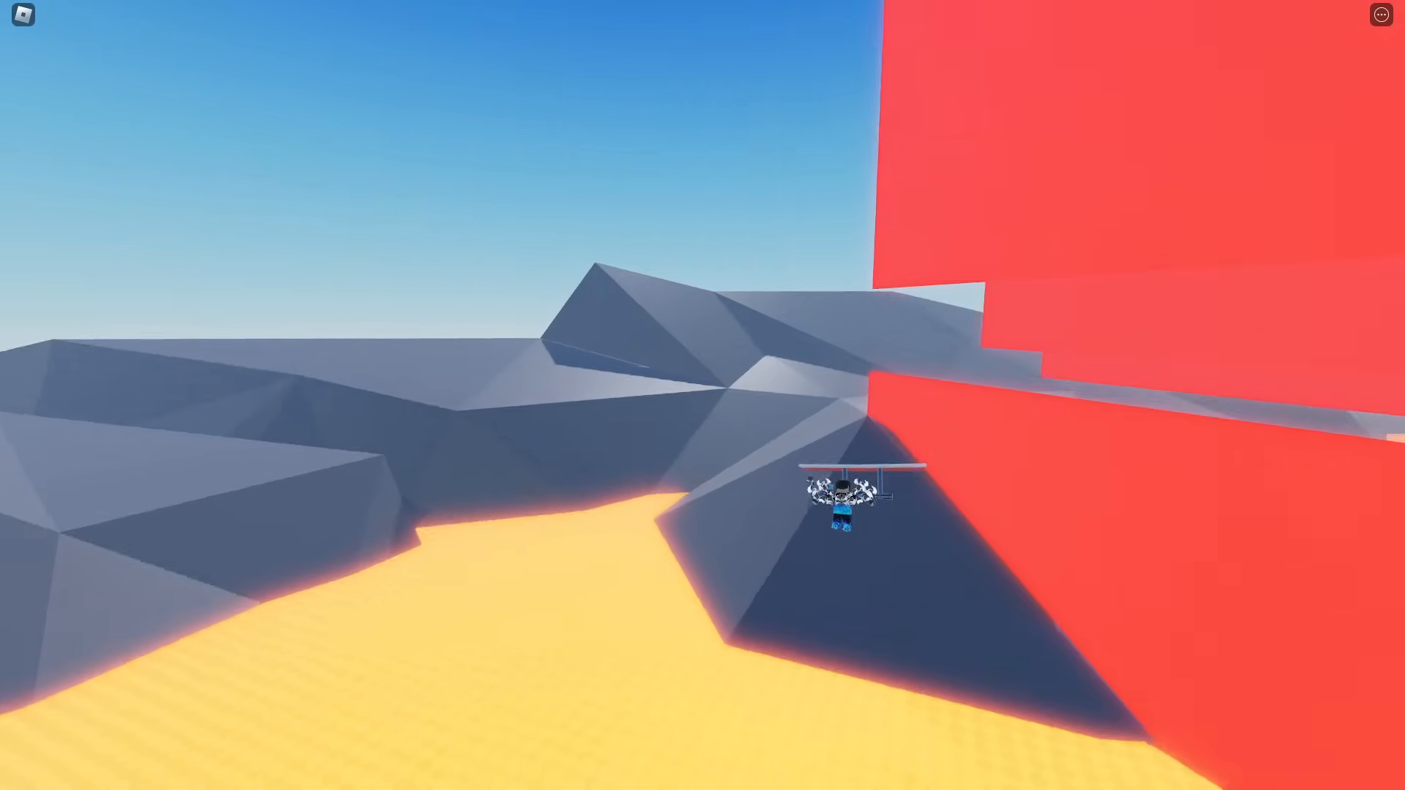
pyautogui.press('a')
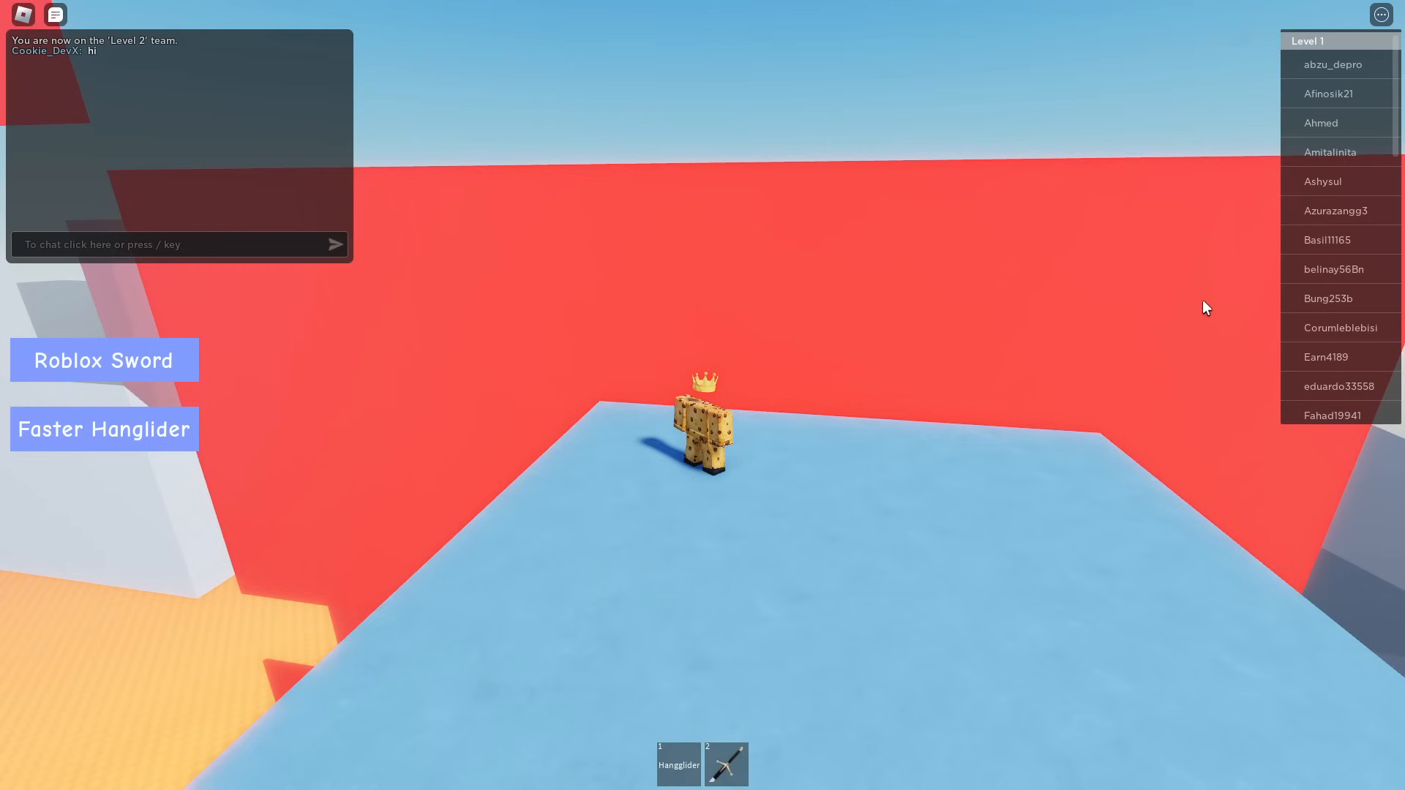
# - Try to change your own team with the admin command ";team me Team 1"
pyautogui.scroll(-3, 1303, 183)
pyautogui.moveTo(985, 170); pyautogui.dragTo(983, 176, button='right')
pyautogui.press('1')
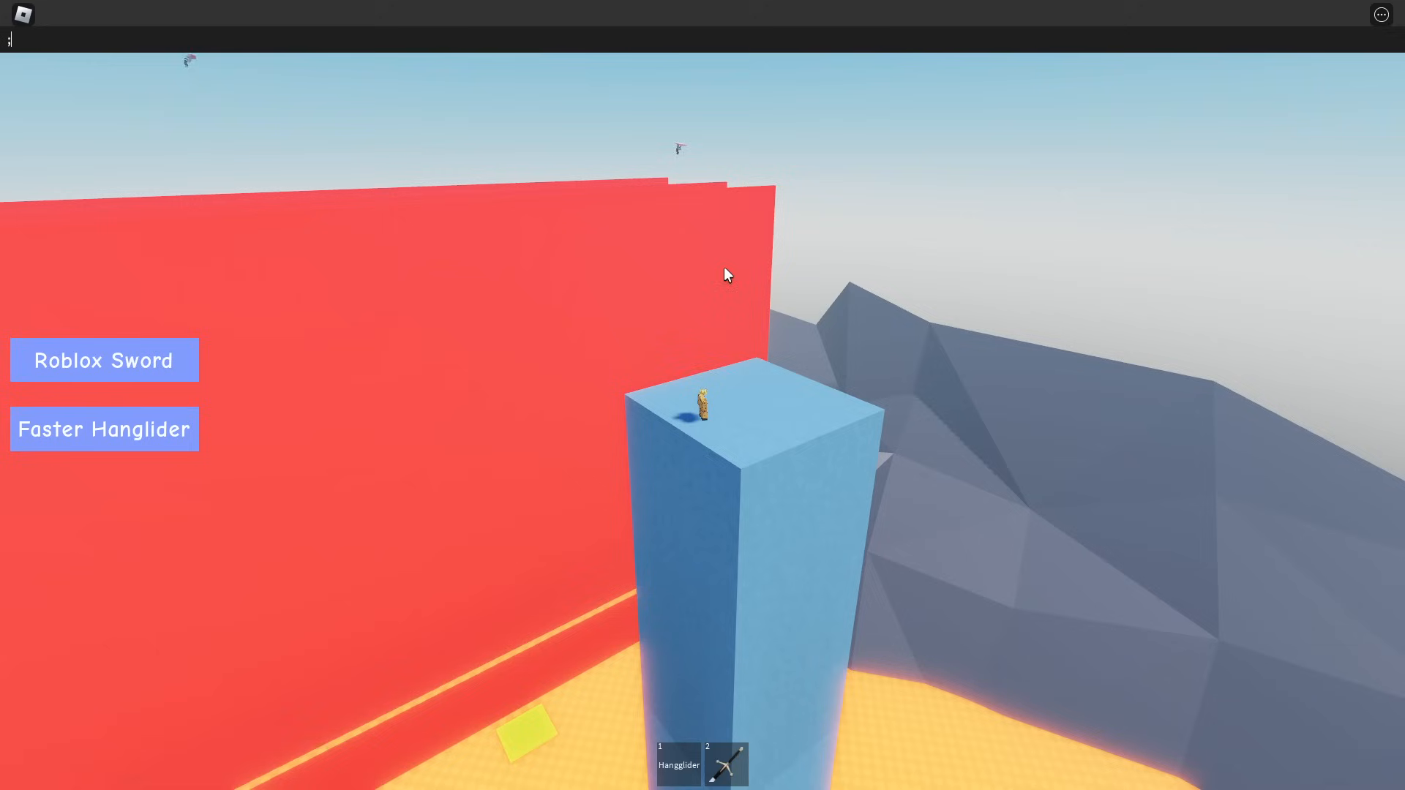
pyautogui.write('team me Team 1')
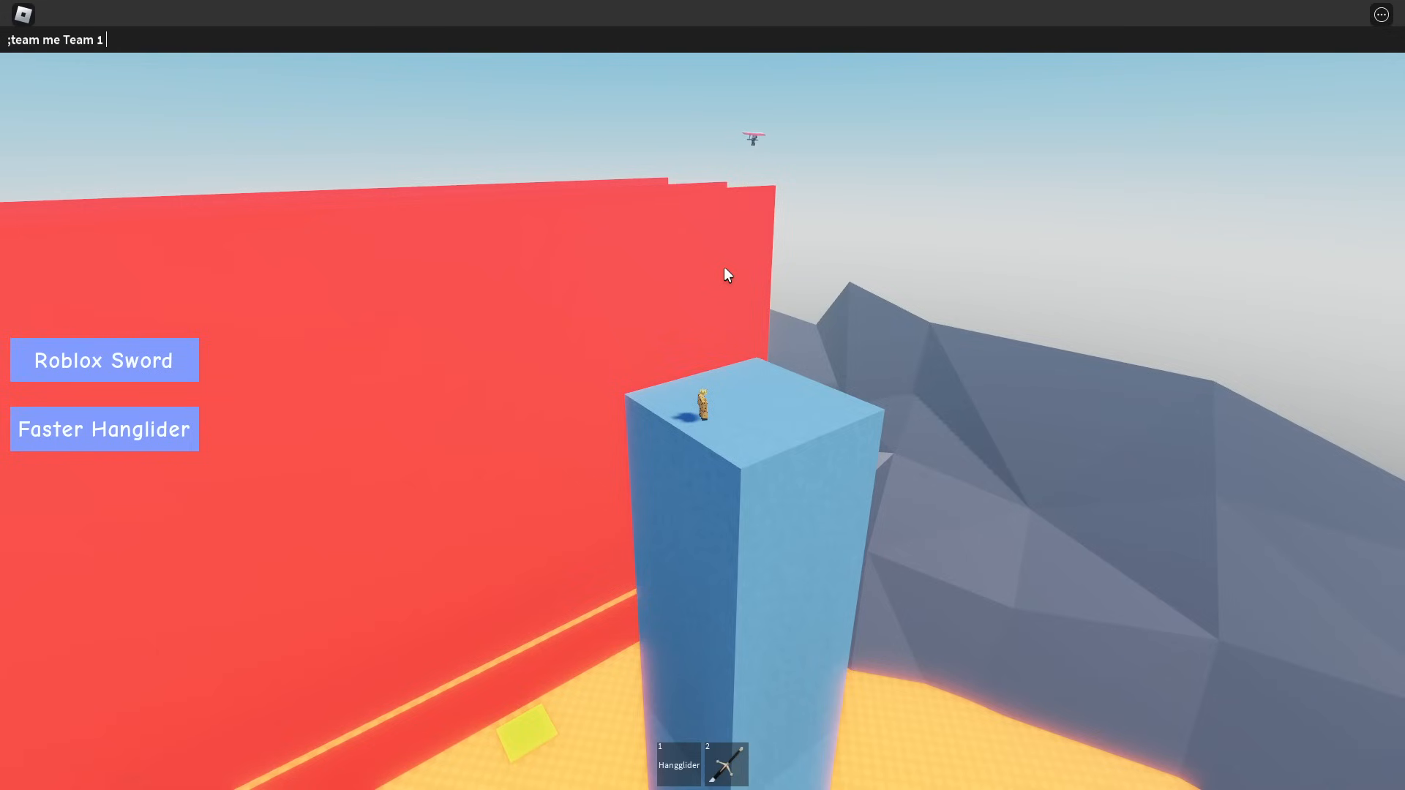
pyautogui.press('Return')
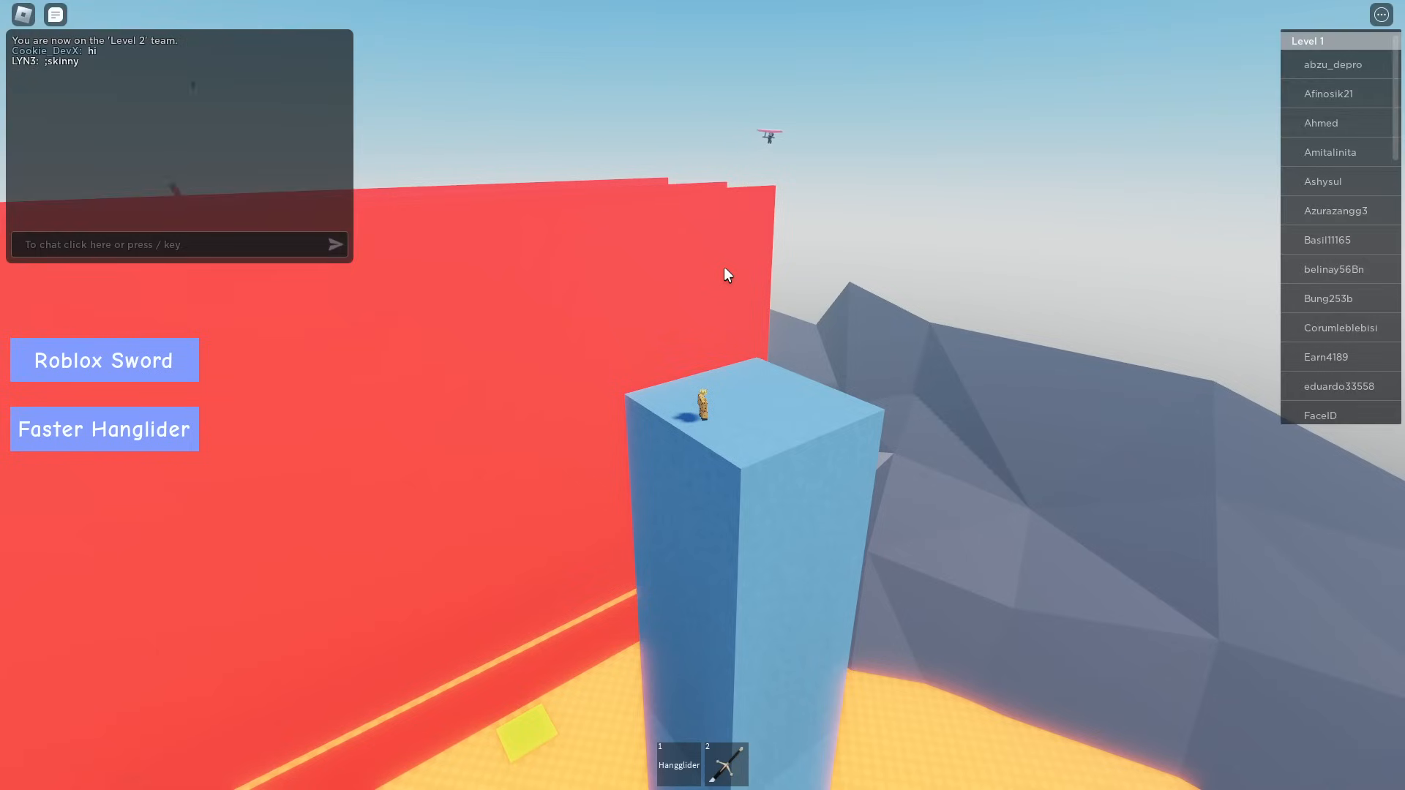
# - Put yourself on the Level 1 team with the admin command ";team me Level 1"
pyautogui.press('a')
pyautogui.press("'")
pyautogui.write('team me Leve')
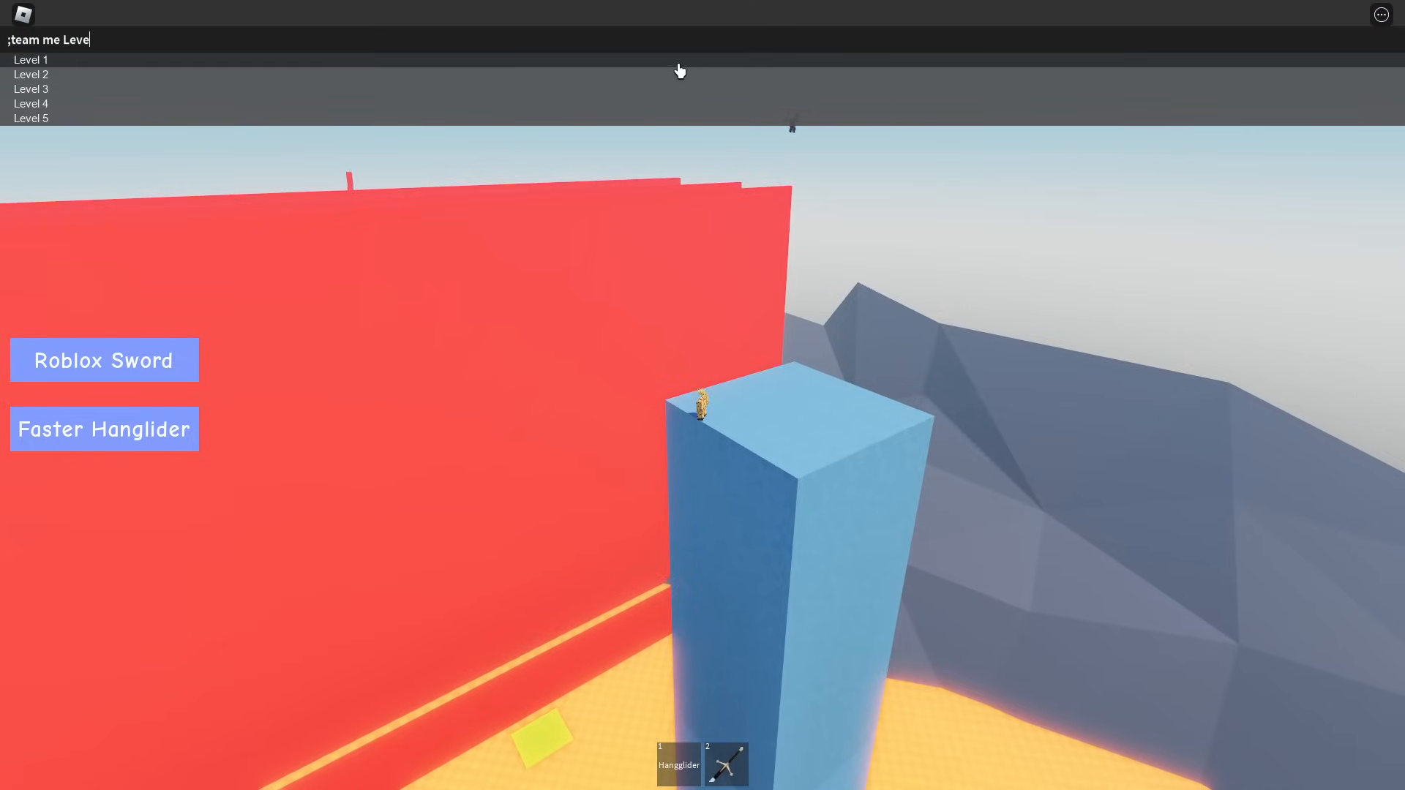
pyautogui.press('Tab')
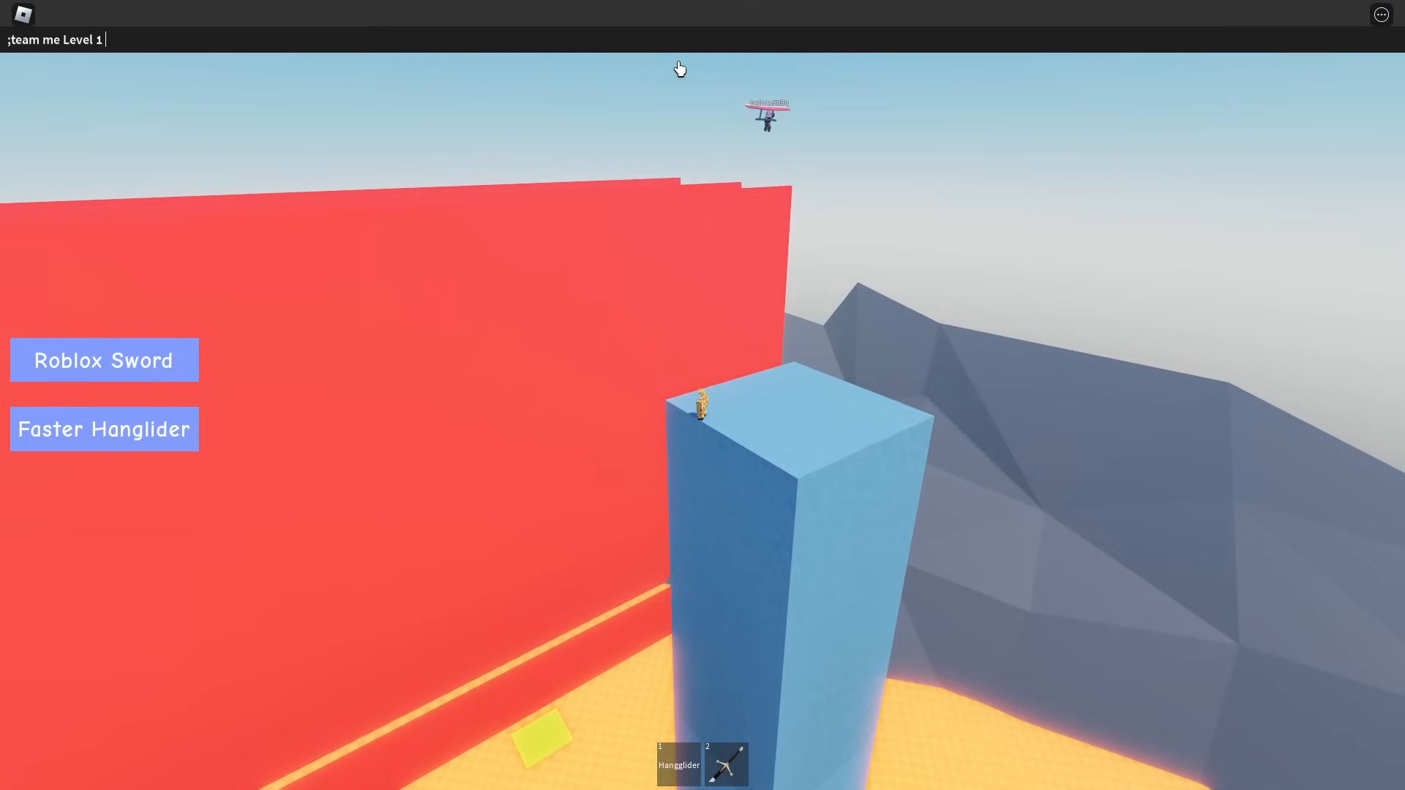
pyautogui.press('Return')
# - Look through the player list down to the Level 6 team and return to its beginning
pyautogui.moveTo(686, 61); pyautogui.dragTo(688, 68, button='right')
pyautogui.scroll(-10, 1332, 267)
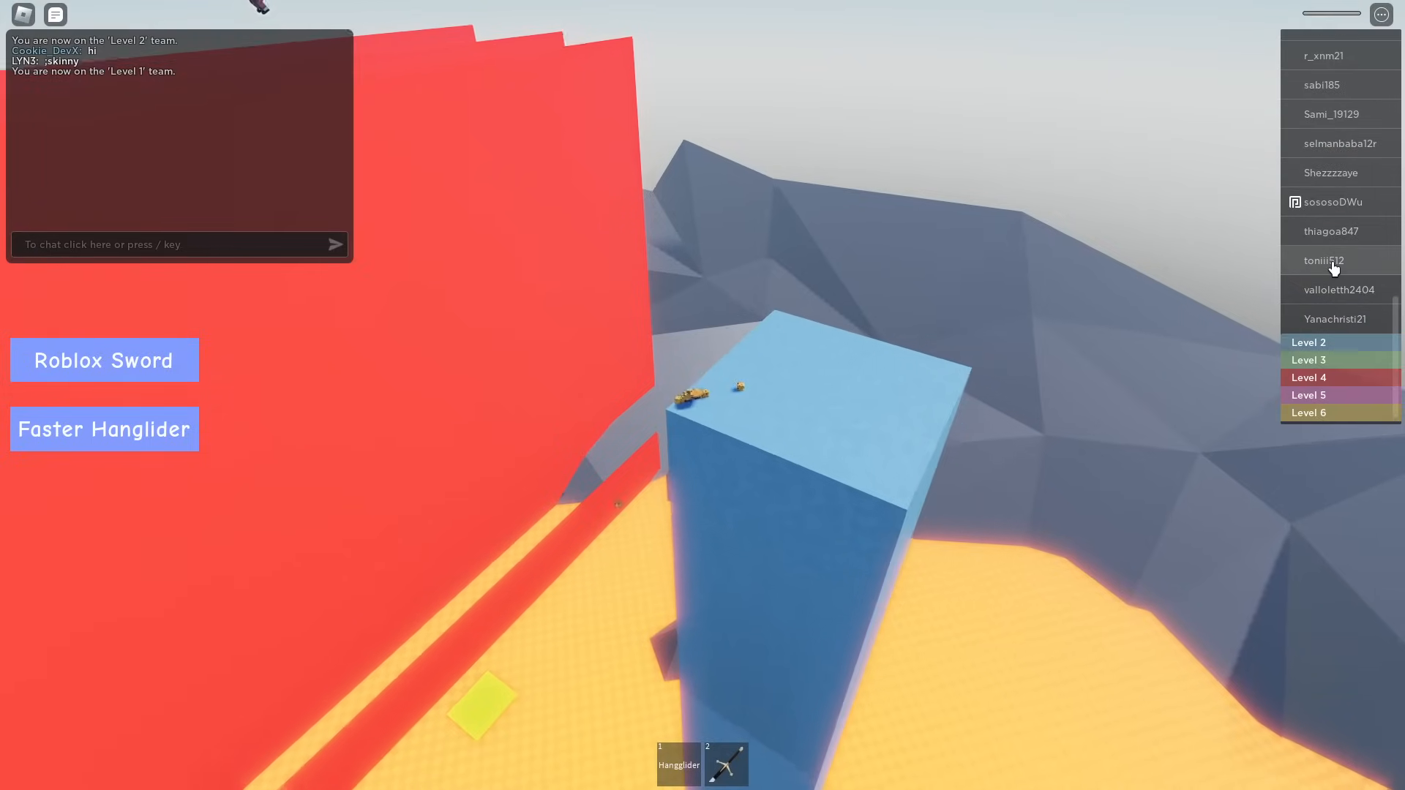
pyautogui.scroll(10, 1332, 271)
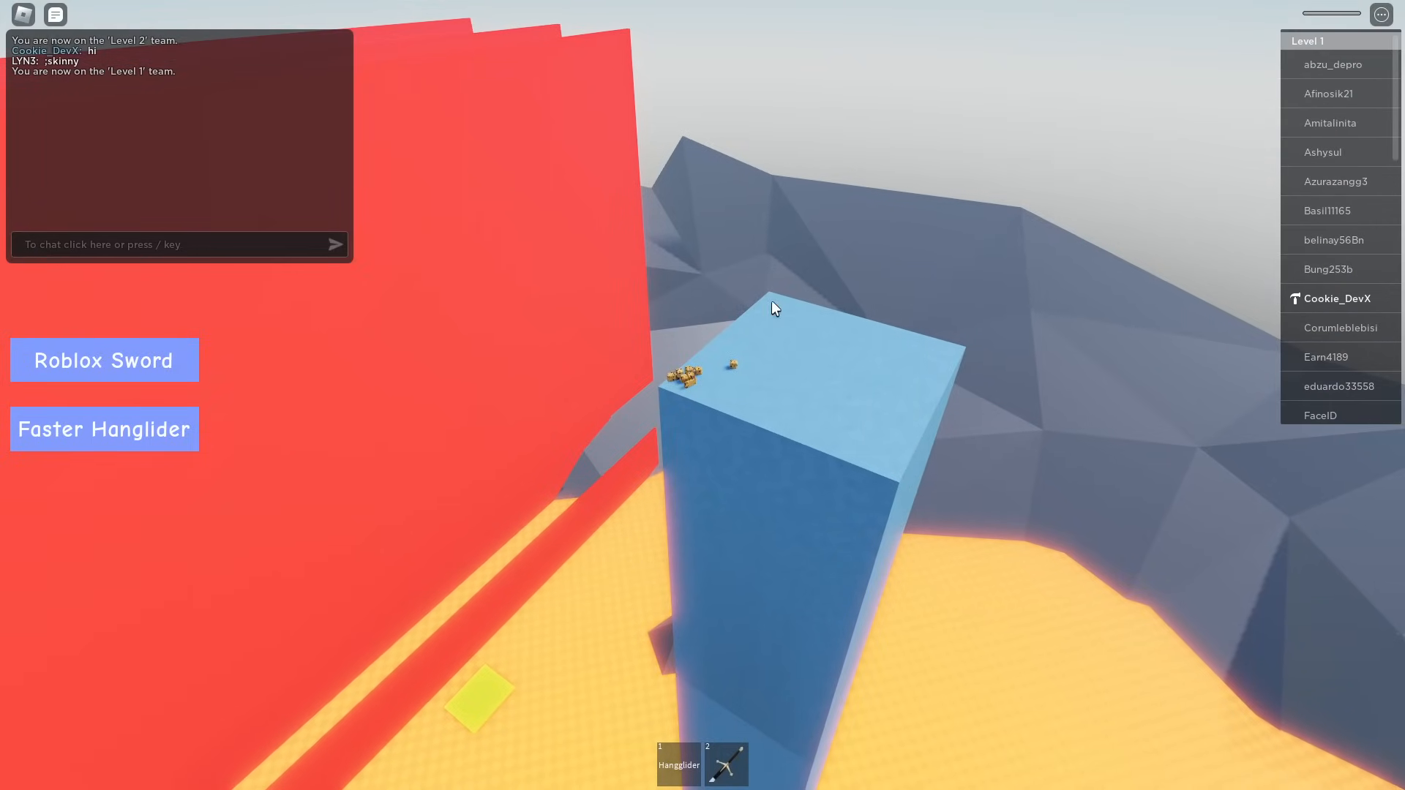
# - Try to hang-glide from the Level 1 starting platform past the red walls
pyautogui.press('w')
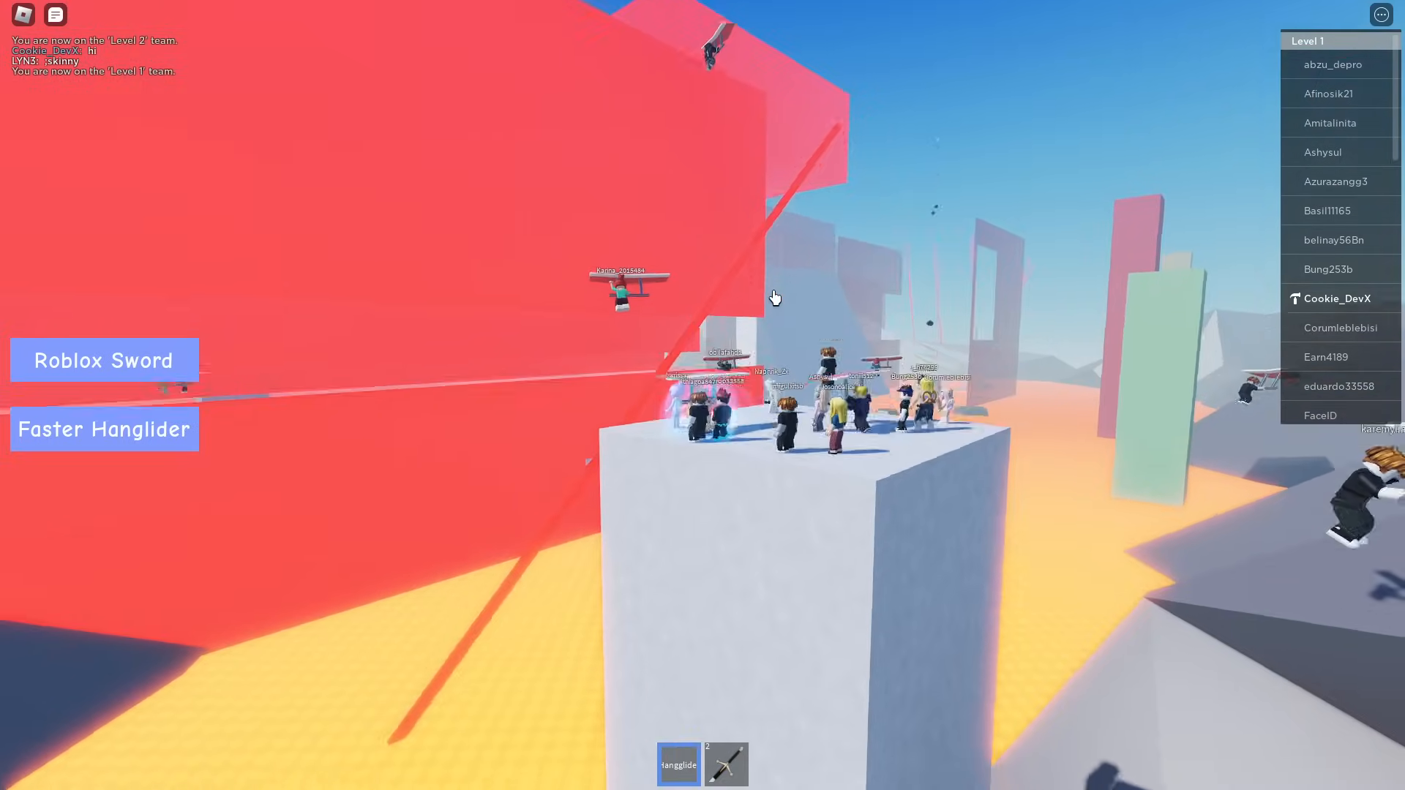
pyautogui.moveTo(774, 292); pyautogui.dragTo(775, 298, button='right')
pyautogui.press('1')
pyautogui.press('d')
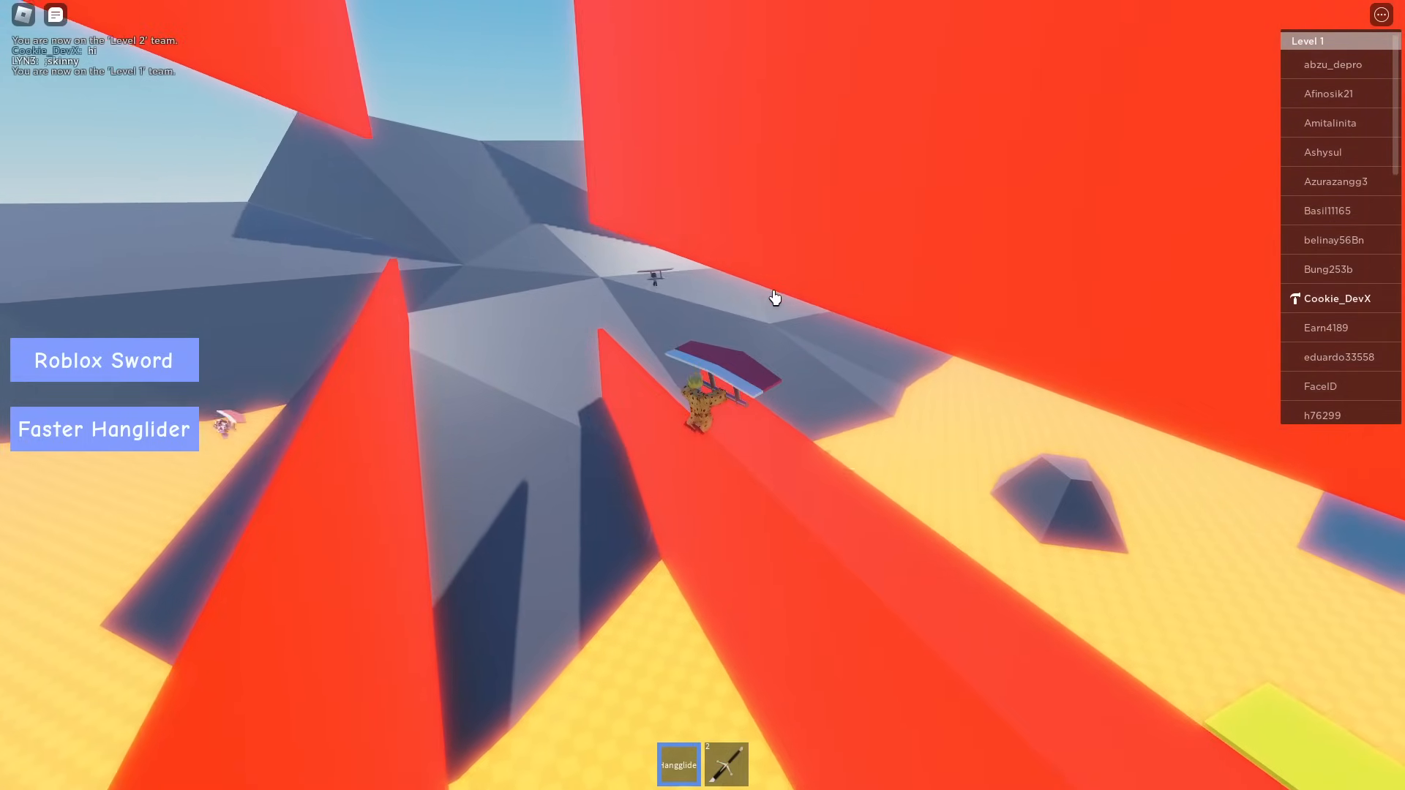
pyautogui.press('w')
pyautogui.moveTo(775, 298); pyautogui.dragTo(775, 298, button='right')
pyautogui.moveTo(841, 245); pyautogui.dragTo(827, 241, button='right')
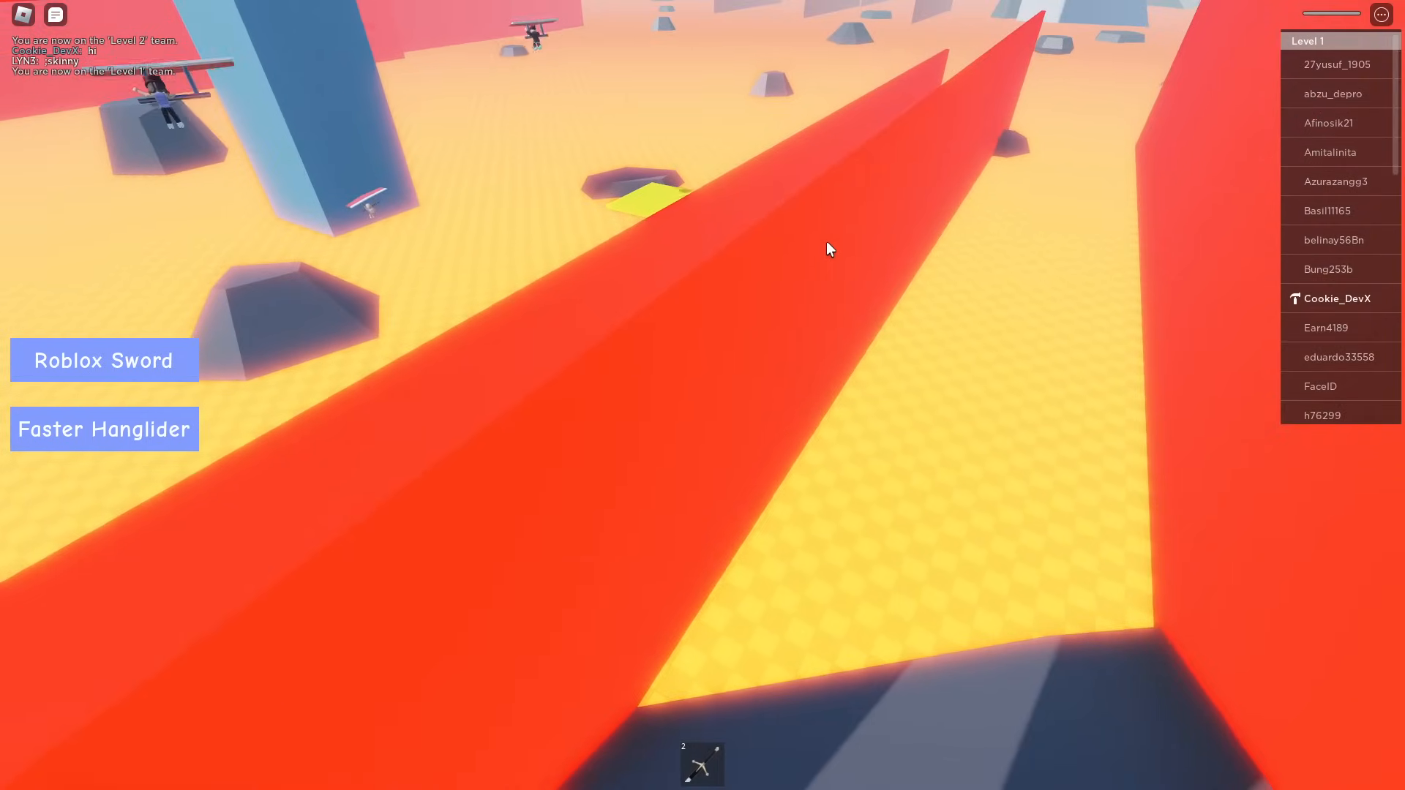
# - Hang-glide from the Level 1 platform past the red walls to the blue Level 2 platform and put the glider away
pyautogui.press('1')
pyautogui.press('w')
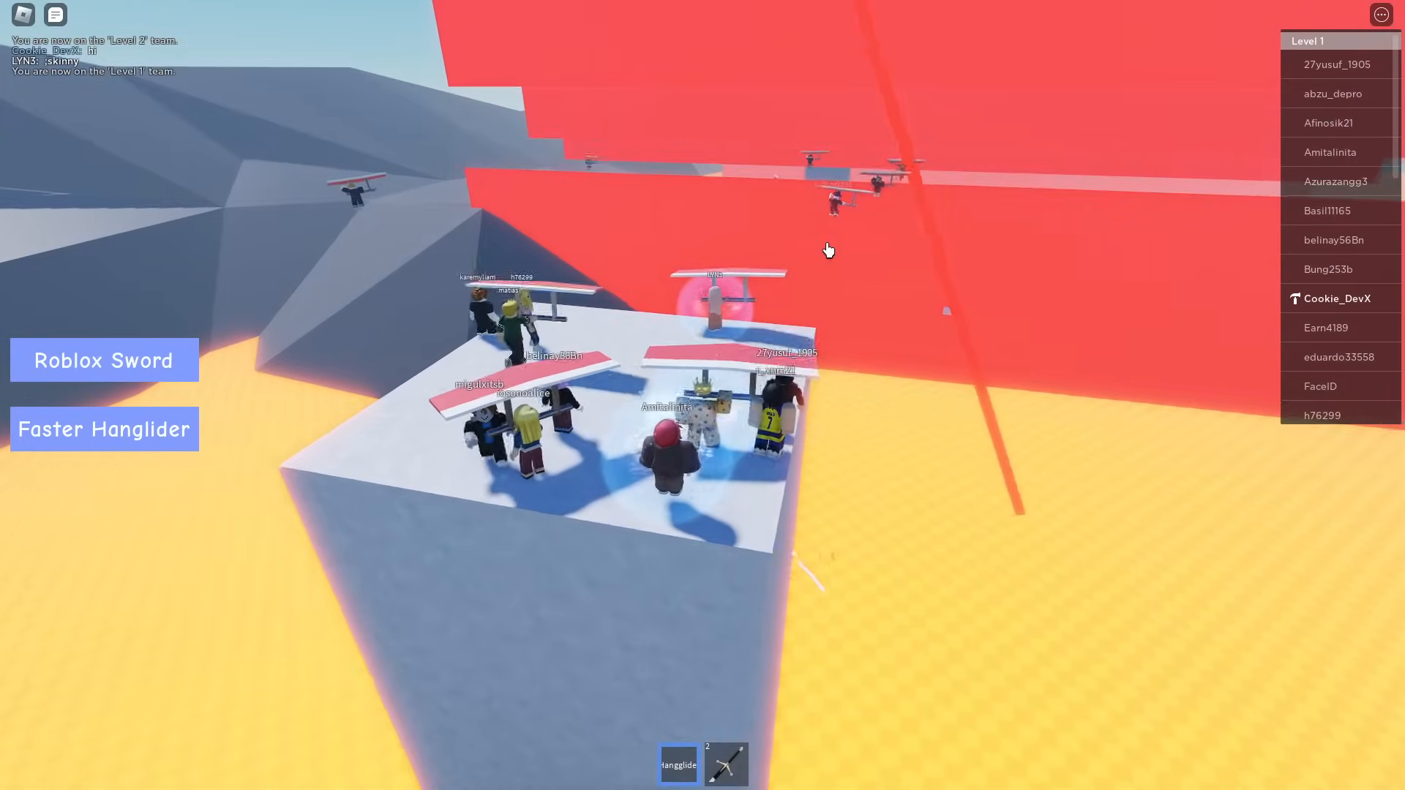
pyautogui.moveTo(828, 251); pyautogui.dragTo(828, 251, button='right')
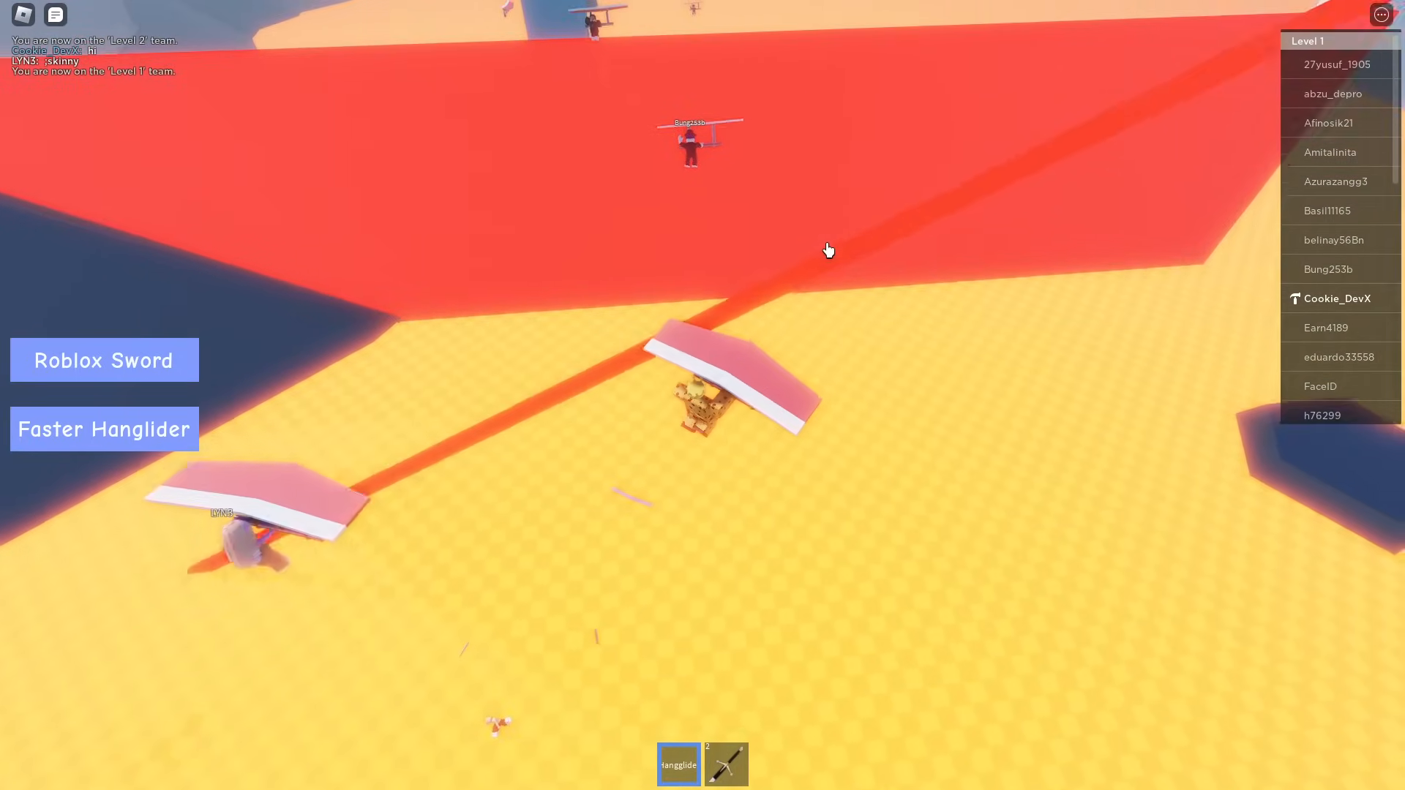
pyautogui.moveTo(1129, 233); pyautogui.dragTo(1129, 232, button='right')
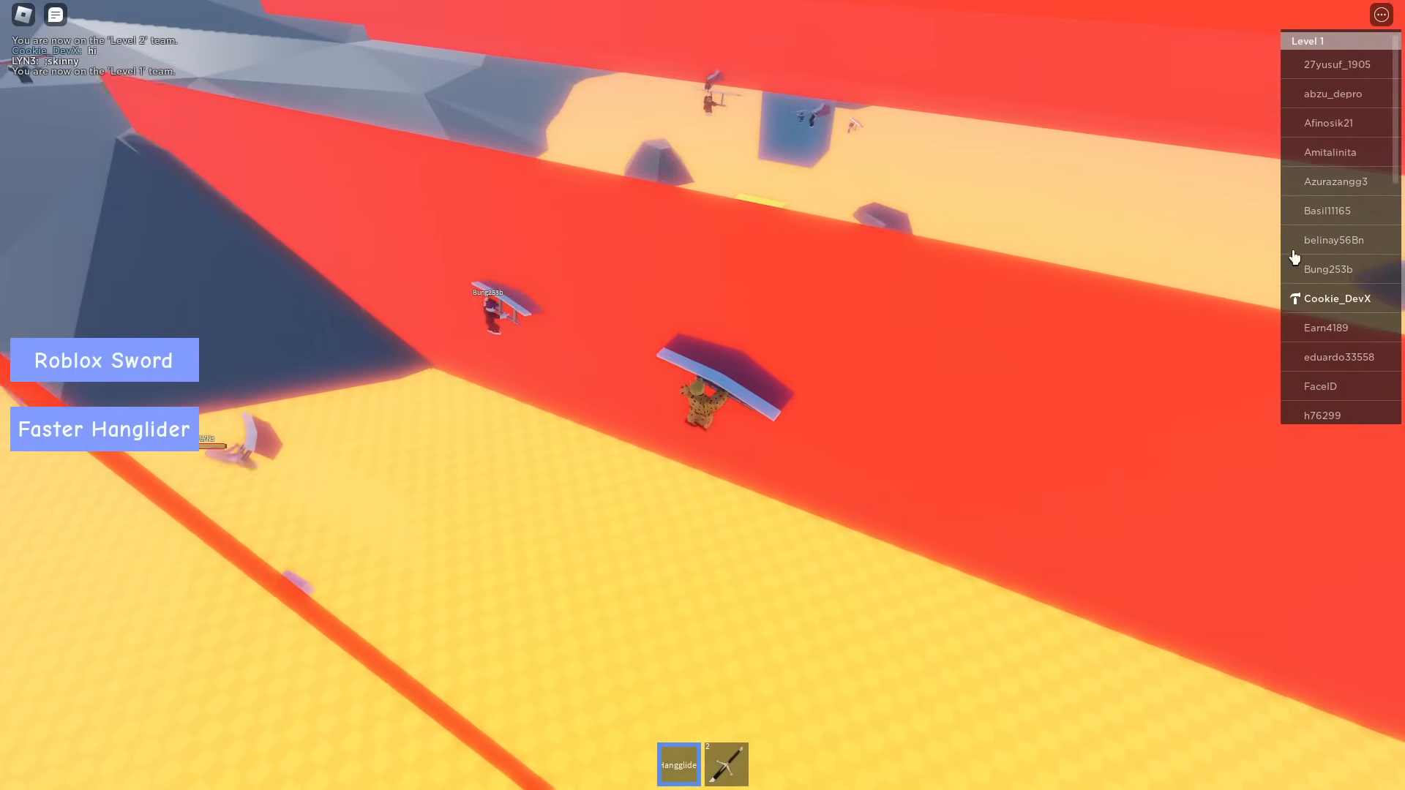
pyautogui.scroll(-10, 1310, 264)
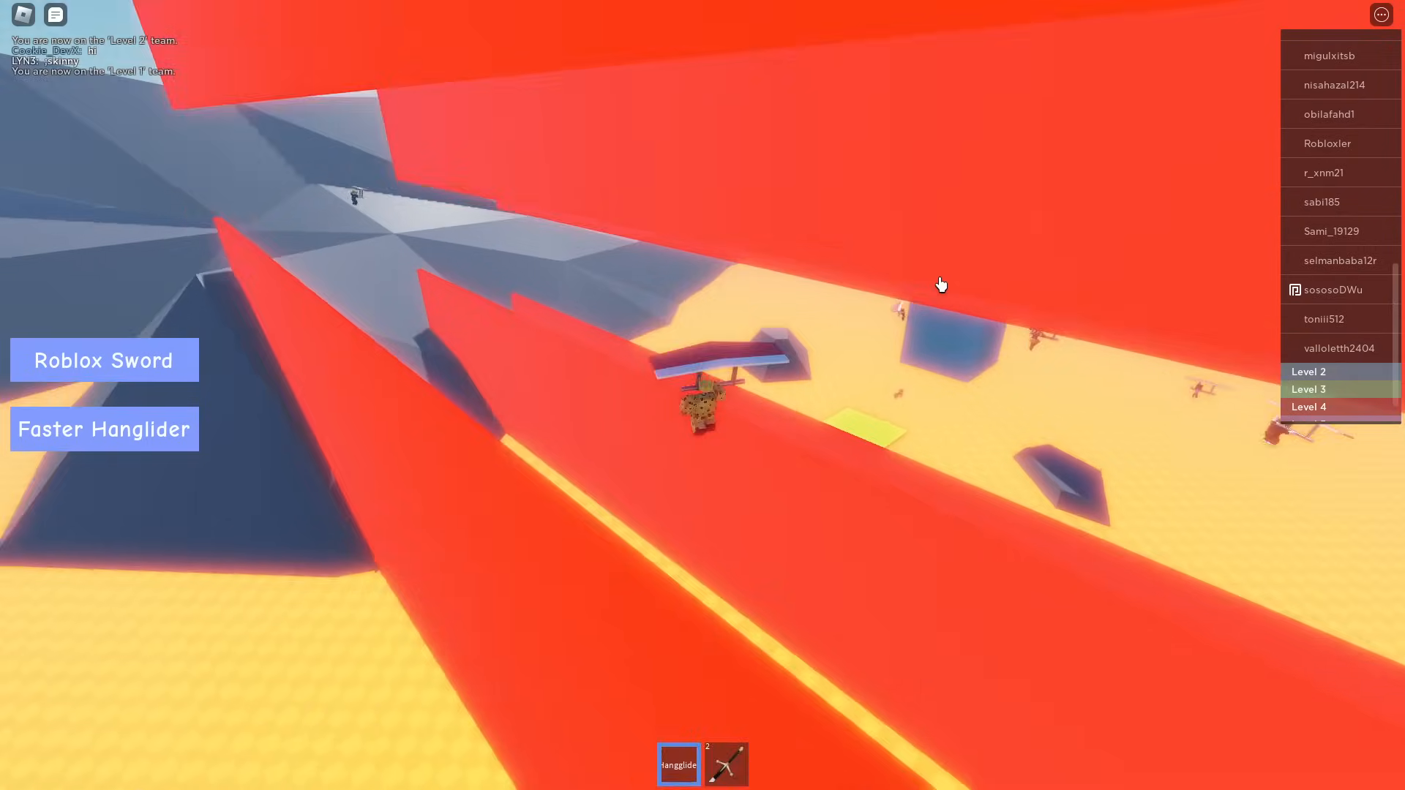
pyautogui.scroll(10, 1339, 315)
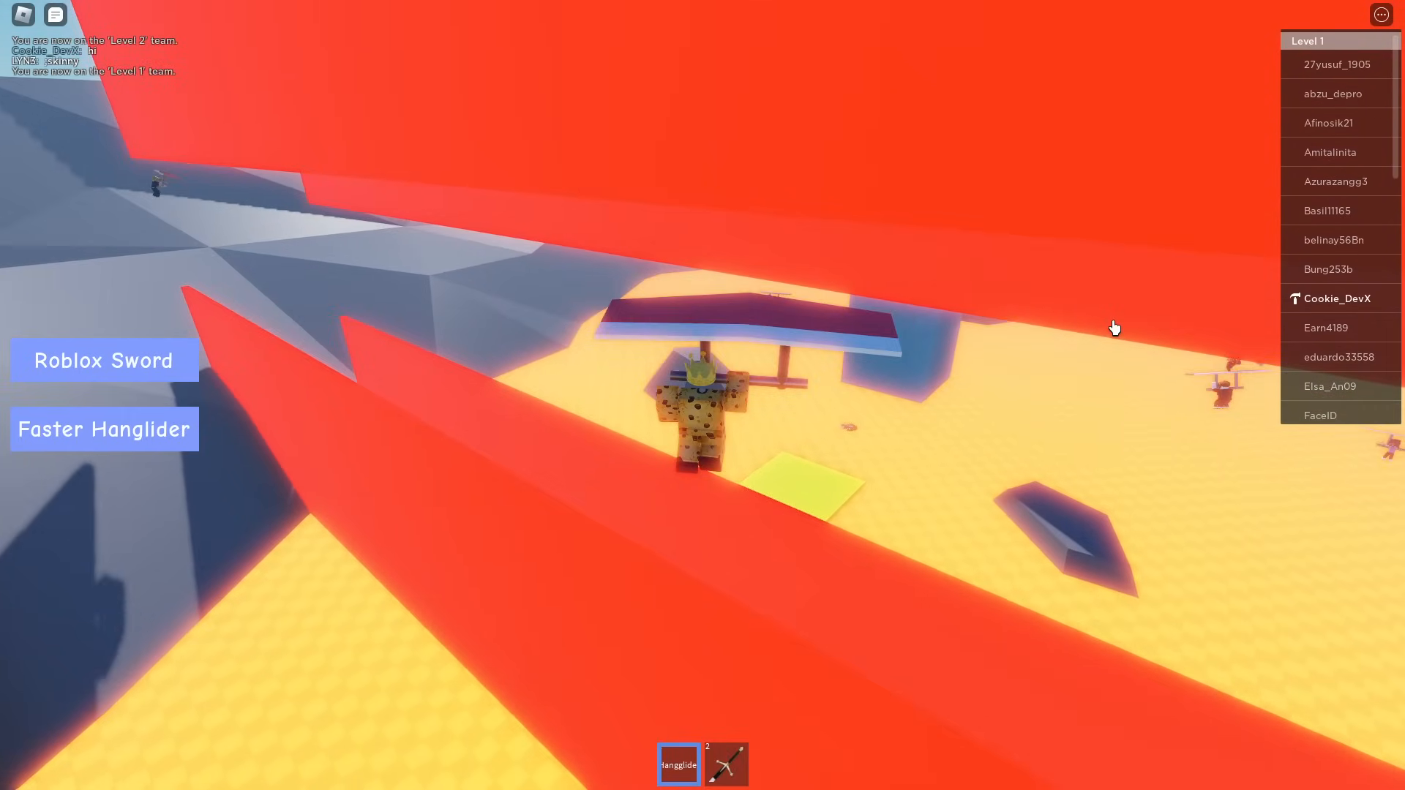
pyautogui.moveTo(1115, 328); pyautogui.dragTo(1109, 355, button='right')
pyautogui.scroll(-3, 1386, 329)
pyautogui.press('1')
pyautogui.press('w')
pyautogui.press('1')
# - Look through the player list by level, then check the join notifications in Discord and return to the Roblox game
pyautogui.scroll(-4, 1356, 314)
pyautogui.scroll(-6, 1347, 318)
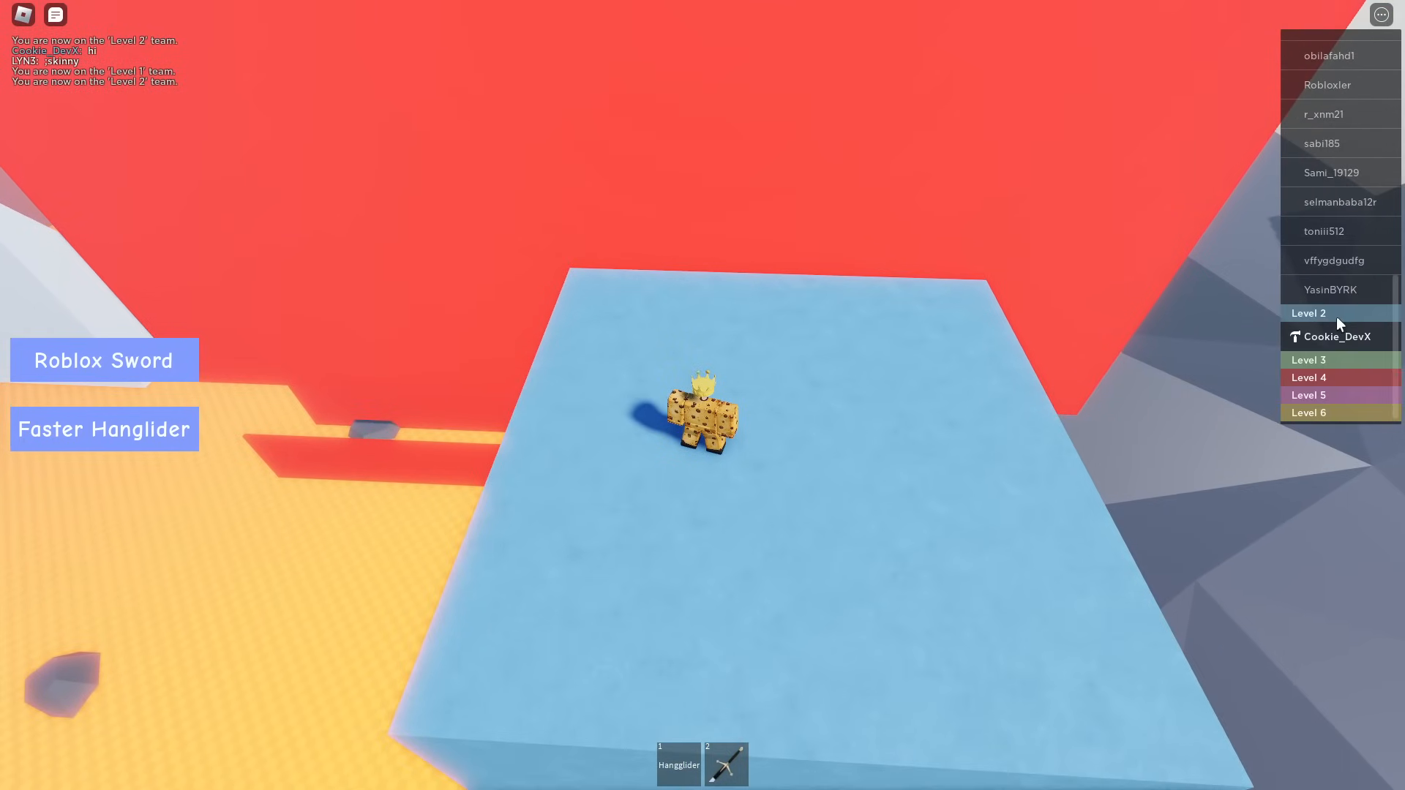
pyautogui.hotkey('alt', 'Tab')
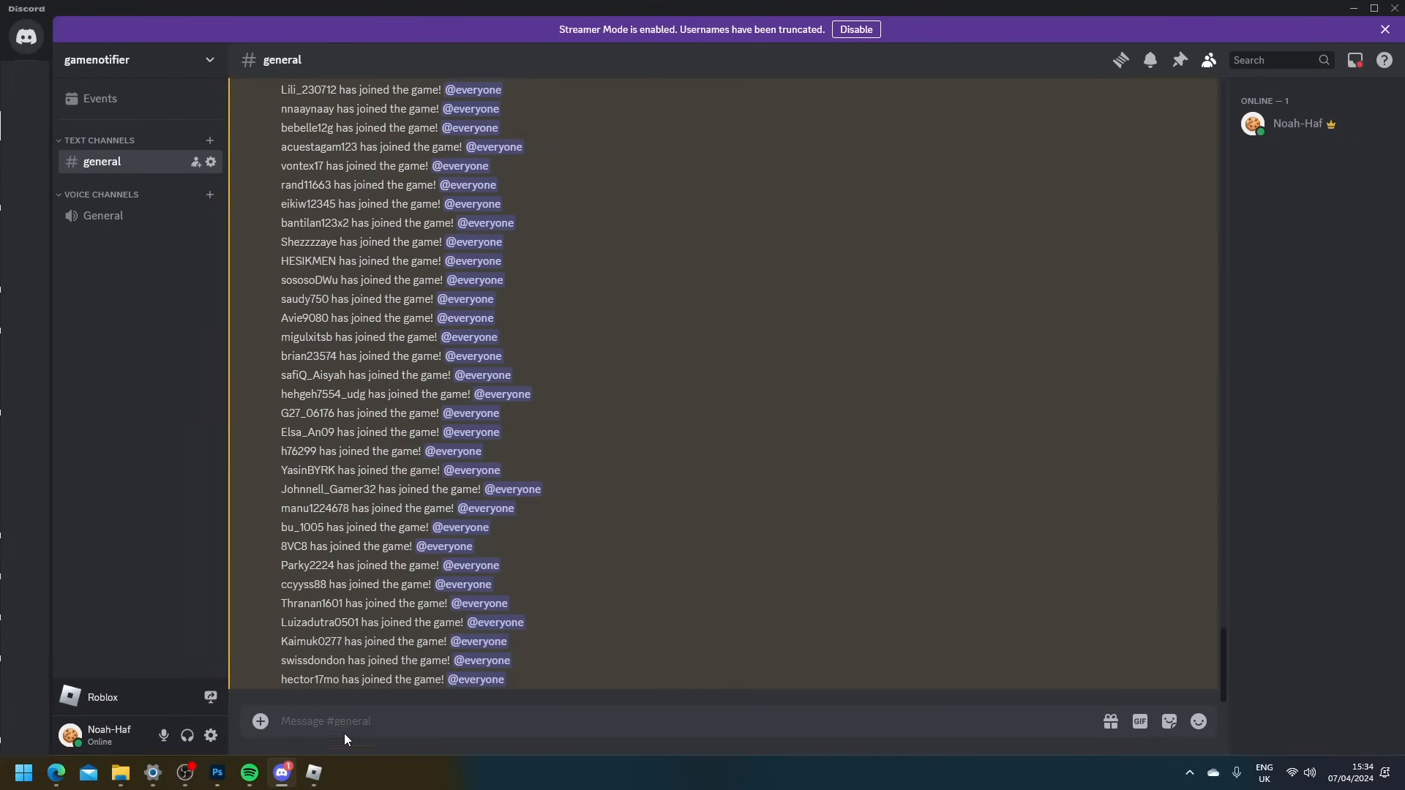
pyautogui.click(314, 773)
# - Take off from the Level 2 platform with the hang glider, check the player list in flight, and glide back to the platform
pyautogui.press('1')
pyautogui.press('w')
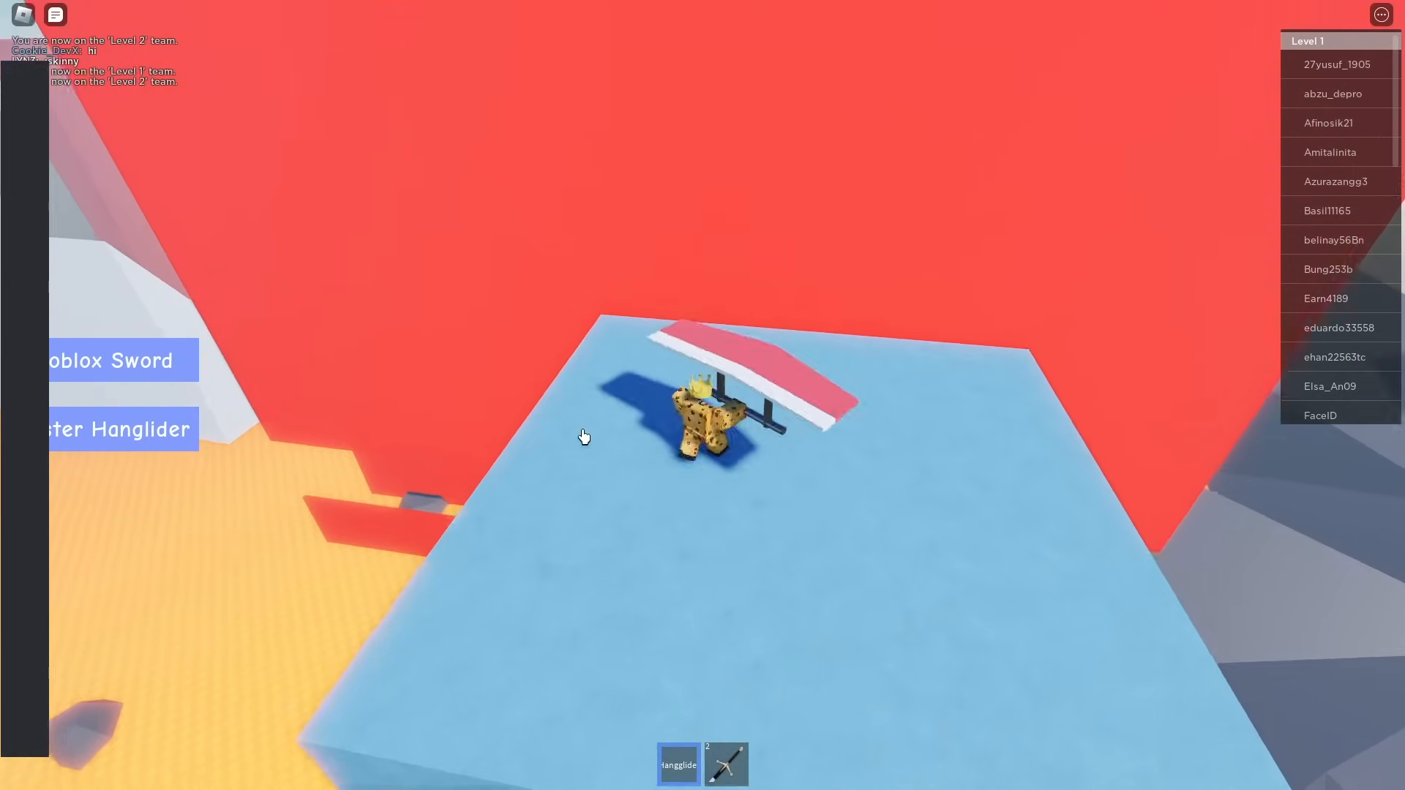
pyautogui.scroll(-8, 1332, 244)
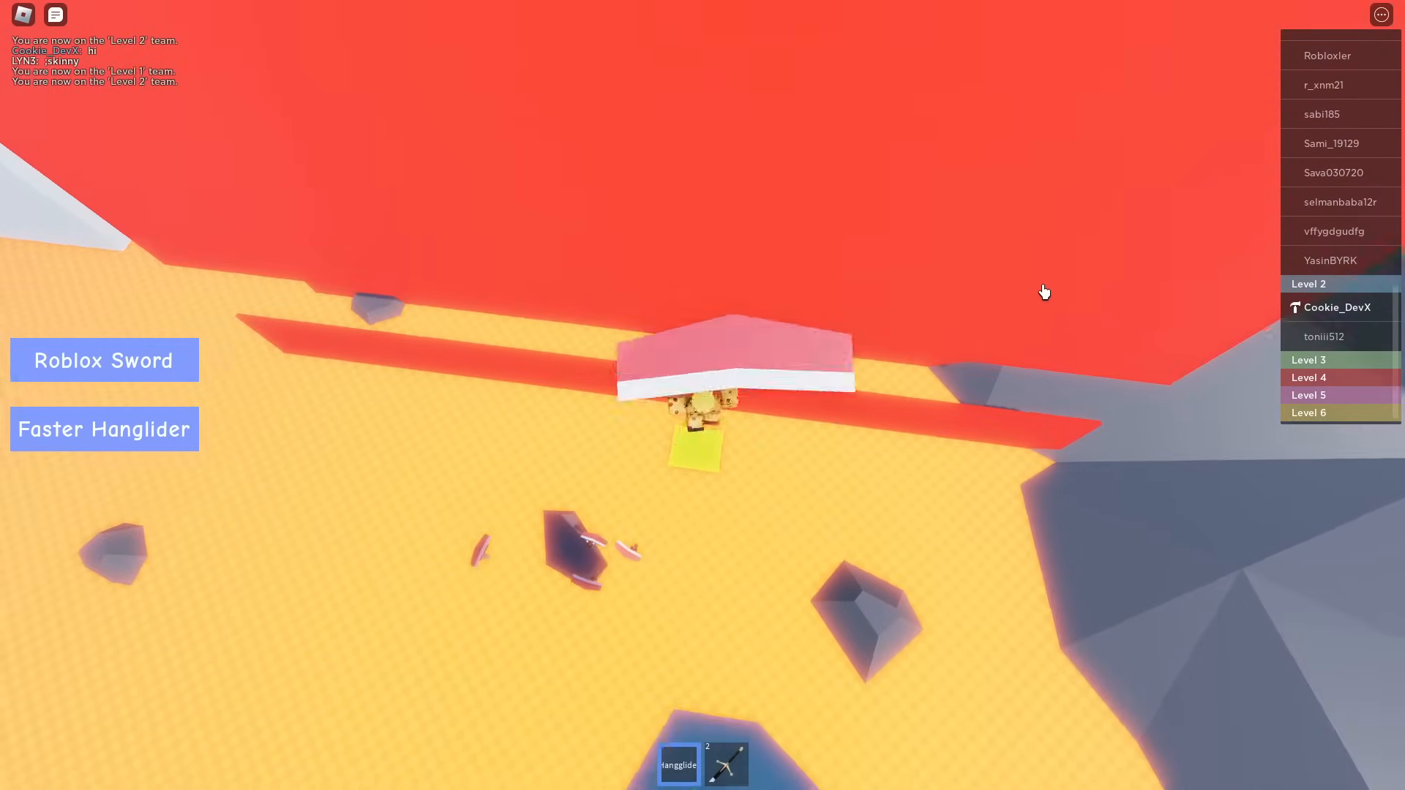
pyautogui.moveTo(1044, 292); pyautogui.dragTo(1044, 292, button='right')
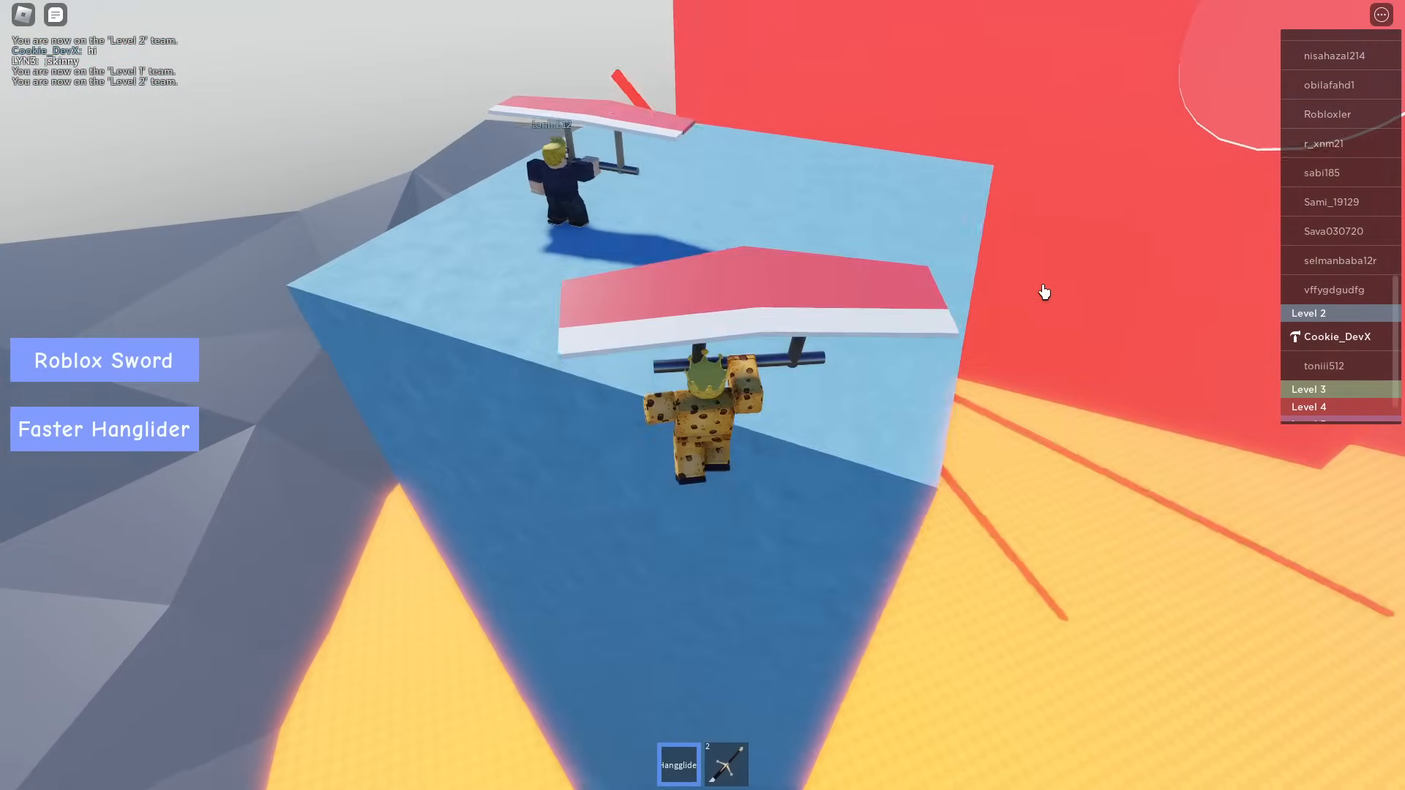
pyautogui.press('1')
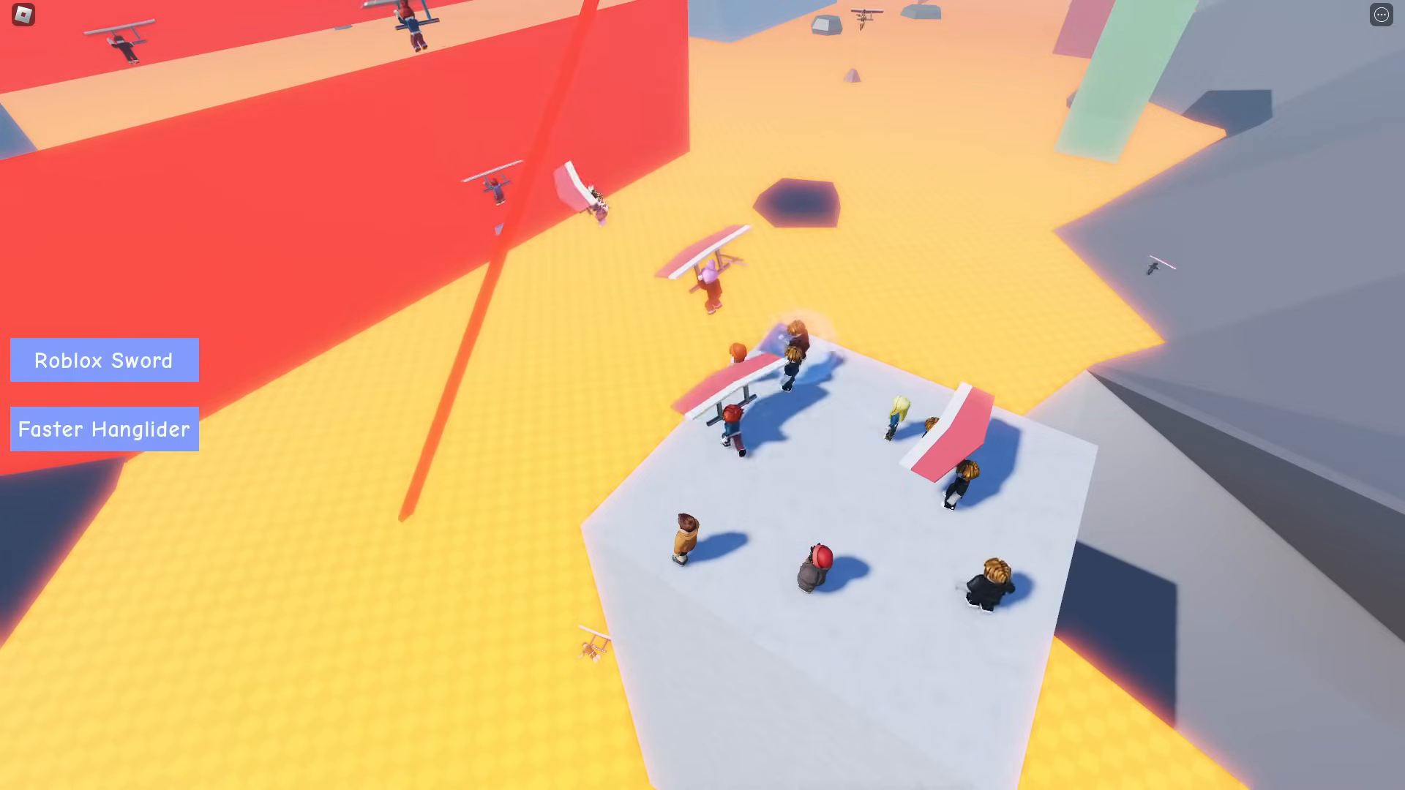
# - Examine the client log and the server log in the Developer Console, then close the console
pyautogui.press('F9')
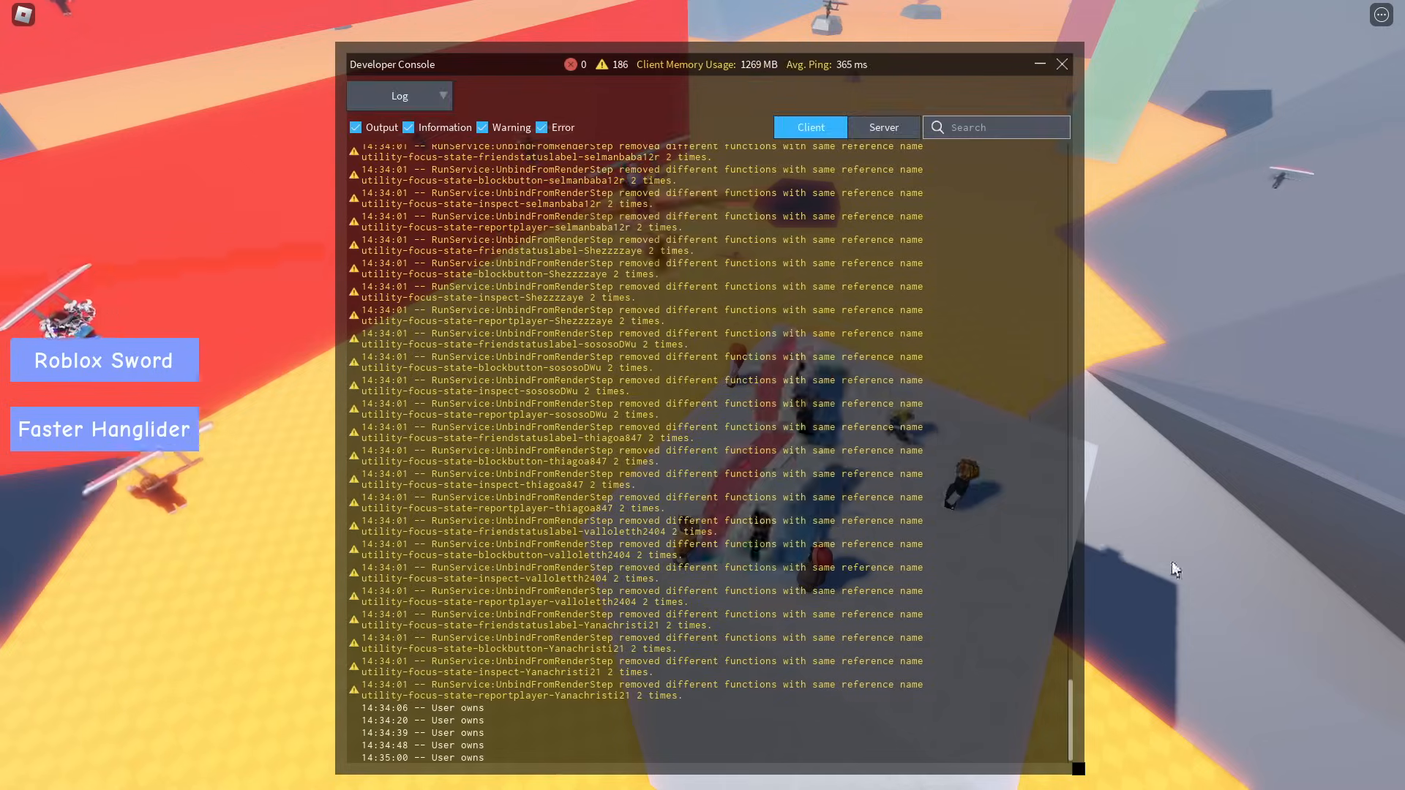
pyautogui.scroll(10, 915, 307)
pyautogui.scroll(10, 929, 293)
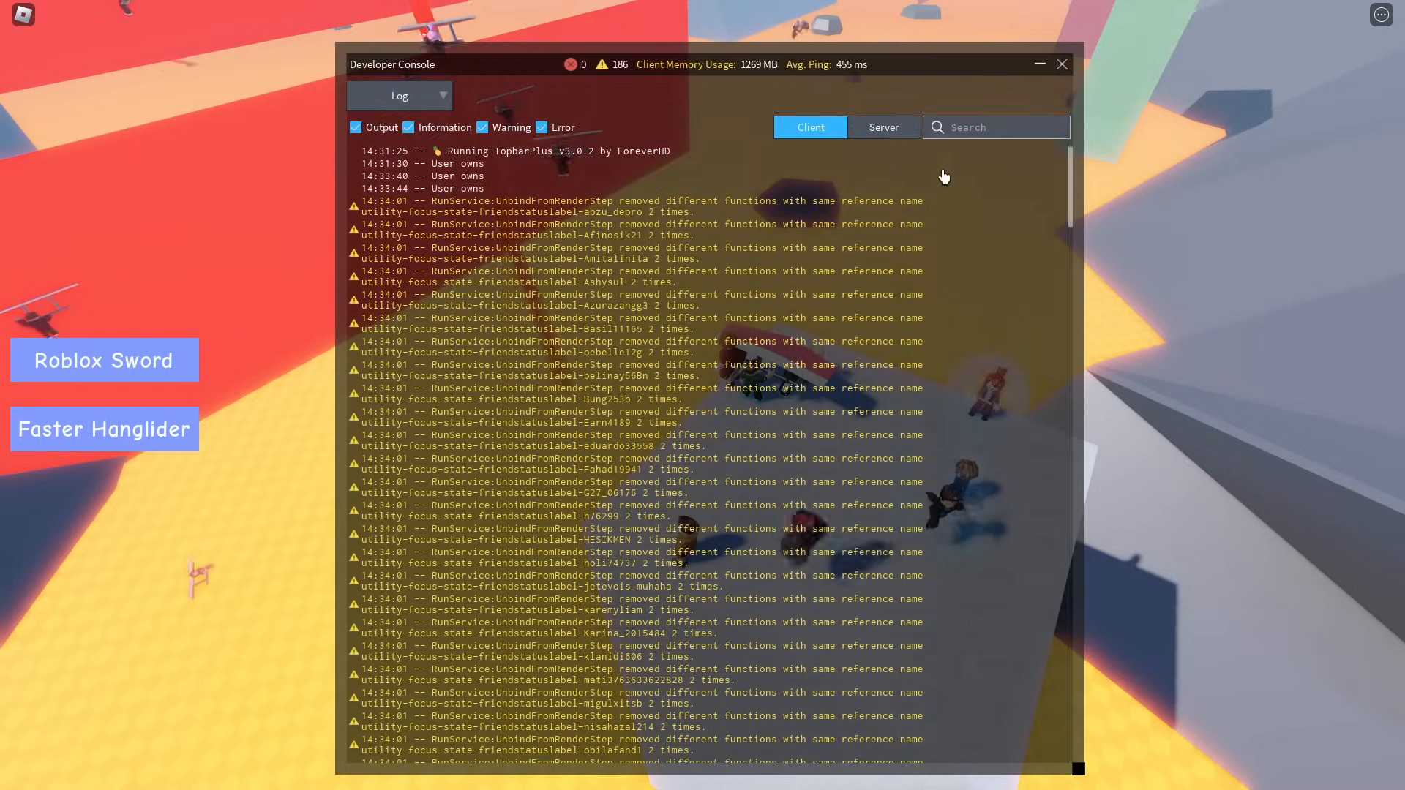
pyautogui.click(884, 128)
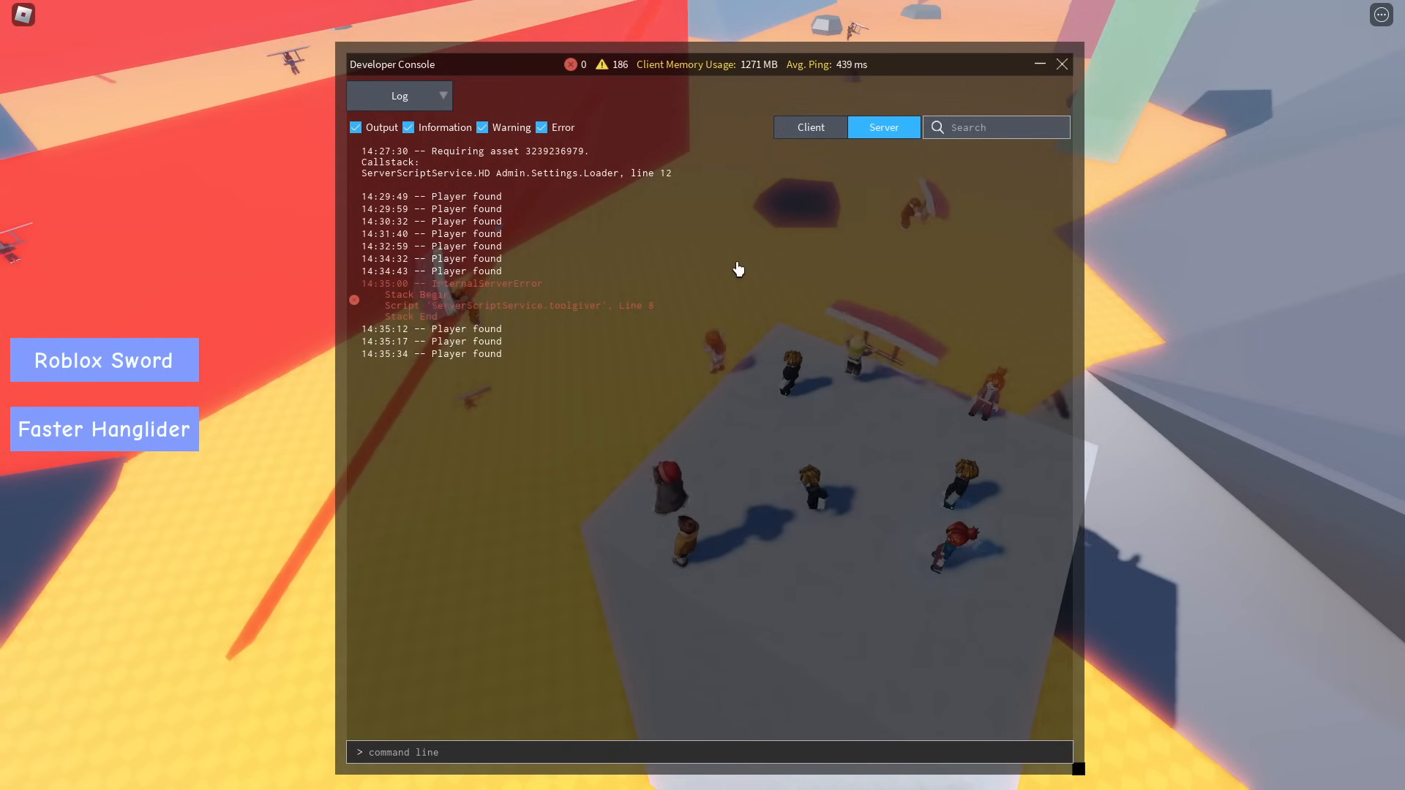
pyautogui.click(1062, 64)
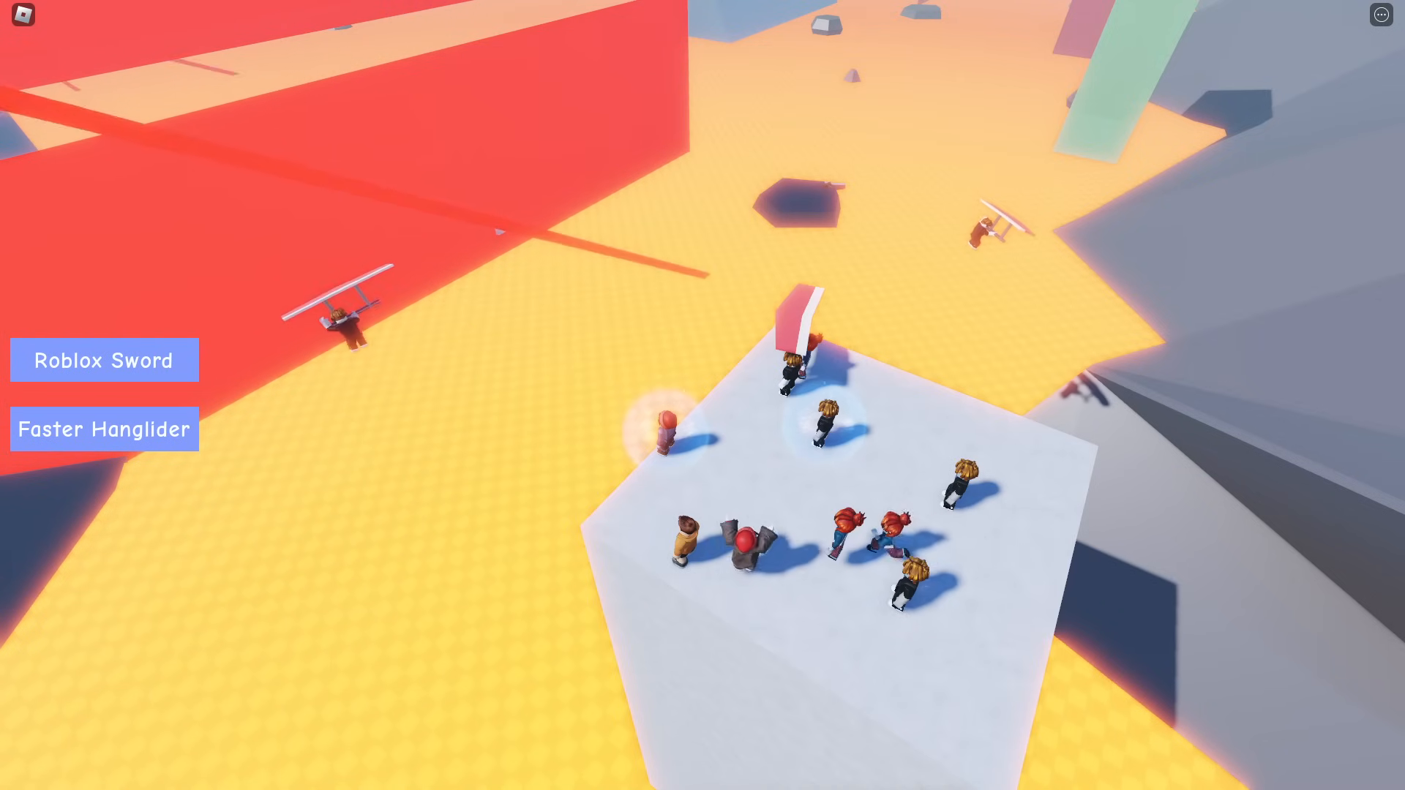
# - Check the Level 2 team's members in the player list, then hide the list
pyautogui.moveTo(702, 396); pyautogui.dragTo(706, 337, button='right')
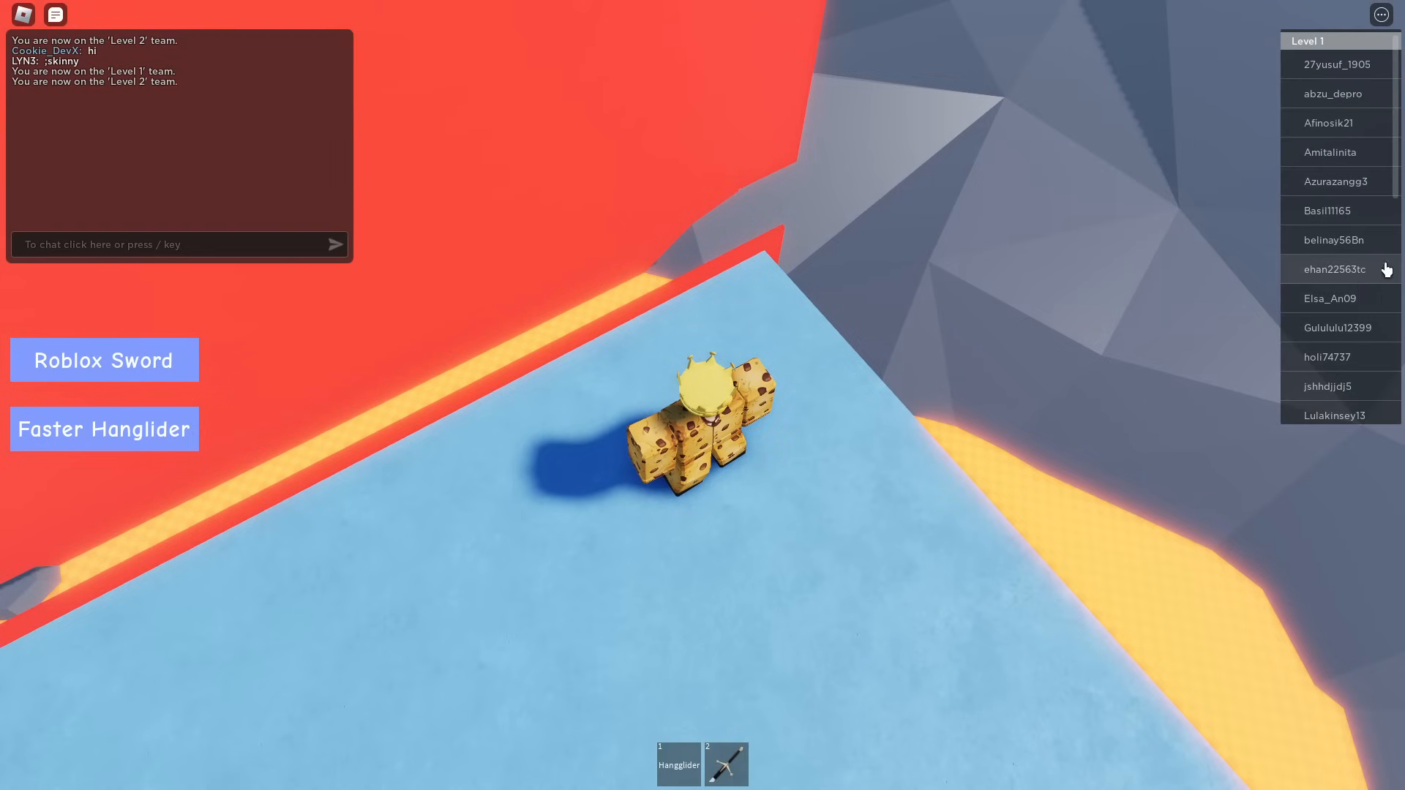
pyautogui.scroll(-3, 1386, 269)
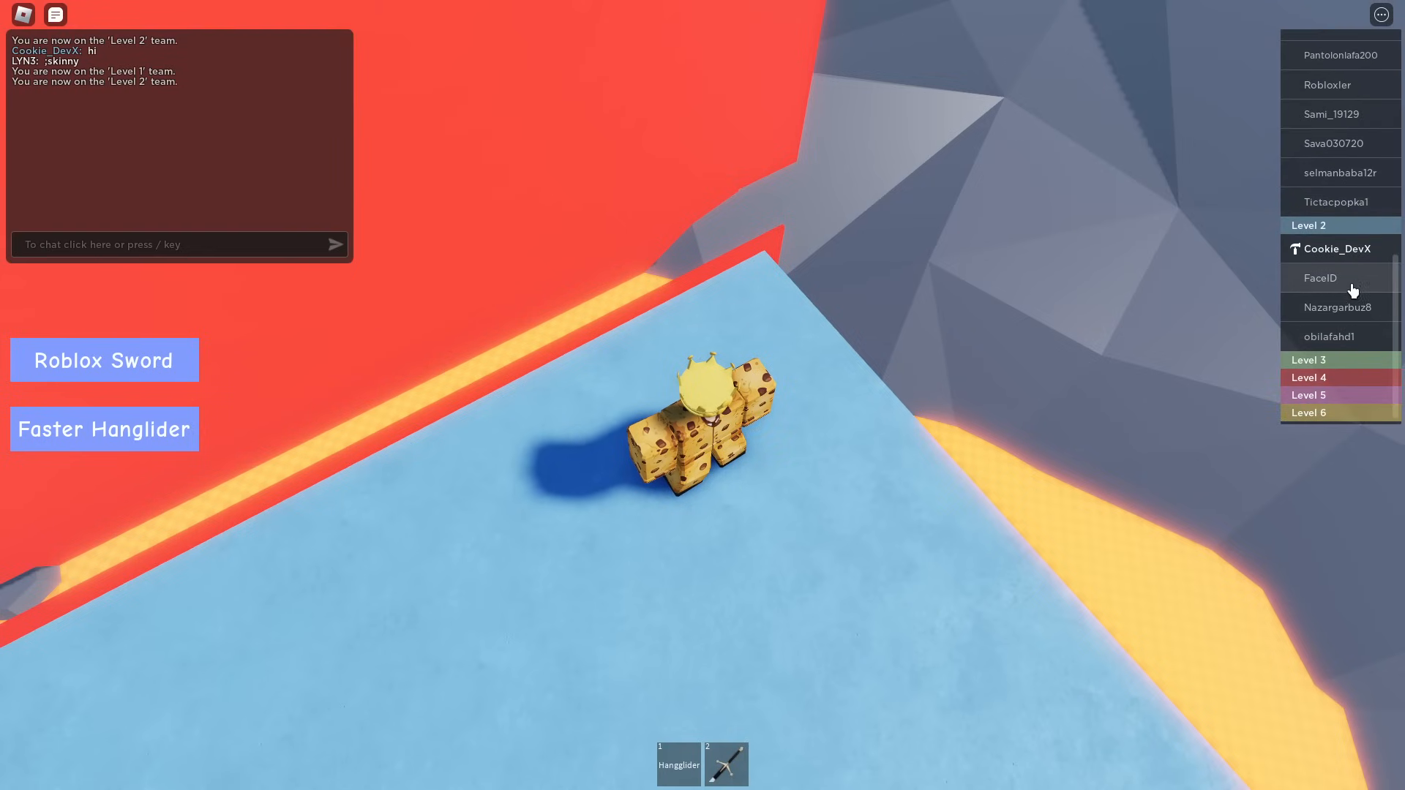
pyautogui.press('Tab')
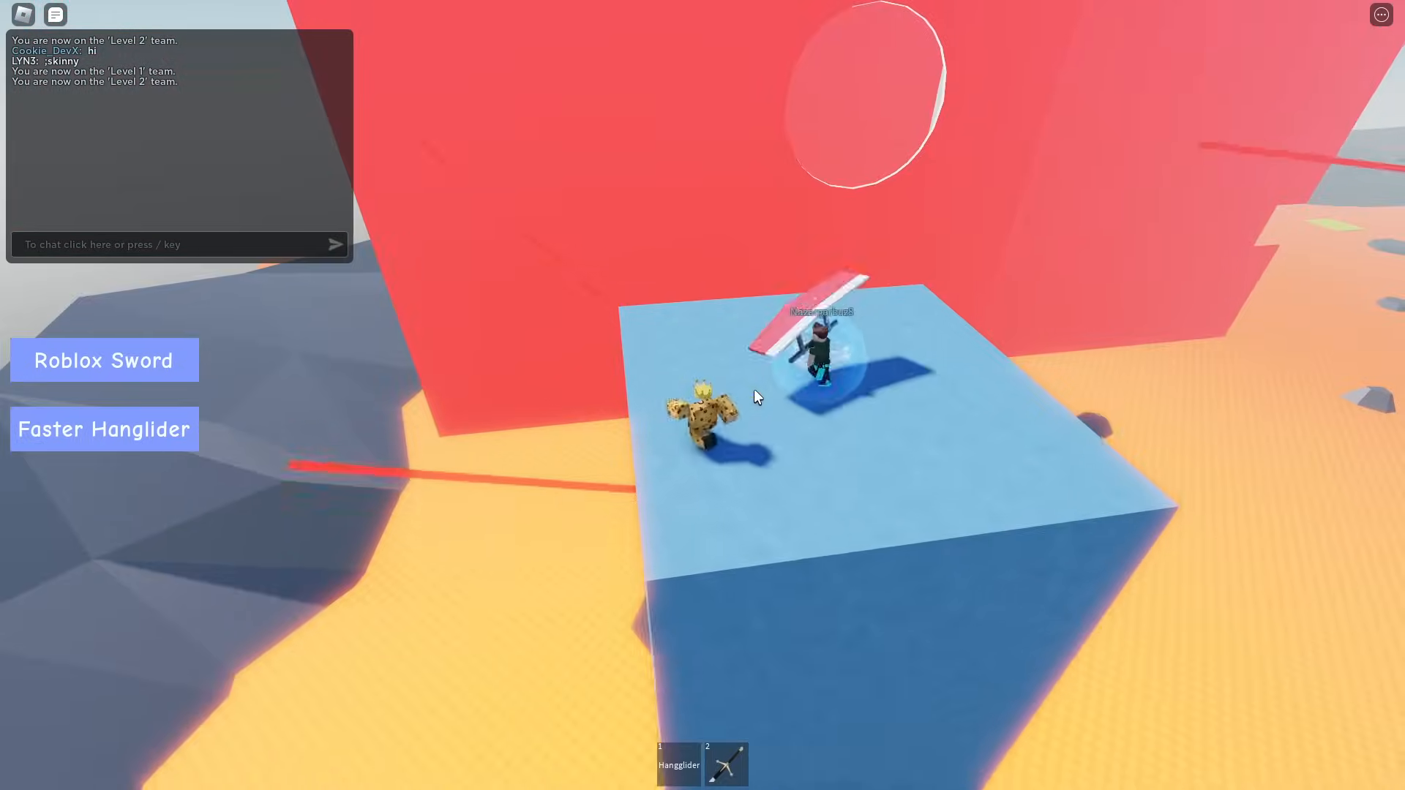
# - Fly a free camera from the Level 2 platform between the red walls to the yellow pad, then leave free camera
pyautogui.moveTo(754, 388); pyautogui.dragTo(753, 389, button='right')
pyautogui.press('d')
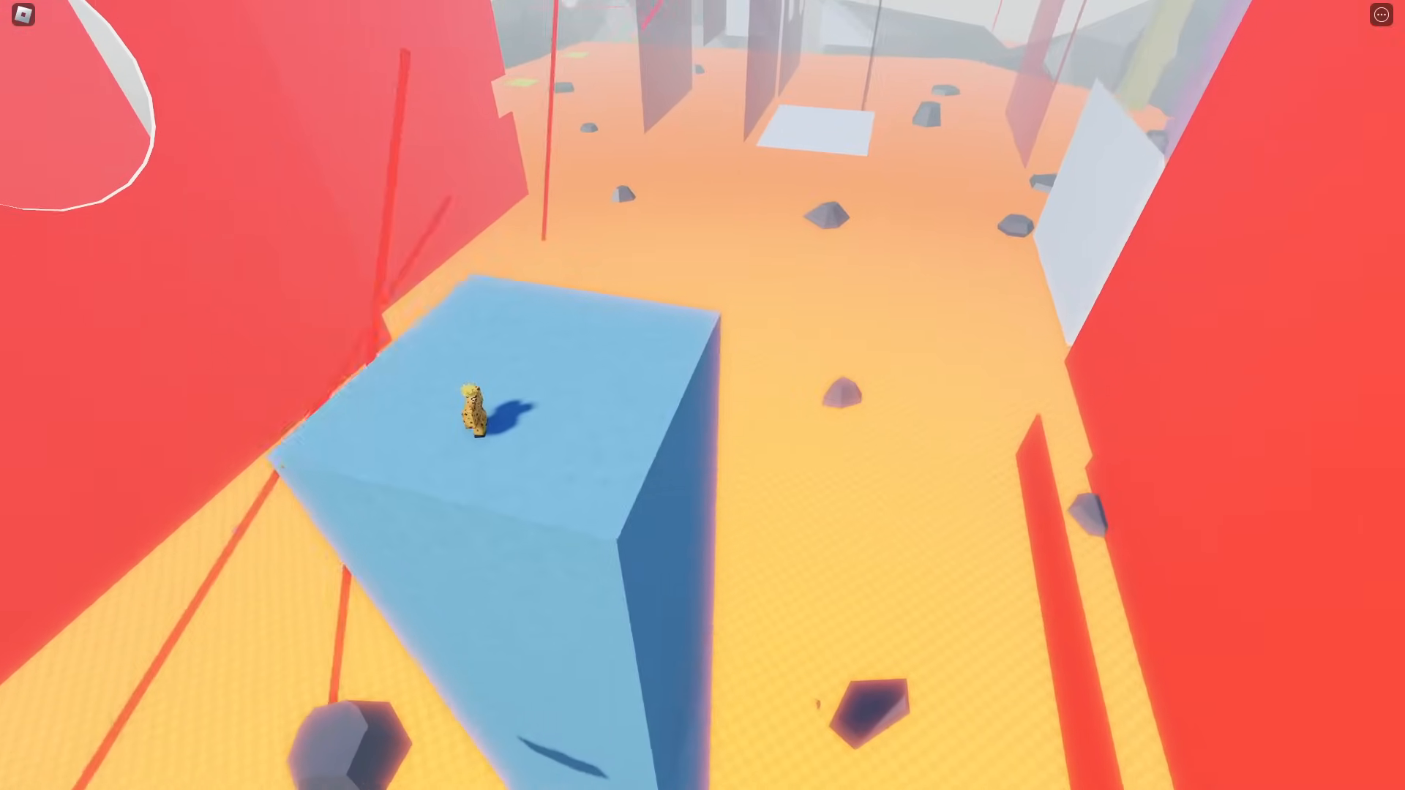
pyautogui.press('d')
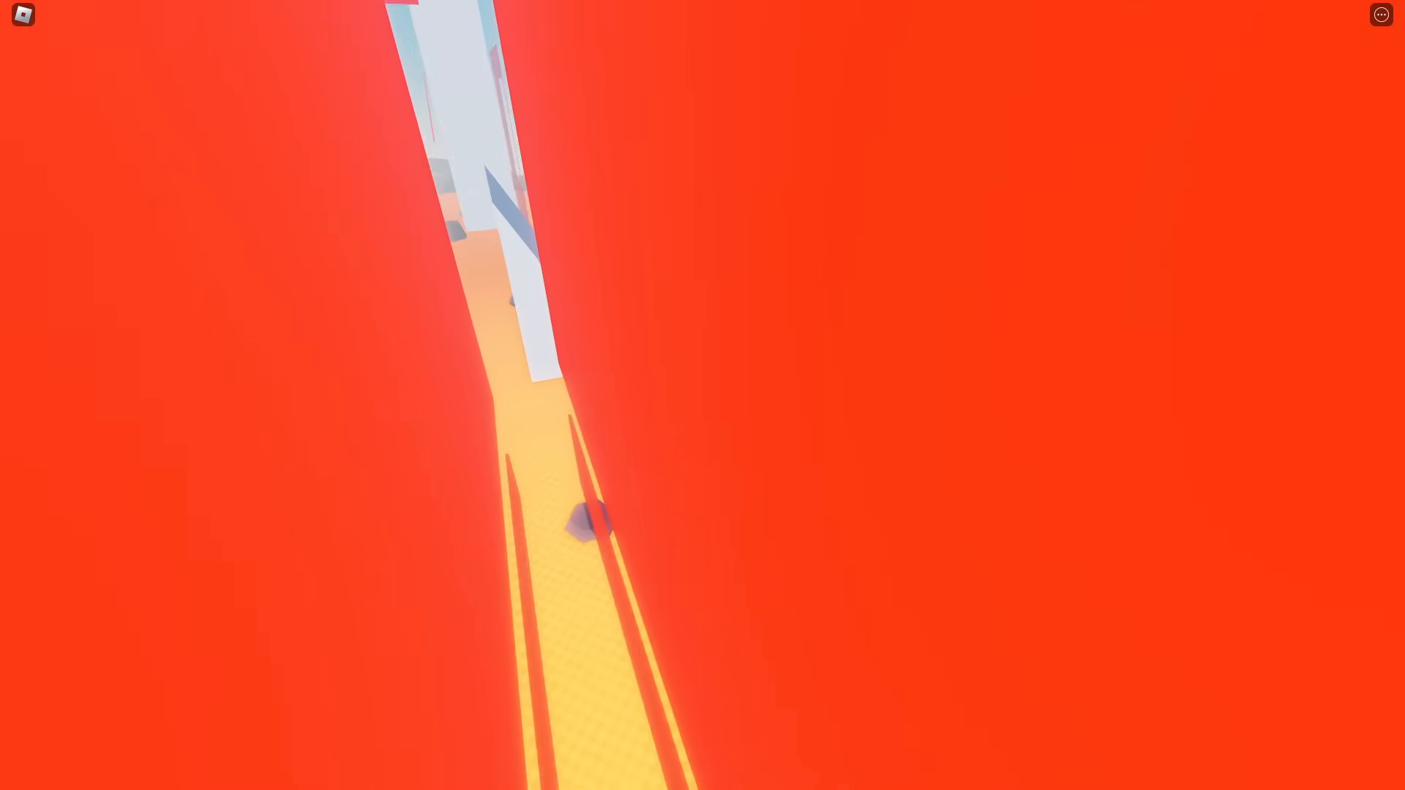
pyautogui.press('w')
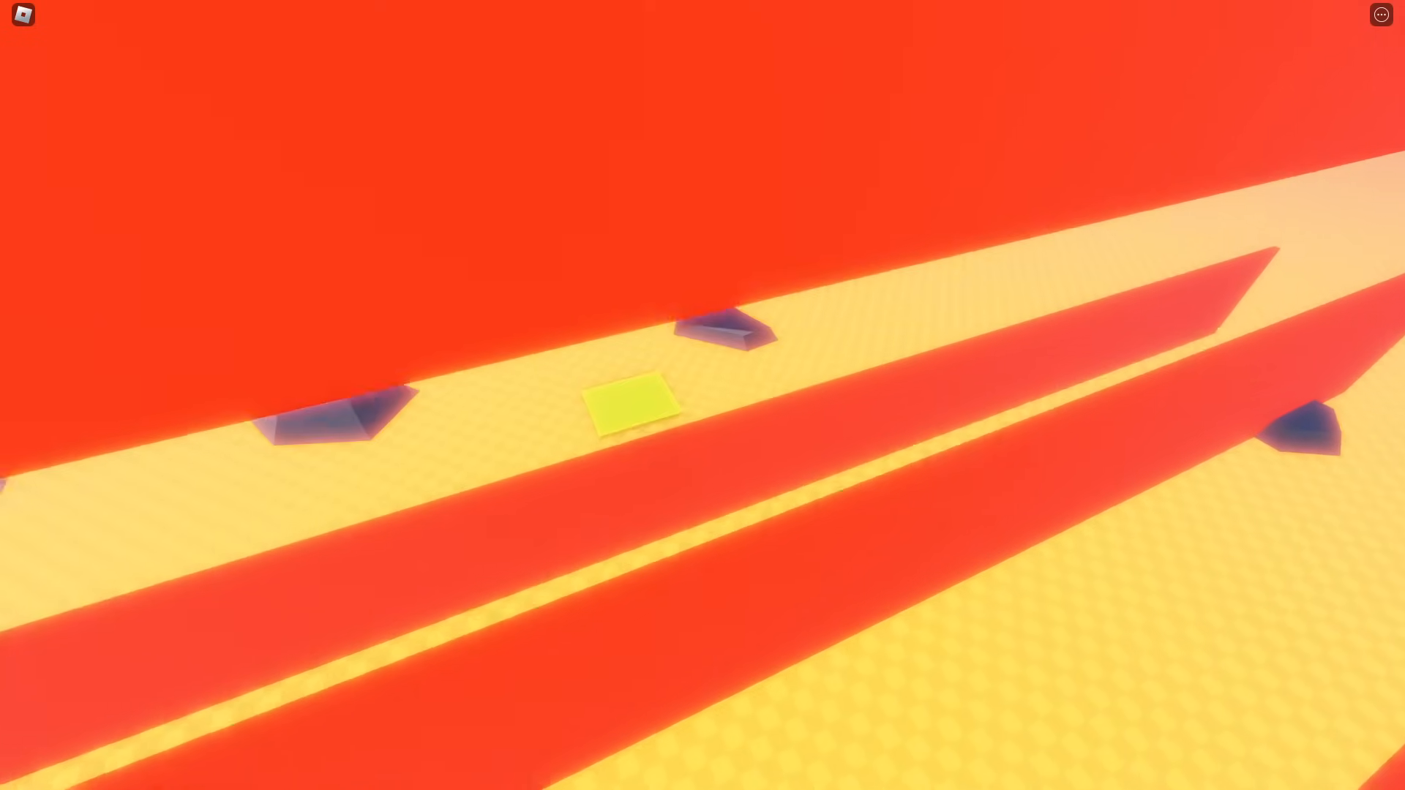
pyautogui.press('d')
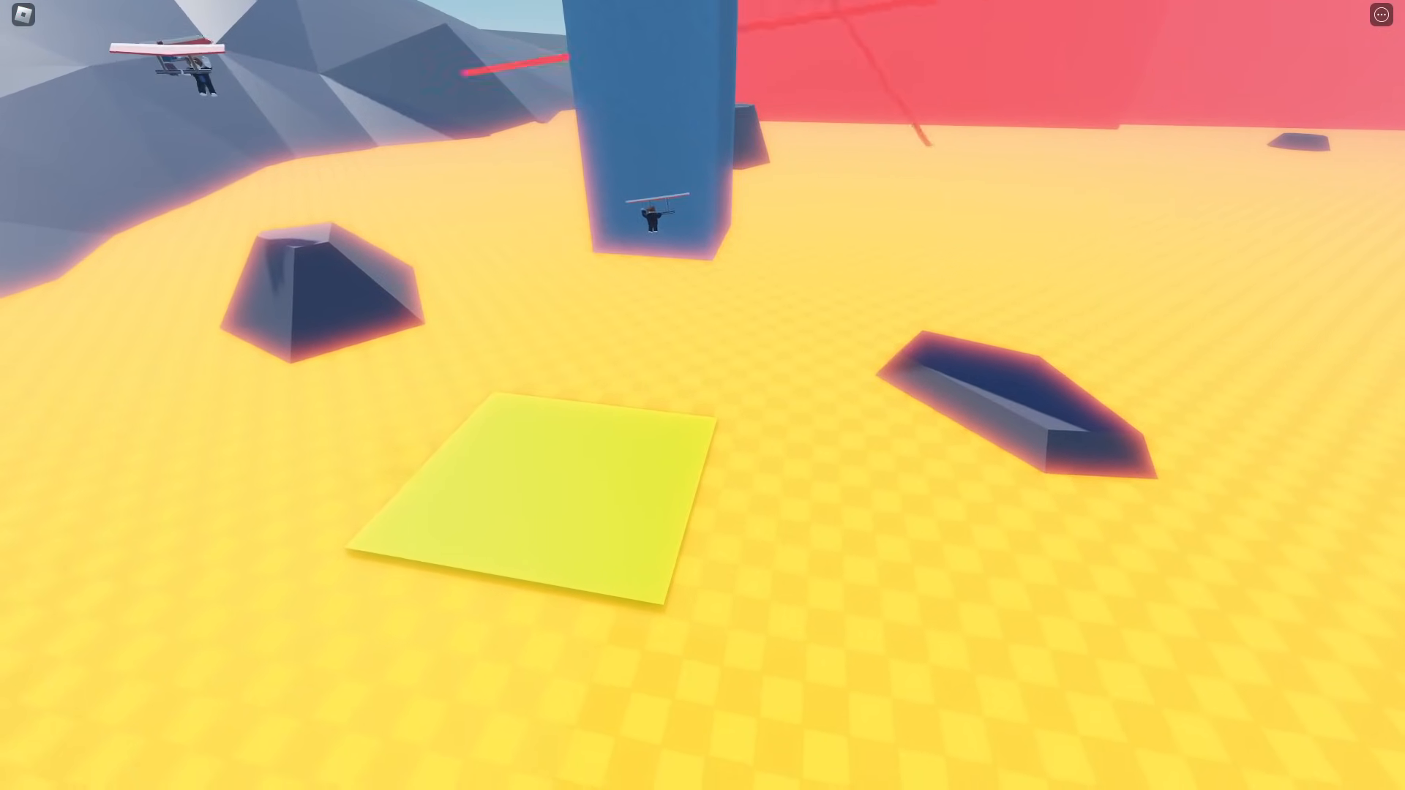
pyautogui.hotkey('shift', 'p')
# - View the Level 2 platform from around the character and look through the player list down to the Level 3 heading
pyautogui.scroll(-4, 754, 358)
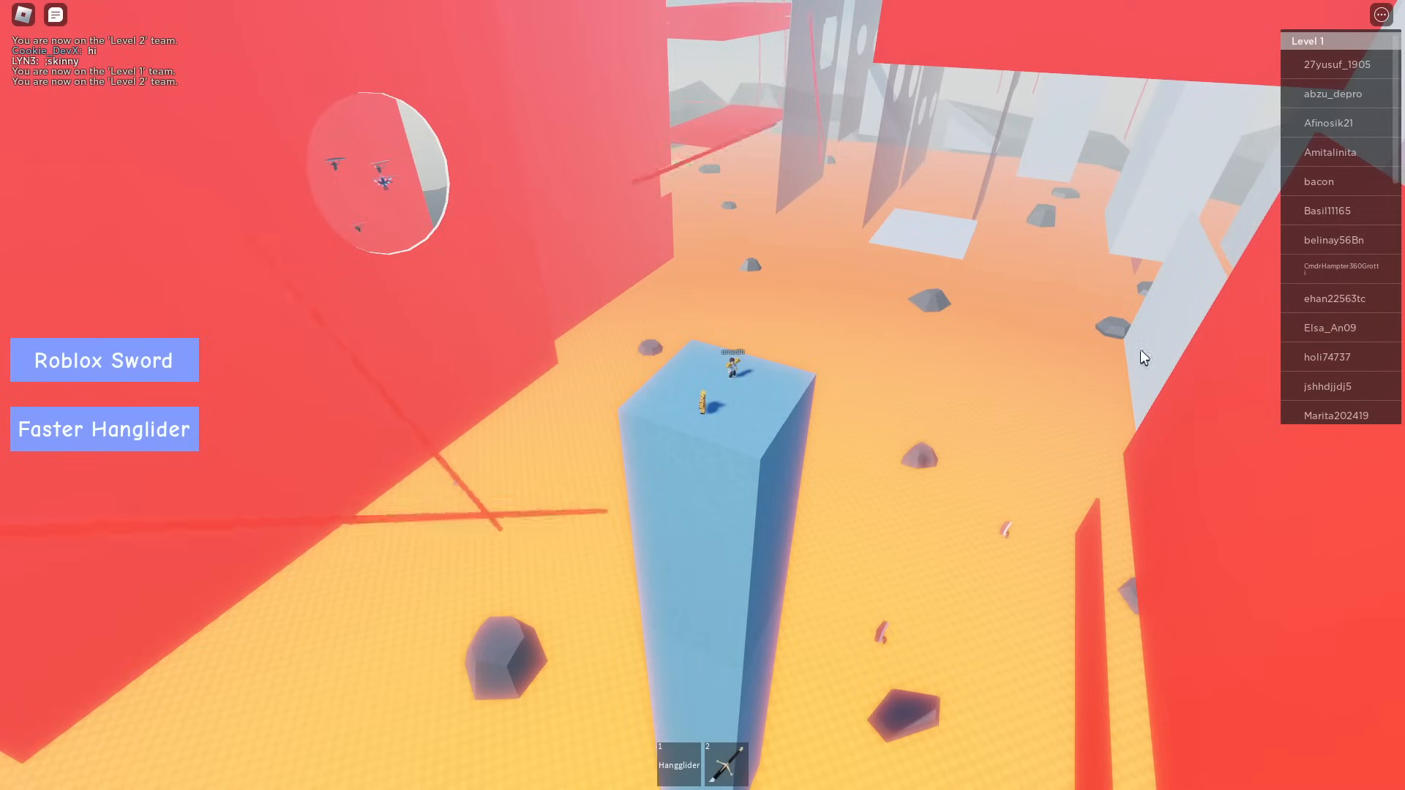
pyautogui.scroll(3, 1071, 384)
pyautogui.scroll(2, 1072, 384)
pyautogui.moveTo(1072, 385); pyautogui.dragTo(1072, 385, button='right')
pyautogui.scroll(-3, 1332, 352)
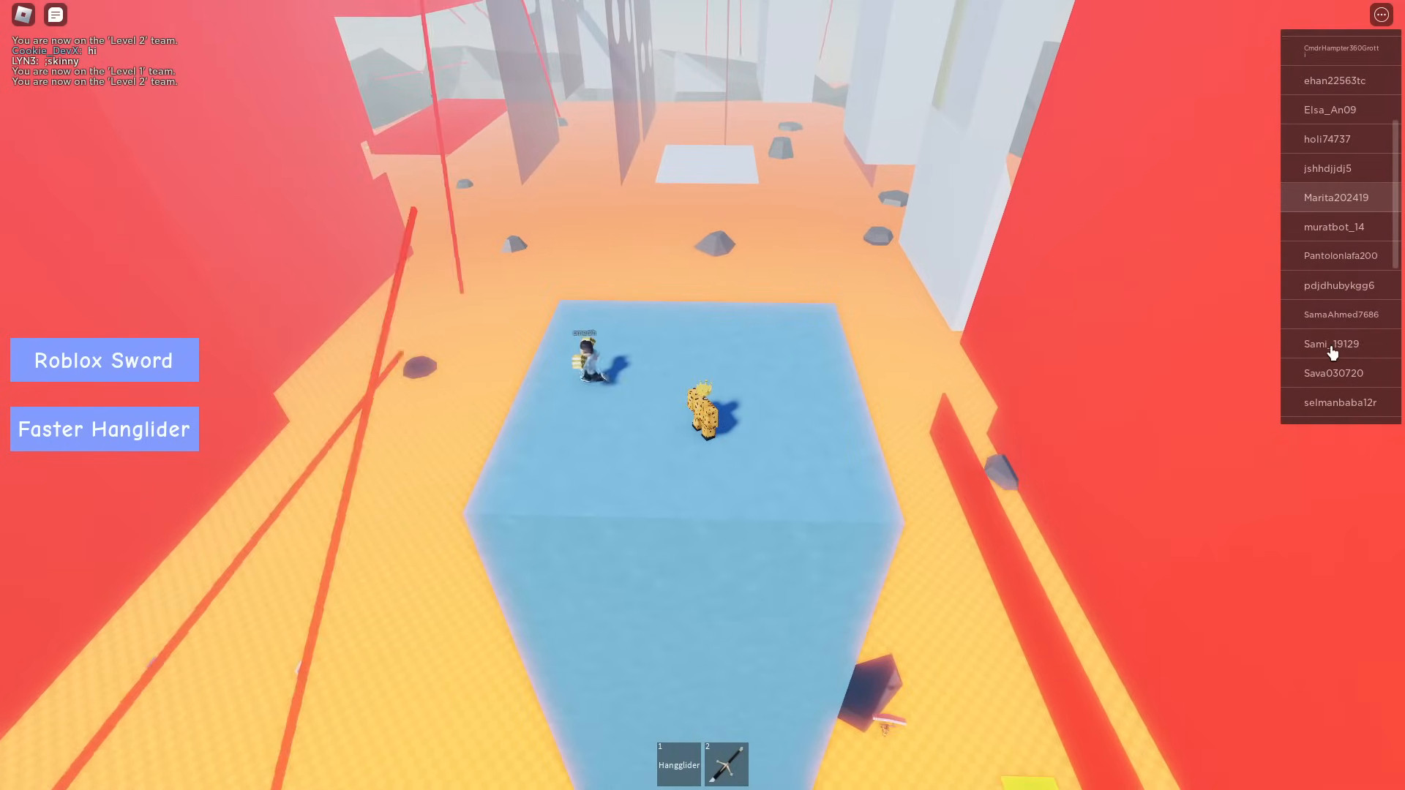
pyautogui.scroll(-5, 1332, 351)
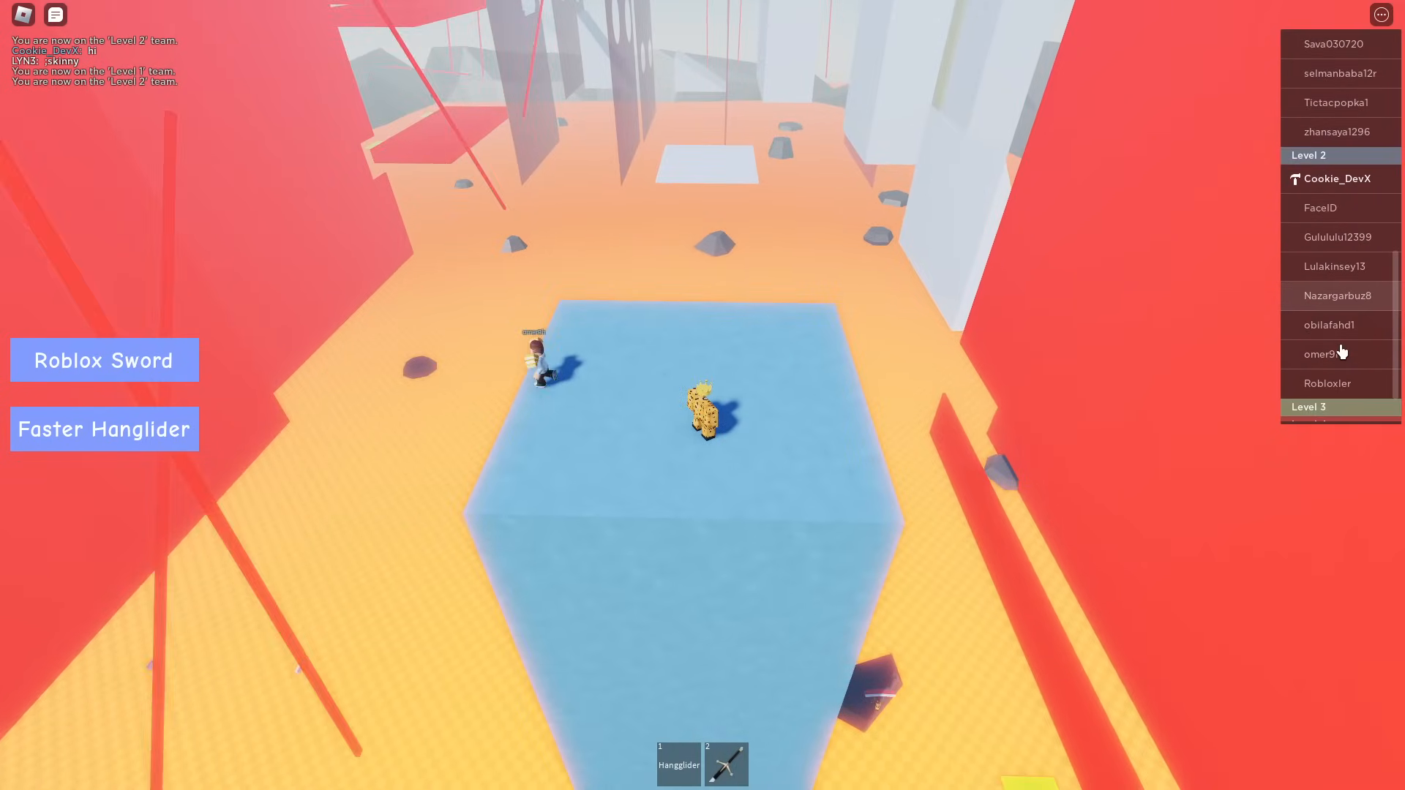
pyautogui.moveTo(968, 383); pyautogui.dragTo(932, 344, button='right')
pyautogui.scroll(8, 1340, 306)
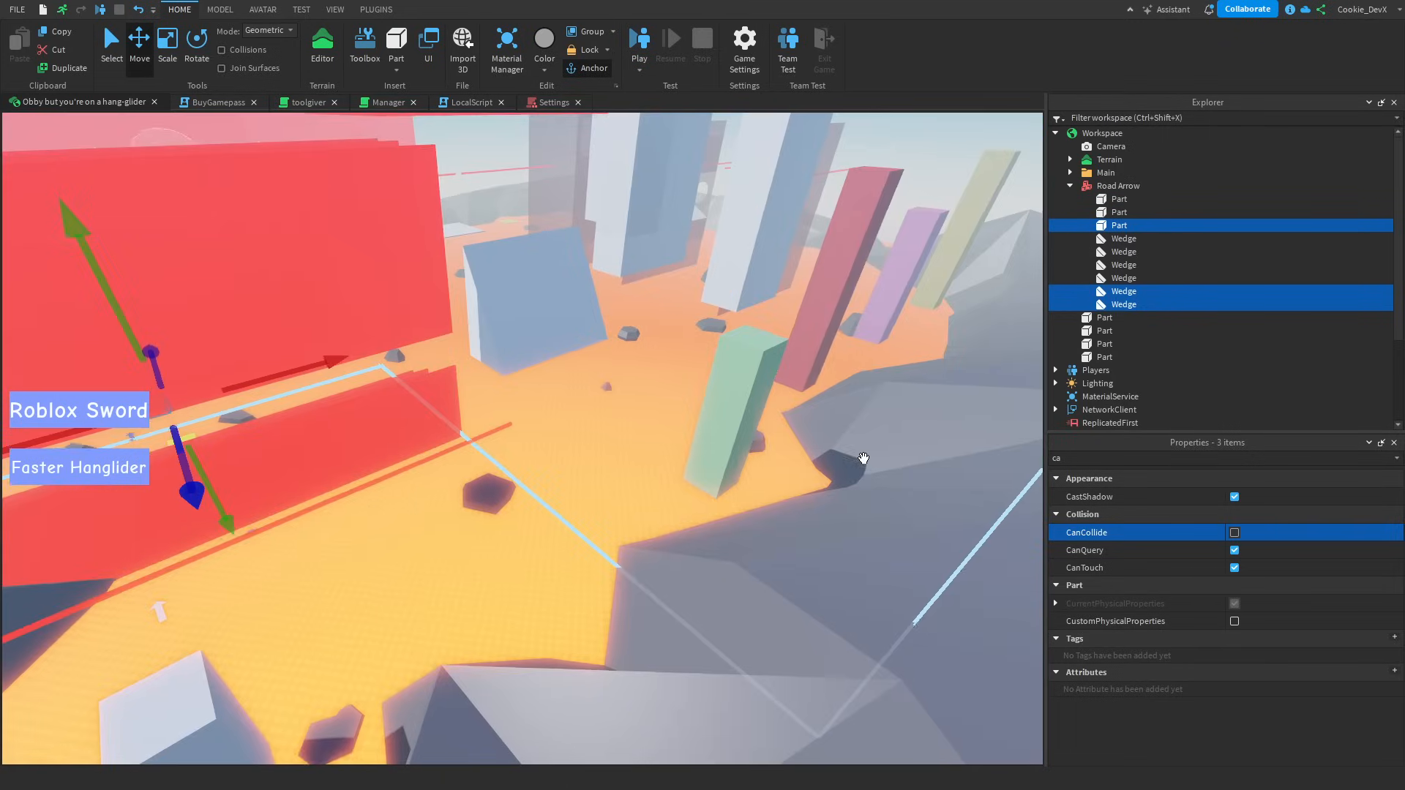
# - In Roblox Studio, select all ten Boundaries parts in the Boundaries folder's Model and set their transparency to 0.7
pyautogui.click(863, 458)
pyautogui.click(1099, 199)
pyautogui.click(1144, 212)
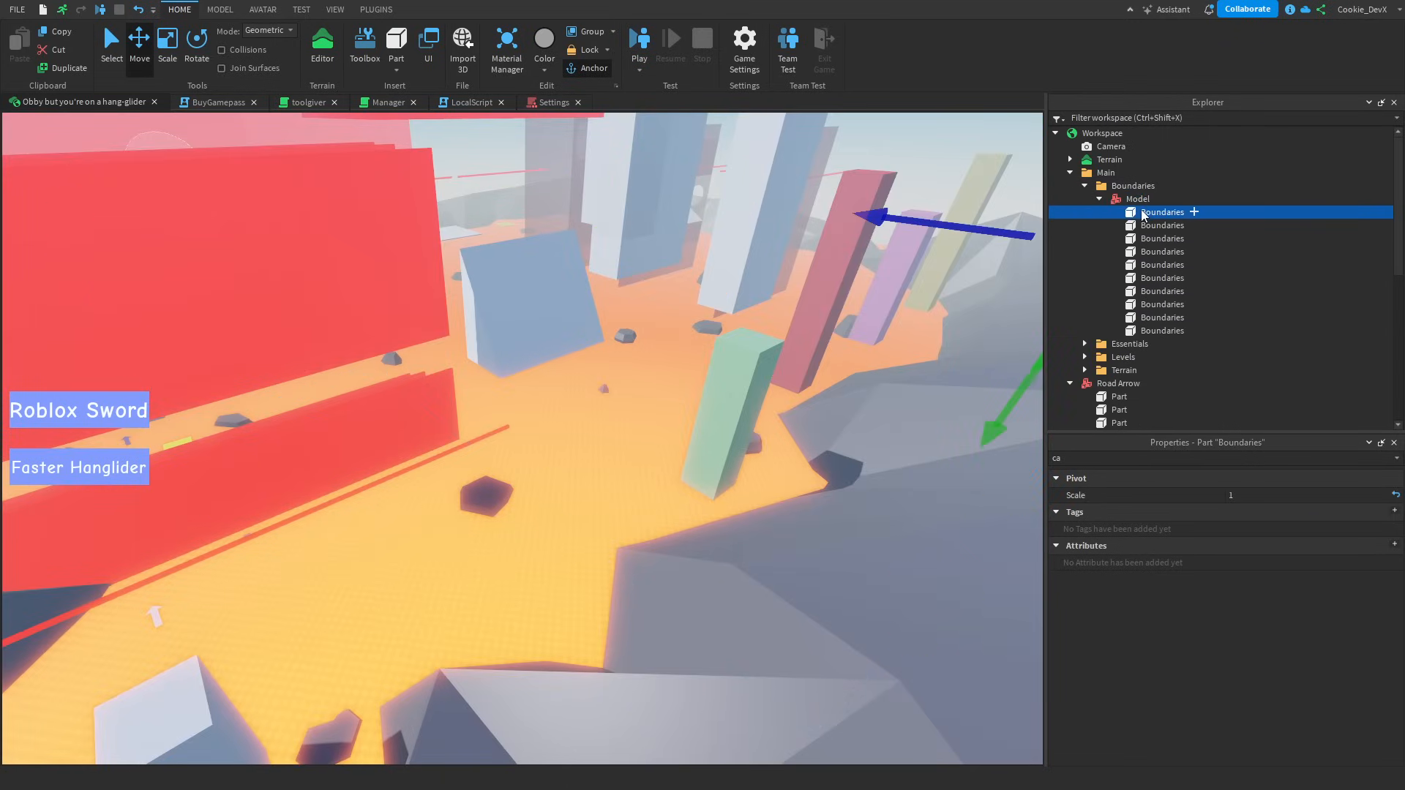
pyautogui.keyDown('shift'); pyautogui.click(1163, 331); pyautogui.keyUp('shift')
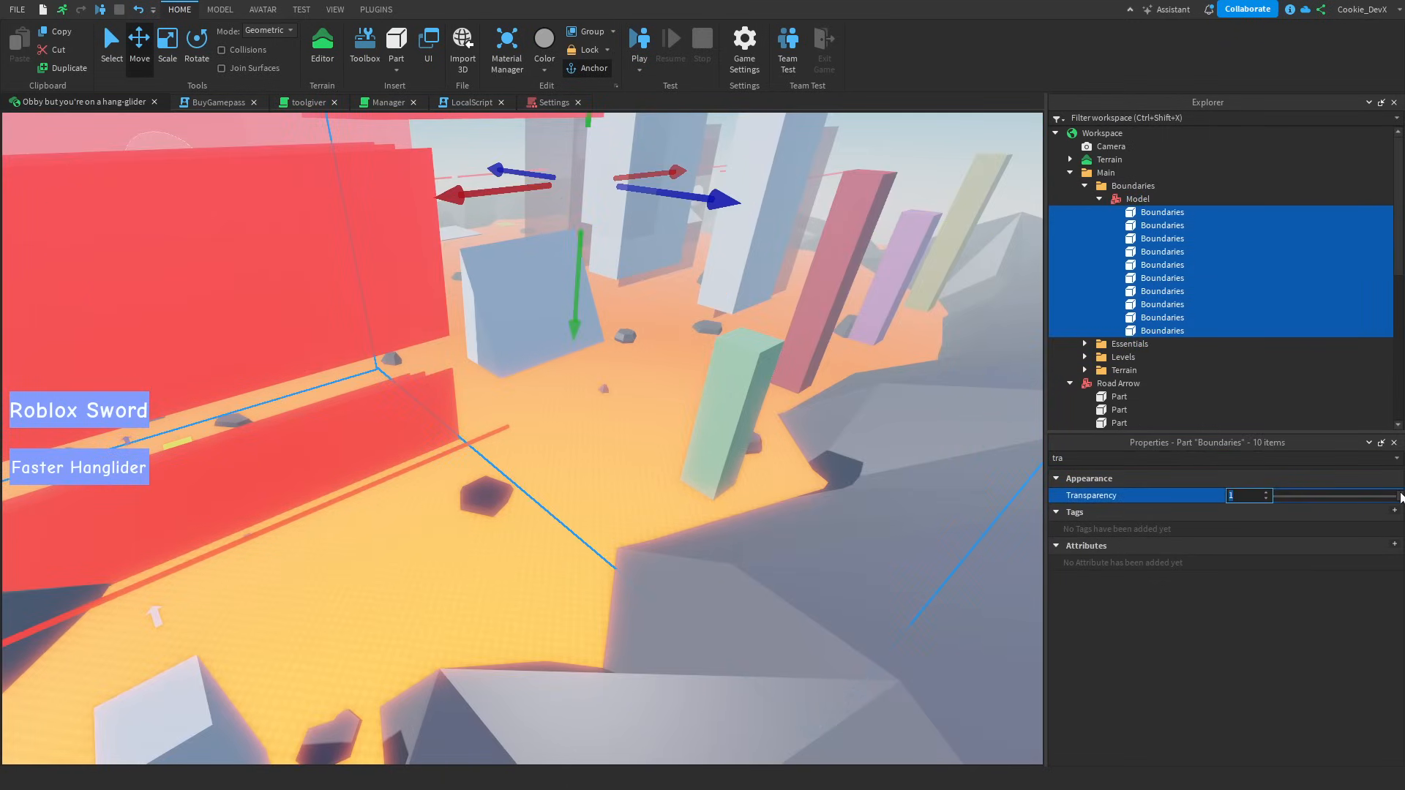
pyautogui.moveTo(1401, 496); pyautogui.dragTo(1364, 500)
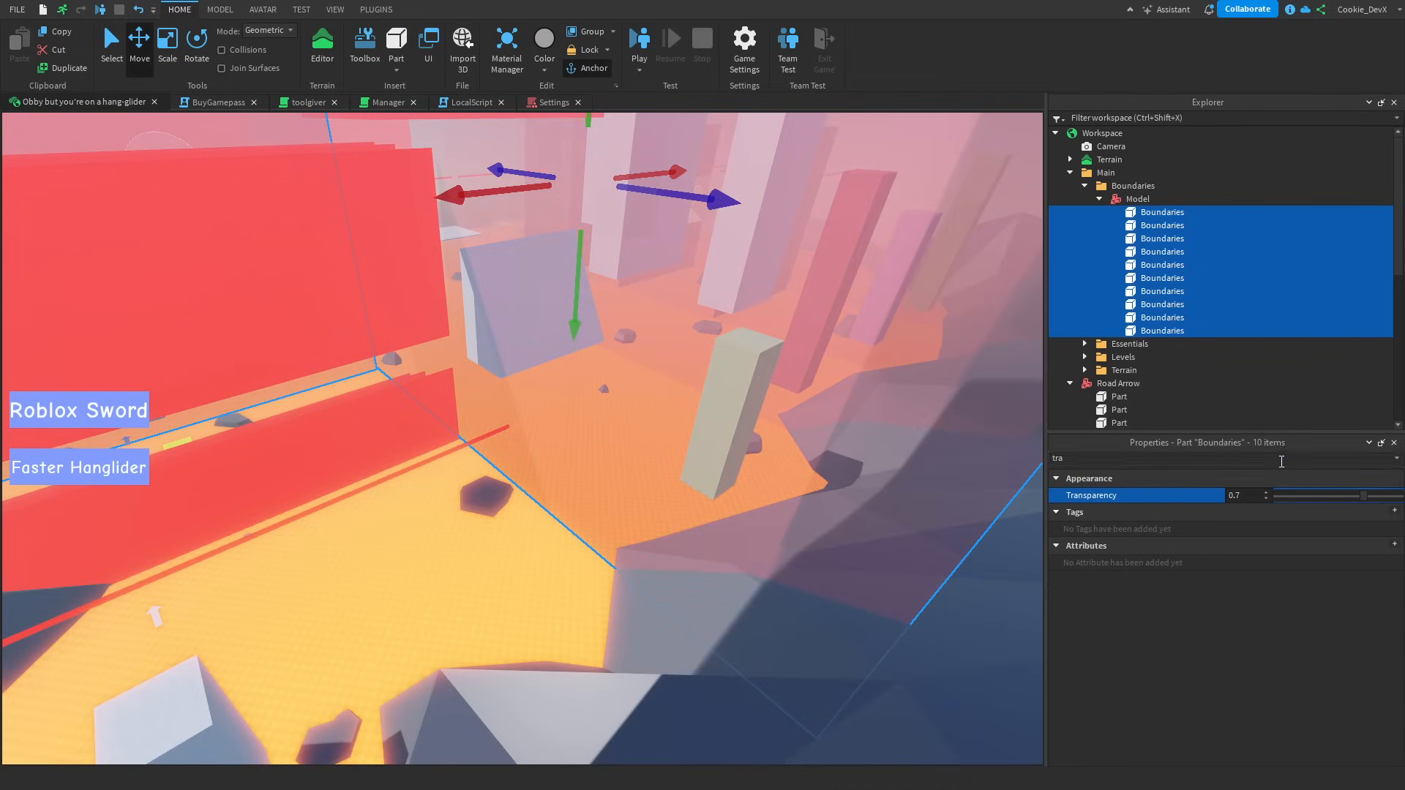
# - Try Light stone grey as the colour of the ten Boundaries parts and view them from around the course
pyautogui.press('BackSpace')
pyautogui.click(1277, 495)
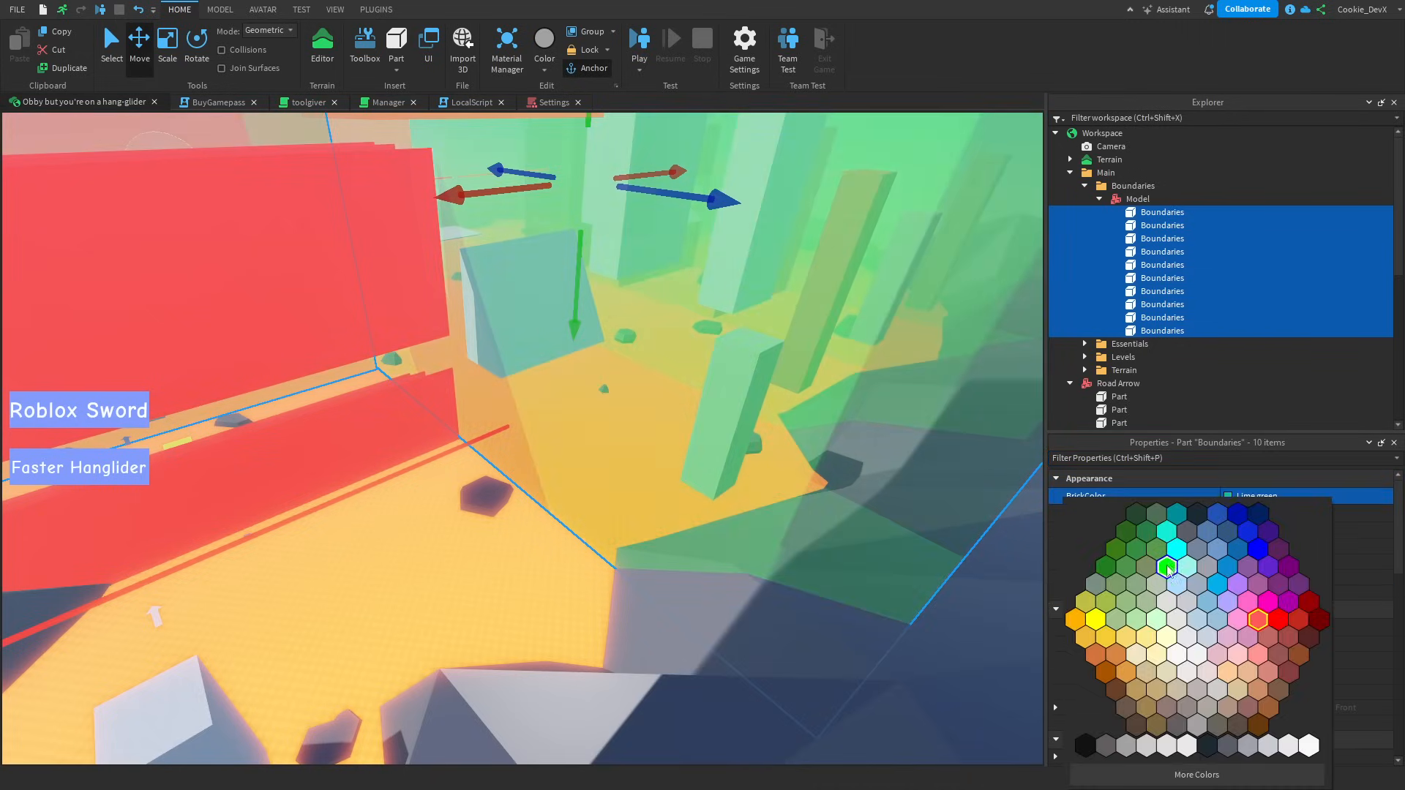
pyautogui.click(1185, 630)
pyautogui.moveTo(605, 453); pyautogui.dragTo(605, 453, button='right')
pyautogui.press('w')
pyautogui.press('w')
pyautogui.moveTo(665, 513); pyautogui.dragTo(665, 513, button='right')
pyautogui.press('w')
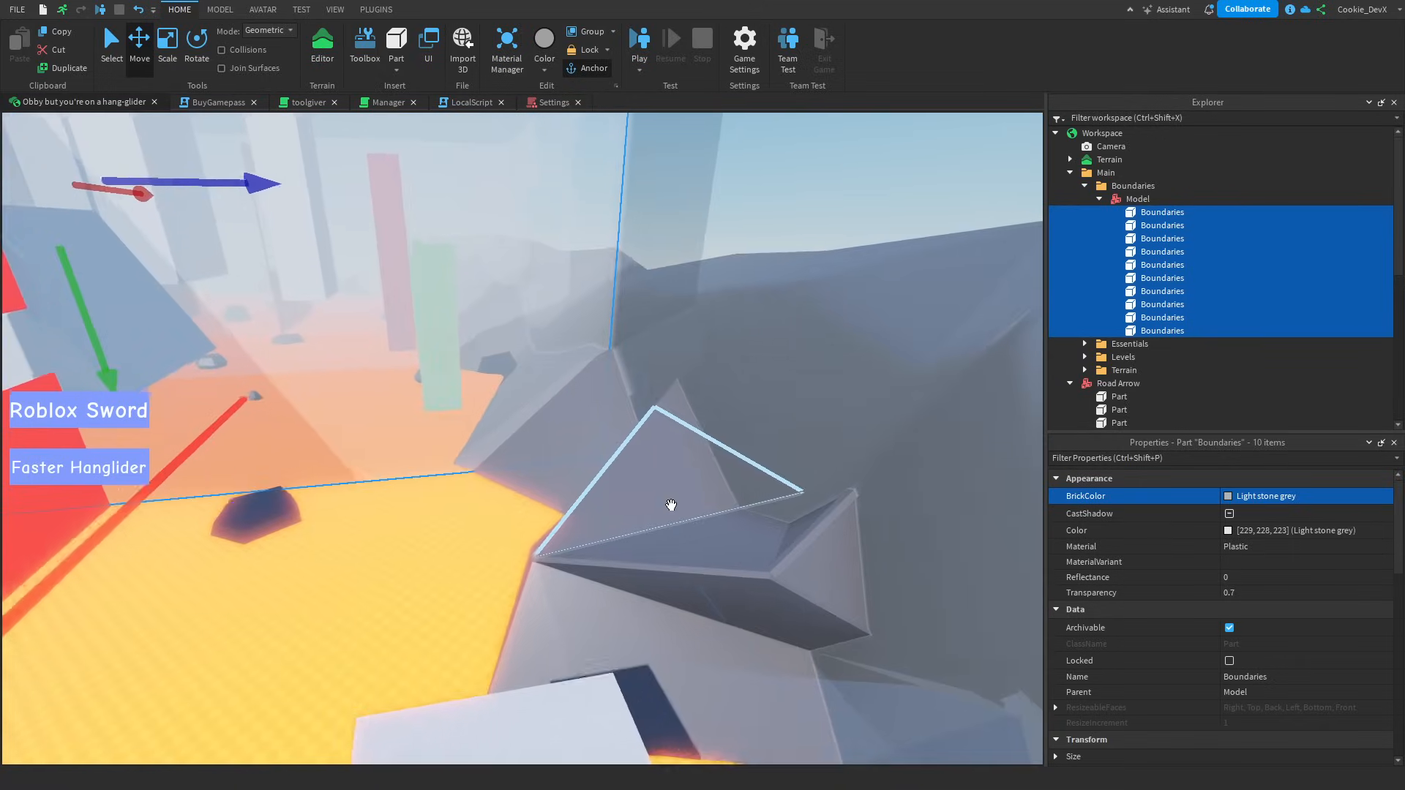
pyautogui.moveTo(634, 331); pyautogui.dragTo(693, 324, button='right')
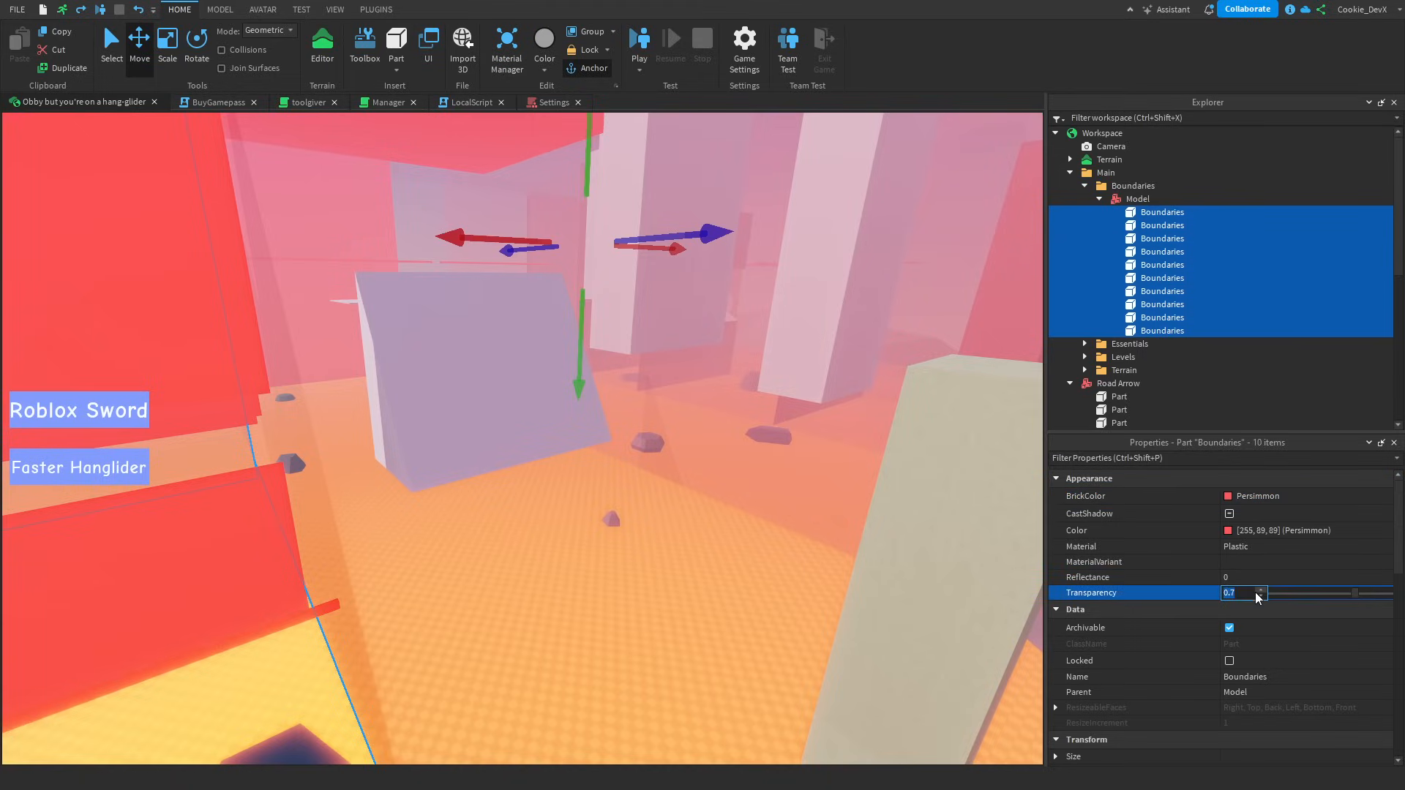
# - Add a Highlight to the first Boundaries part, copy it and delete it from the part
pyautogui.click(1195, 212)
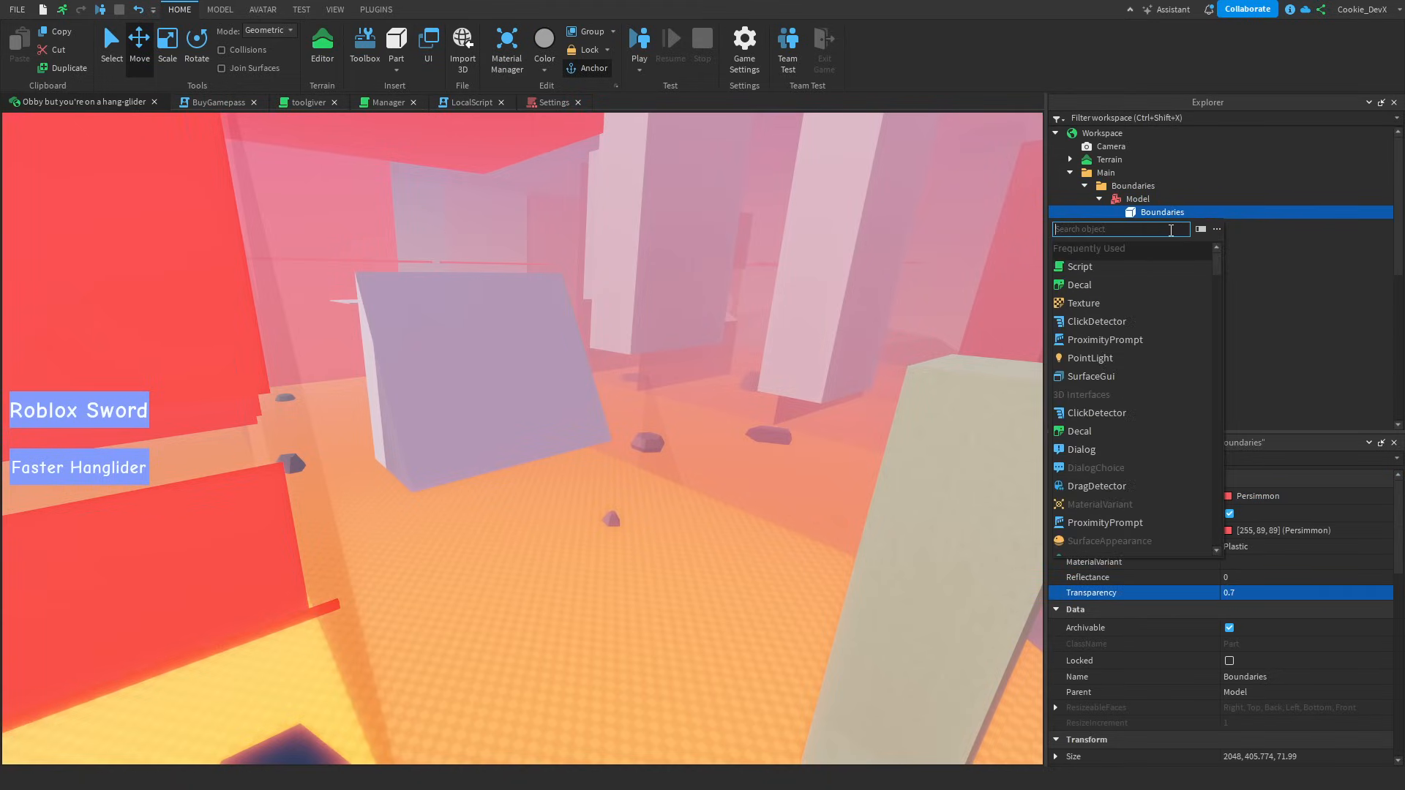
pyautogui.click(1143, 224)
pyautogui.hotkey('ctrl', 'c')
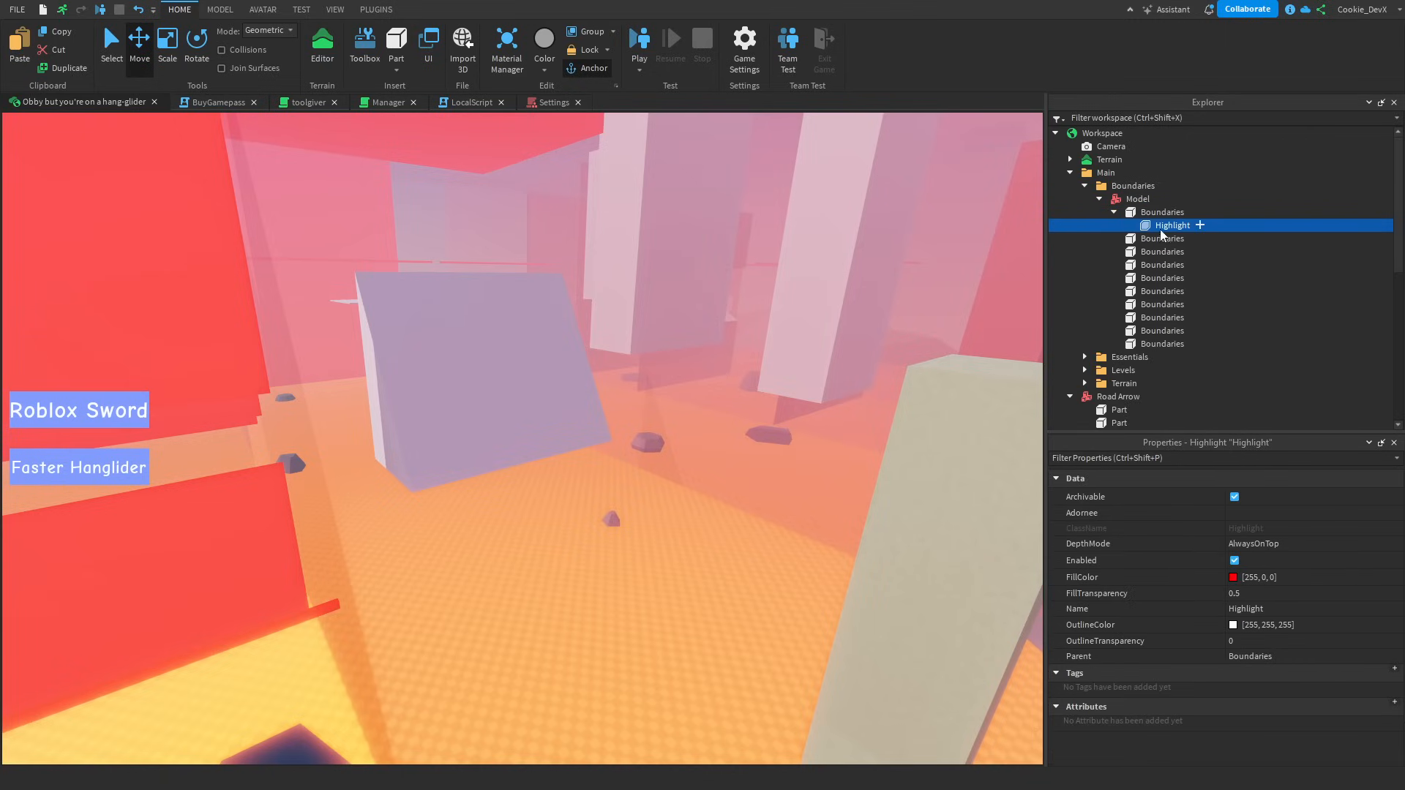
pyautogui.press('Delete')
# - Try pasting the copied Highlight into all ten Boundaries parts, then undo the paste
pyautogui.click(1148, 213)
pyautogui.keyDown('shift'); pyautogui.click(1146, 331); pyautogui.keyUp('shift')
pyautogui.rightClick(1147, 332)
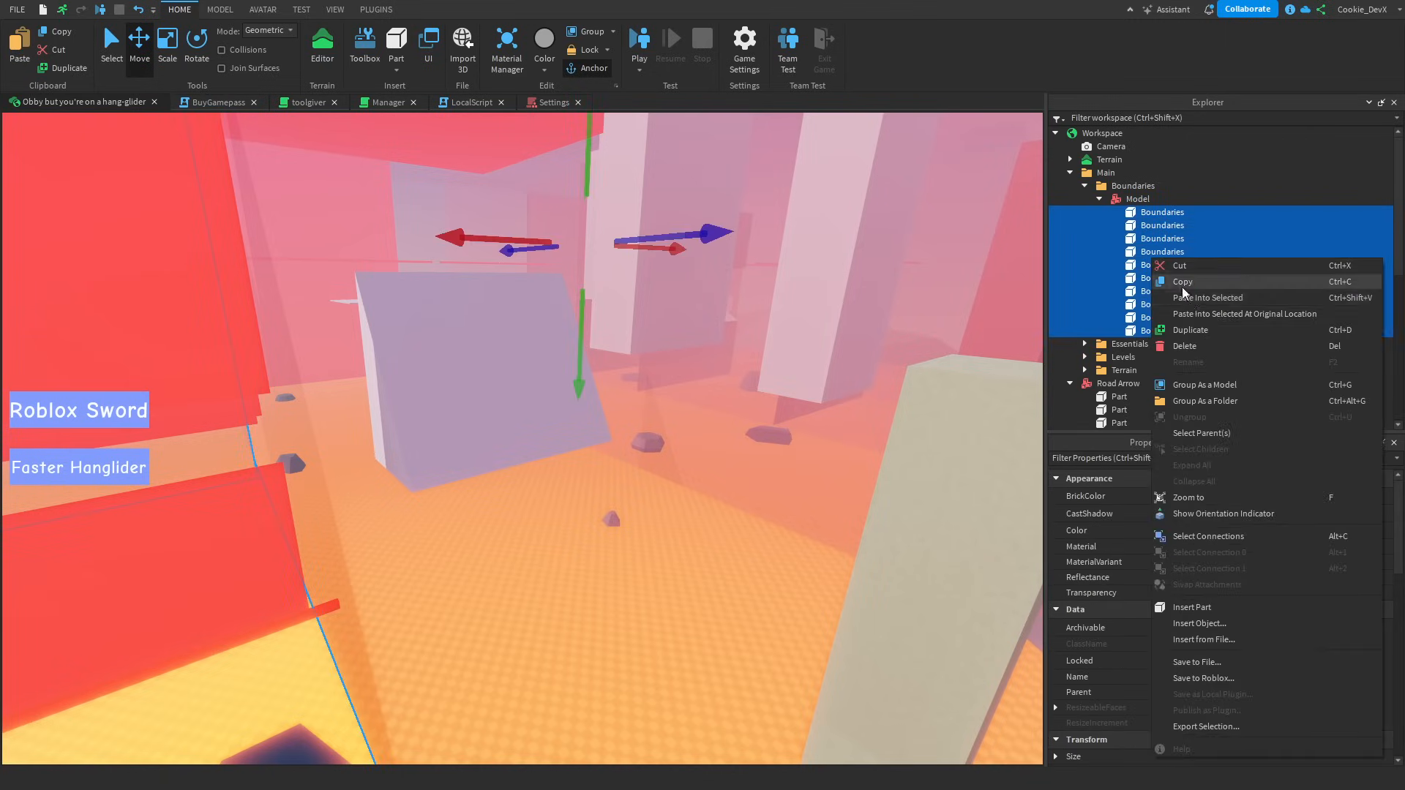
pyautogui.click(1209, 304)
pyautogui.moveTo(734, 304); pyautogui.dragTo(607, 318, button='right')
pyautogui.hotkey('ctrl', 'z')
# - Set the transparency of all ten Boundaries parts to 0
pyautogui.click(1159, 213)
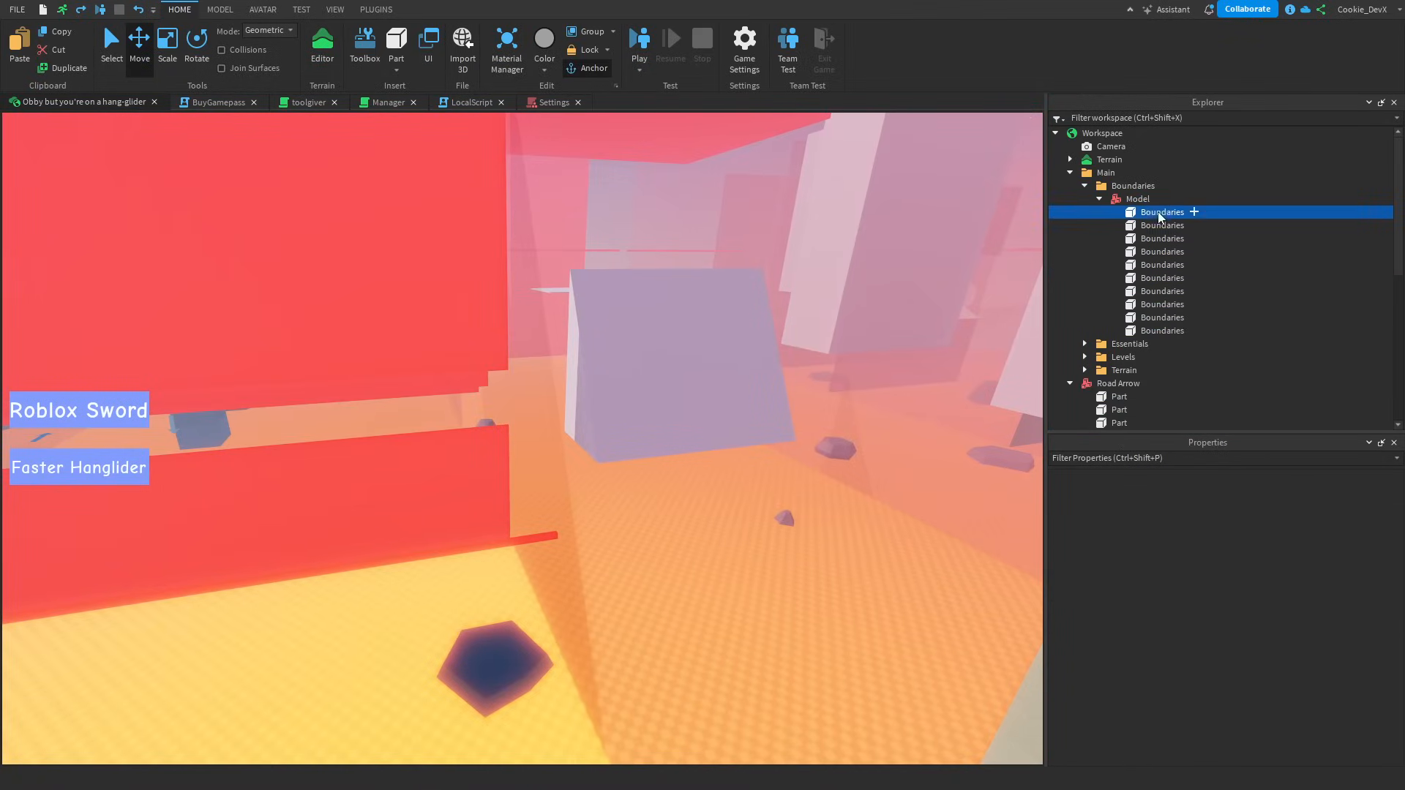
pyautogui.keyDown('shift'); pyautogui.click(1157, 333); pyautogui.keyUp('shift')
pyautogui.press('BackSpace')
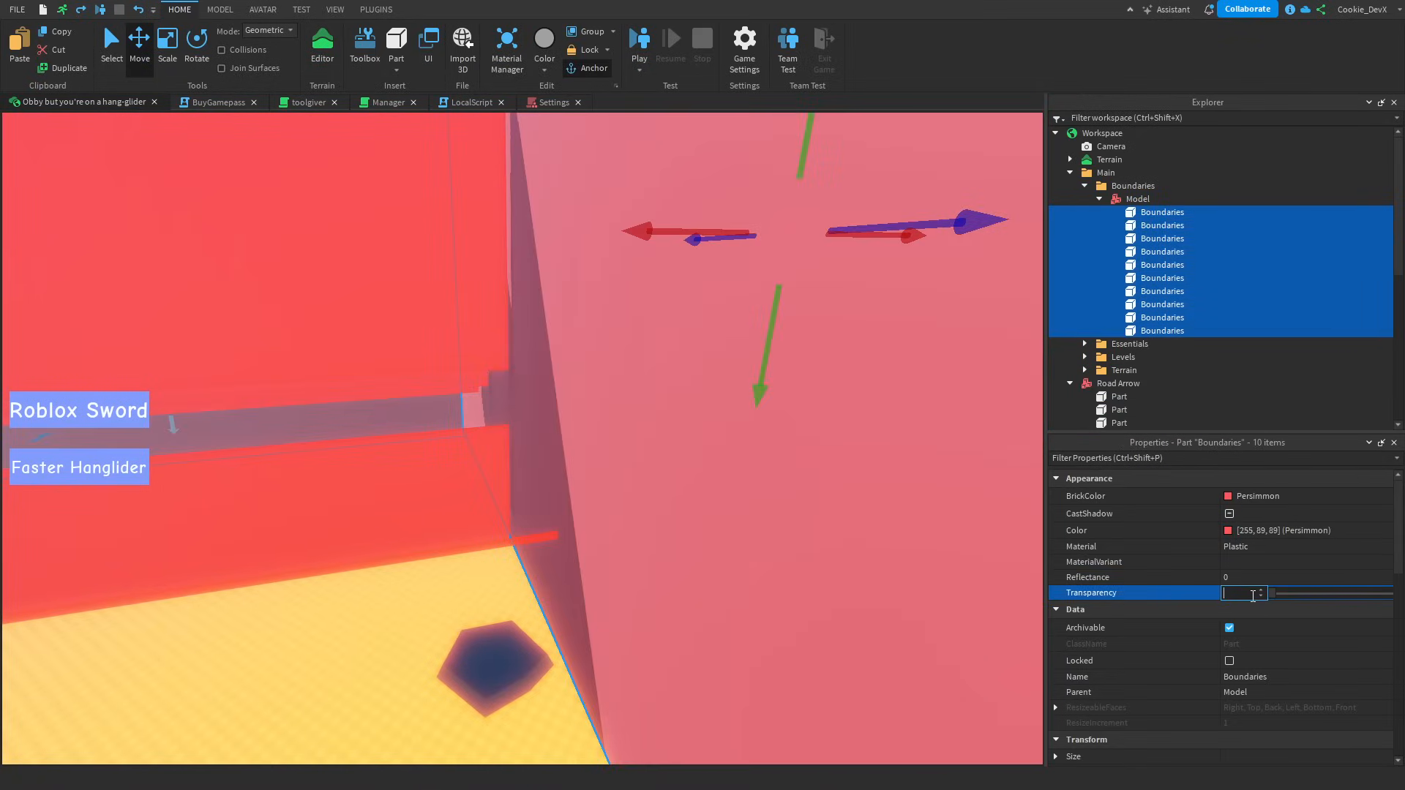
pyautogui.click(1197, 215)
pyautogui.click(755, 339)
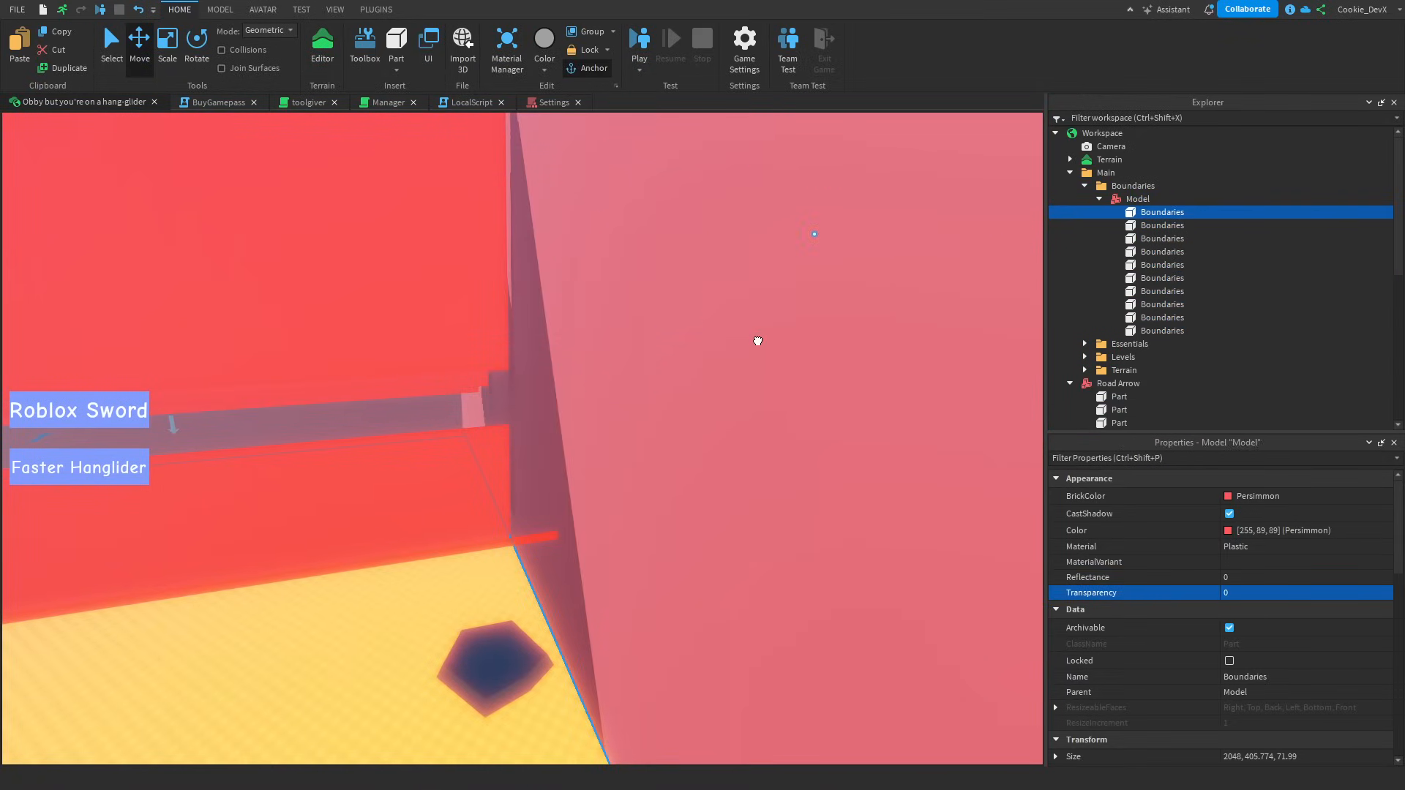
pyautogui.keyDown('alt'); pyautogui.click(734, 337); pyautogui.keyUp('alt')
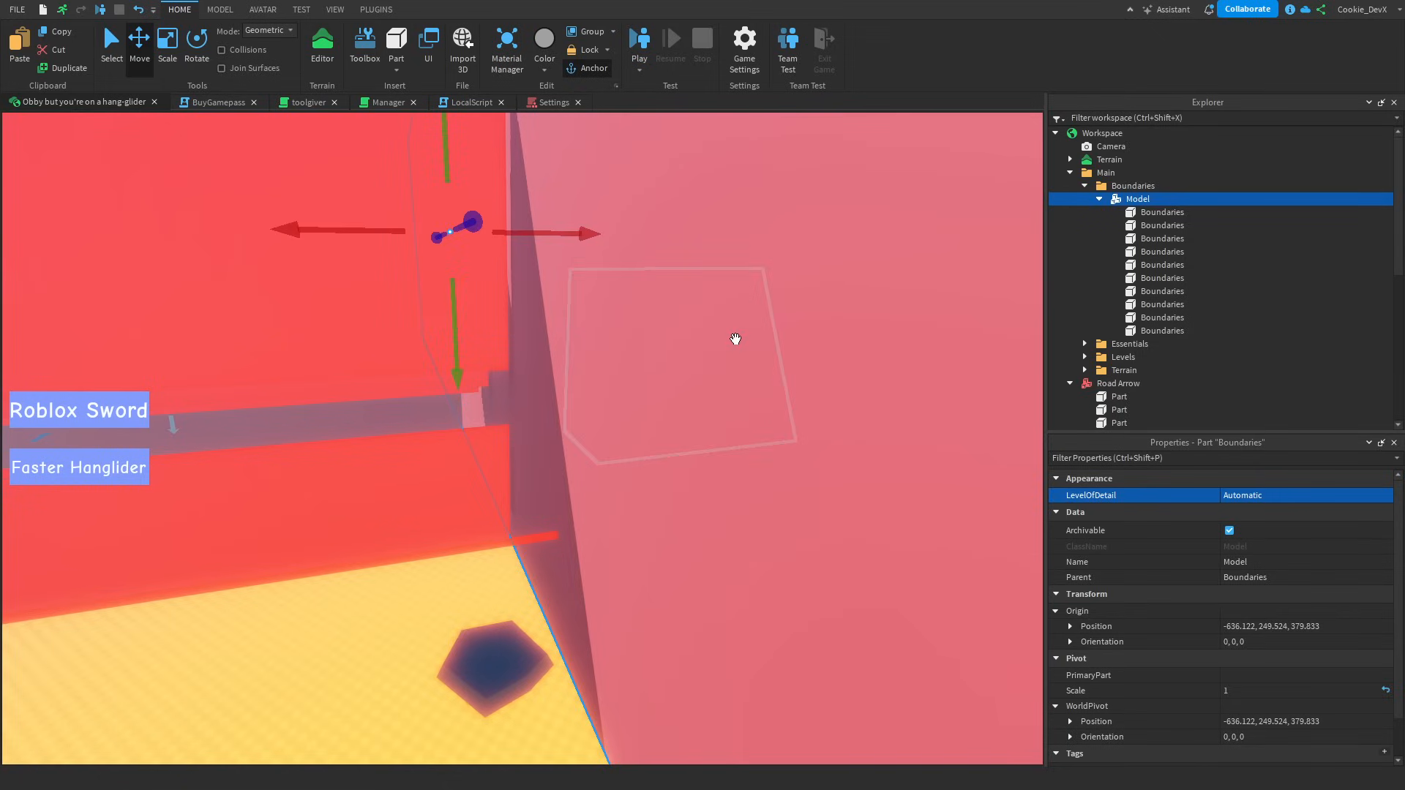
# - Try a Highlight on the second-to-last Boundaries part, view it from several angles, then delete it
pyautogui.click(1194, 317)
pyautogui.write('high')
pyautogui.press('Return')
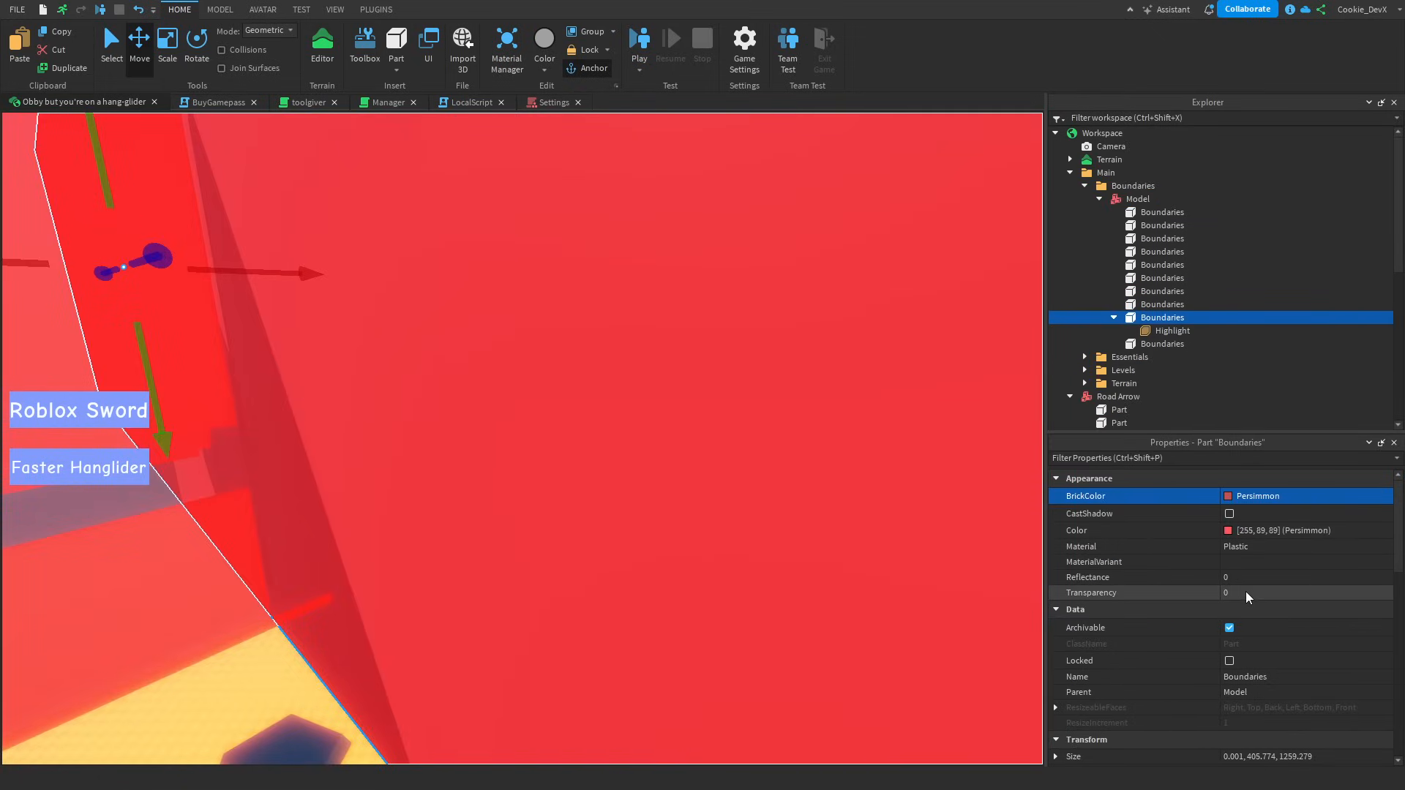
pyautogui.moveTo(1272, 597); pyautogui.dragTo(1181, 586)
pyautogui.moveTo(492, 424); pyautogui.dragTo(489, 427, button='right')
pyautogui.moveTo(568, 605); pyautogui.dragTo(568, 605, button='right')
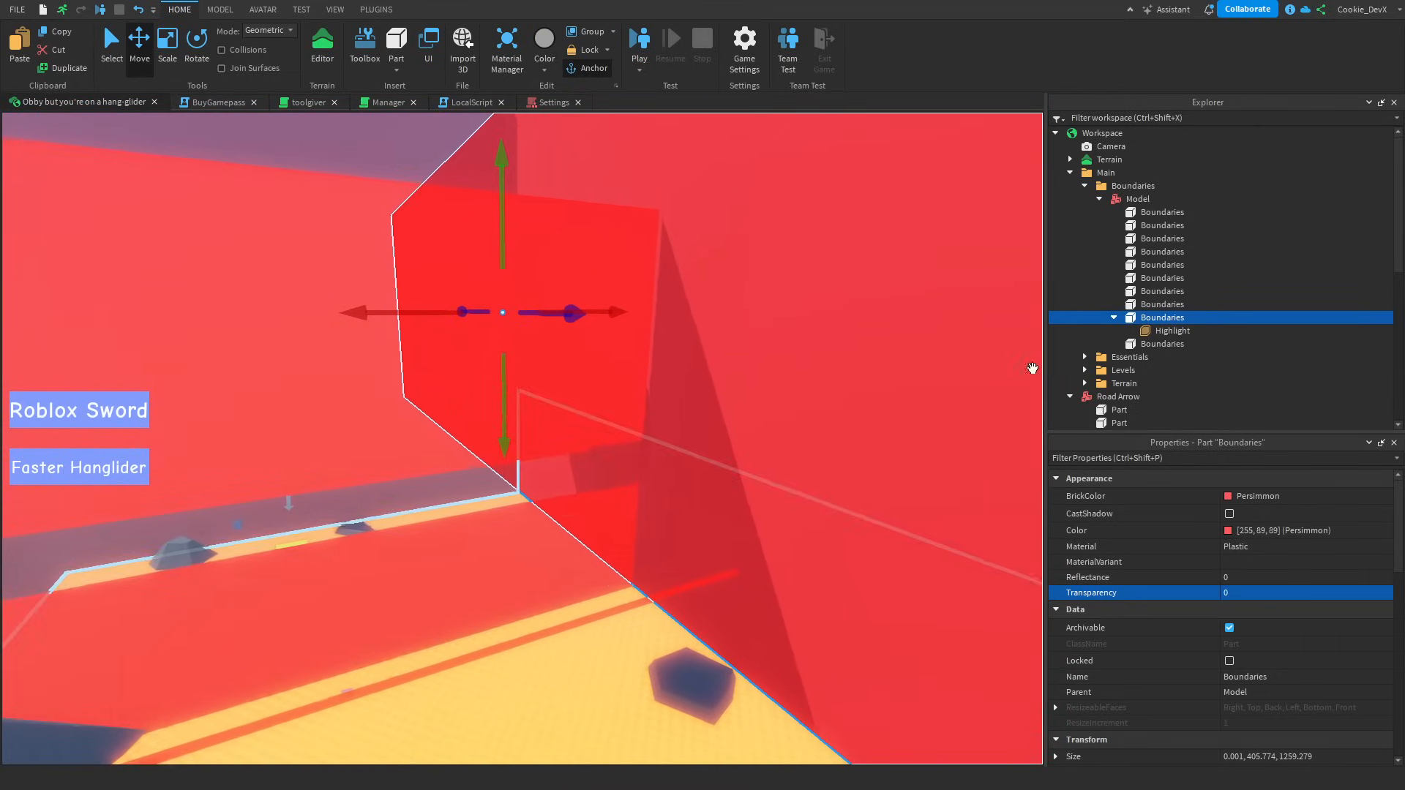
pyautogui.click(1143, 329)
pyautogui.press('Delete')
# - Set the transparency of all ten Boundaries parts to 1
pyautogui.click(1145, 328)
pyautogui.keyDown('shift'); pyautogui.click(1152, 214); pyautogui.keyUp('shift')
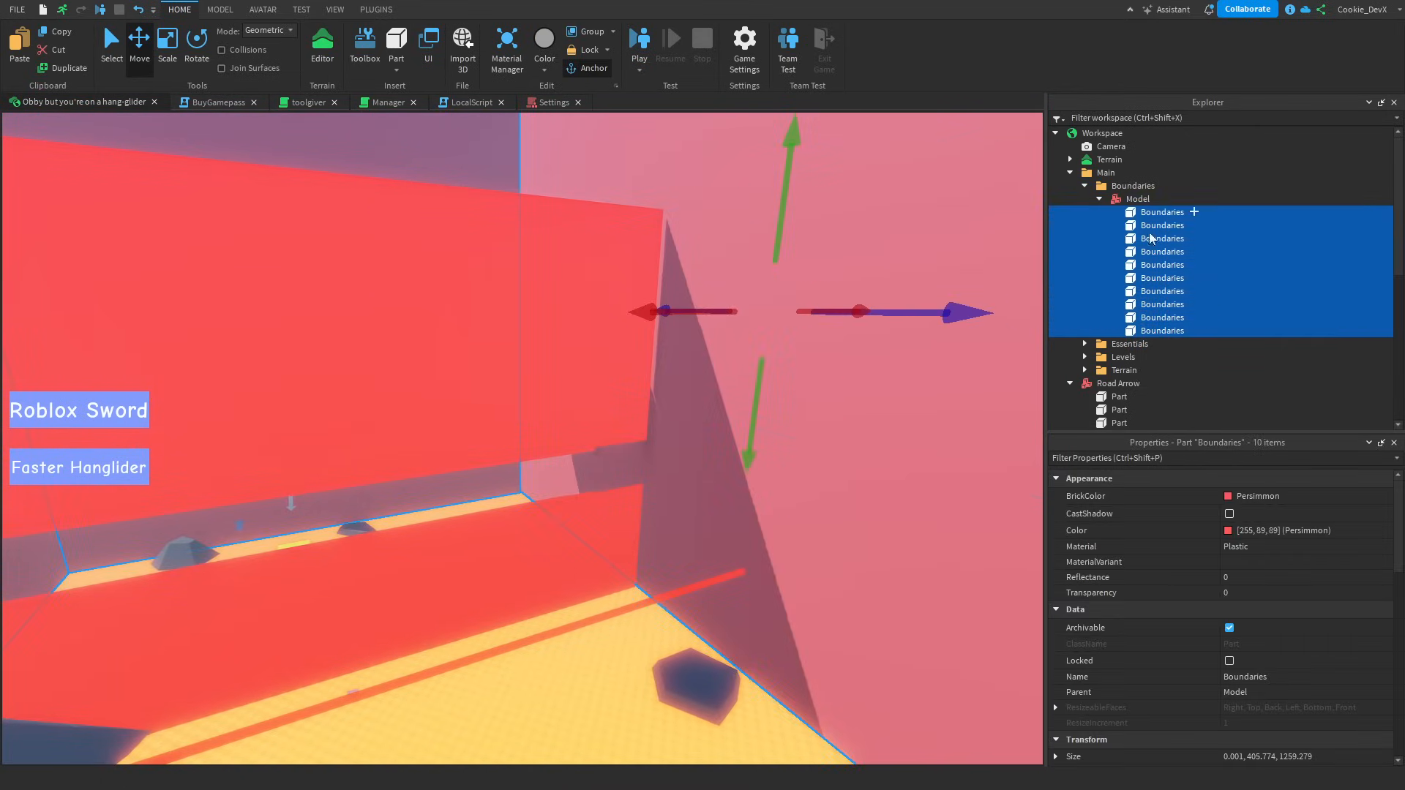
pyautogui.click(1239, 592)
pyautogui.write('1')
pyautogui.moveTo(1001, 458); pyautogui.dragTo(1001, 462, button='right')
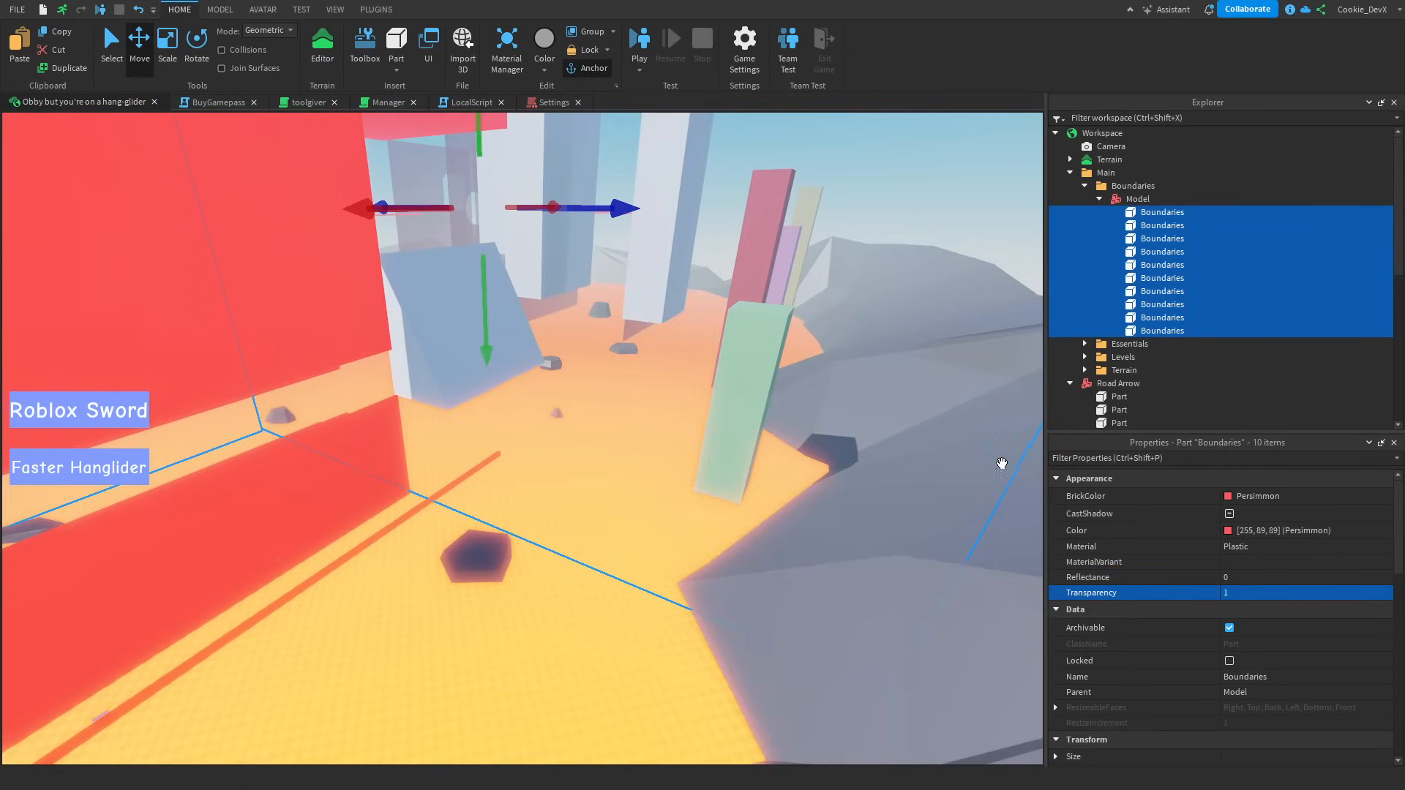
pyautogui.moveTo(897, 586); pyautogui.dragTo(889, 594, button='right')
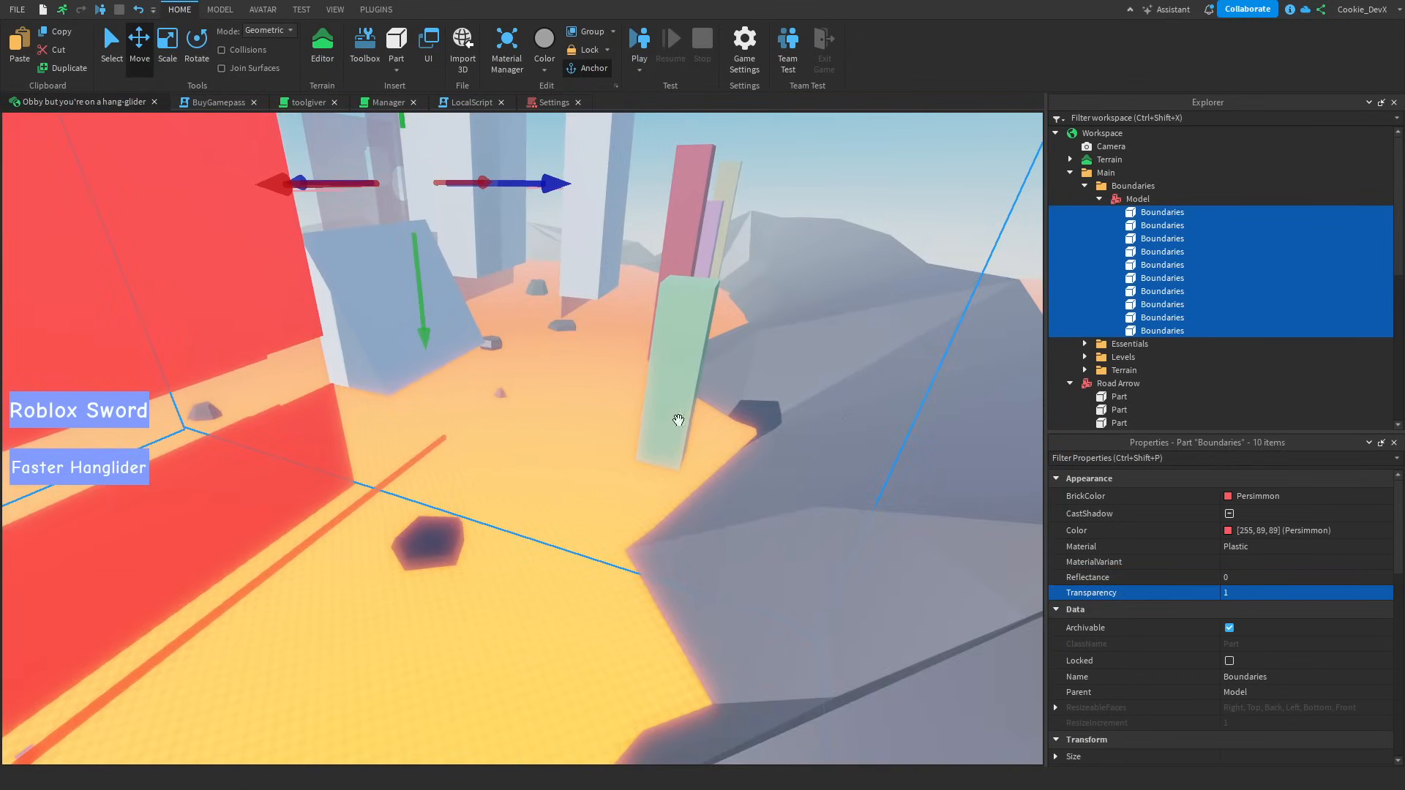
pyautogui.moveTo(677, 420); pyautogui.dragTo(672, 415, button='right')
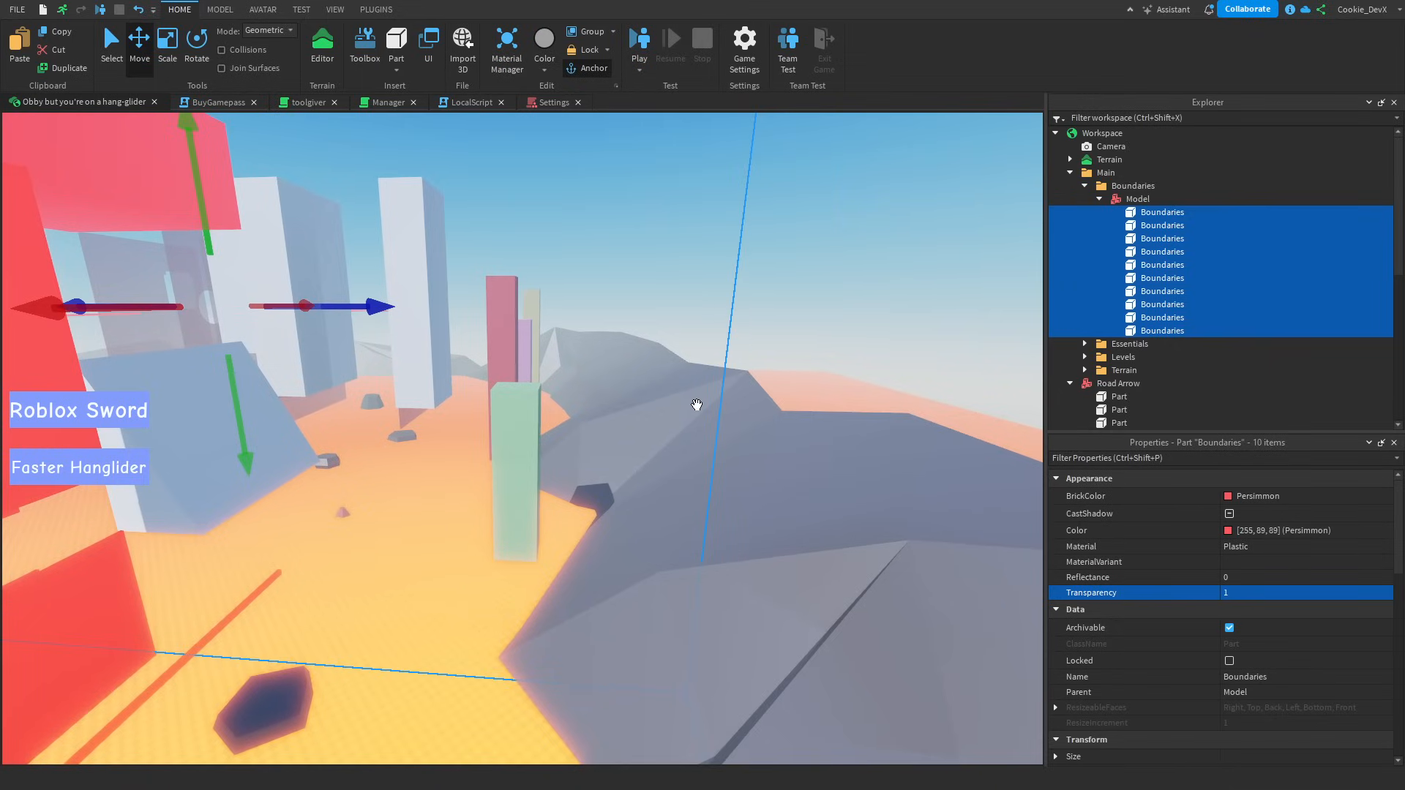
pyautogui.moveTo(691, 393); pyautogui.dragTo(668, 402, button='right')
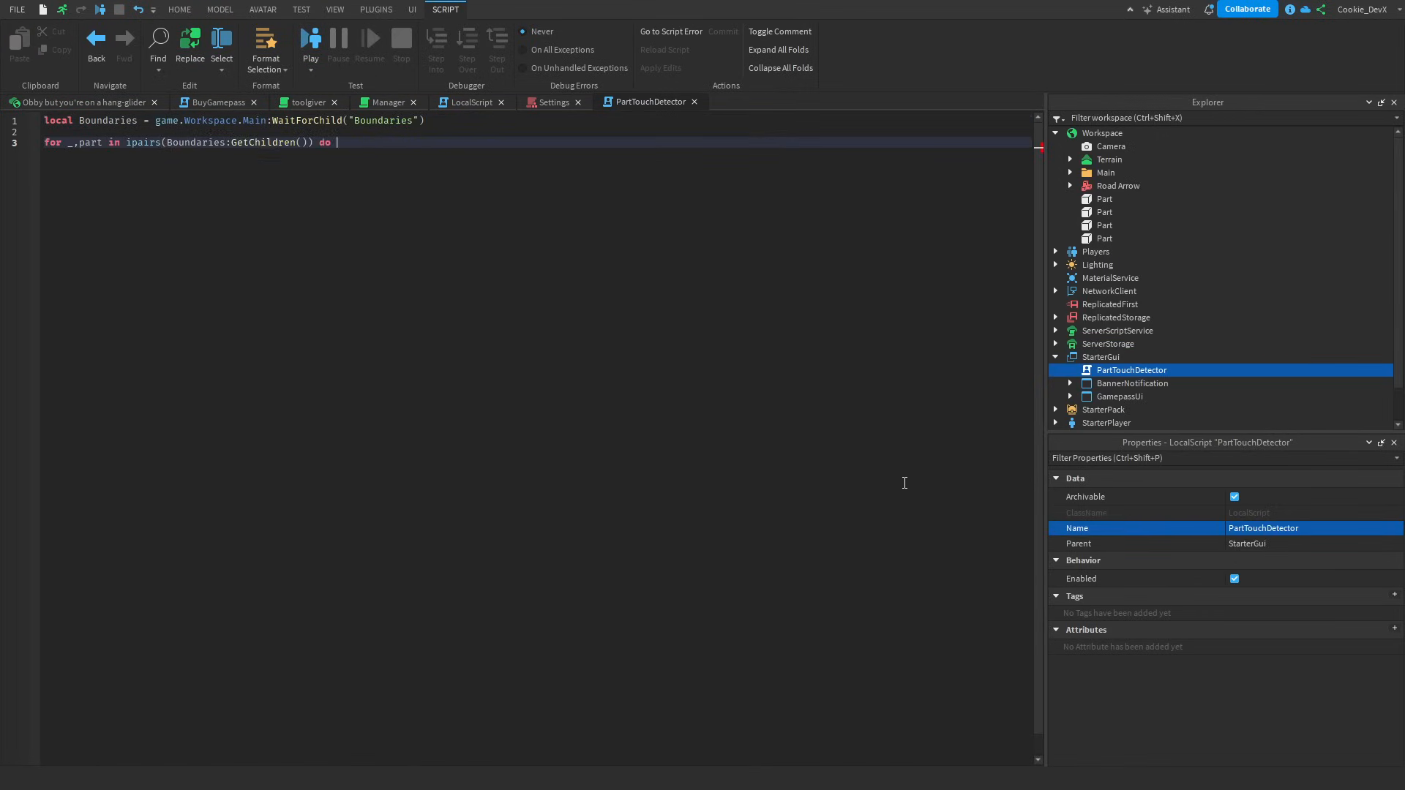
# - In the PartTouchDetector loop, connect a function(touched) to part.Touched that stores touched.parent.Humanoid in a local humanoid variable
pyautogui.press('Return')
pyautogui.write('part.Touched:Conne')
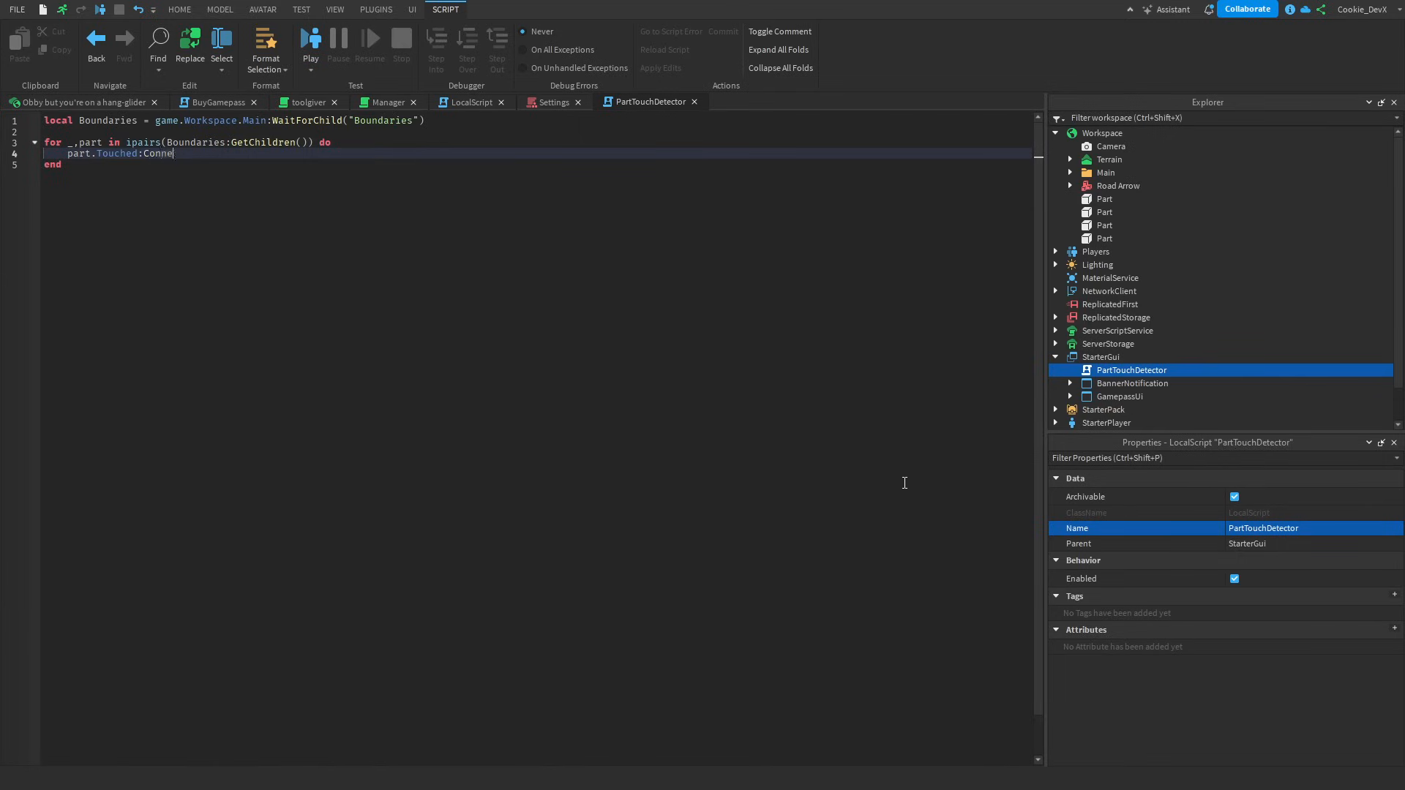
pyautogui.write('ct(function(touched)')
pyautogui.press('Return')
pyautogui.write('local humanoid = touched.parent.Humanoid')
# - Add an "if humanoid then" check to the touch function that prints "I was touched!"
pyautogui.press('Return')
pyautogui.write('if humanoid then')
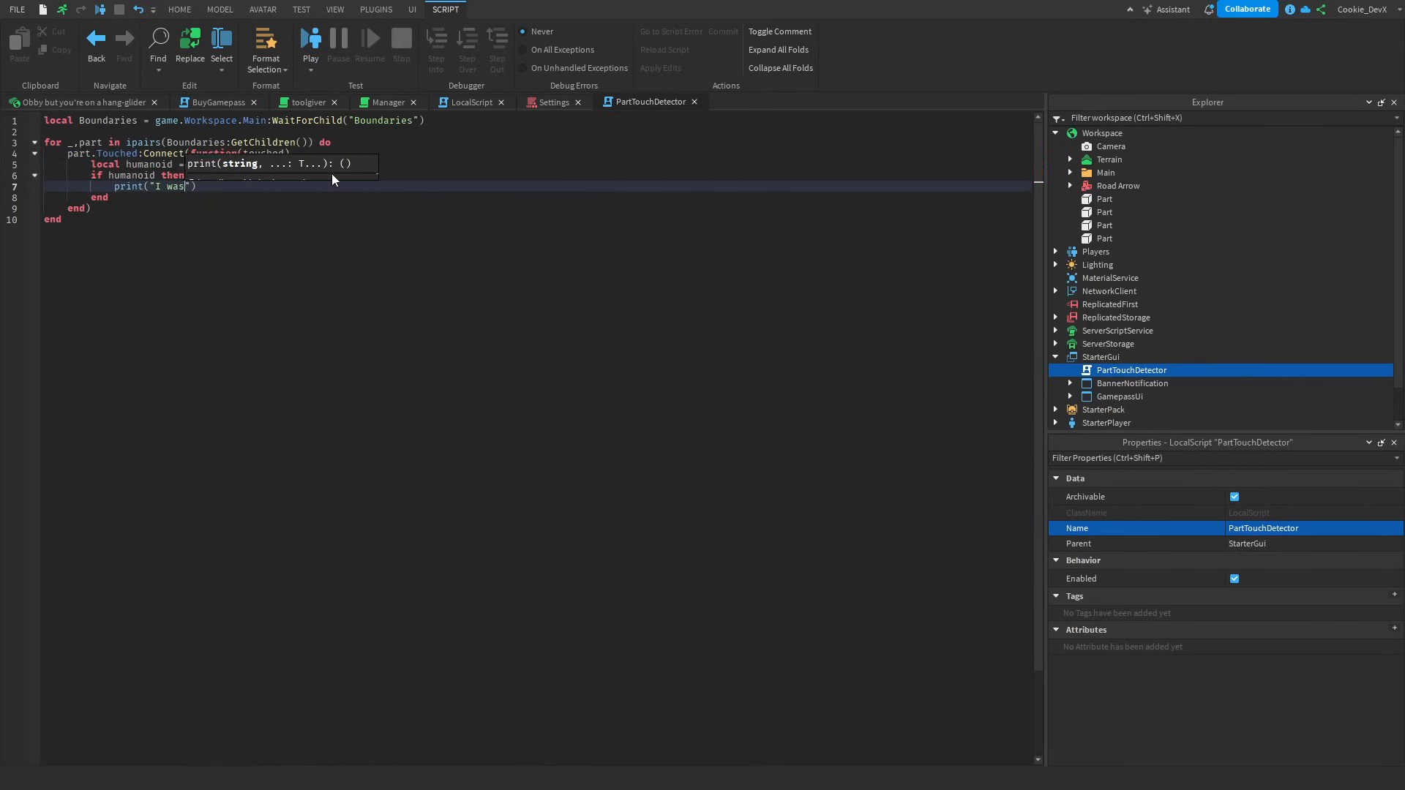
pyautogui.press('Return')
pyautogui.write('print("I was touched!")')
pyautogui.press('Return')
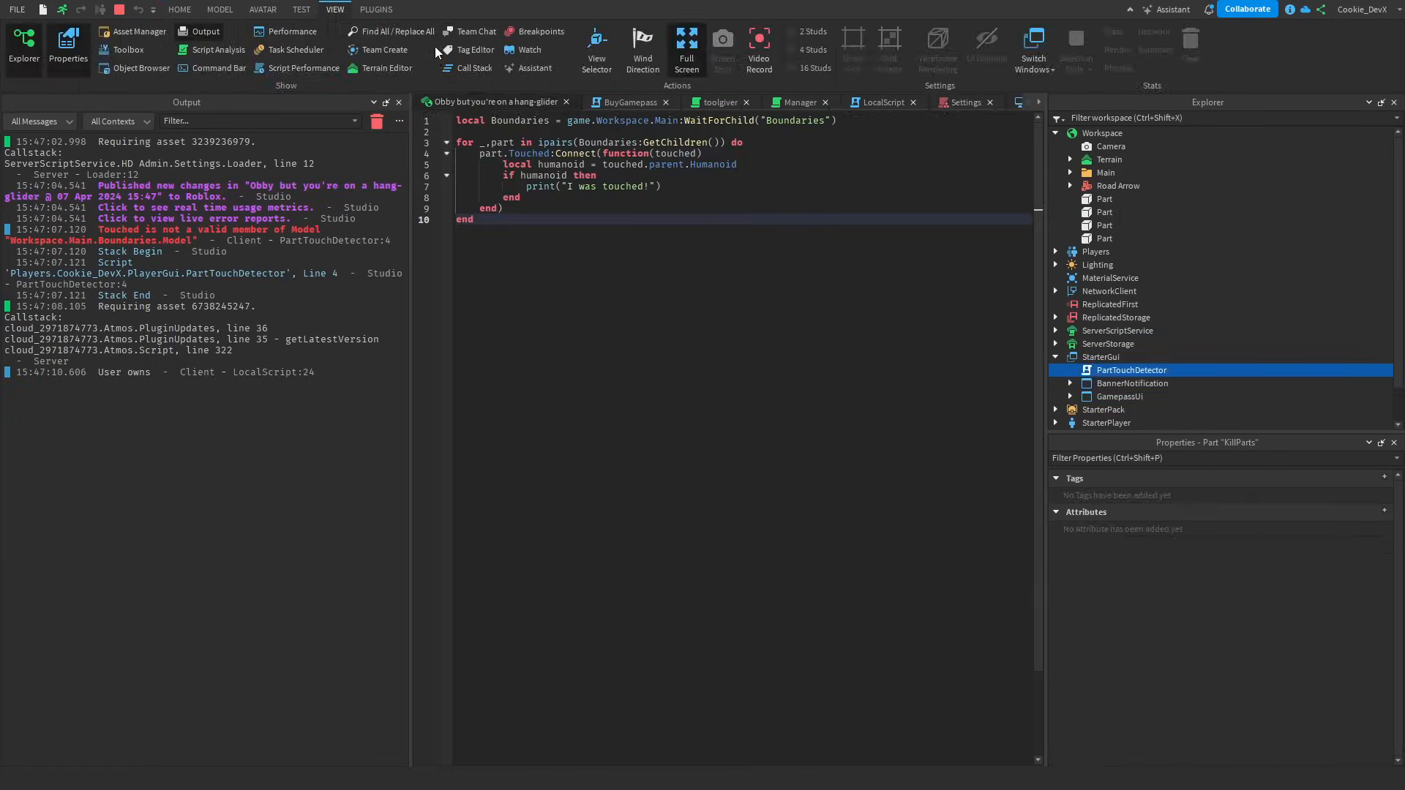
# - Stop the play test and reopen the PartTouchDetector script with the other scripts closed
pyautogui.click(119, 10)
pyautogui.click(666, 102)
pyautogui.click(647, 102)
pyautogui.click(647, 103)
pyautogui.doubleClick(1175, 371)
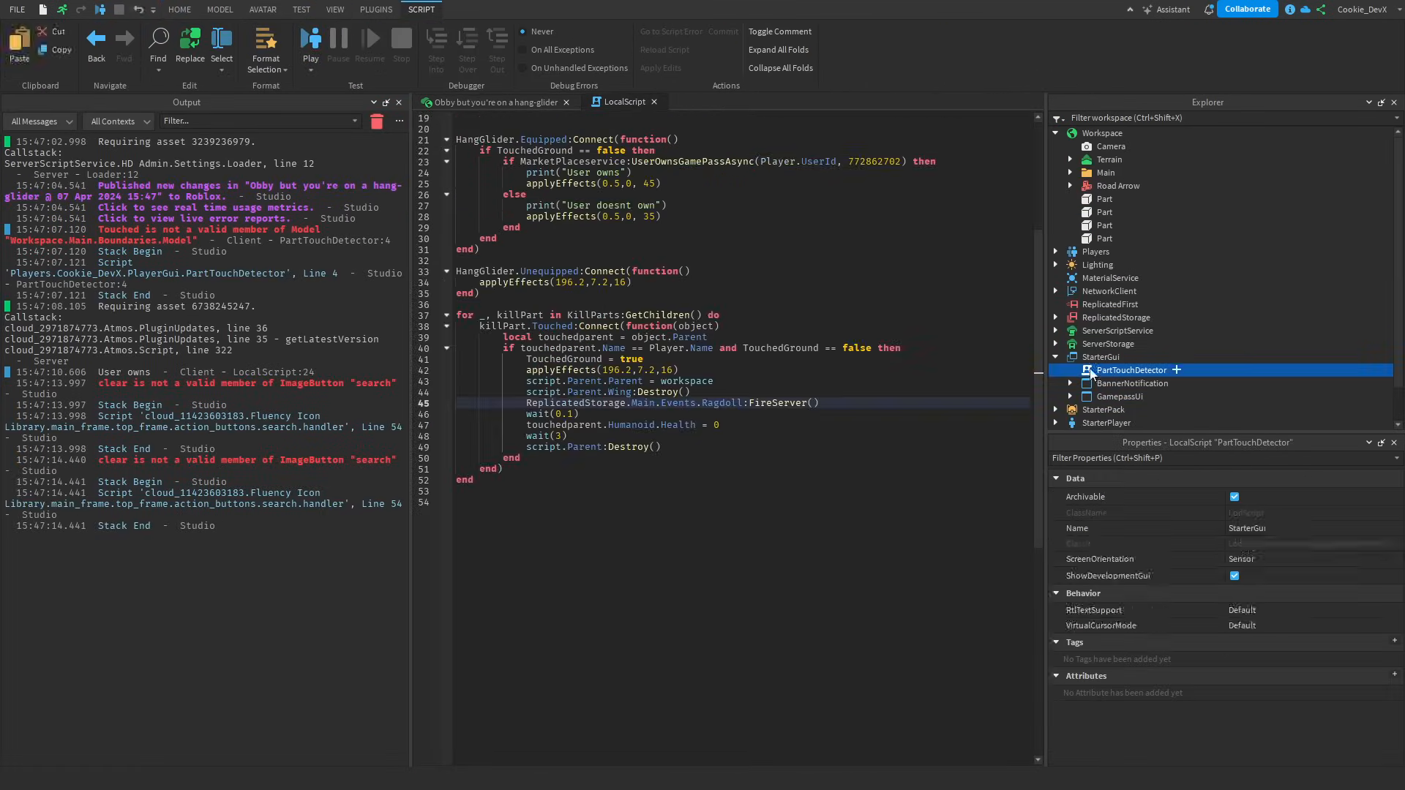
pyautogui.click(656, 103)
# - Expand Main, Boundaries and Model in the Explorer tree to show where the Boundaries parts are nested
pyautogui.click(768, 143)
pyautogui.press('Return')
pyautogui.click(1070, 173)
pyautogui.click(1085, 186)
pyautogui.click(1099, 199)
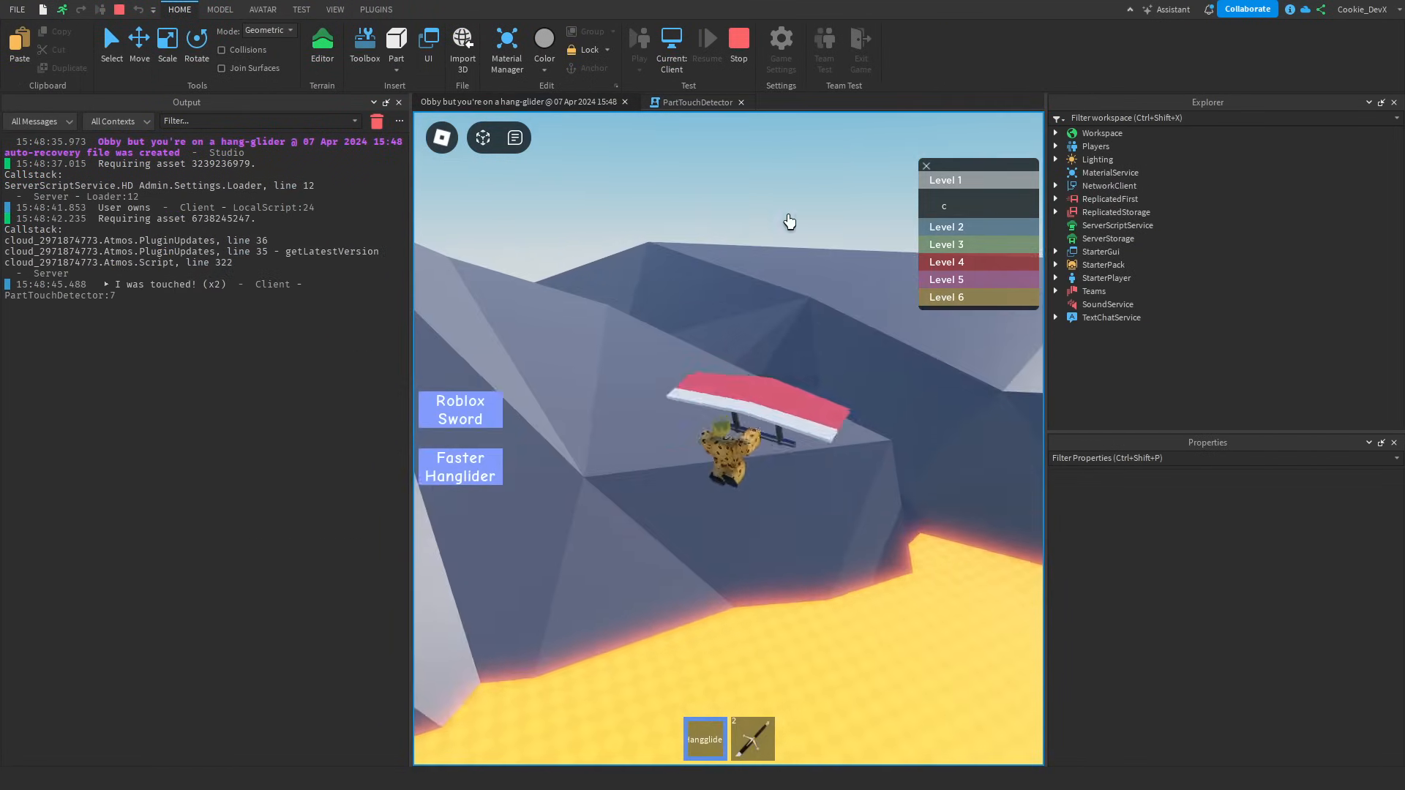
# - Stop the play test and declare "local Debounce = false" below the Boundaries variable in PartTouchDetector
pyautogui.click(739, 45)
pyautogui.click(659, 102)
pyautogui.click(882, 121)
pyautogui.press('Return')
pyautogui.write('local Debounce = false')
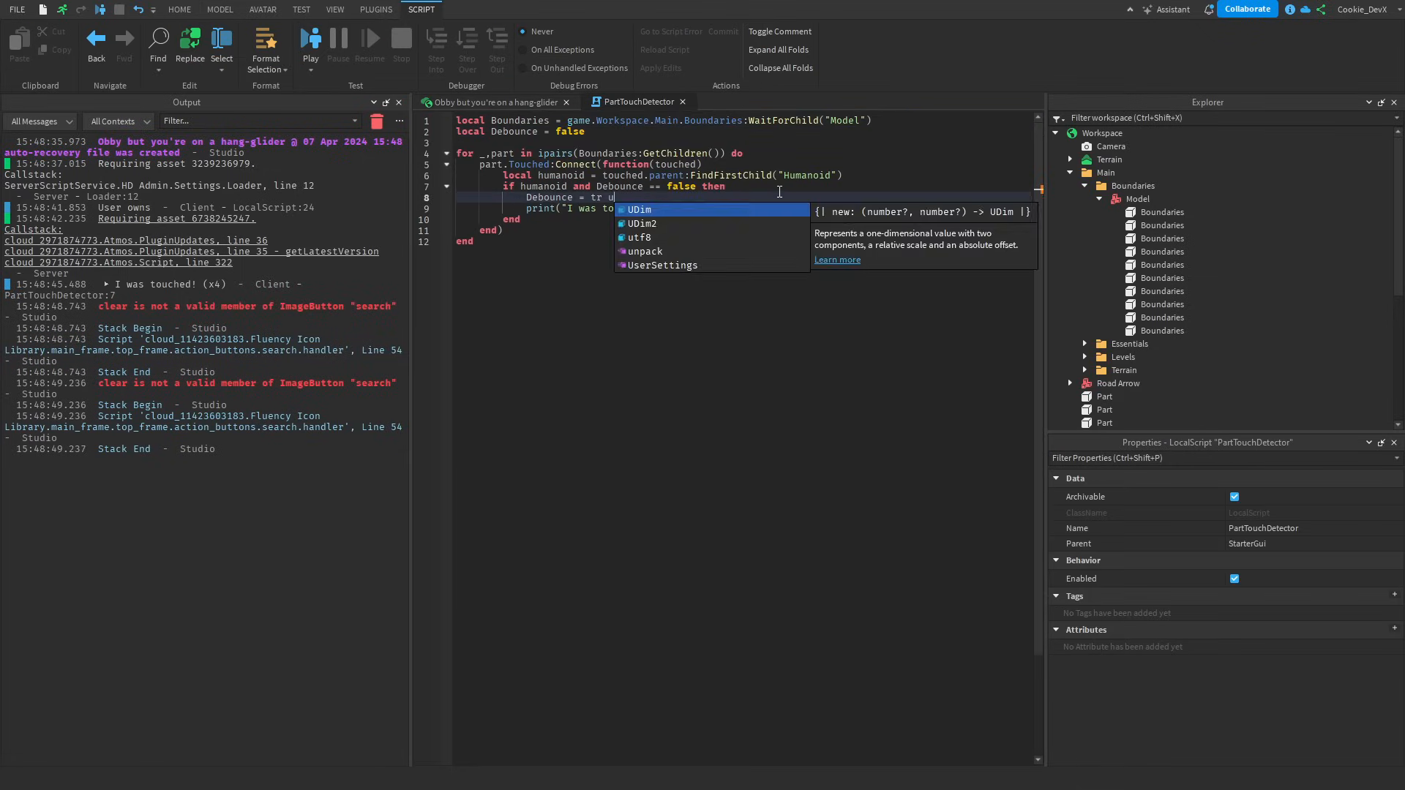
# - Assign Debounce = true as the first line inside the humanoid check and select the print statement below it
pyautogui.press('BackSpace')
pyautogui.press('BackSpace')
pyautogui.write('ue')
pyautogui.press('Return')
pyautogui.moveTo(664, 219); pyautogui.dragTo(534, 212)
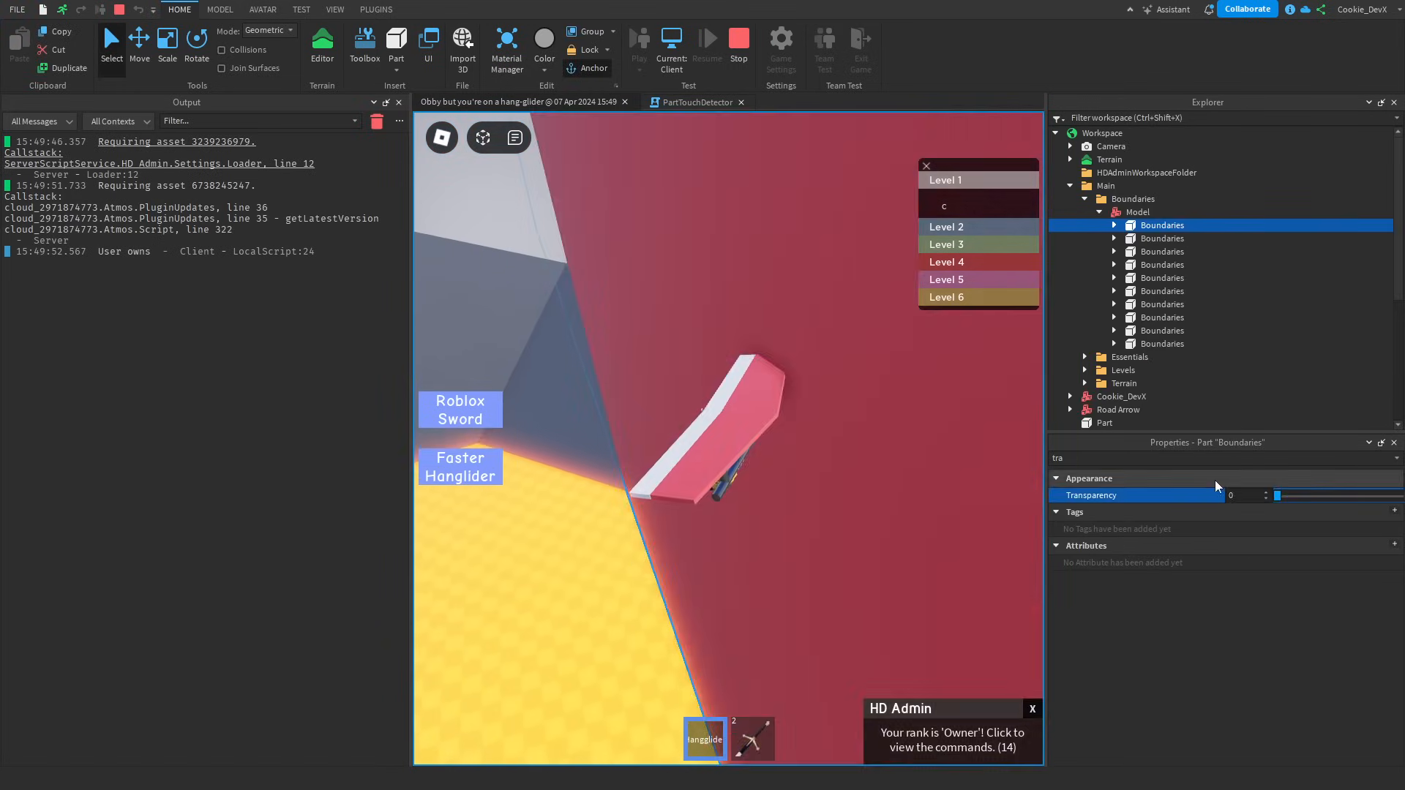
# - Return to the PartTouchDetector script, then search all scripts for "Health = 0" and move the results window aside
pyautogui.click(674, 98)
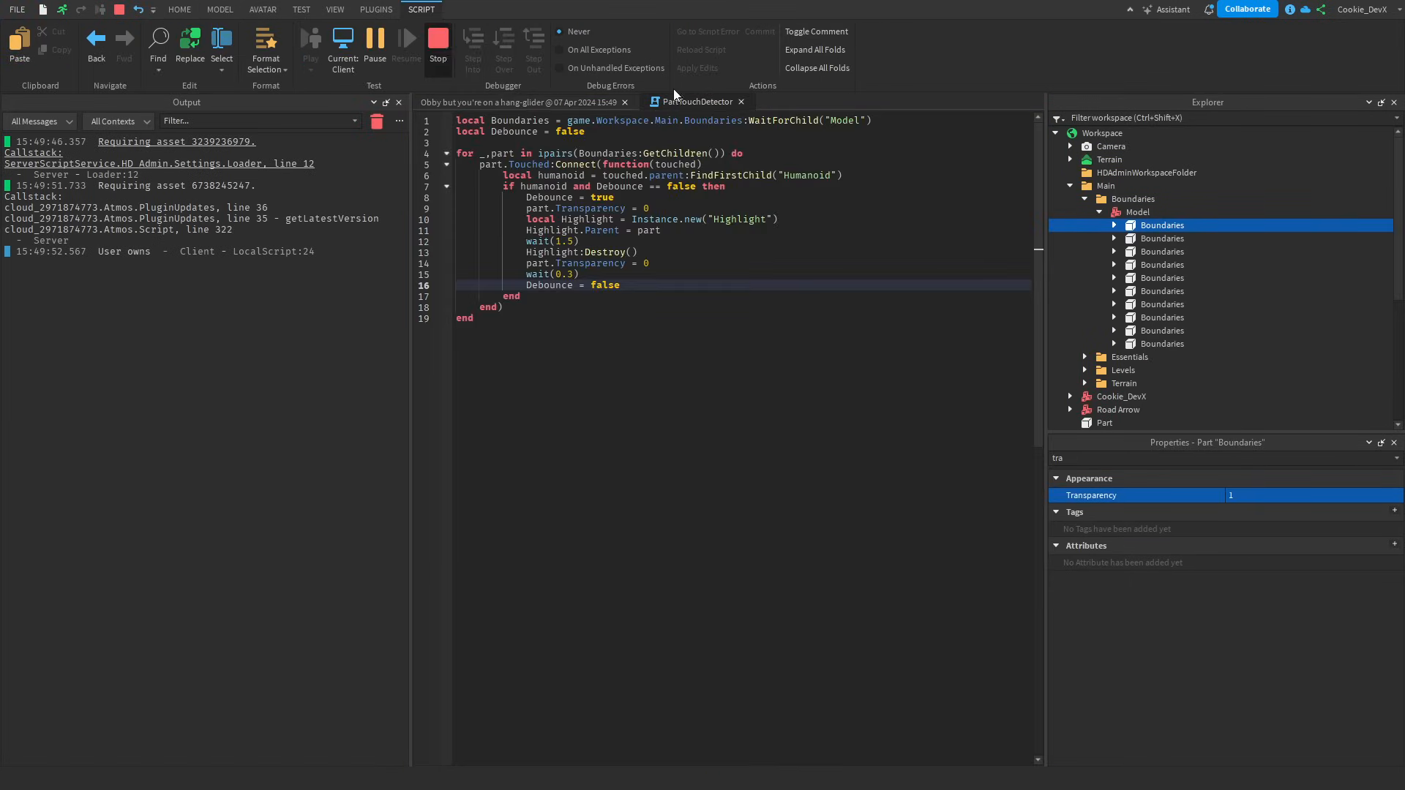
pyautogui.click(545, 198)
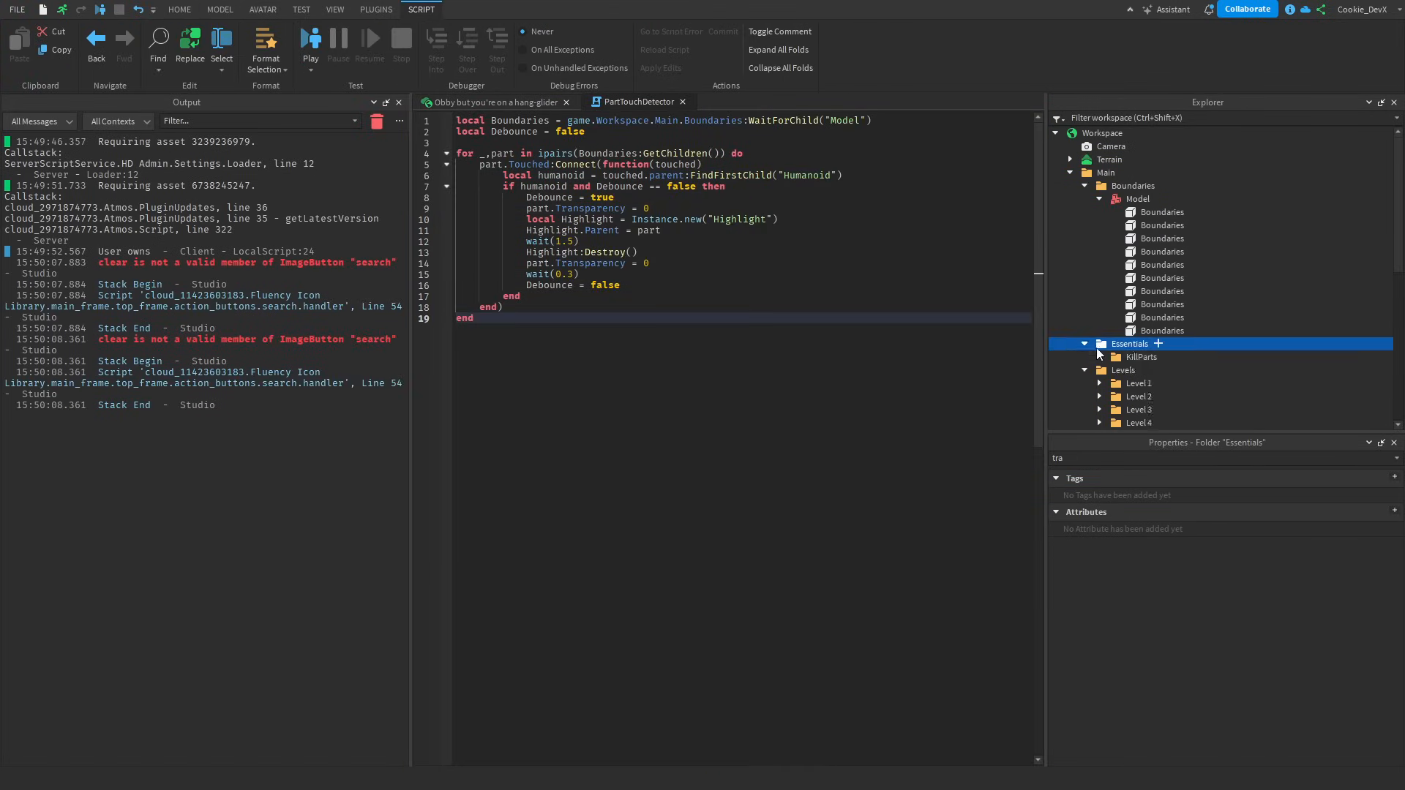
pyautogui.hotkey('ctrl', 'shift', 'f')
pyautogui.write('Health = 0')
pyautogui.click(951, 401)
pyautogui.moveTo(909, 334); pyautogui.dragTo(1144, 316)
# - Examine the Character check in WinPartHandler and the Health = 0 match in the Hangglider LocalScript, then close the script
pyautogui.doubleClick(702, 327)
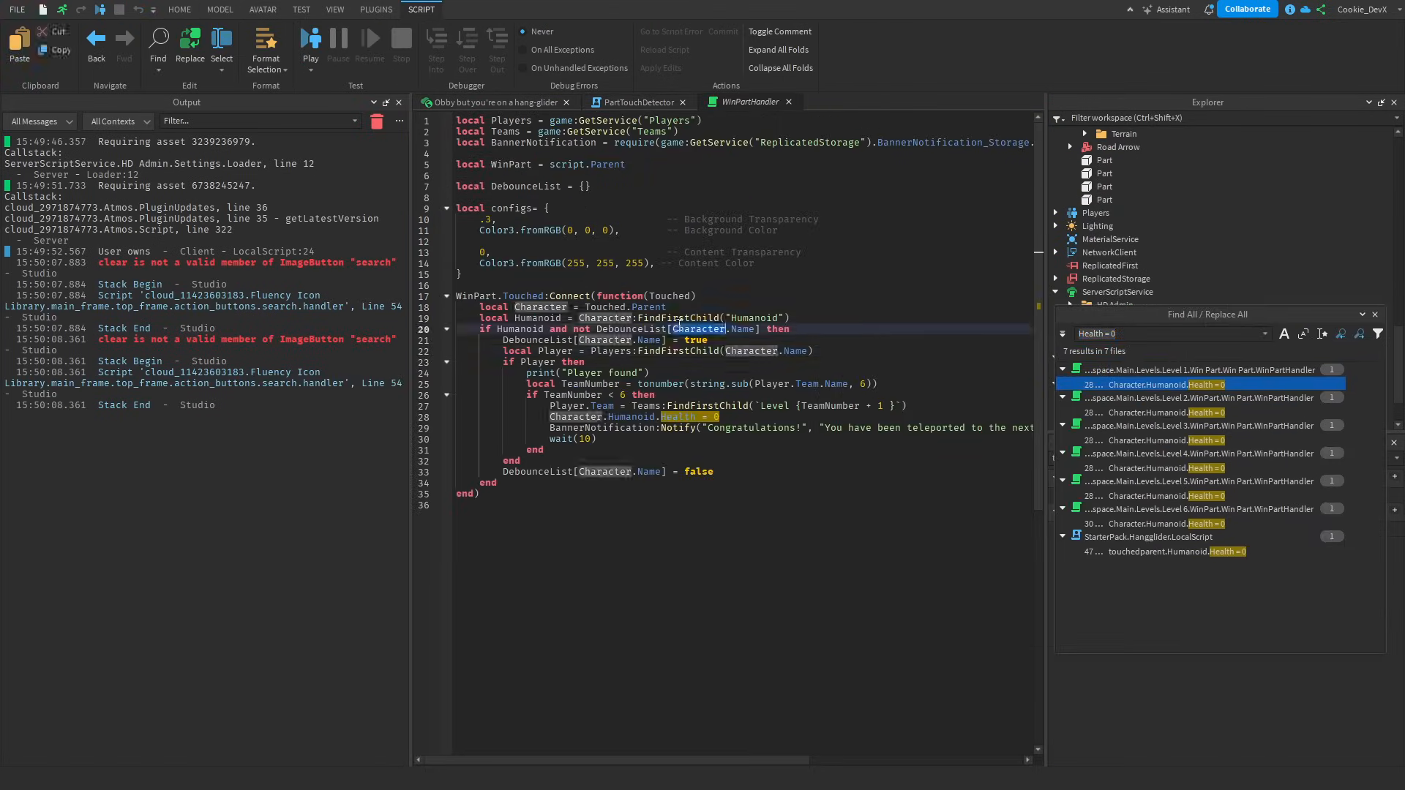
pyautogui.click(1177, 551)
pyautogui.hotkey('ctrl', 'w')
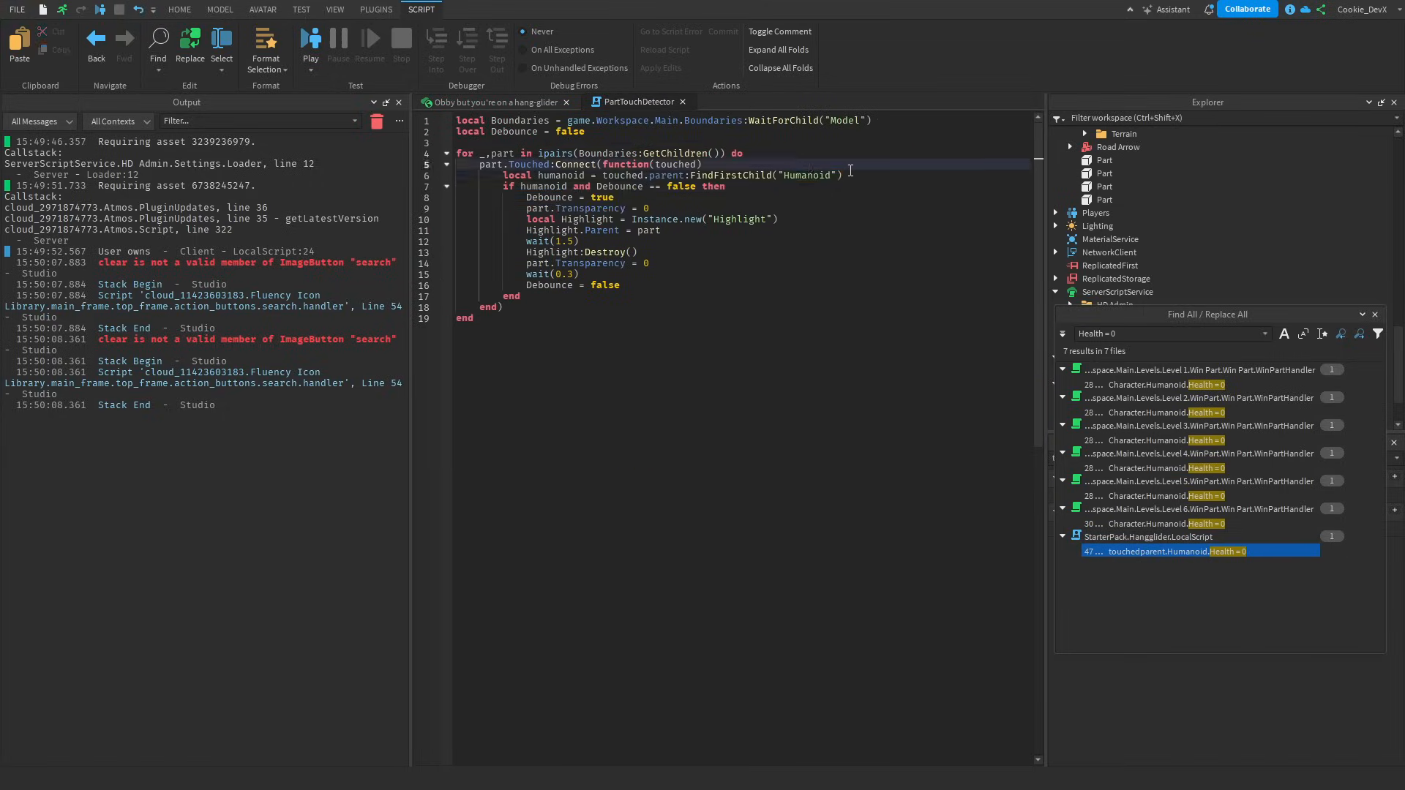
# - Play-test the touch detection by flying the hang-glider in the game view, then stop the test
pyautogui.press('F5')
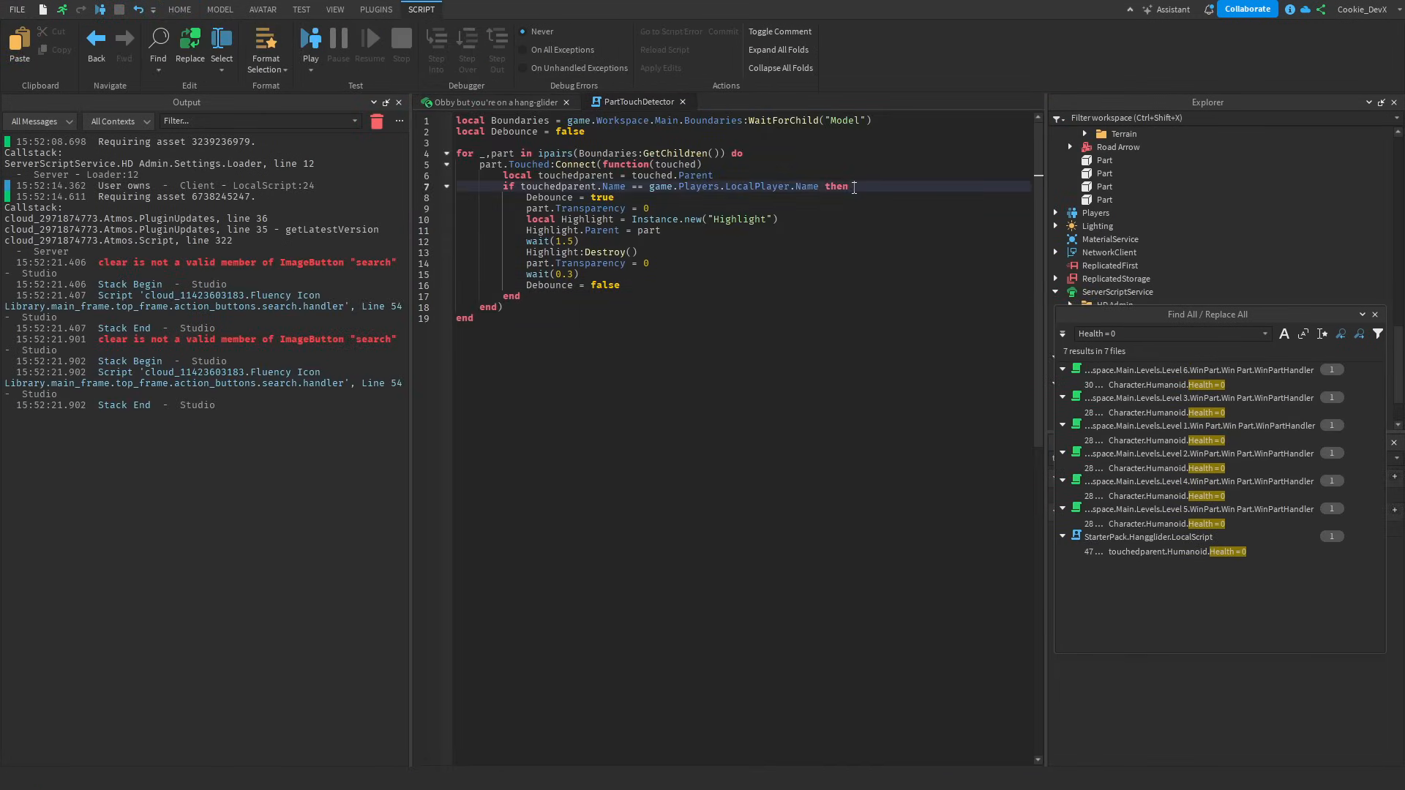
pyautogui.click(480, 101)
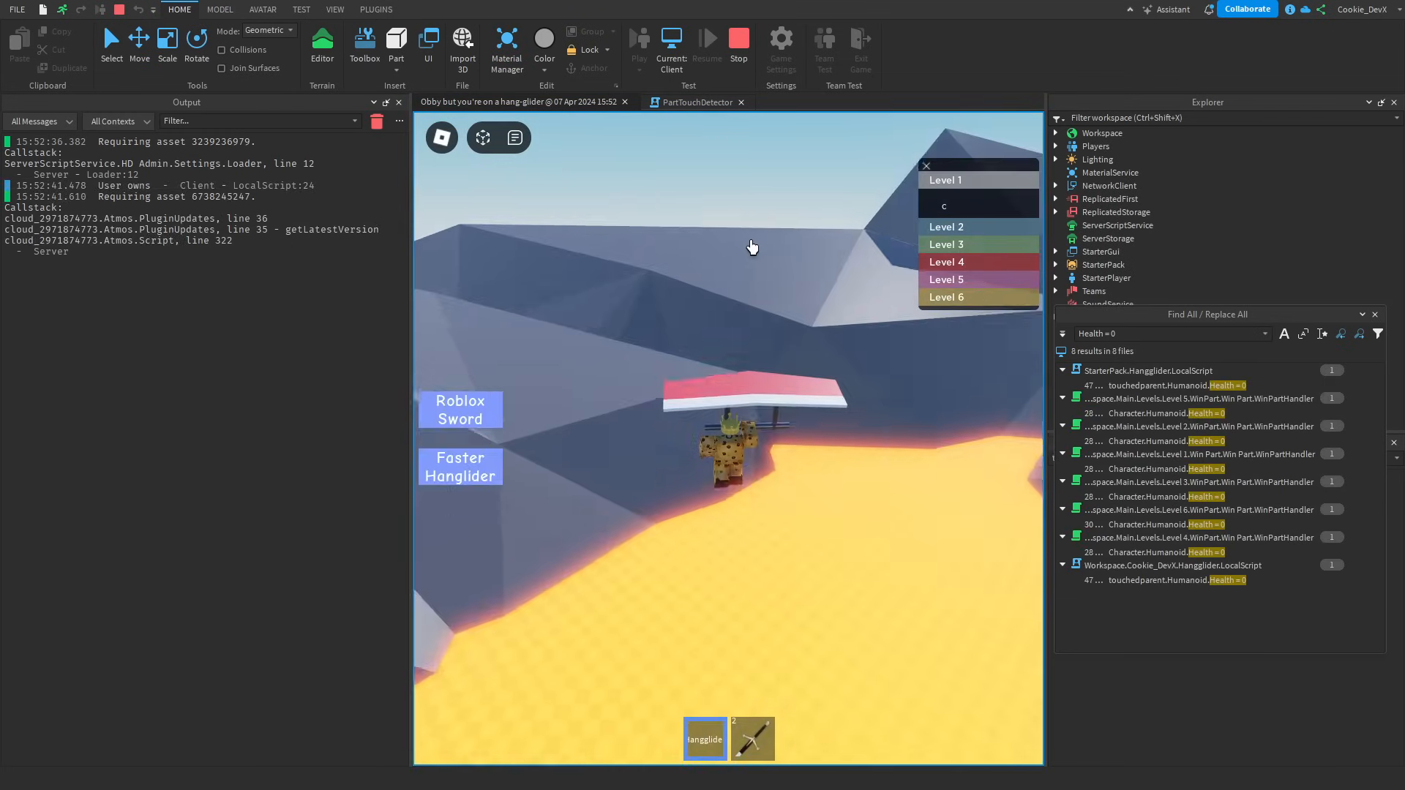
pyautogui.click(739, 38)
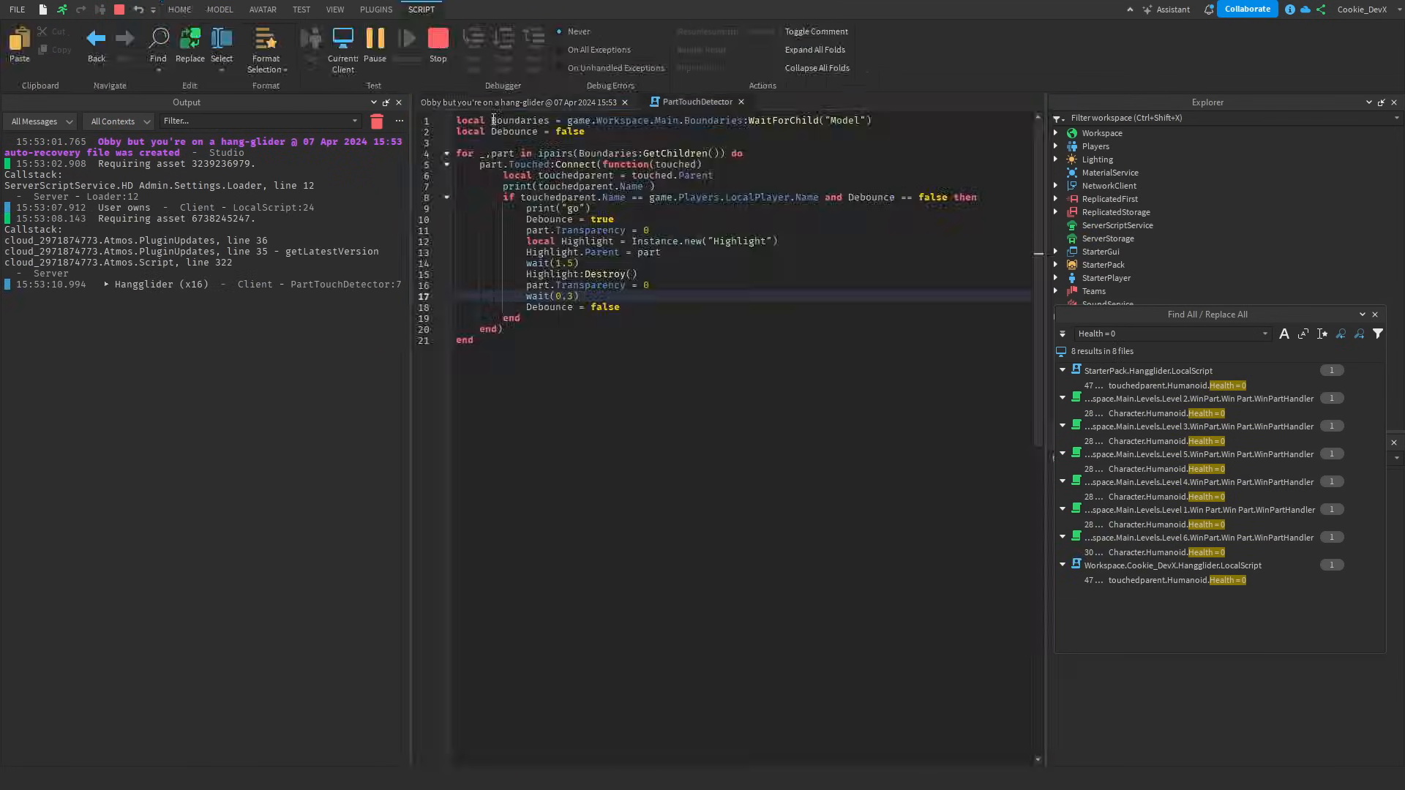
# - Play-test the PartTouchDetector script by gliding into the red boundary walls, then stop the test
pyautogui.click(516, 101)
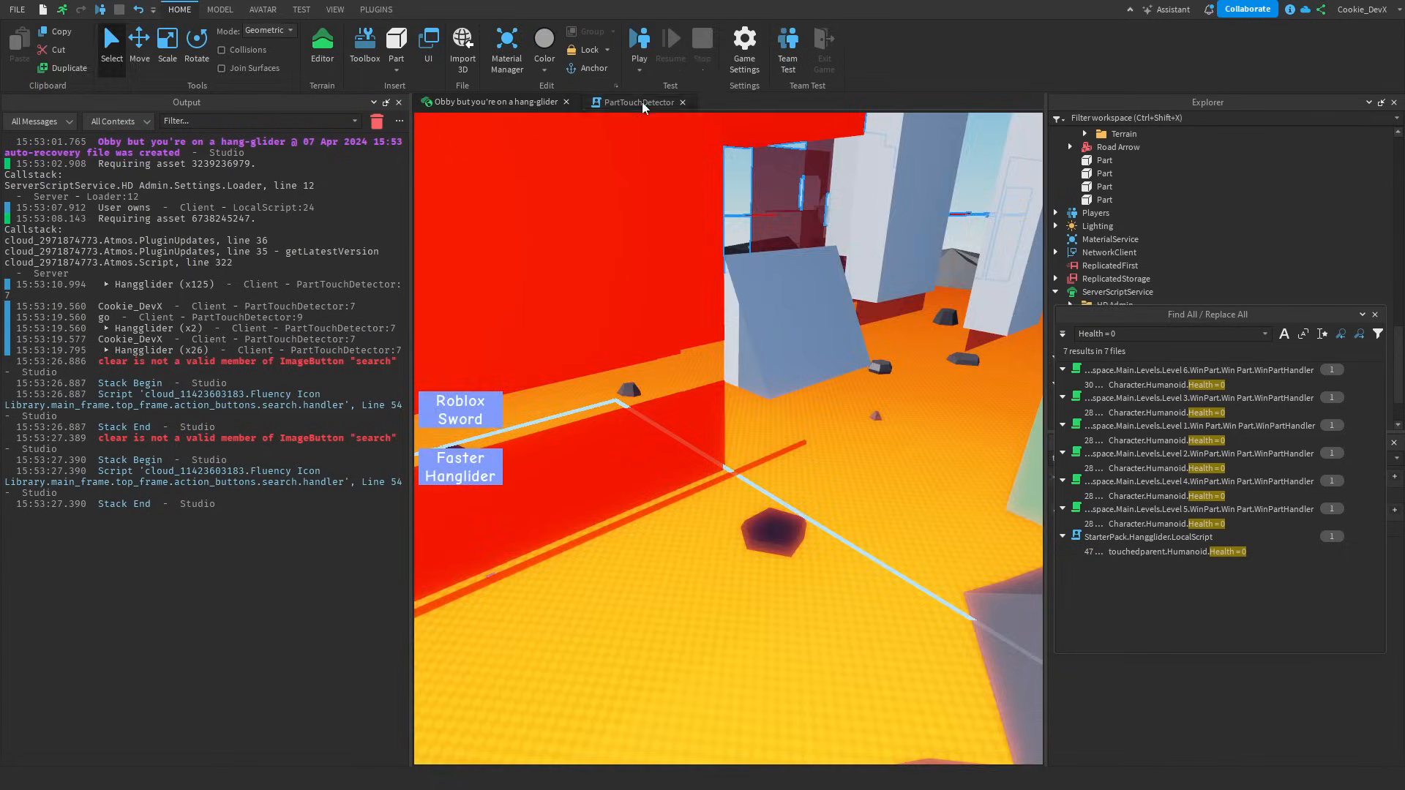
pyautogui.click(635, 104)
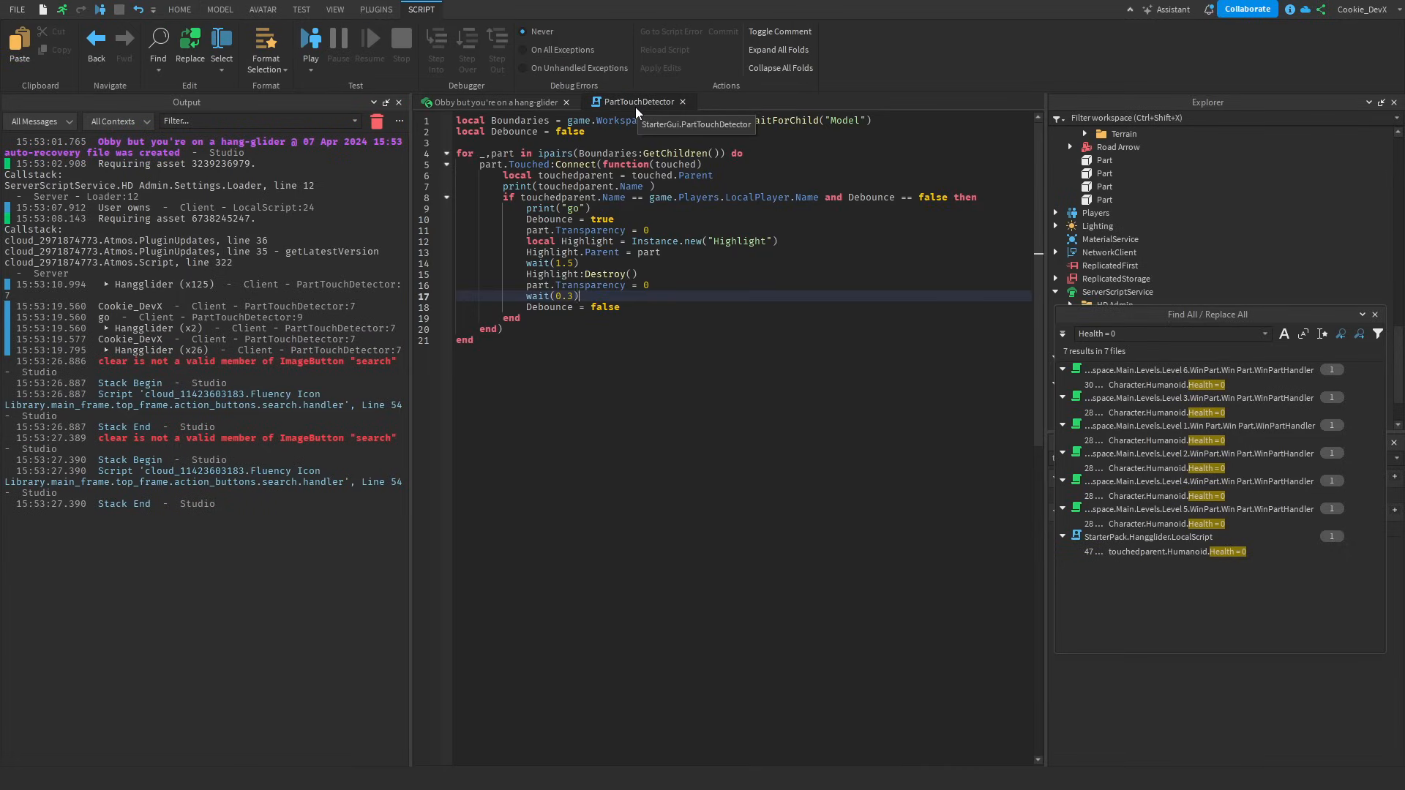
pyautogui.click(578, 373)
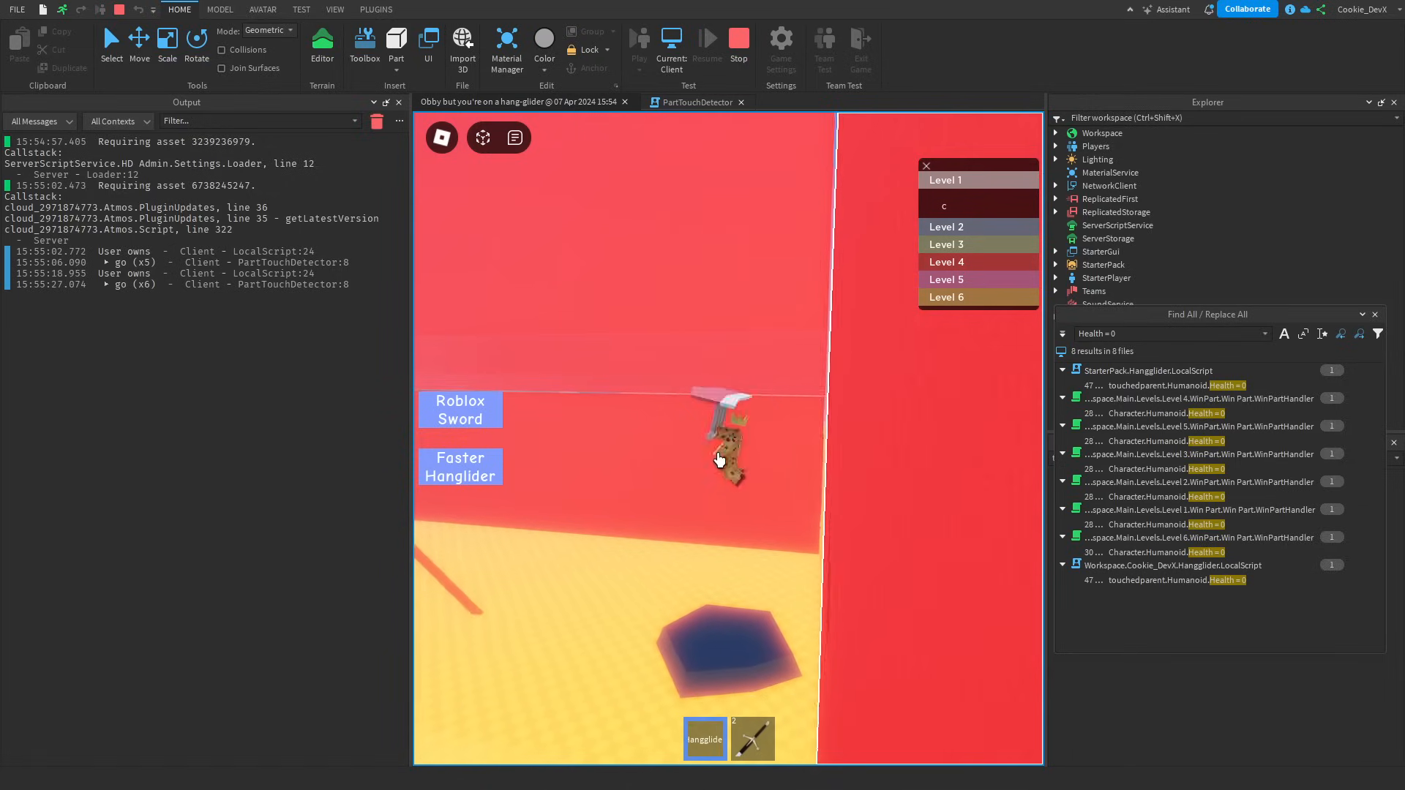
pyautogui.hotkey('shift', 'F5')
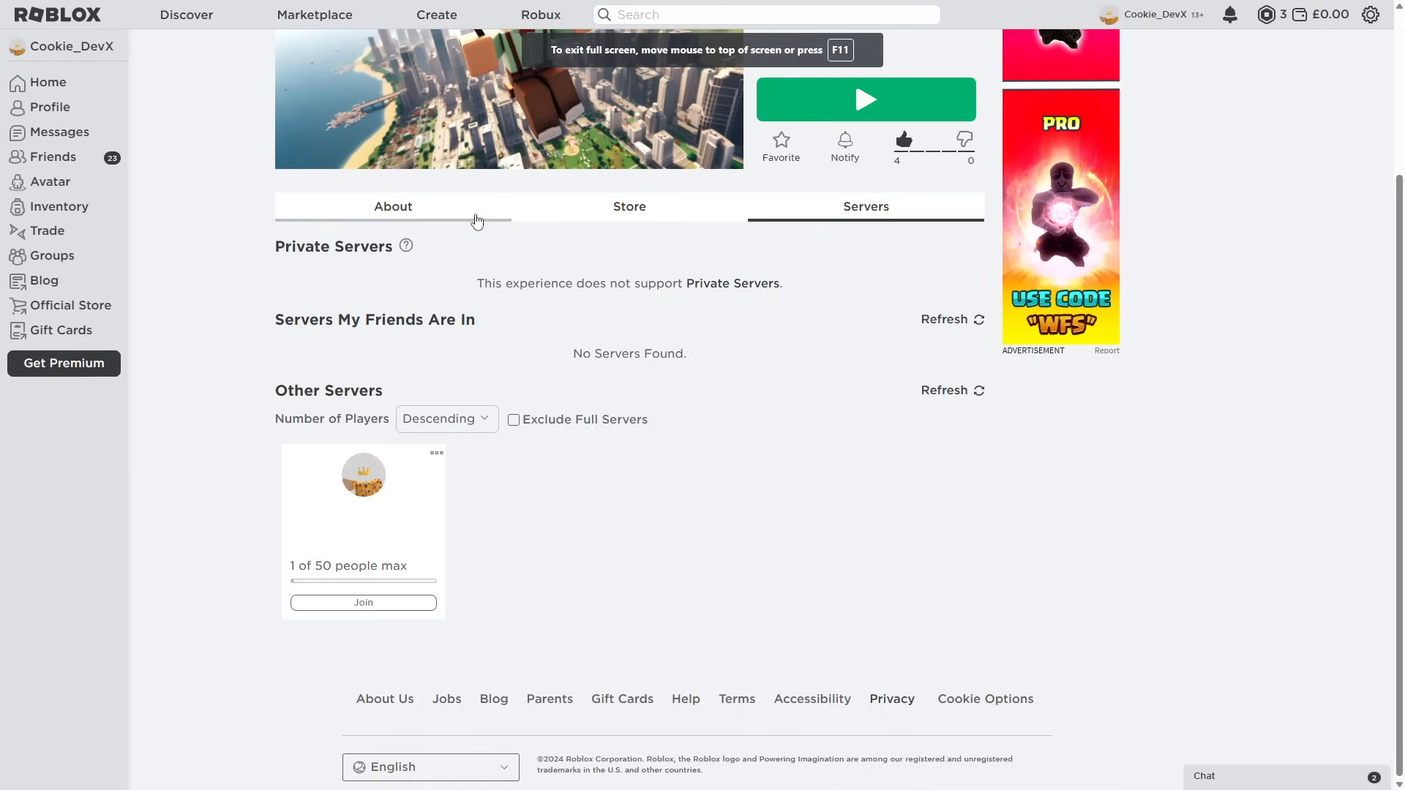
# - On the experience's Roblox page, check the server list and the About statistics, refreshing them for current player and visit numbers
pyautogui.click(476, 219)
pyautogui.click(879, 210)
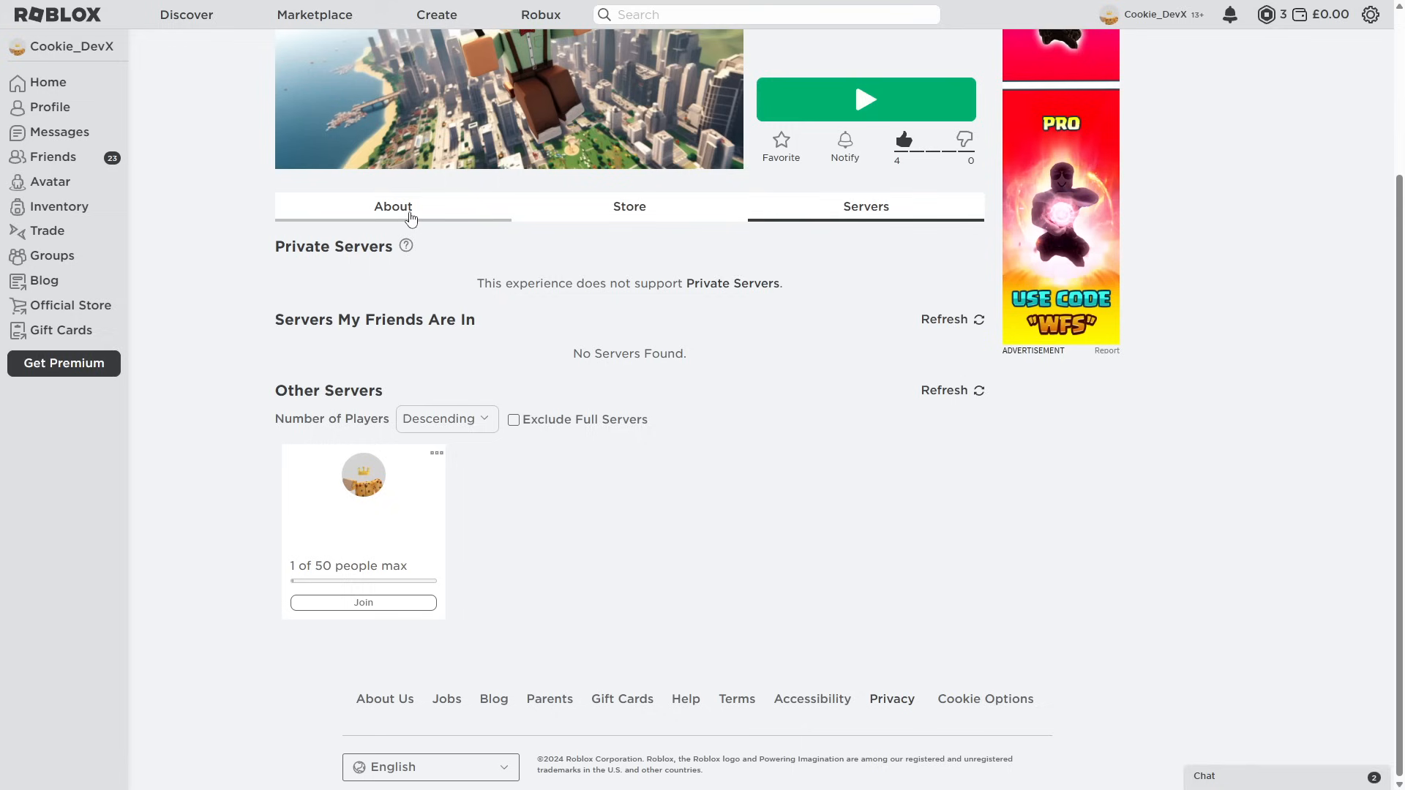
pyautogui.click(410, 218)
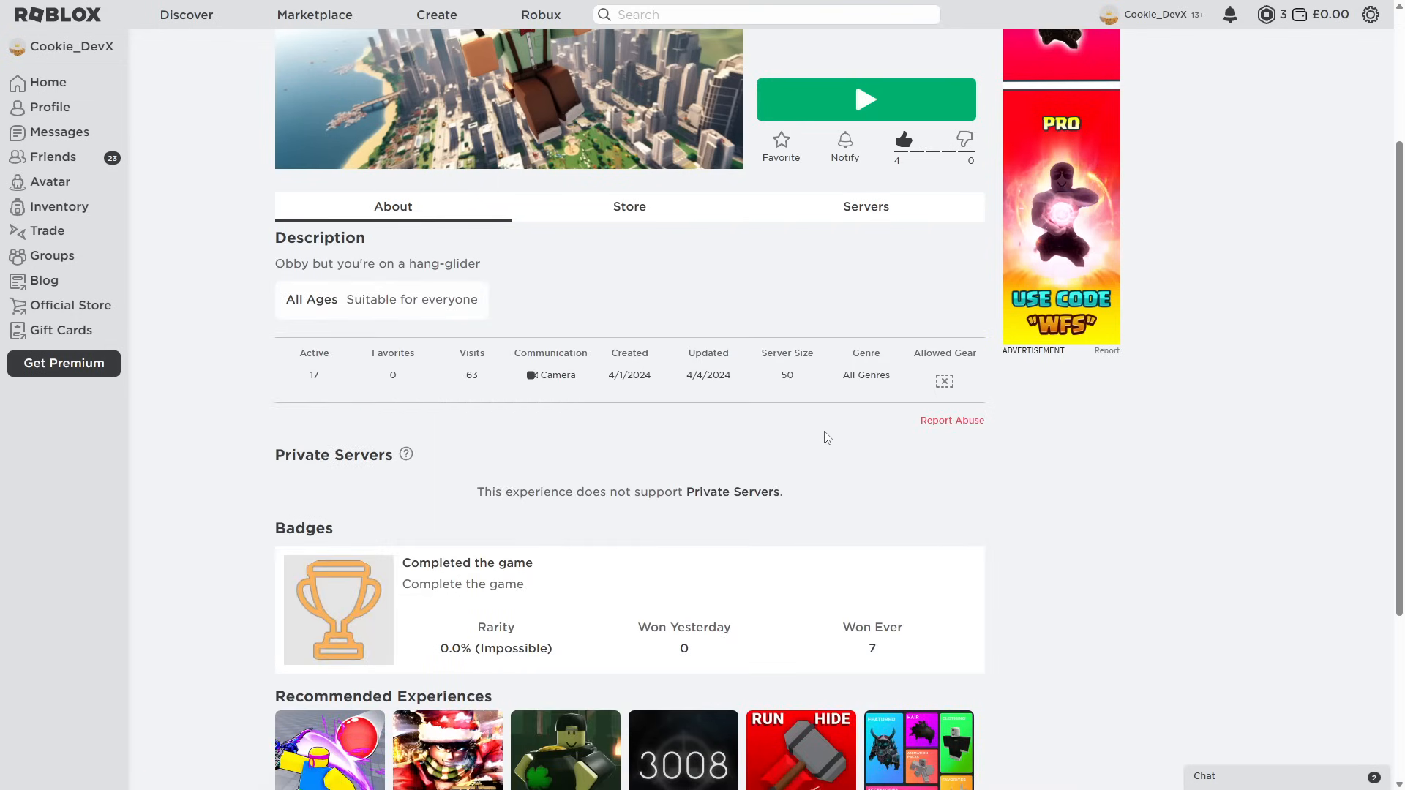
pyautogui.press('F5')
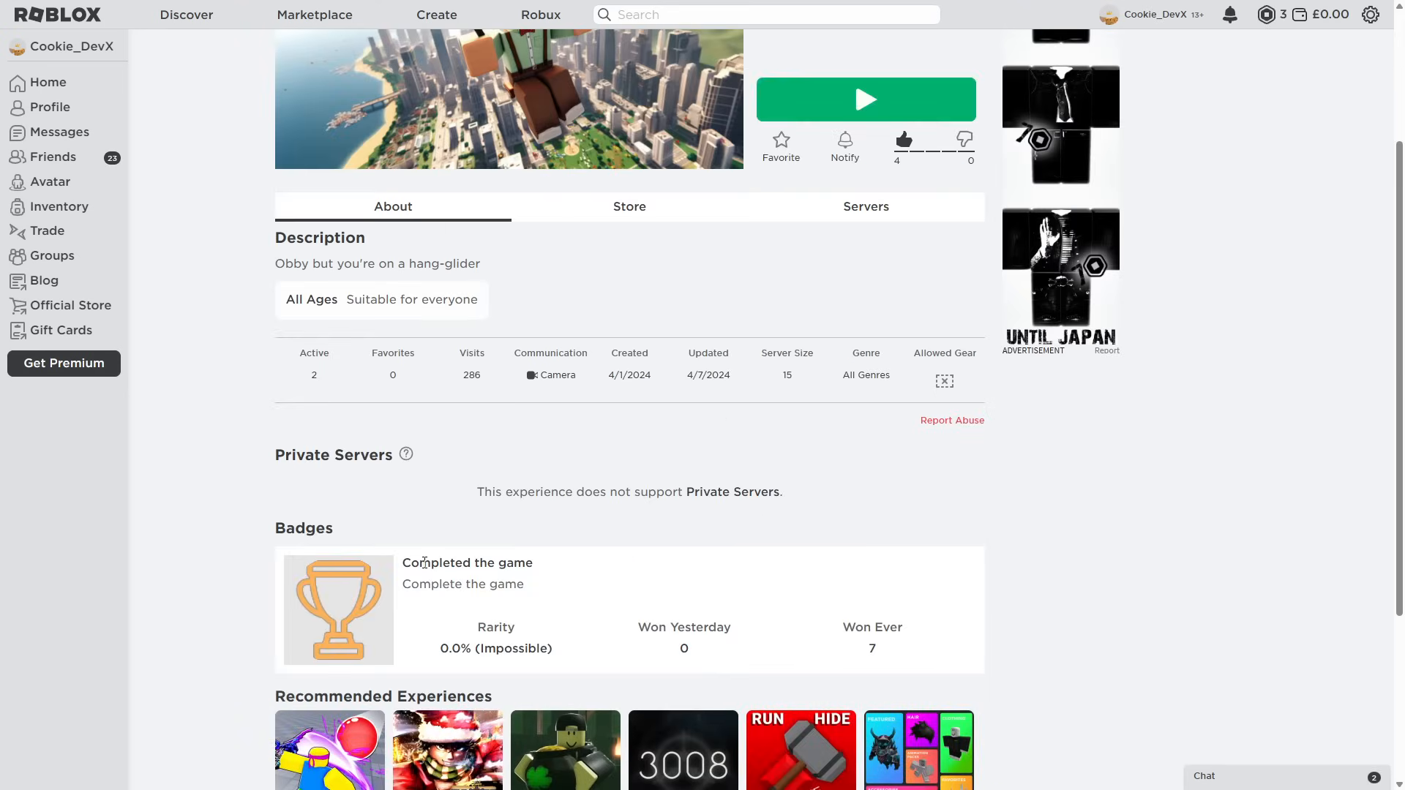
pyautogui.click(920, 220)
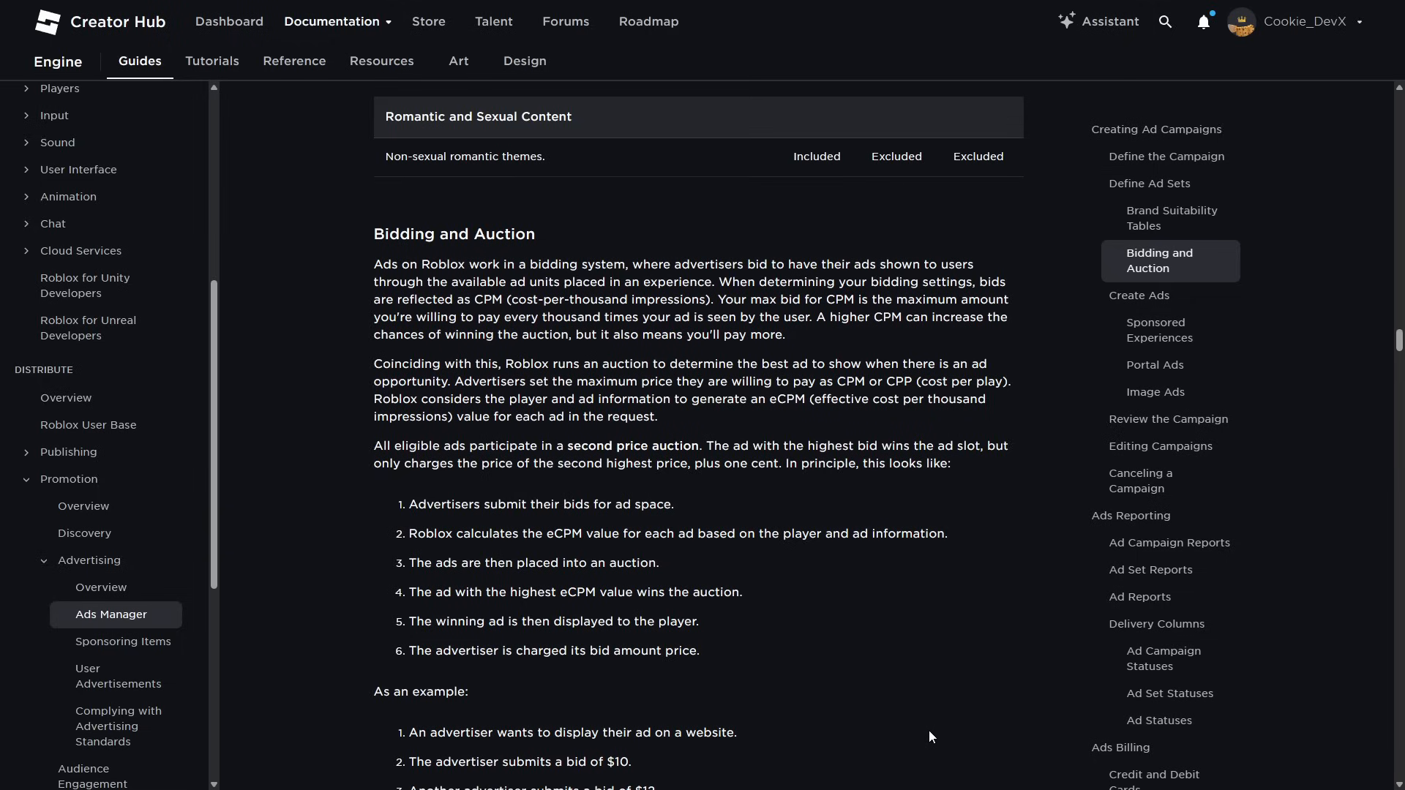
# - Switch to Ads Manager, view the campaign's results, and check the available Ad Credit balance in Payment Settings
pyautogui.hotkey('ctrl', 'Tab')
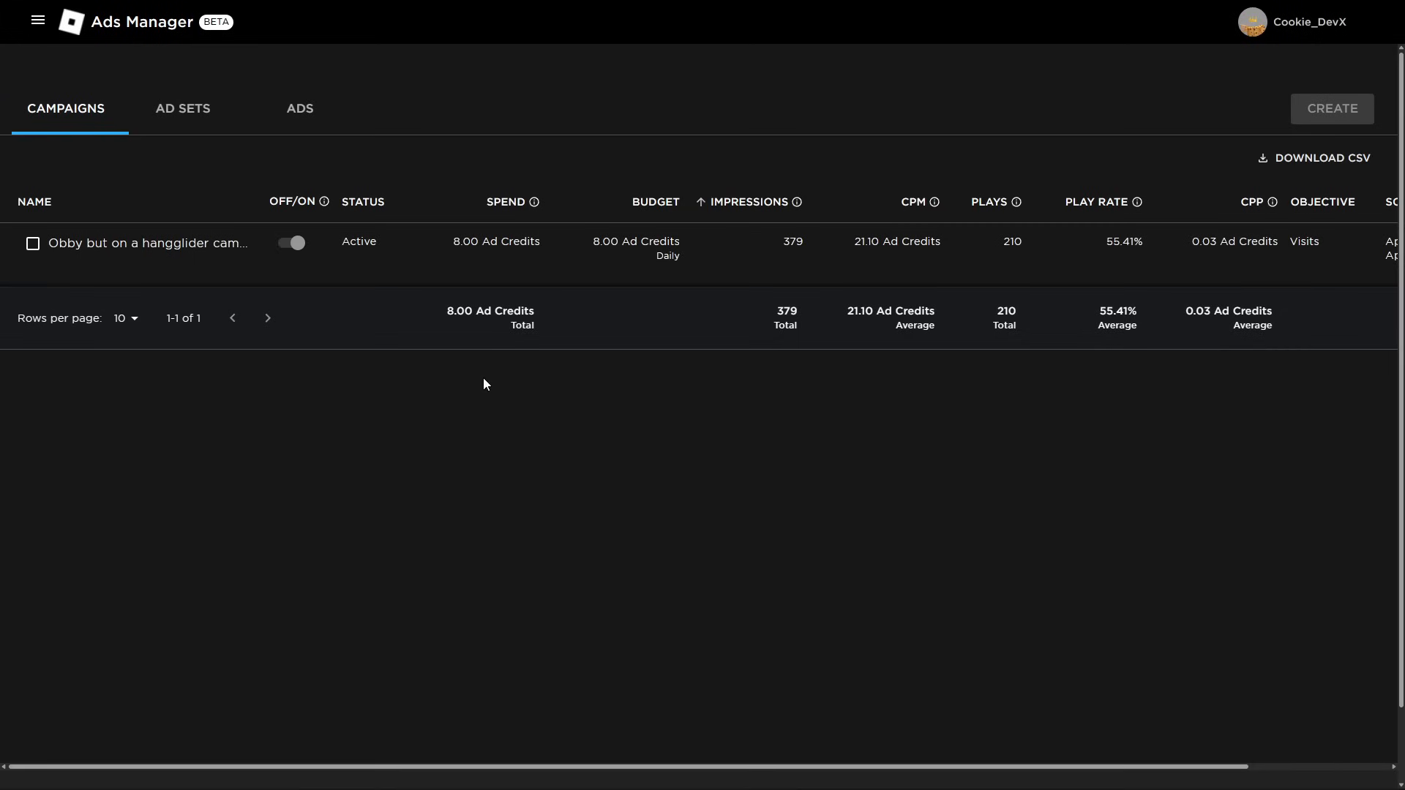
pyautogui.press('Return')
pyautogui.click(42, 91)
pyautogui.click(43, 30)
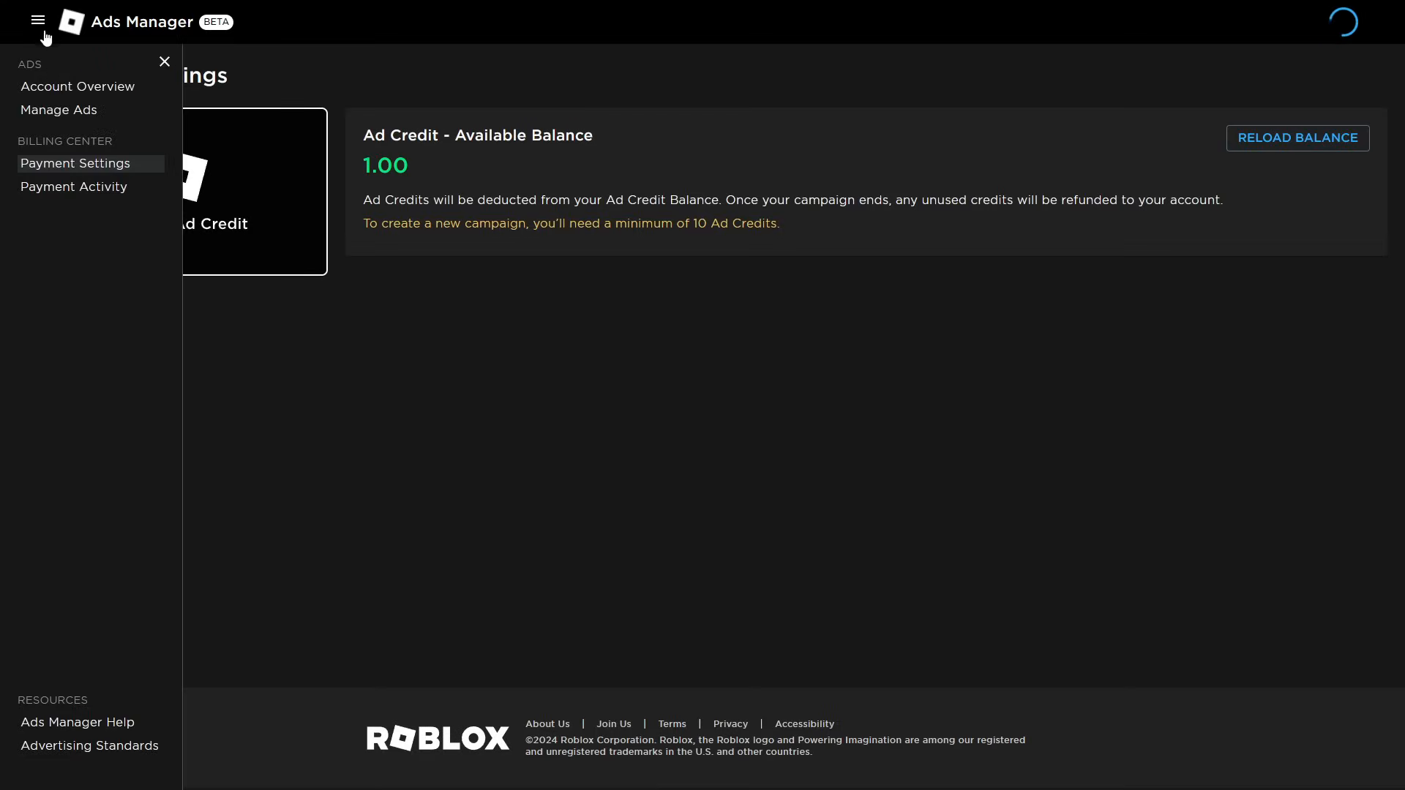
pyautogui.click(495, 309)
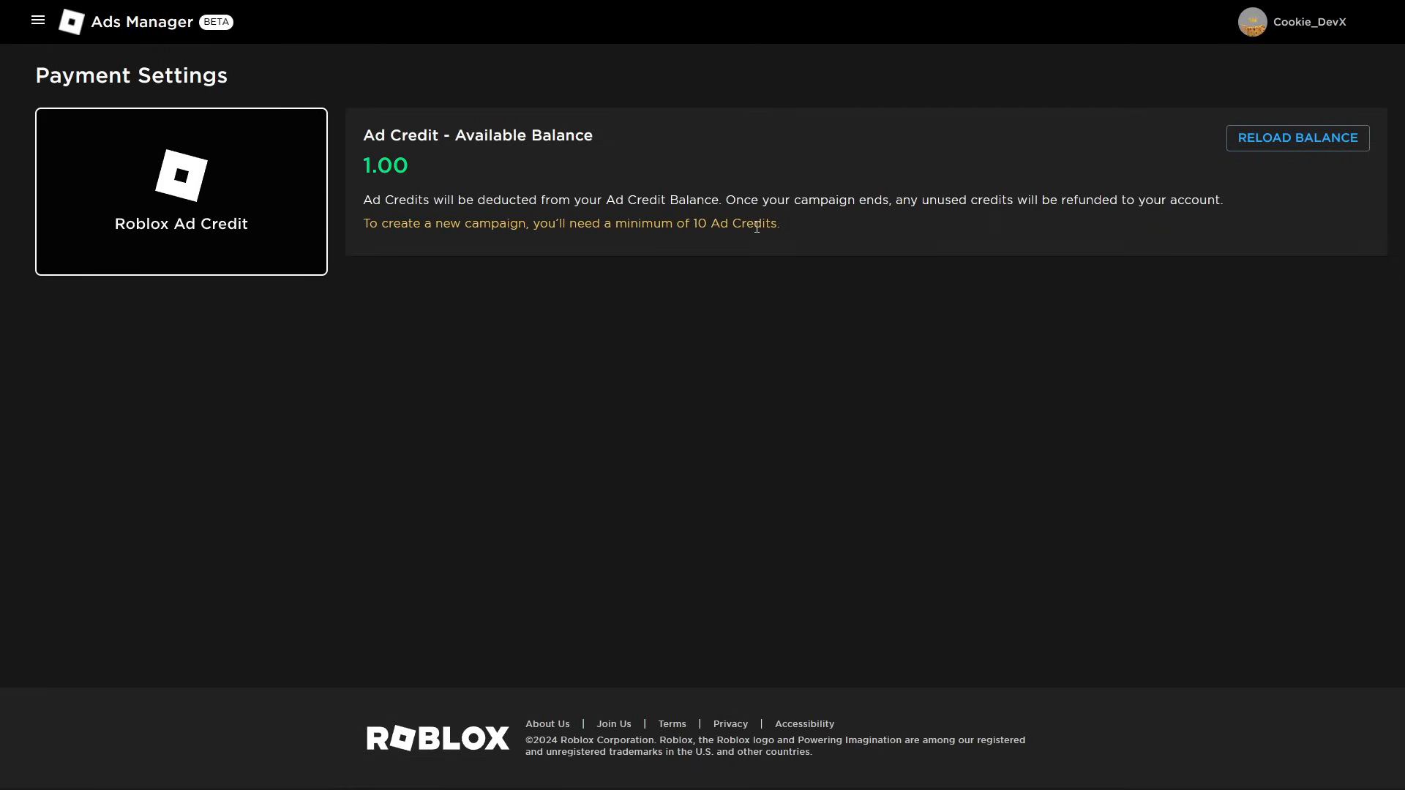
# - View Payment Activity and open the payment method page to check the Robux purchase rate for one Ad Credit
pyautogui.click(38, 21)
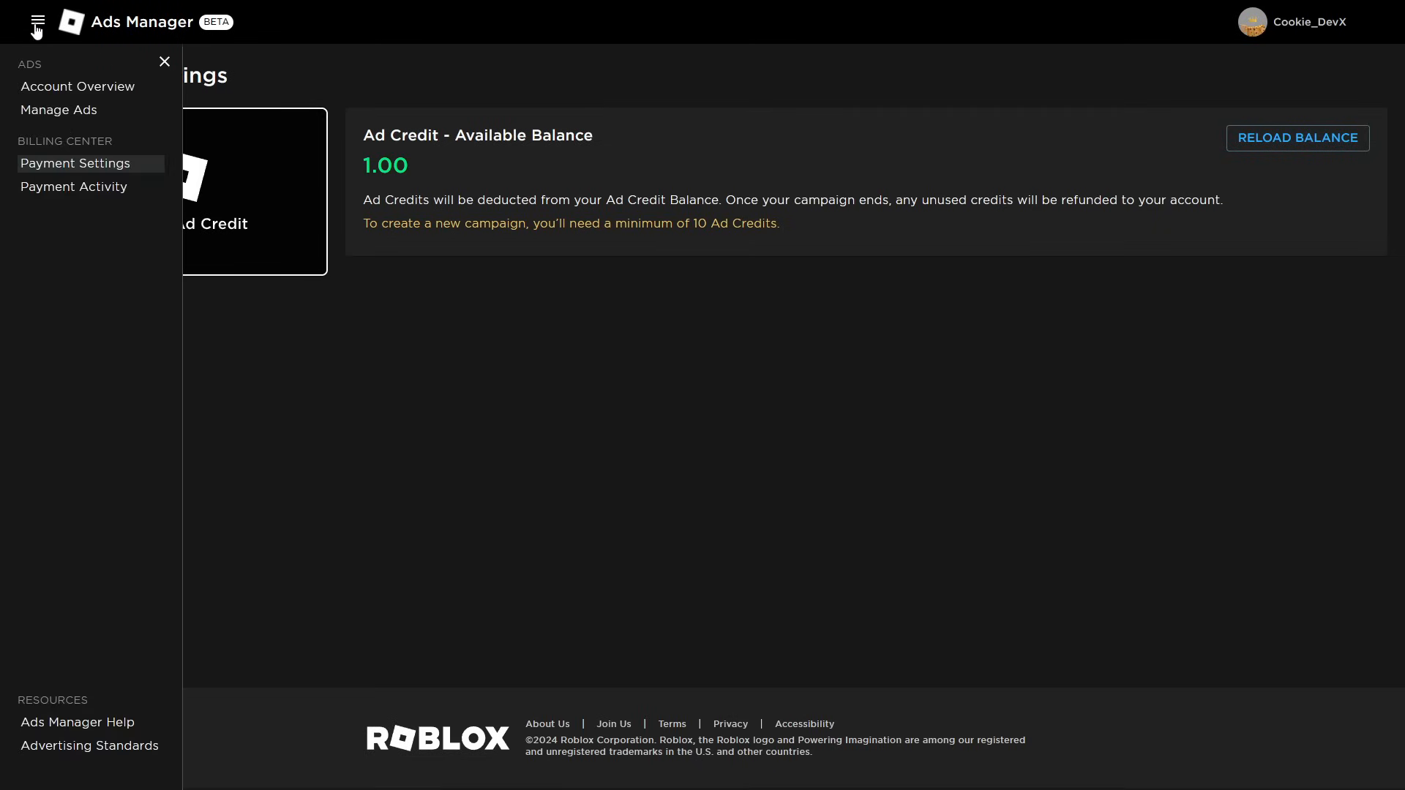
pyautogui.click(81, 189)
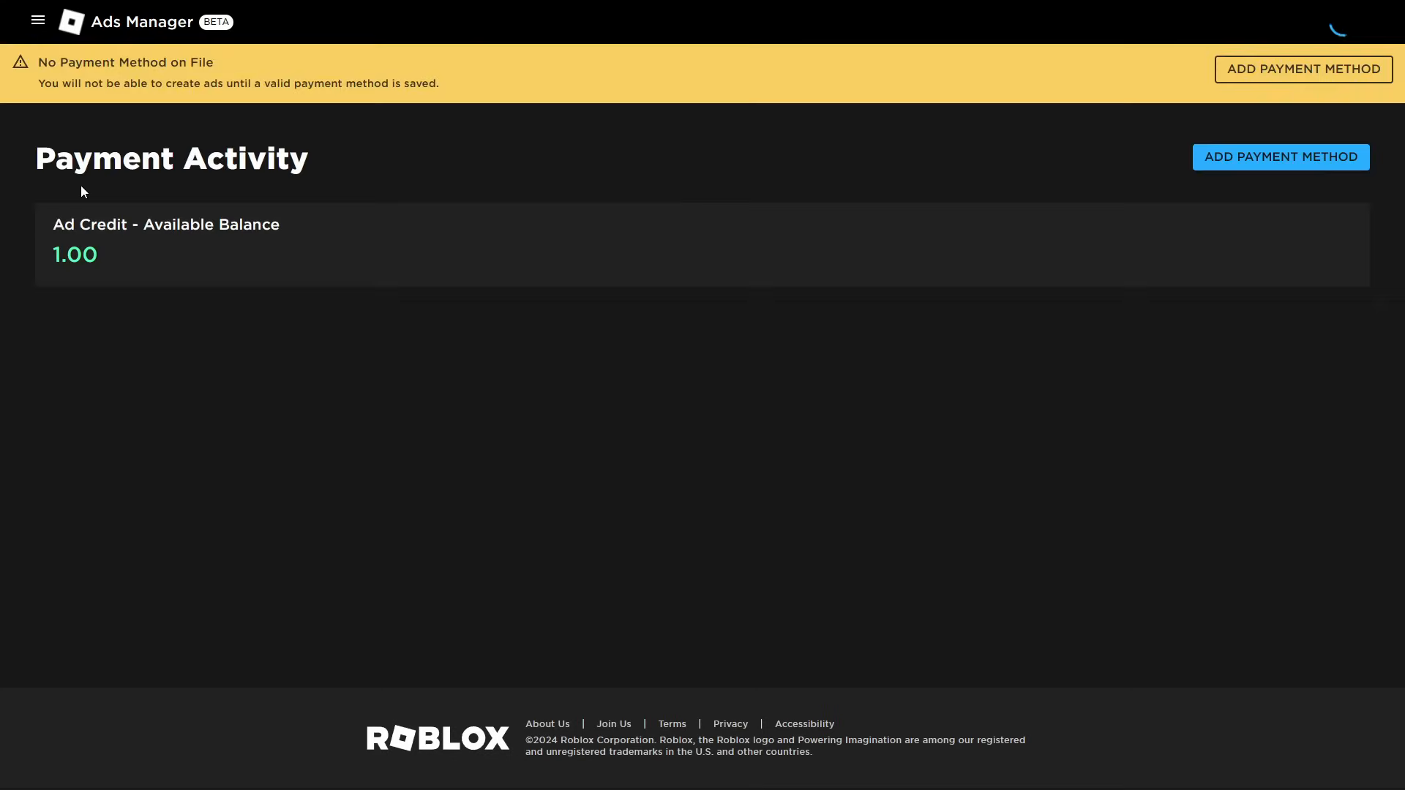
pyautogui.click(1251, 161)
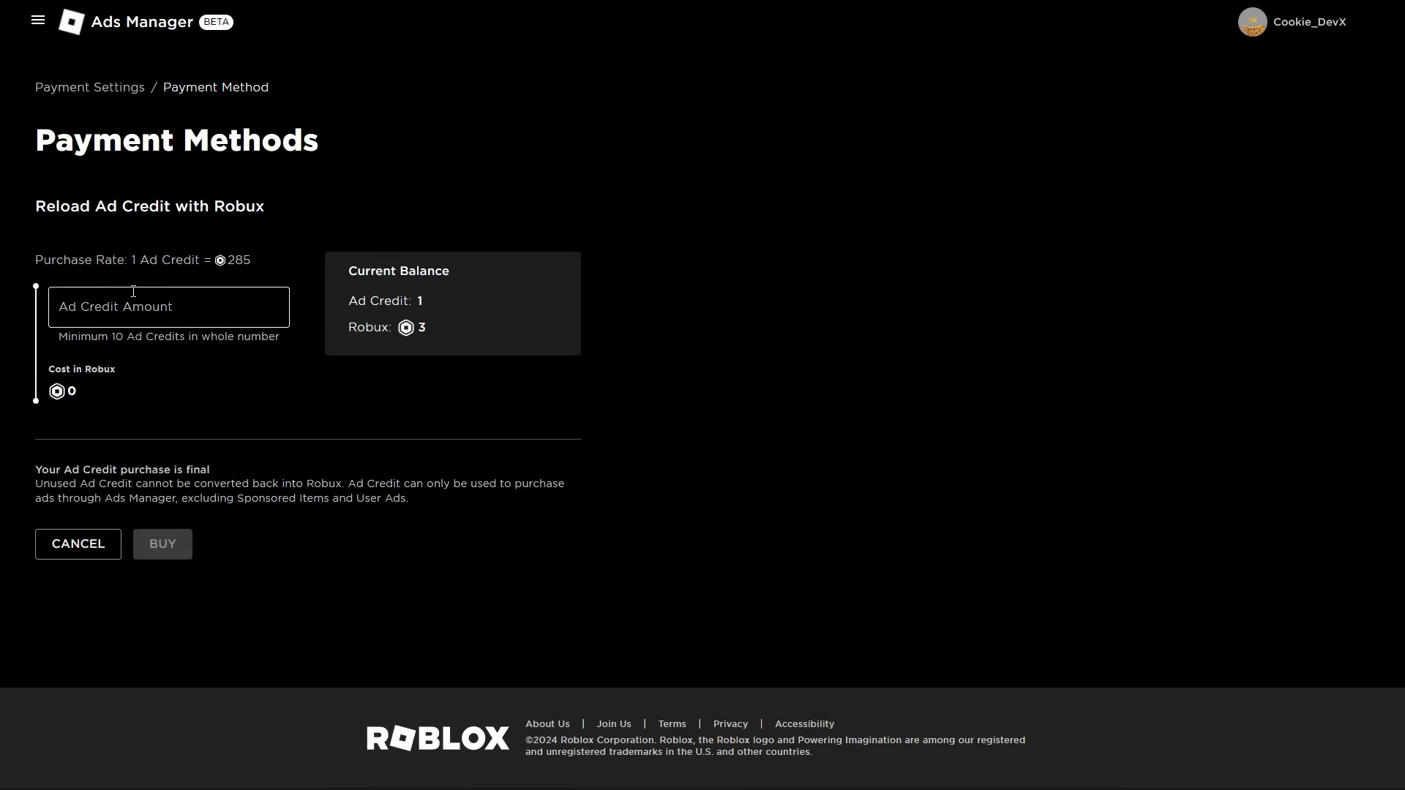
pyautogui.moveTo(124, 260); pyautogui.dragTo(177, 260)
pyautogui.click(239, 260)
pyautogui.doubleClick(239, 260)
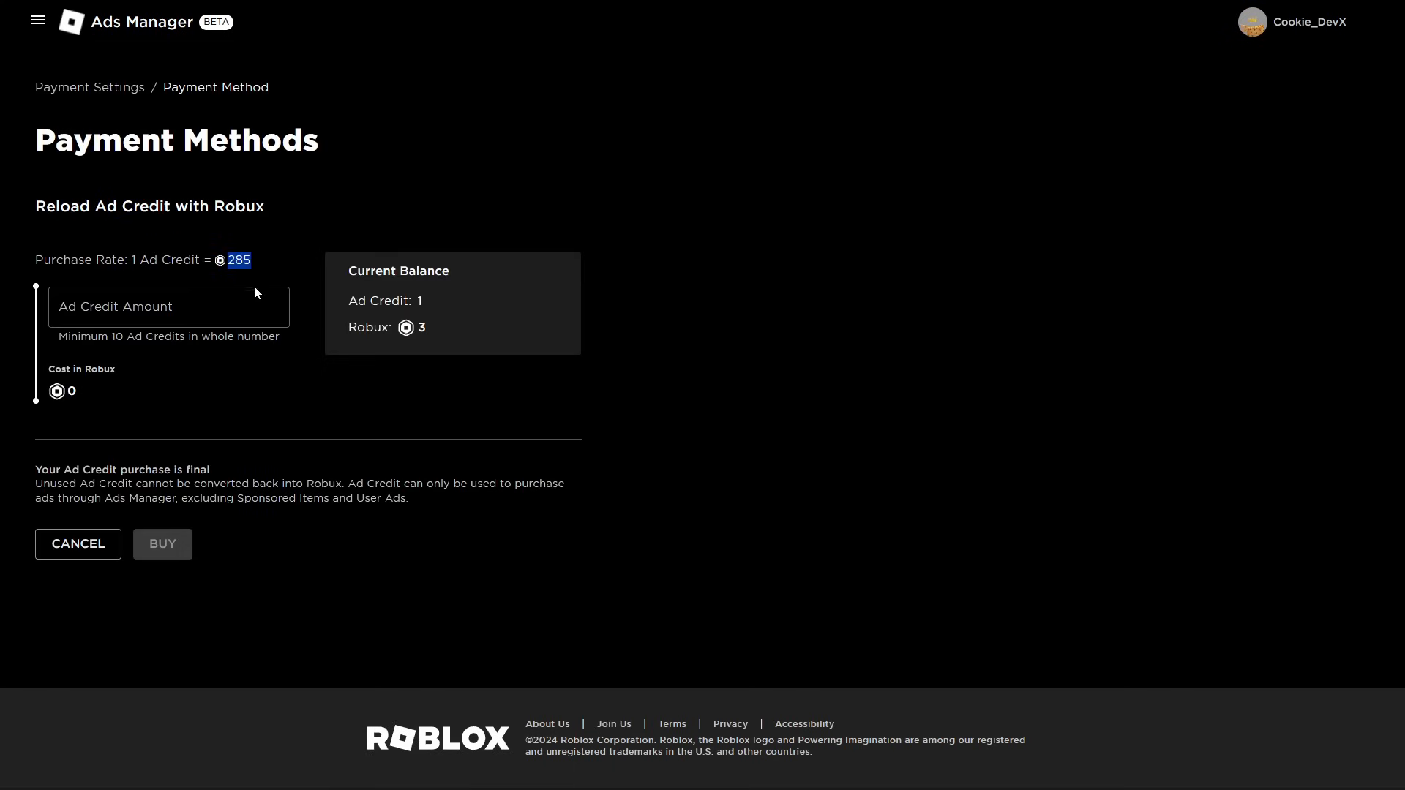
# - Enter Ad Credit amounts of 10 and 100 to compare their cost in Robux, then cancel the purchase
pyautogui.moveTo(60, 337); pyautogui.dragTo(138, 337)
pyautogui.click(138, 342)
pyautogui.click(139, 311)
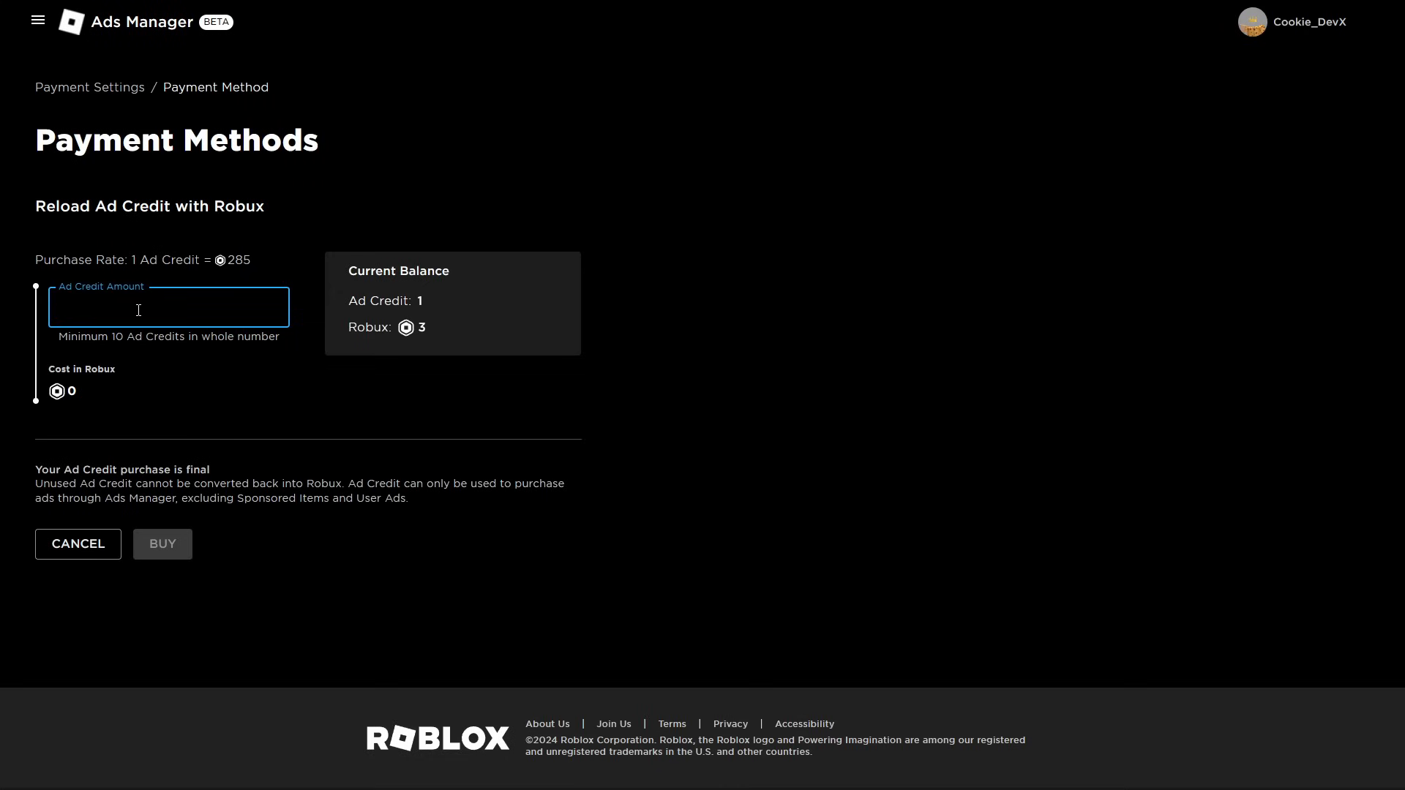
pyautogui.write('10')
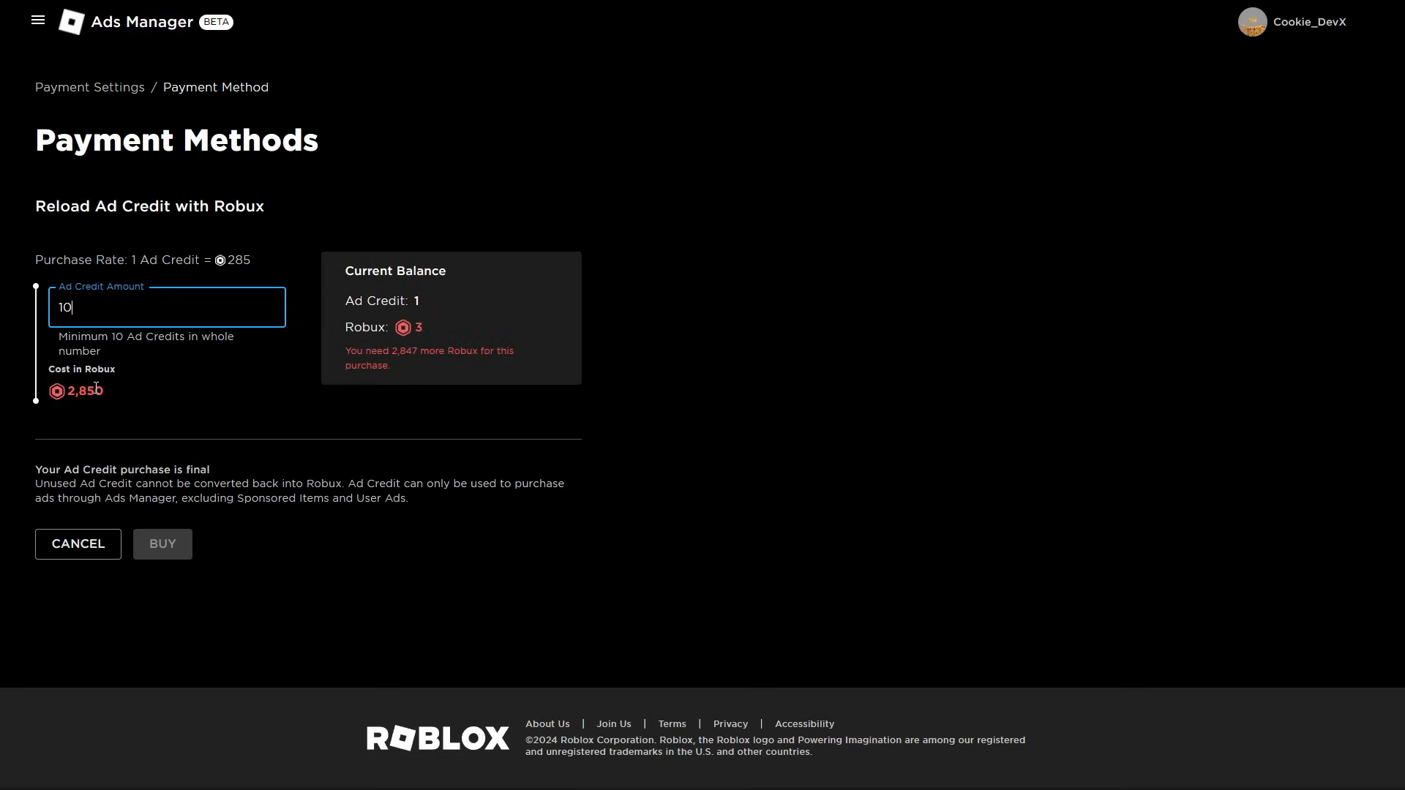
pyautogui.write('0')
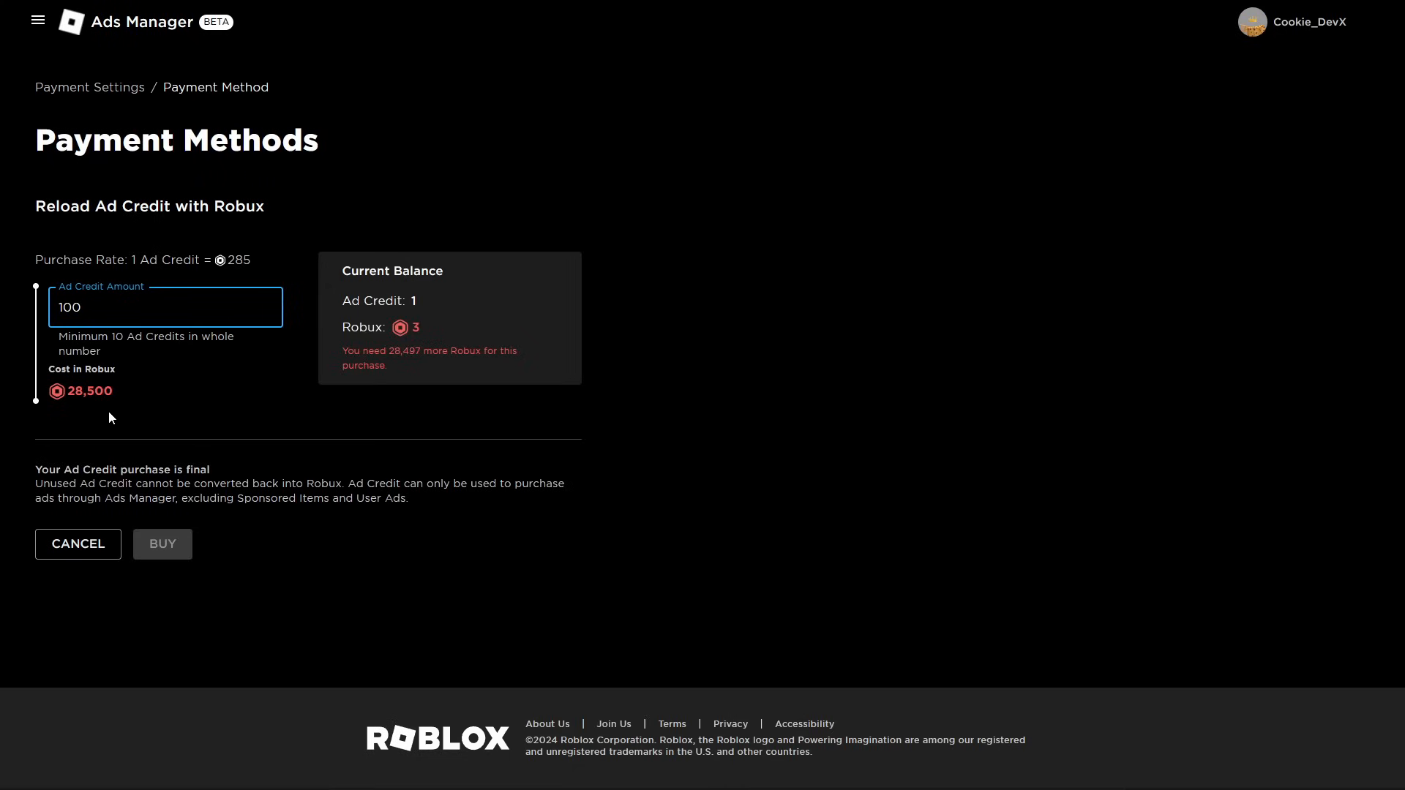
pyautogui.click(76, 548)
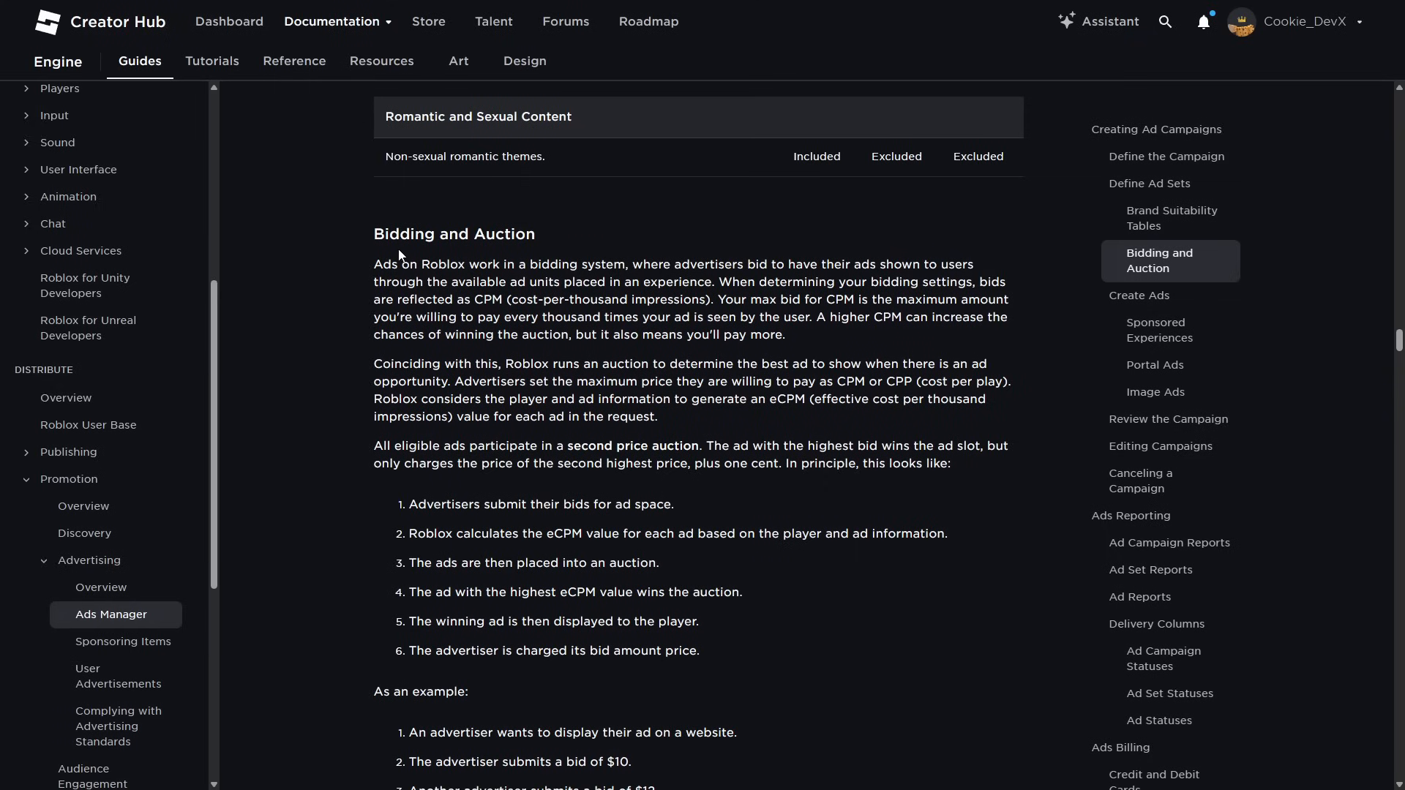
# - Read how bids, CPM and the ad auction work in the Bidding and Auction section of the Creator Hub documentation
pyautogui.click(401, 261)
pyautogui.moveTo(381, 300); pyautogui.dragTo(503, 300)
pyautogui.moveTo(590, 304); pyautogui.dragTo(529, 339)
pyautogui.doubleClick(687, 304)
pyautogui.click(764, 304)
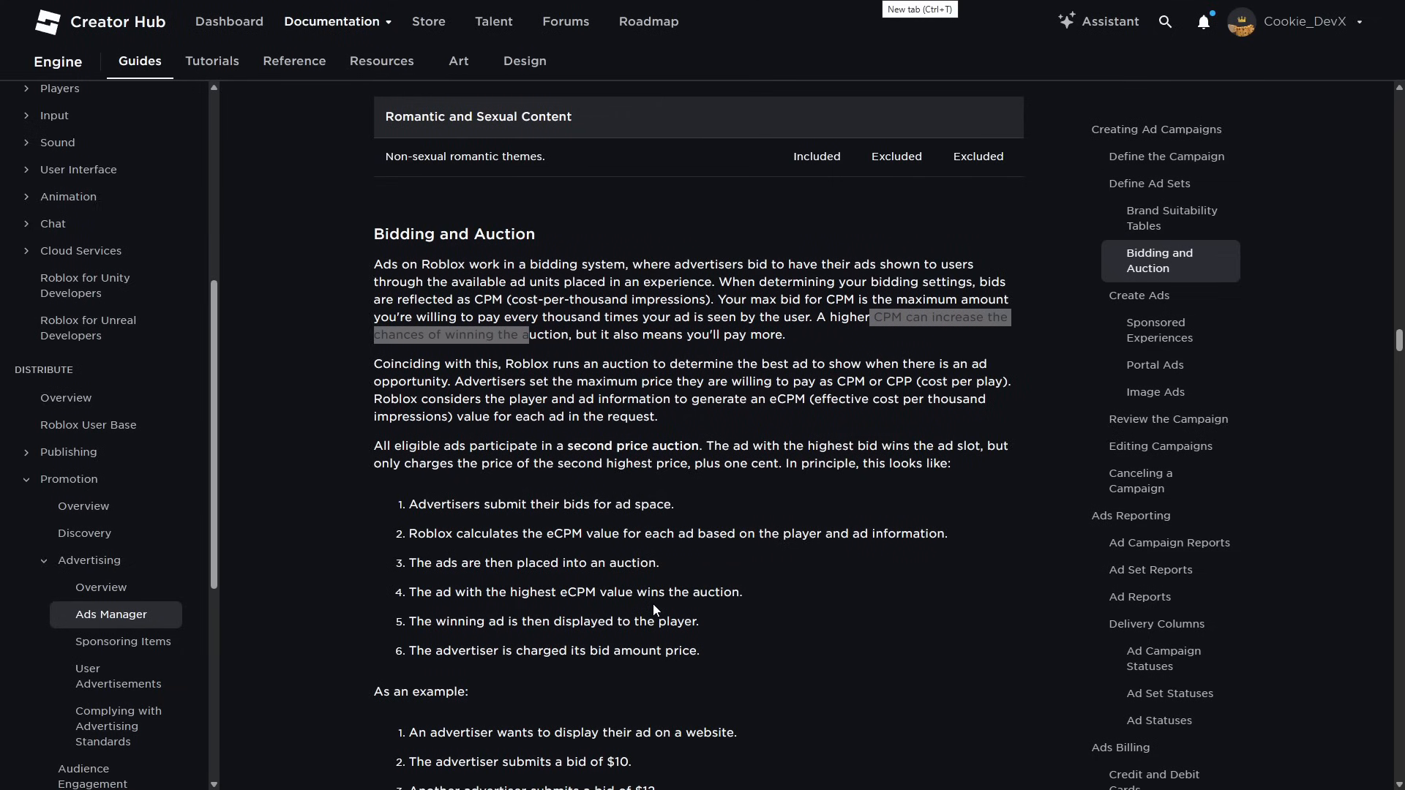
pyautogui.click(909, 449)
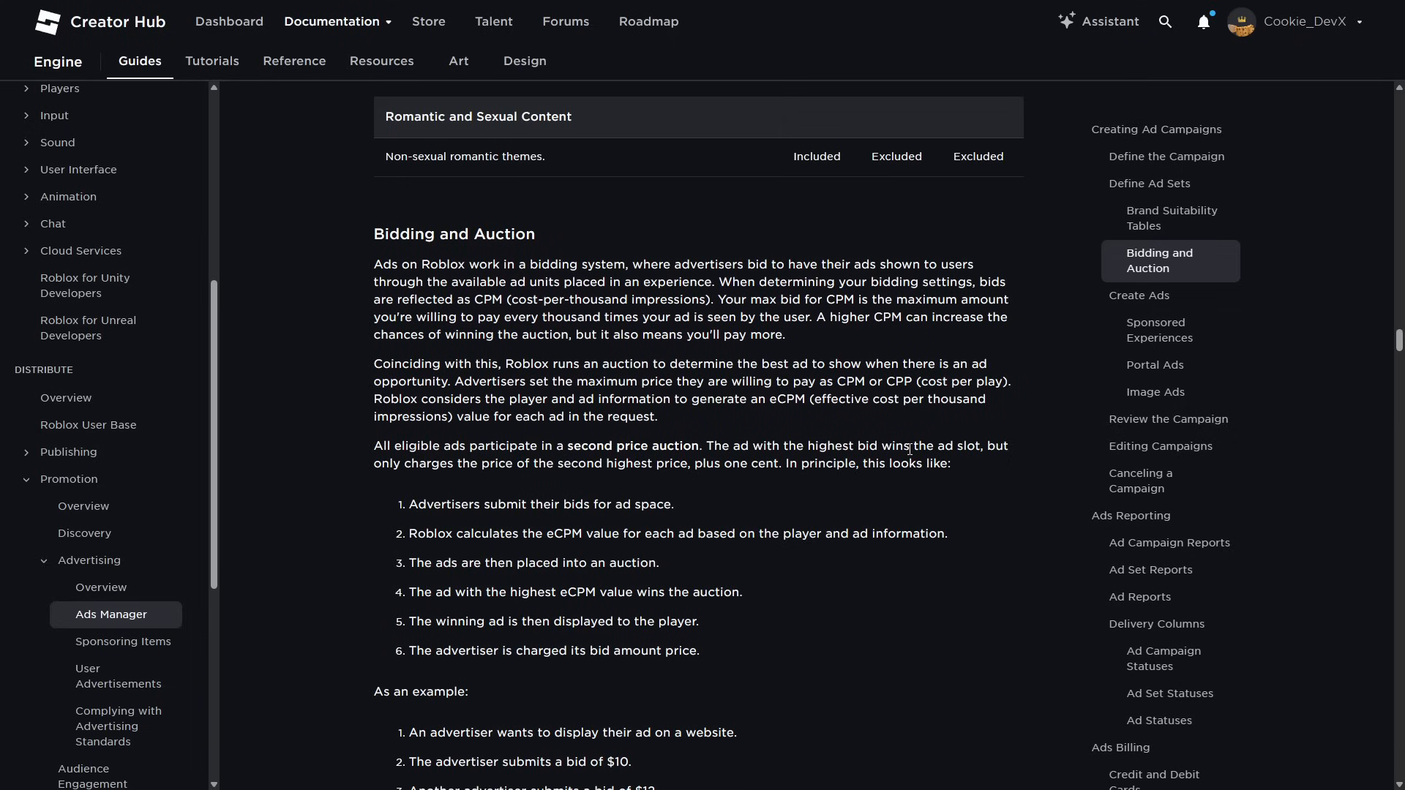
pyautogui.moveTo(591, 365); pyautogui.dragTo(657, 367)
pyautogui.click(670, 370)
pyautogui.doubleClick(701, 366)
# - Read the numbered steps of the second price auction and the example of two advertisers bidding $10 and $12
pyautogui.scroll(-1, 747, 476)
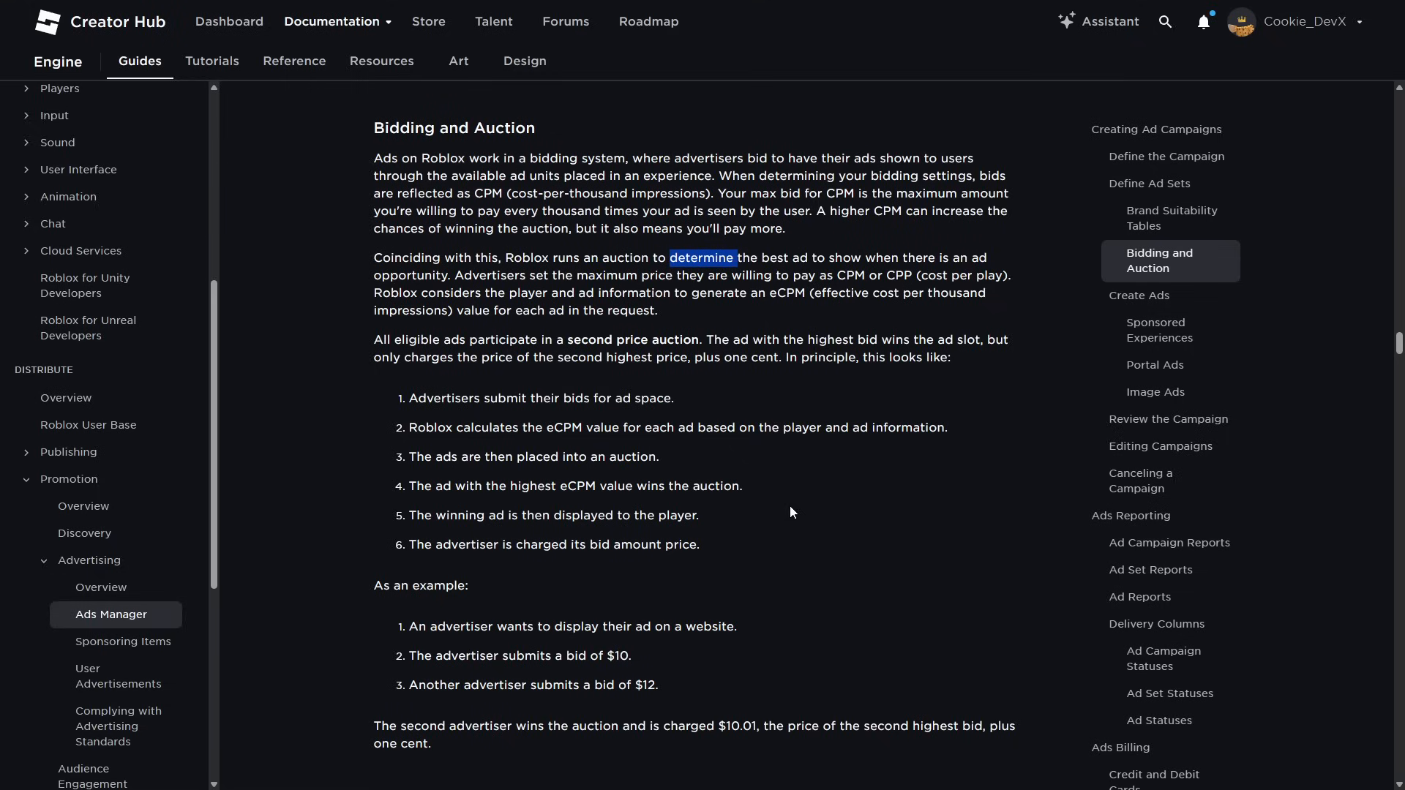
pyautogui.moveTo(408, 398); pyautogui.dragTo(583, 398)
pyautogui.scroll(-2, 595, 407)
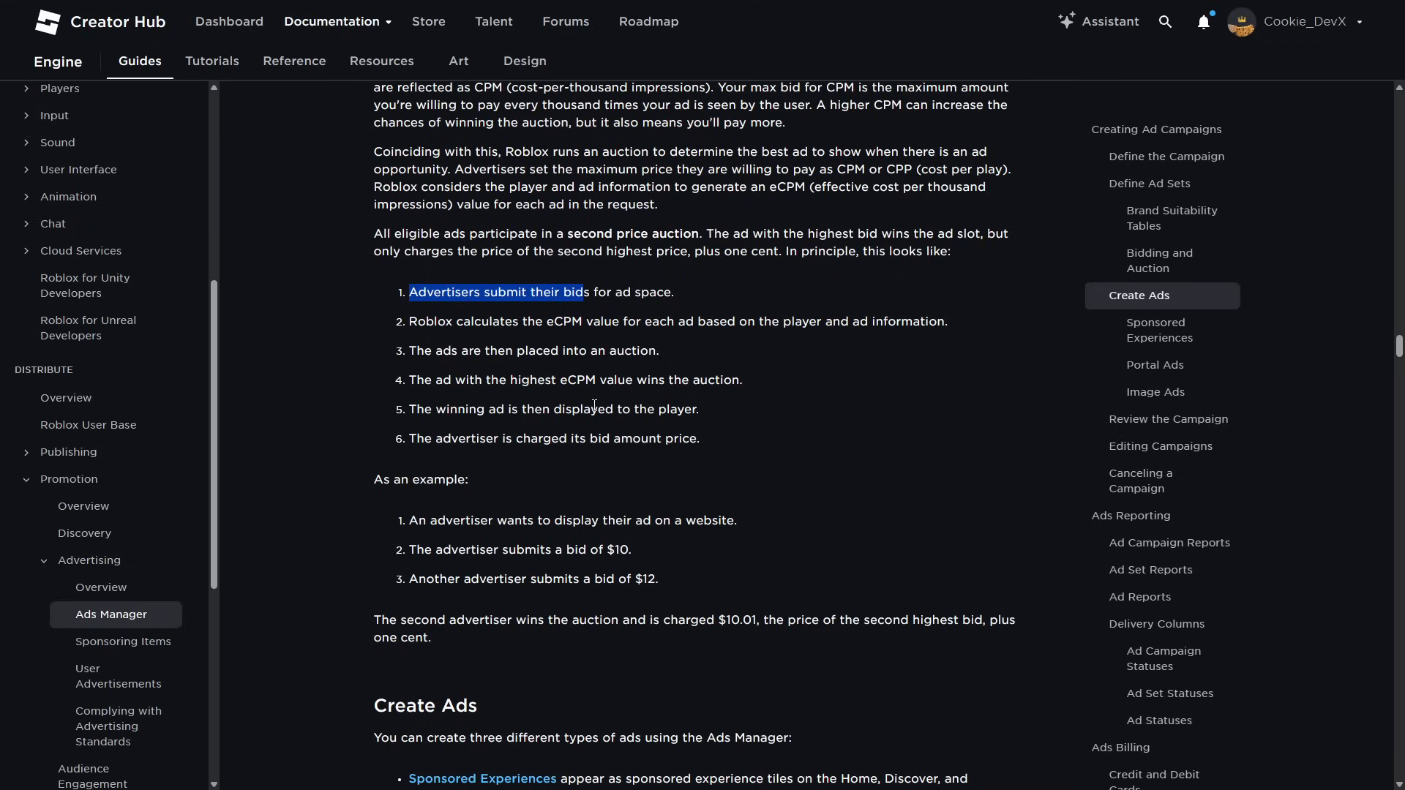
pyautogui.moveTo(409, 520); pyautogui.dragTo(578, 521)
pyautogui.doubleClick(663, 520)
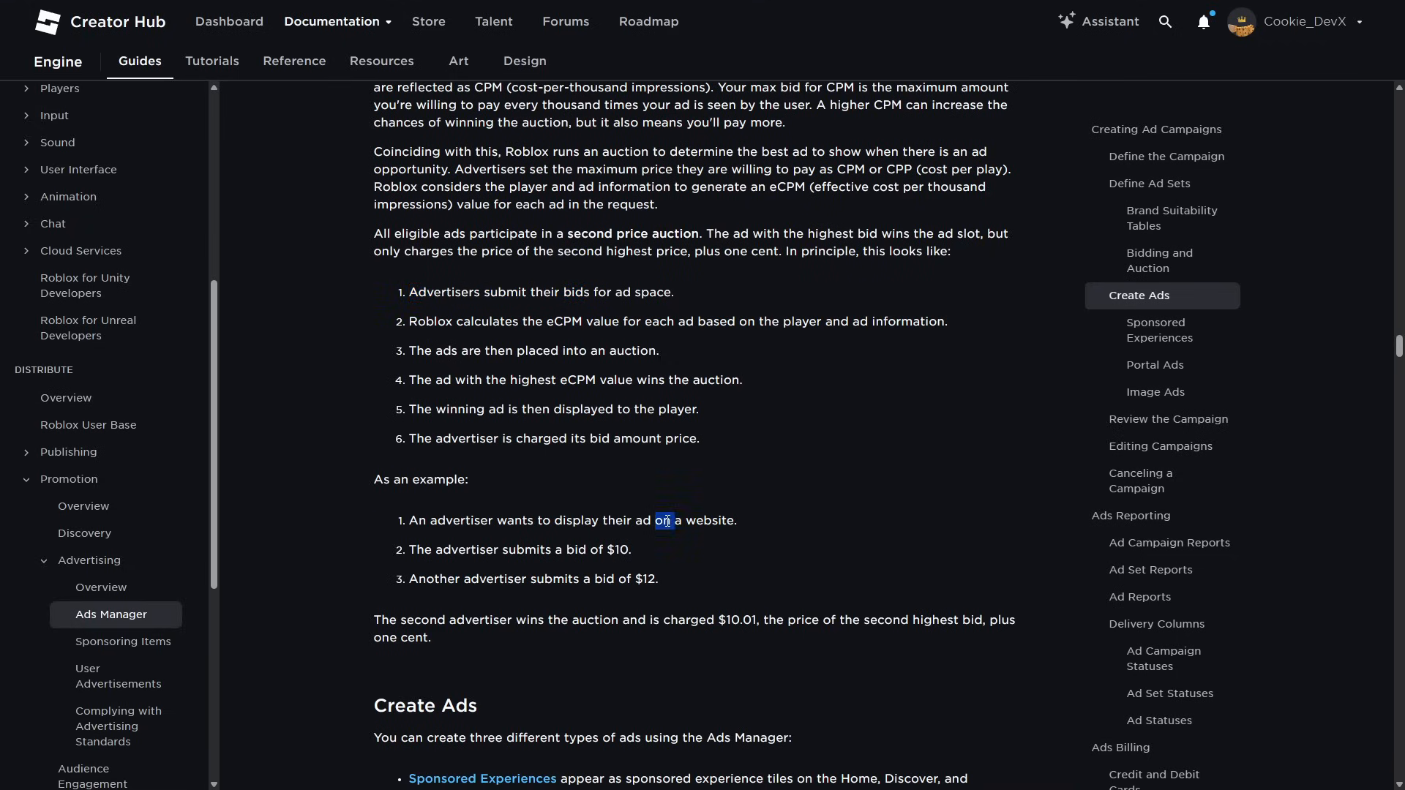
pyautogui.moveTo(432, 557); pyautogui.dragTo(562, 551)
pyautogui.doubleClick(571, 550)
pyautogui.scroll(-4, 557, 560)
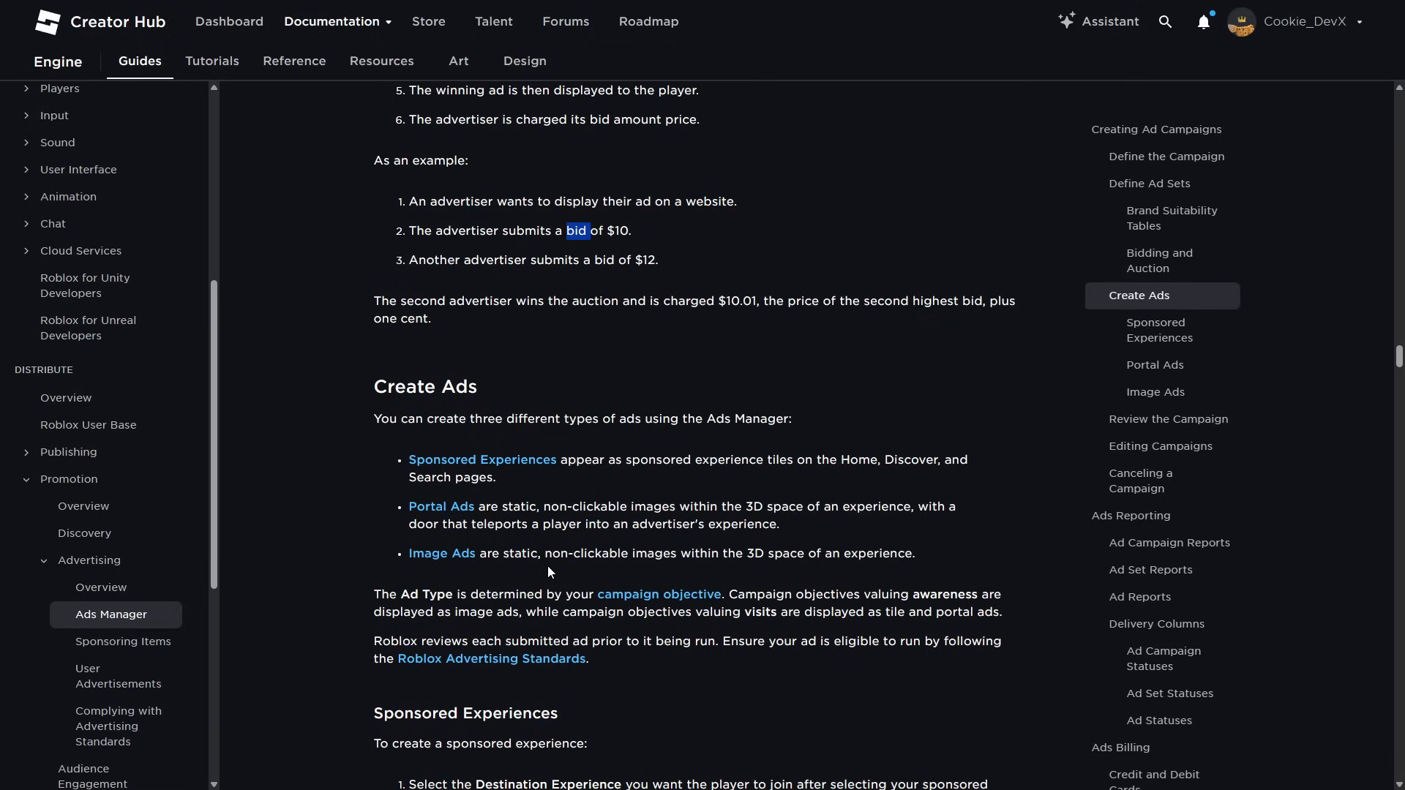
# - Examine the documentation on Sponsored Experiences, Portal Ads and Image Ads down to the campaign review section
pyautogui.click(523, 461)
pyautogui.scroll(-5, 522, 463)
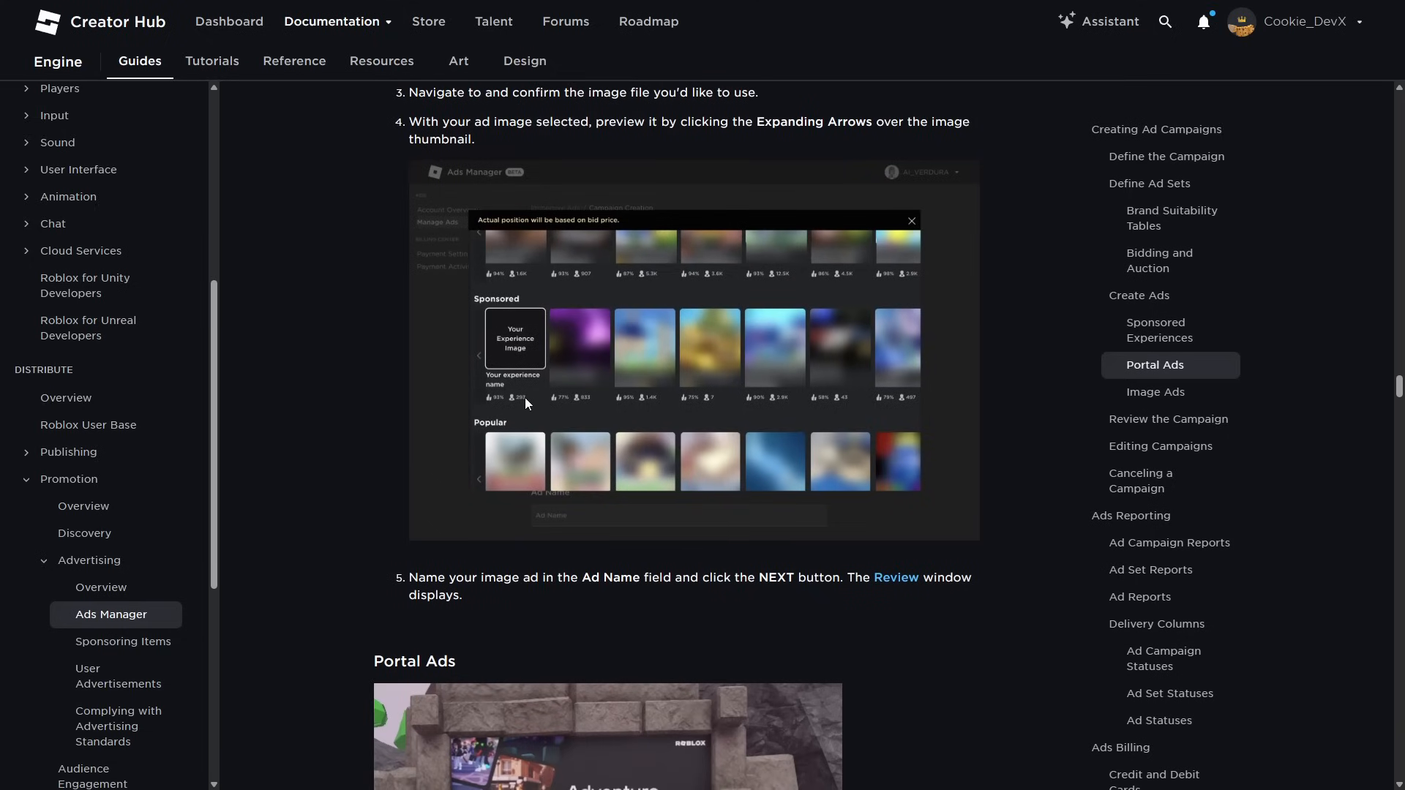
pyautogui.scroll(-6, 525, 399)
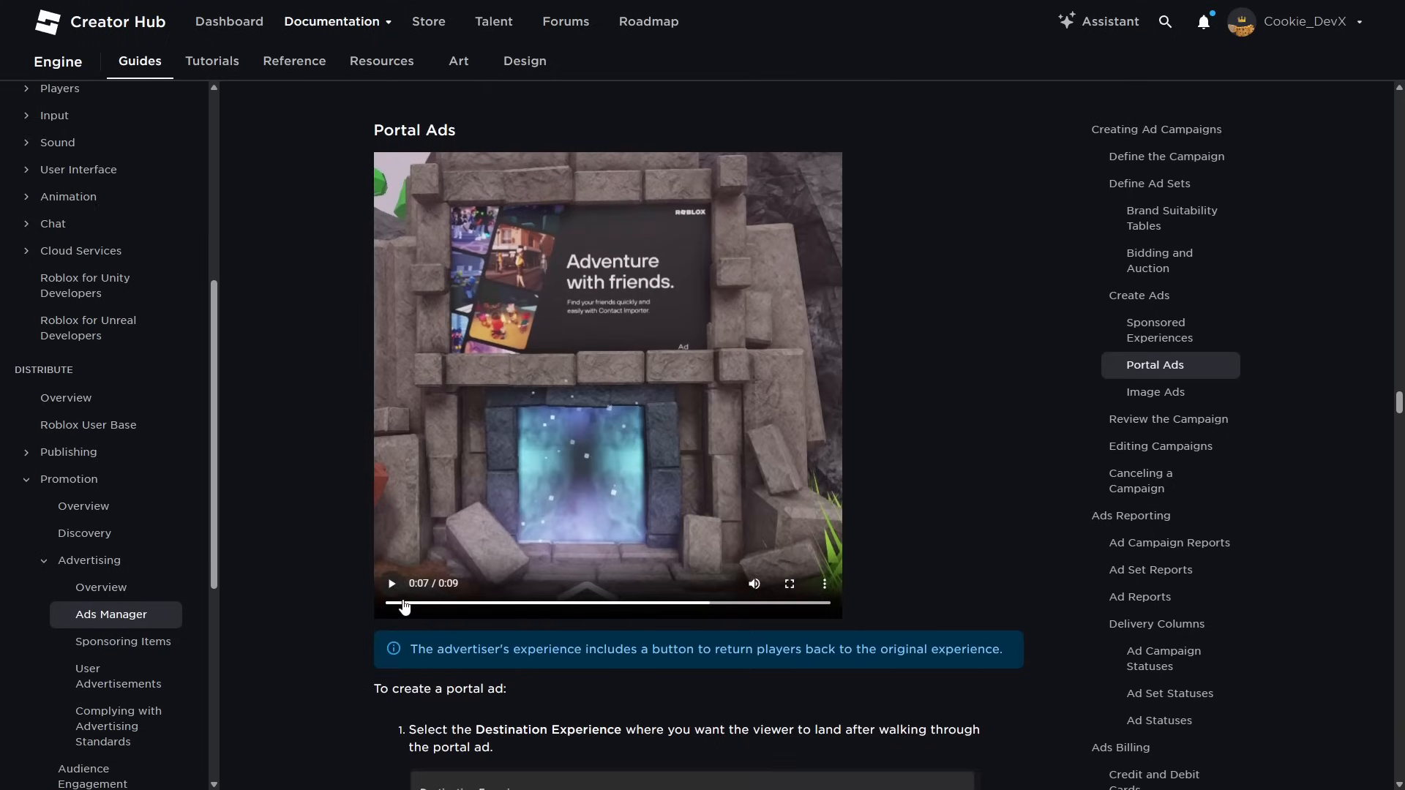
pyautogui.scroll(-10, 832, 364)
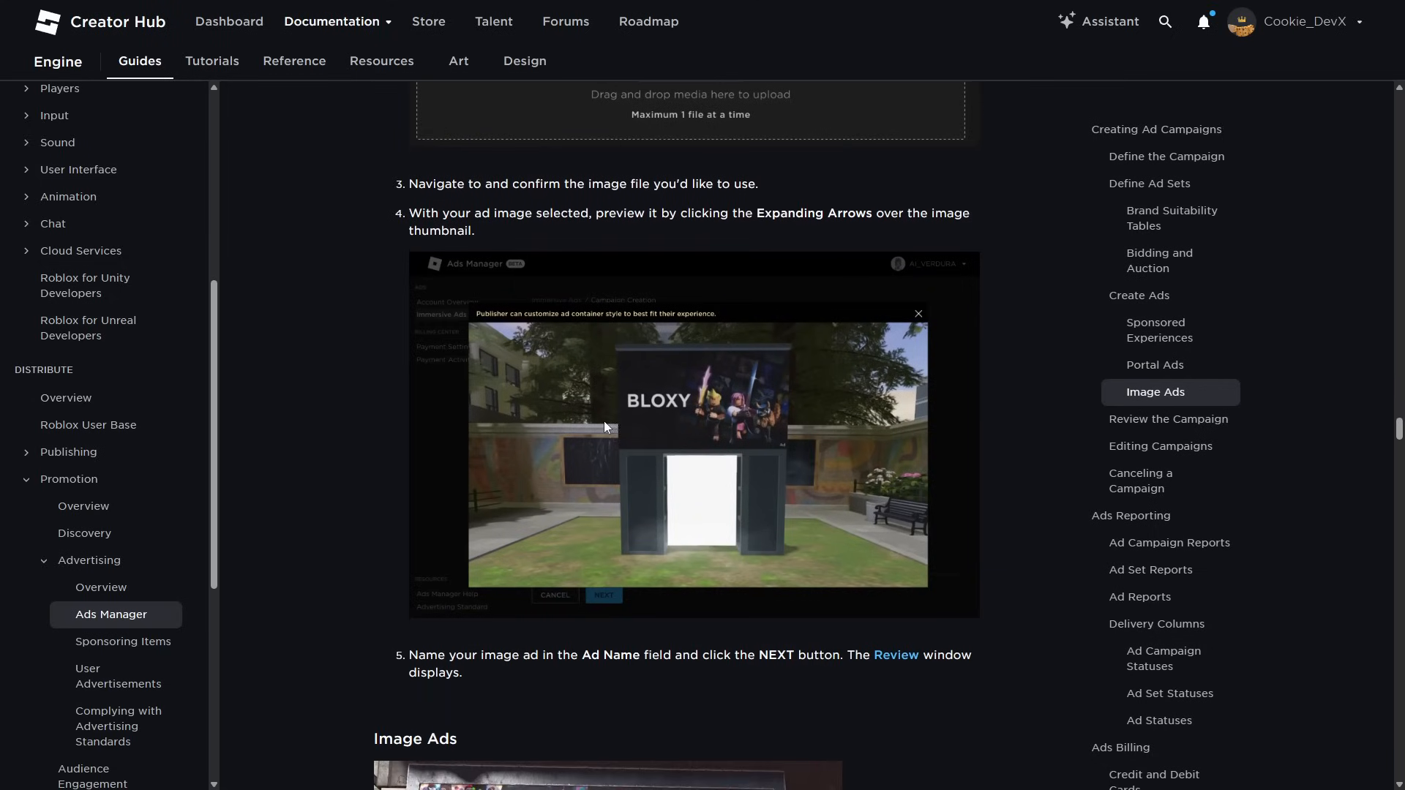
pyautogui.scroll(-8, 604, 420)
pyautogui.scroll(-10, 632, 363)
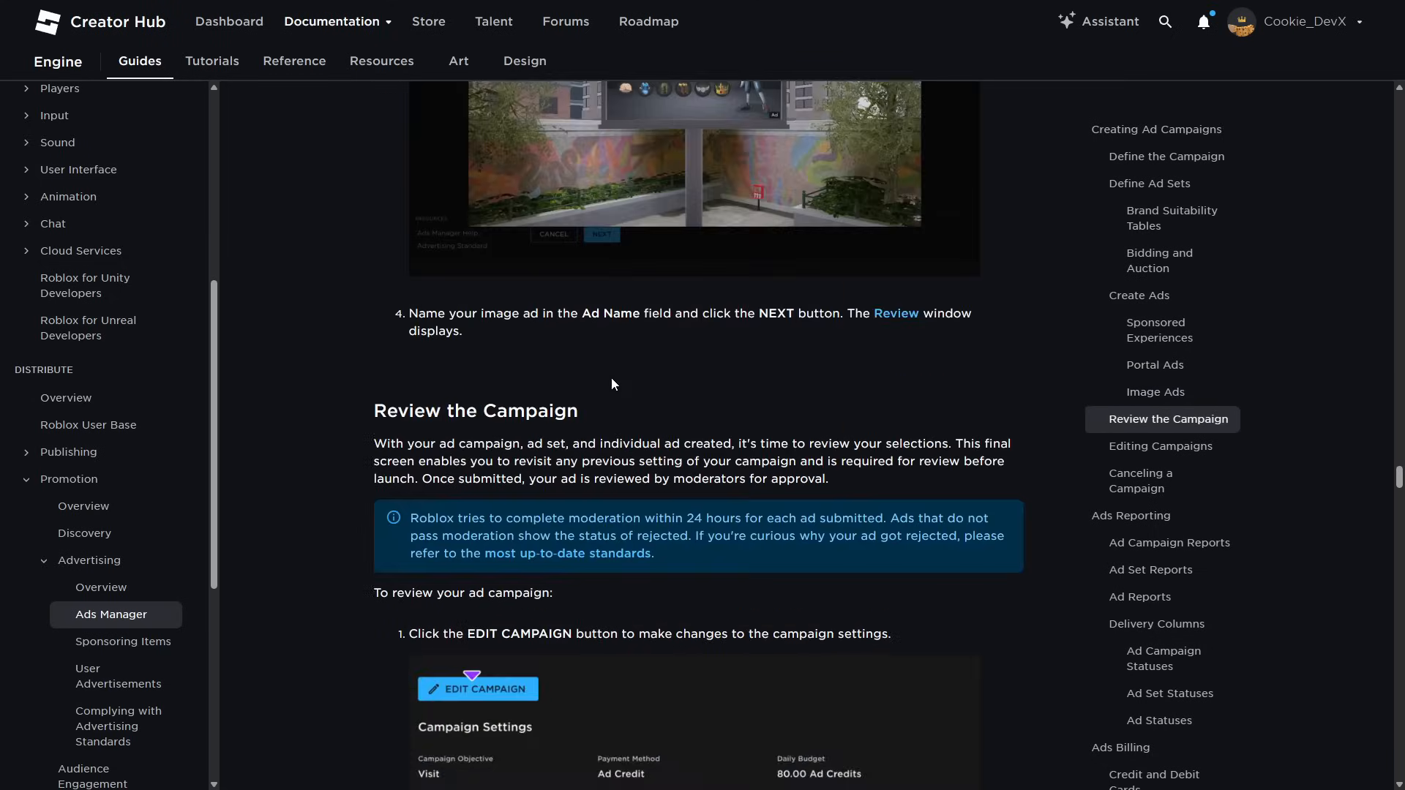
pyautogui.scroll(12, 612, 377)
pyautogui.scroll(-3, 648, 452)
pyautogui.scroll(-20, 647, 459)
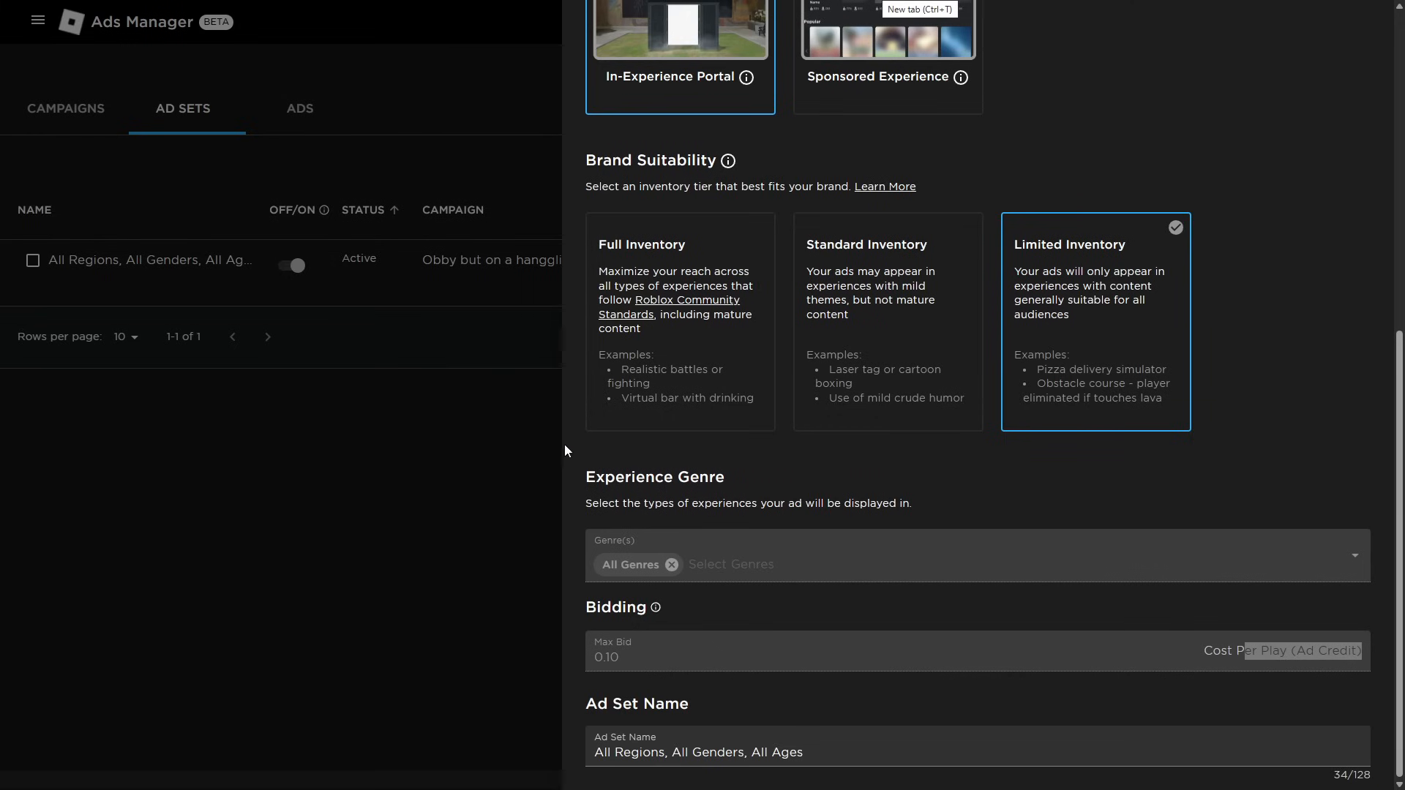
# - Reopen the active ad set's settings in Ads Manager and examine its audience, ad format and brand suitability options
pyautogui.click(541, 432)
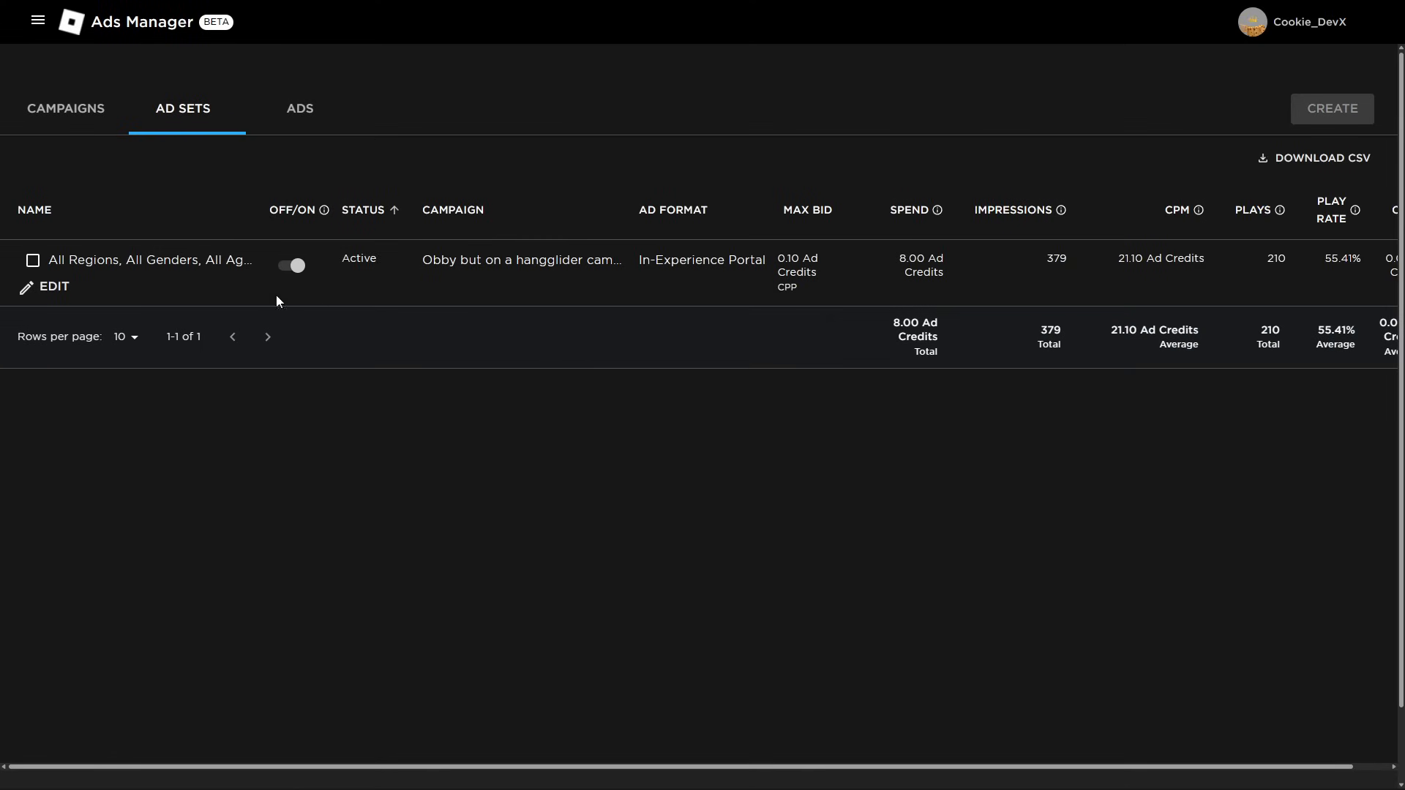
pyautogui.click(45, 287)
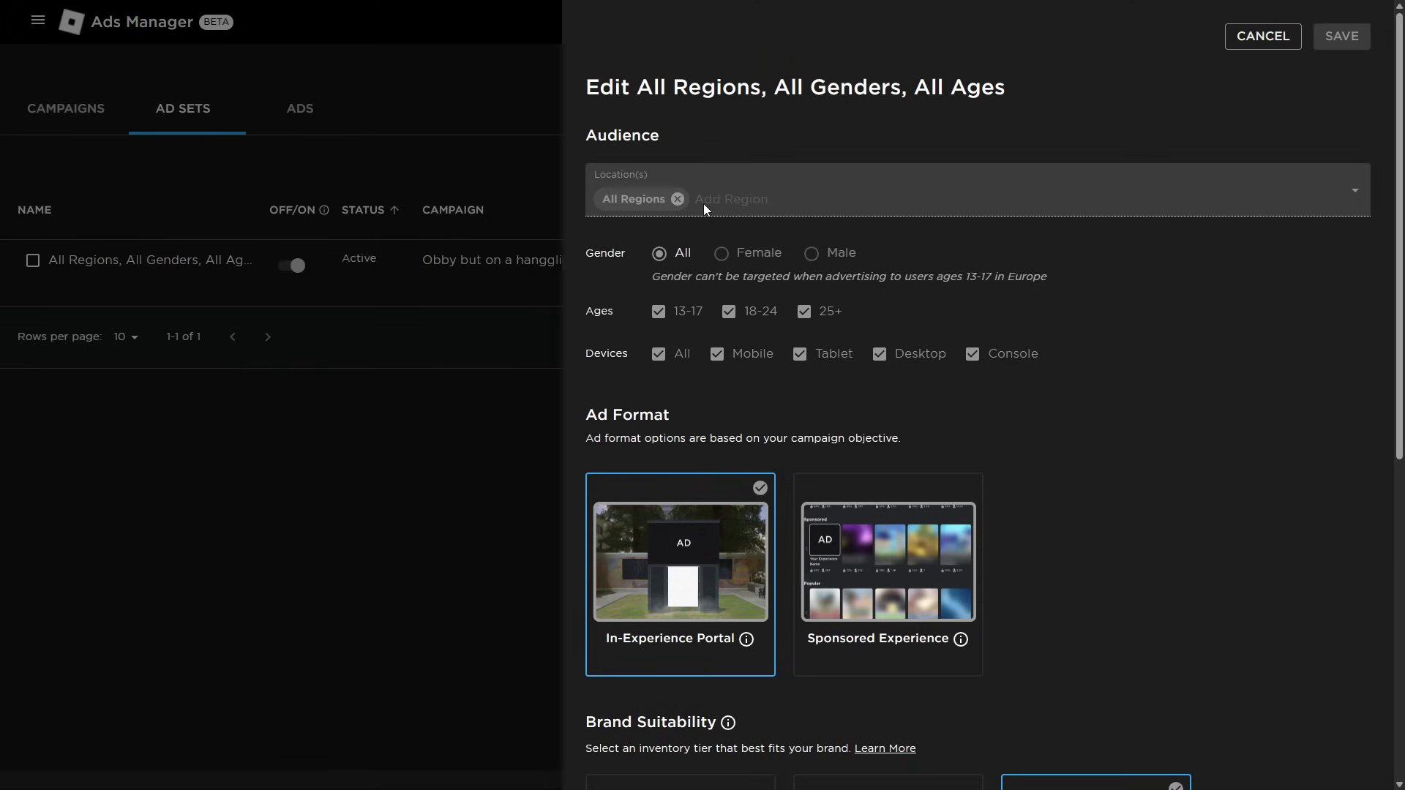
pyautogui.scroll(-3, 911, 424)
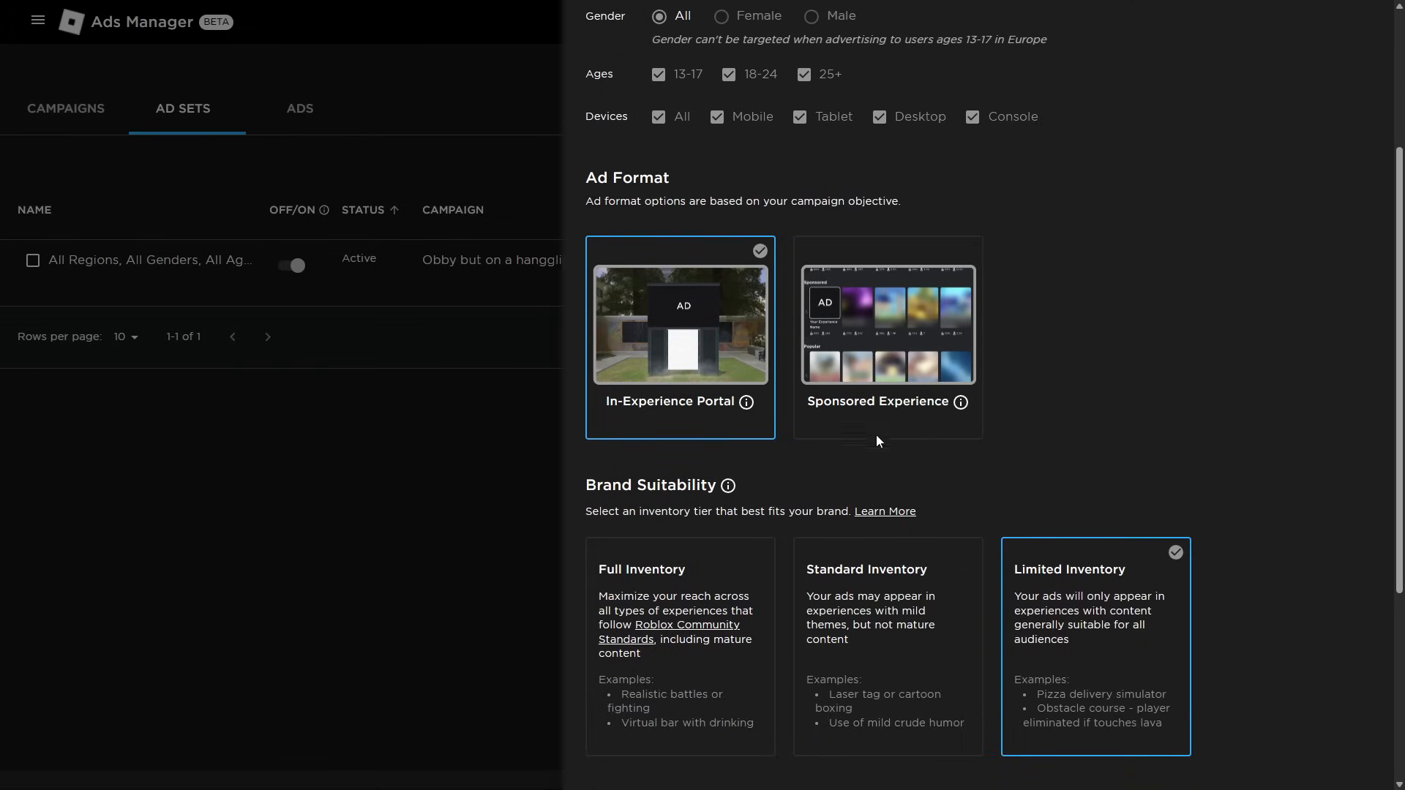
pyautogui.moveTo(646, 486); pyautogui.dragTo(806, 485)
pyautogui.scroll(-2, 809, 489)
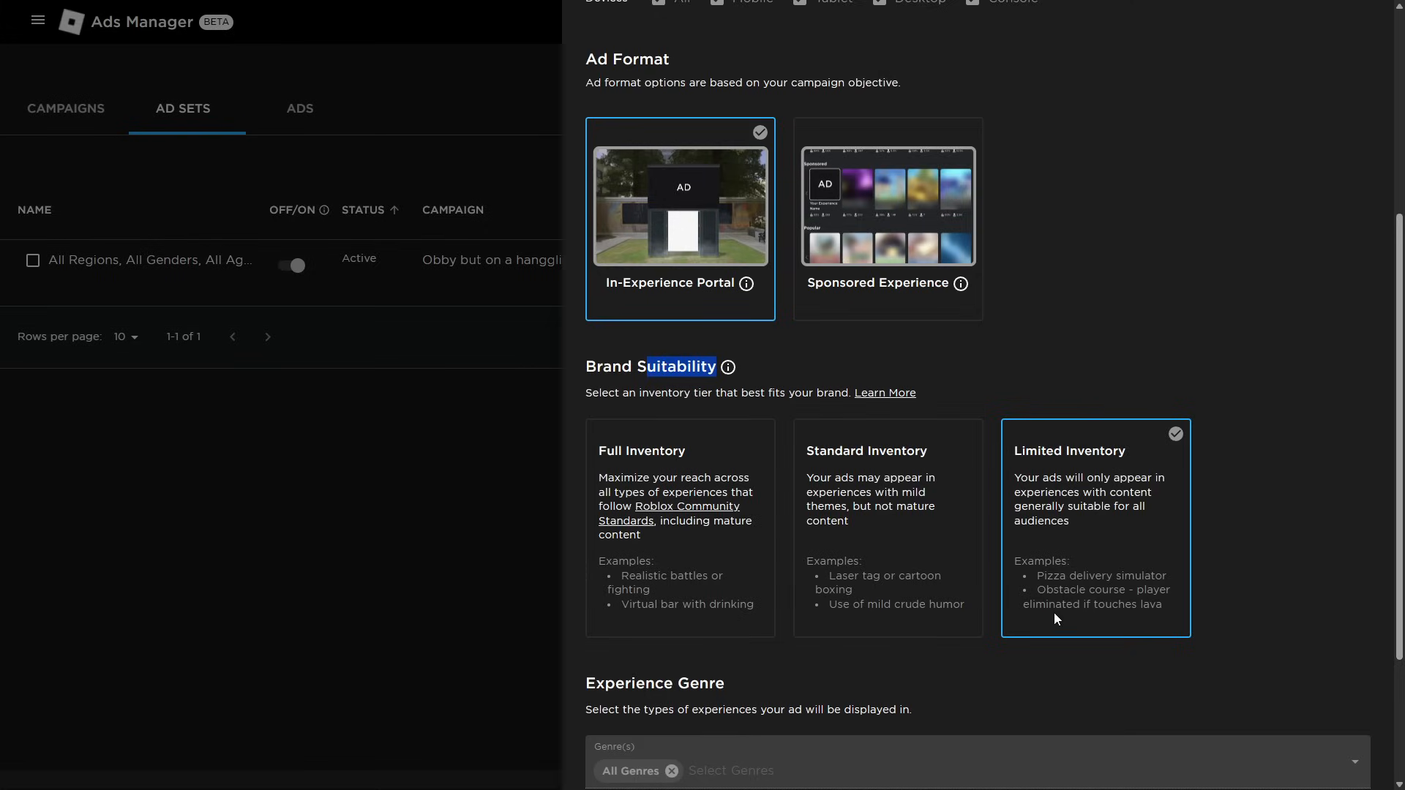
pyautogui.moveTo(1067, 576); pyautogui.dragTo(1133, 579)
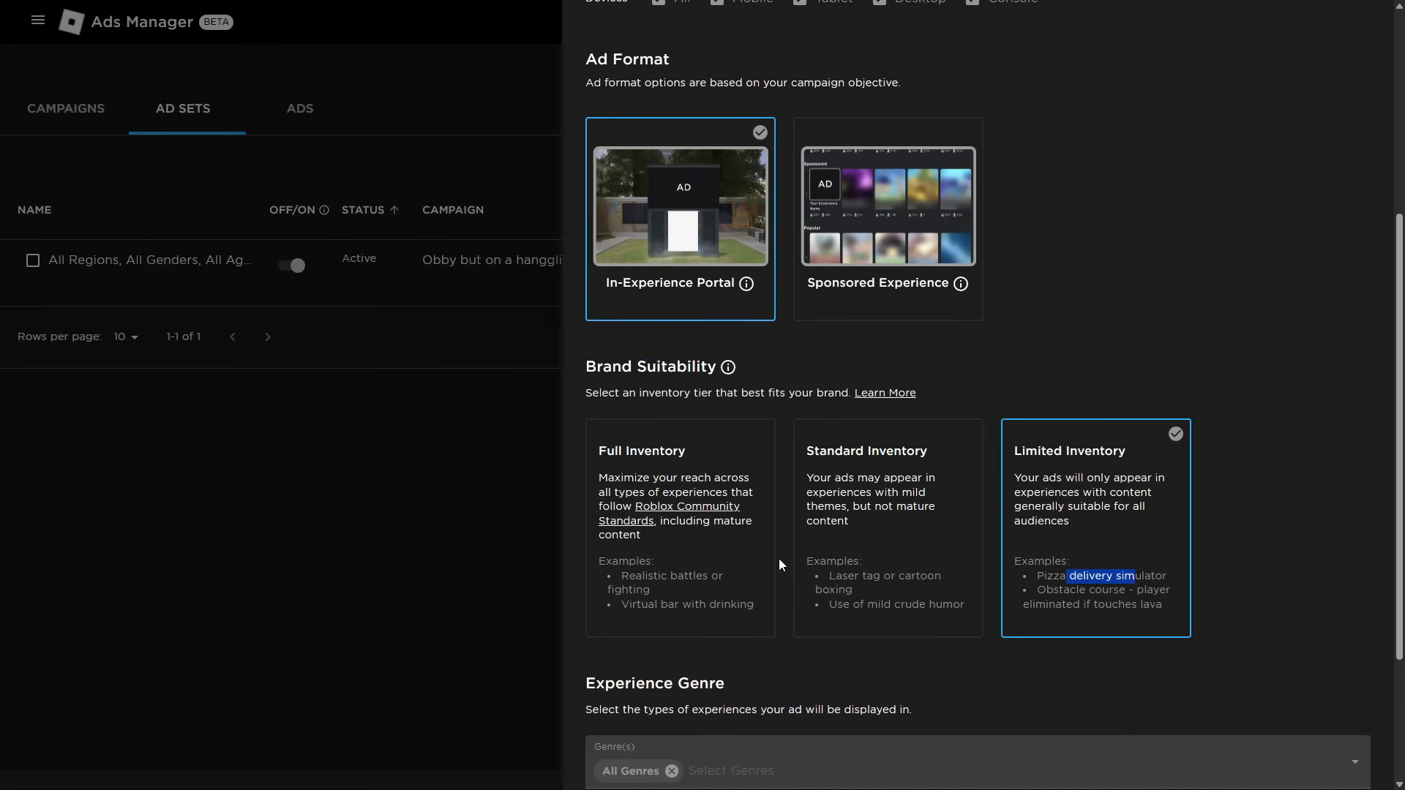
# - Read the Brand Suitability inventory tiers, the Experience Genre and the Bidding settings of the ad set, and close it without changes
pyautogui.moveTo(827, 562); pyautogui.dragTo(863, 564)
pyautogui.click(870, 452)
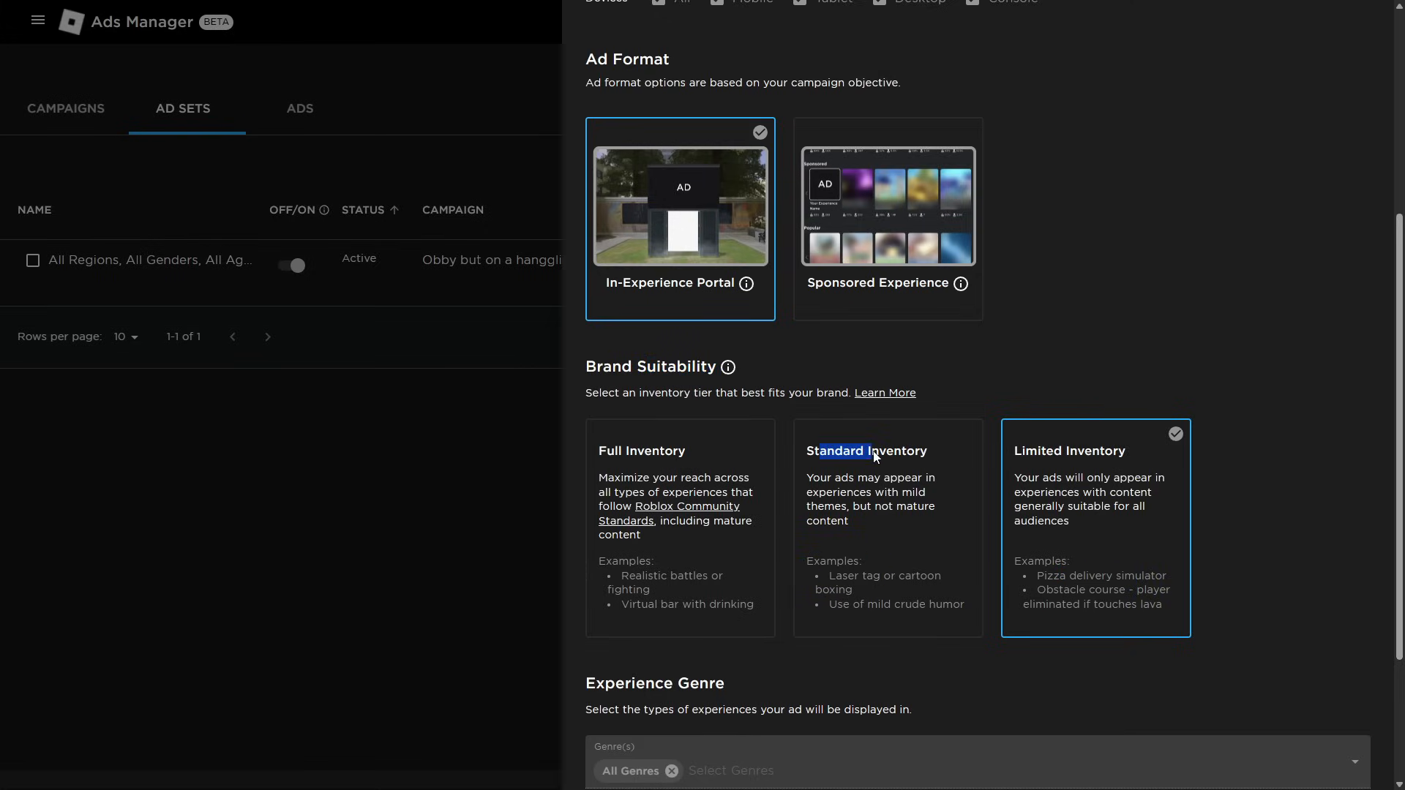
pyautogui.doubleClick(893, 449)
pyautogui.scroll(-2, 892, 450)
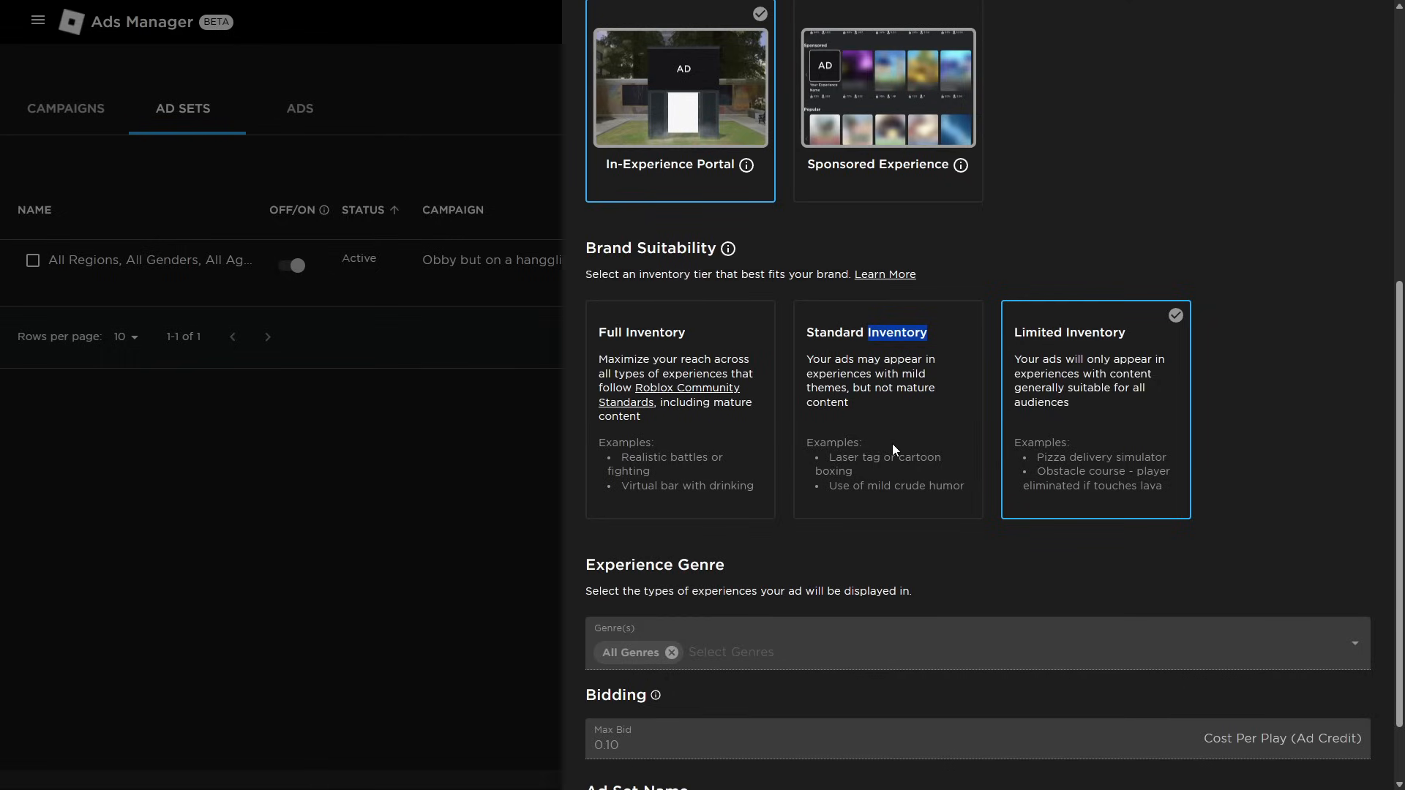
pyautogui.moveTo(623, 472); pyautogui.dragTo(665, 474)
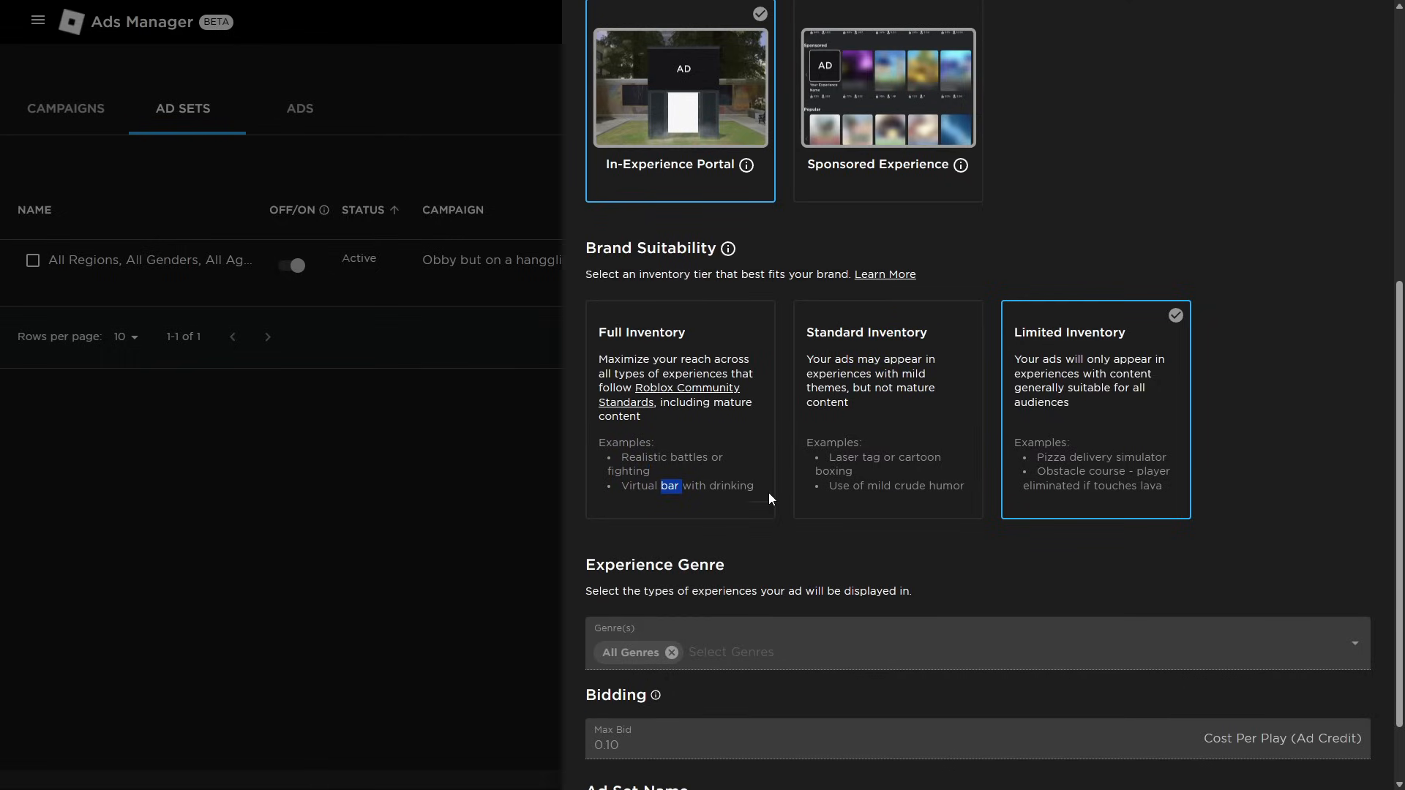
pyautogui.scroll(-1, 805, 689)
pyautogui.click(686, 559)
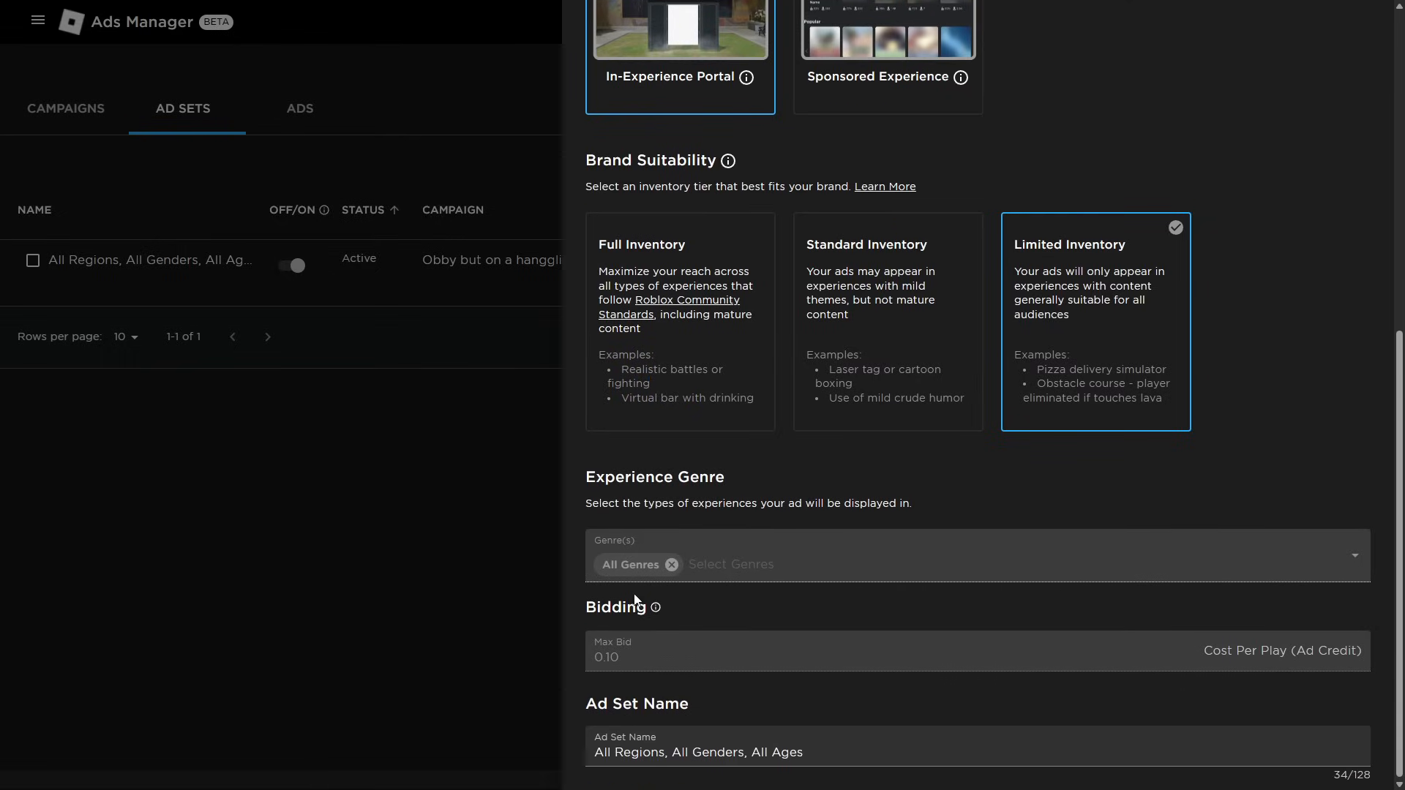
pyautogui.click(418, 541)
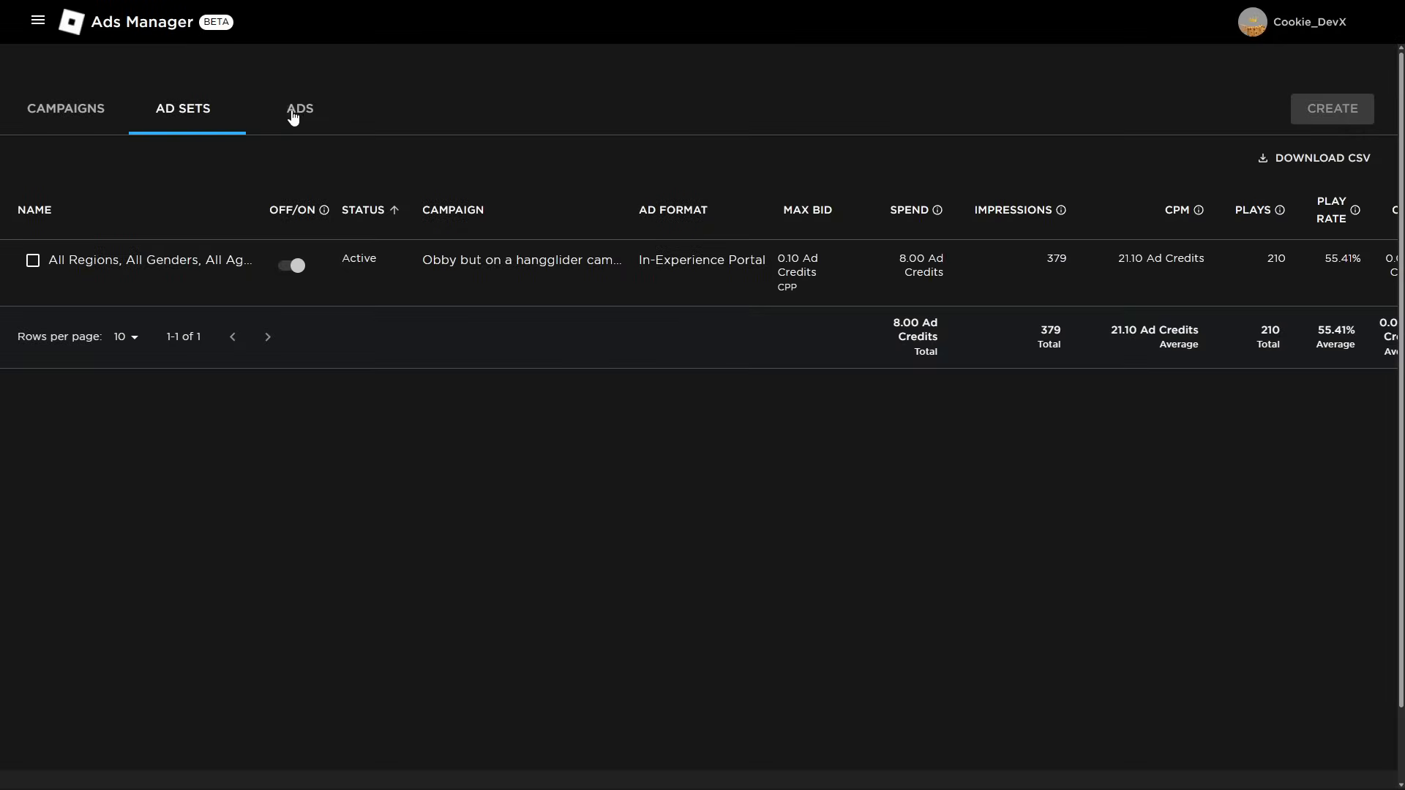
# - Check the Campaigns overview and read all its result columns, from spend through schedule and payment
pyautogui.click(293, 114)
pyautogui.click(44, 110)
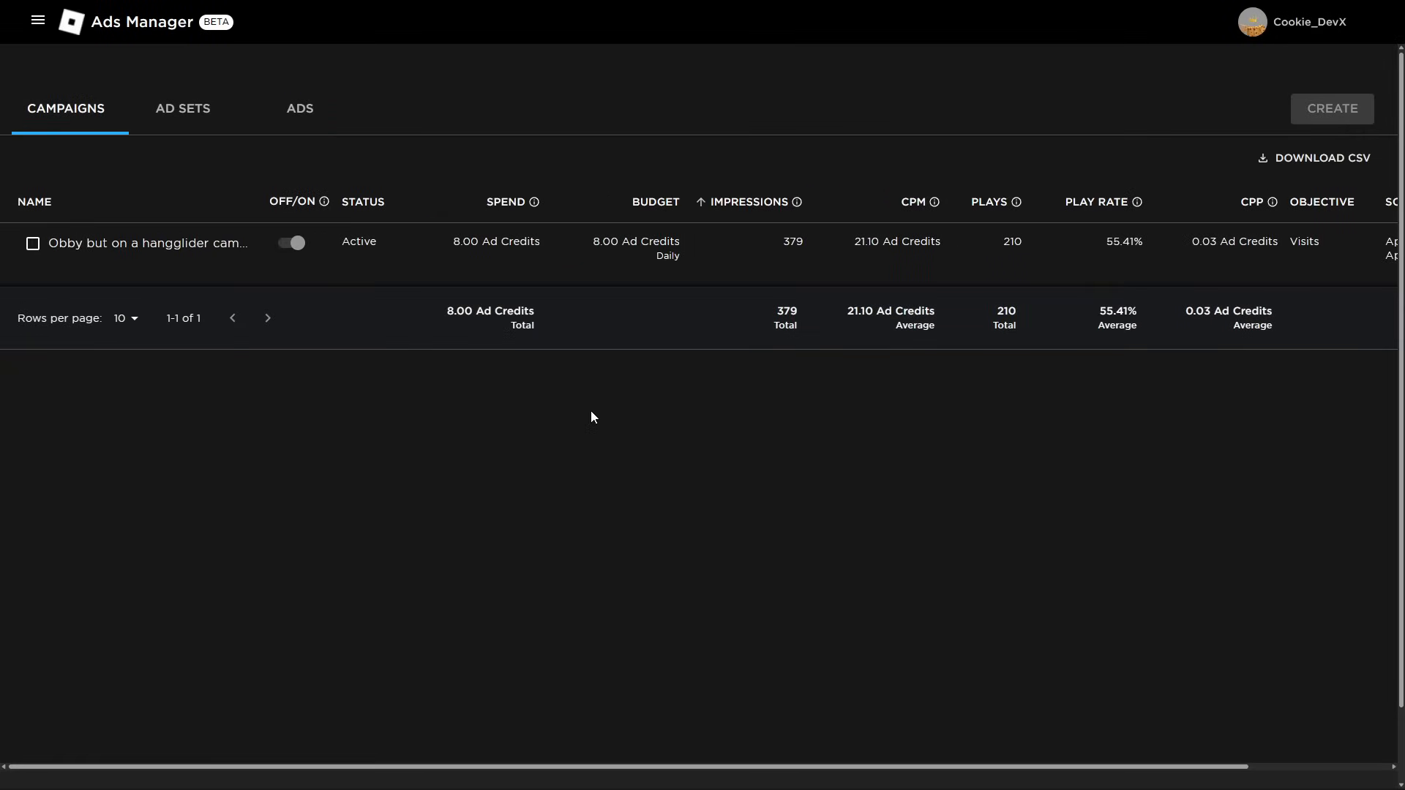
pyautogui.moveTo(674, 767); pyautogui.dragTo(859, 737)
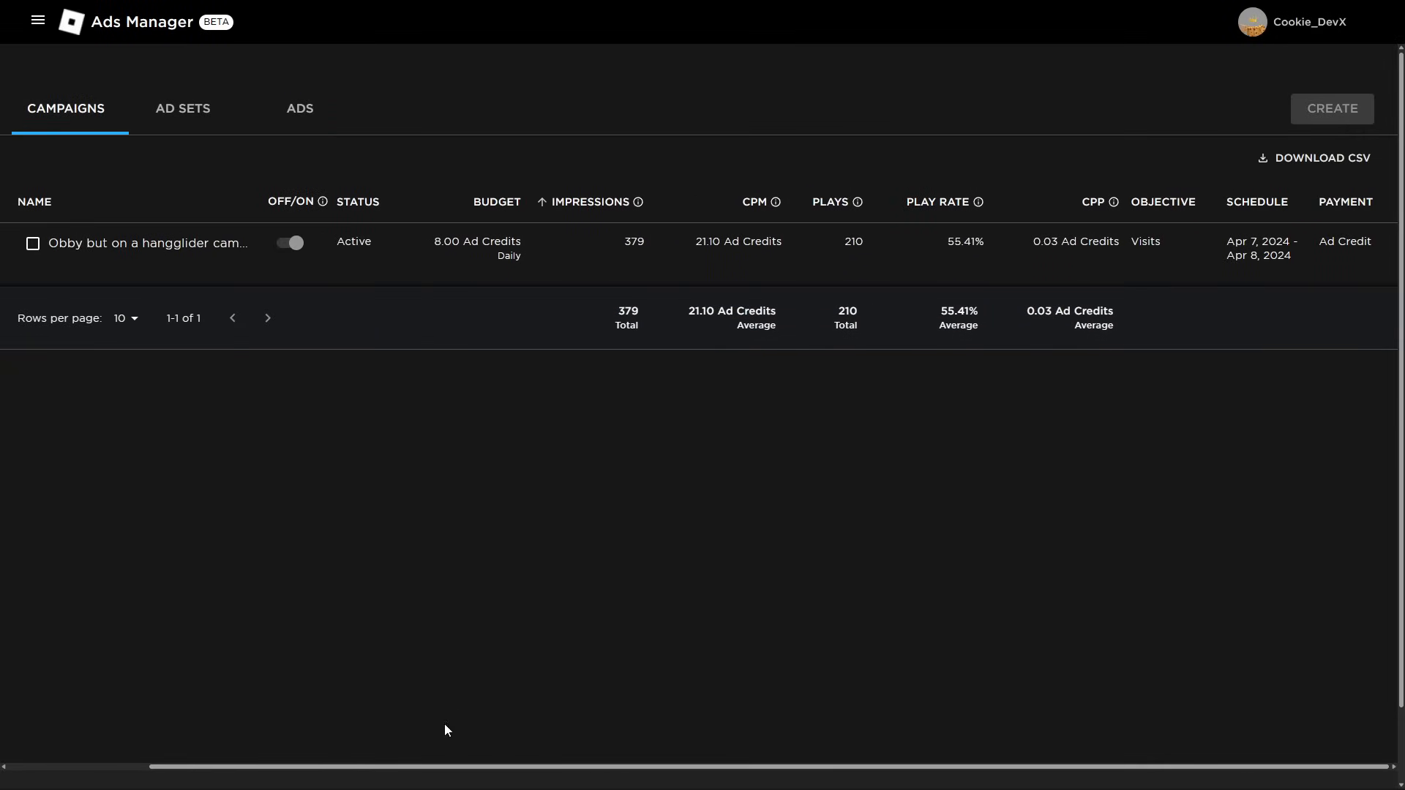
pyautogui.moveTo(420, 767); pyautogui.dragTo(200, 757)
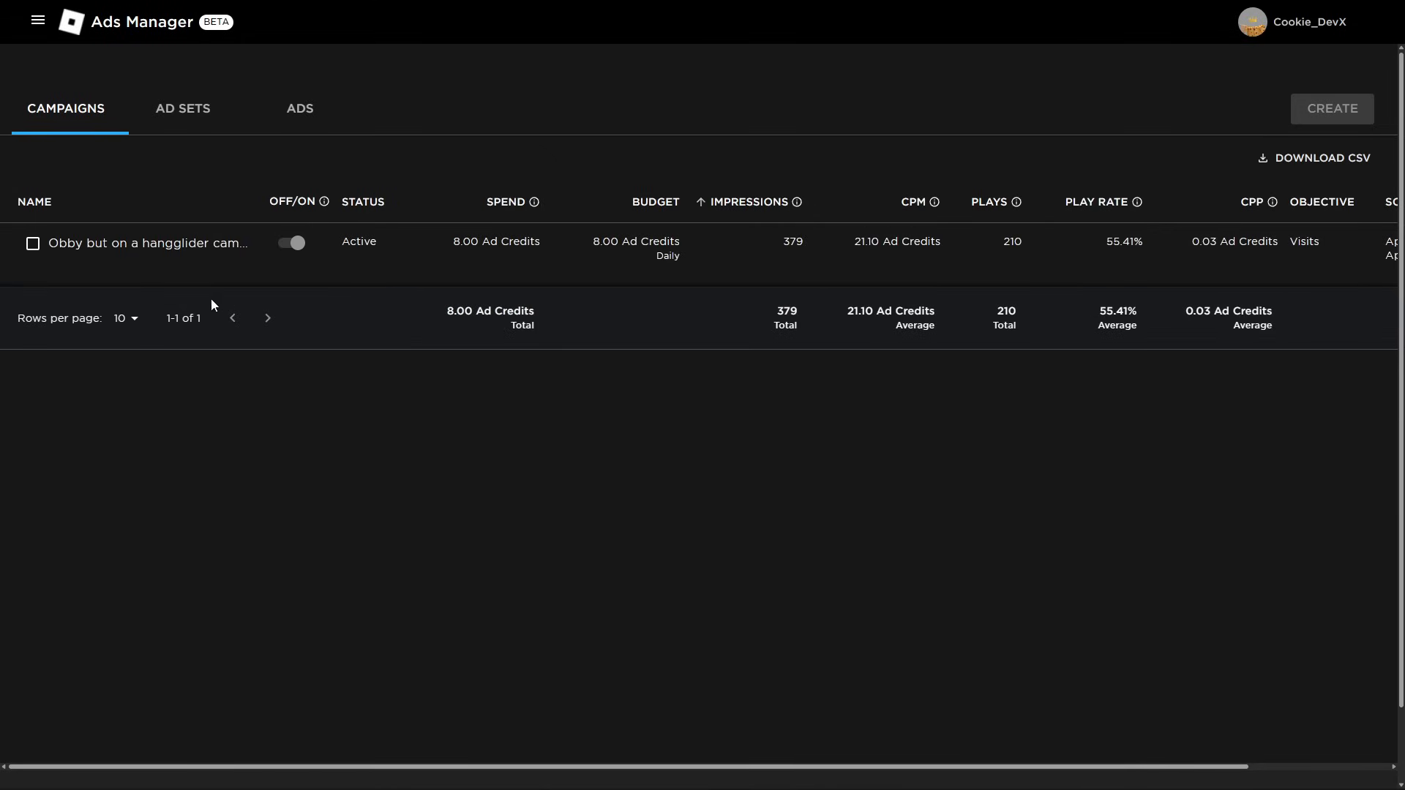
# - Open the hang-glider campaign's settings, examine its objective, budget and schedule, and close them without changes
pyautogui.click(51, 267)
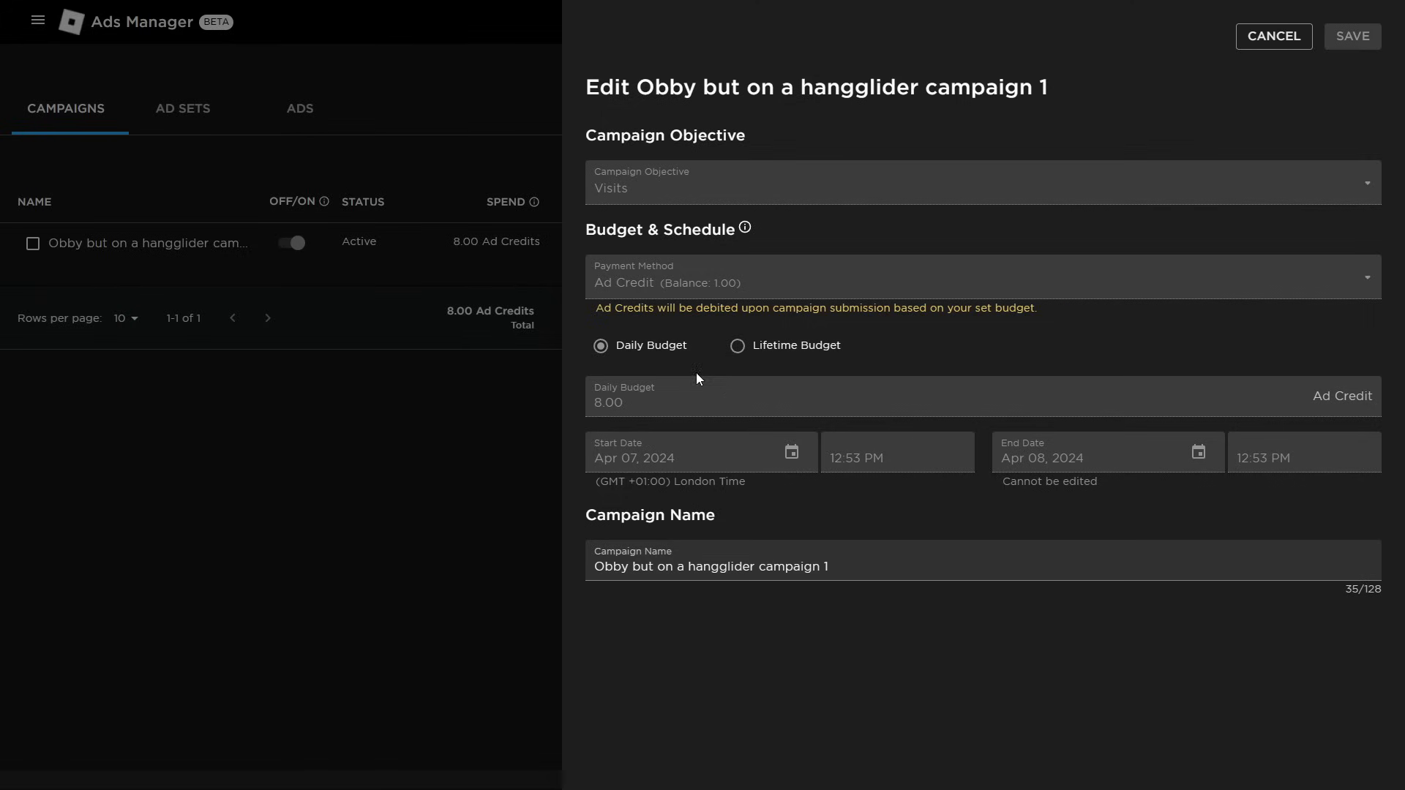
pyautogui.click(691, 468)
pyautogui.click(171, 63)
# - Show Ads Manager in full screen and open the Payment Settings of the Billing Center
pyautogui.press('F11')
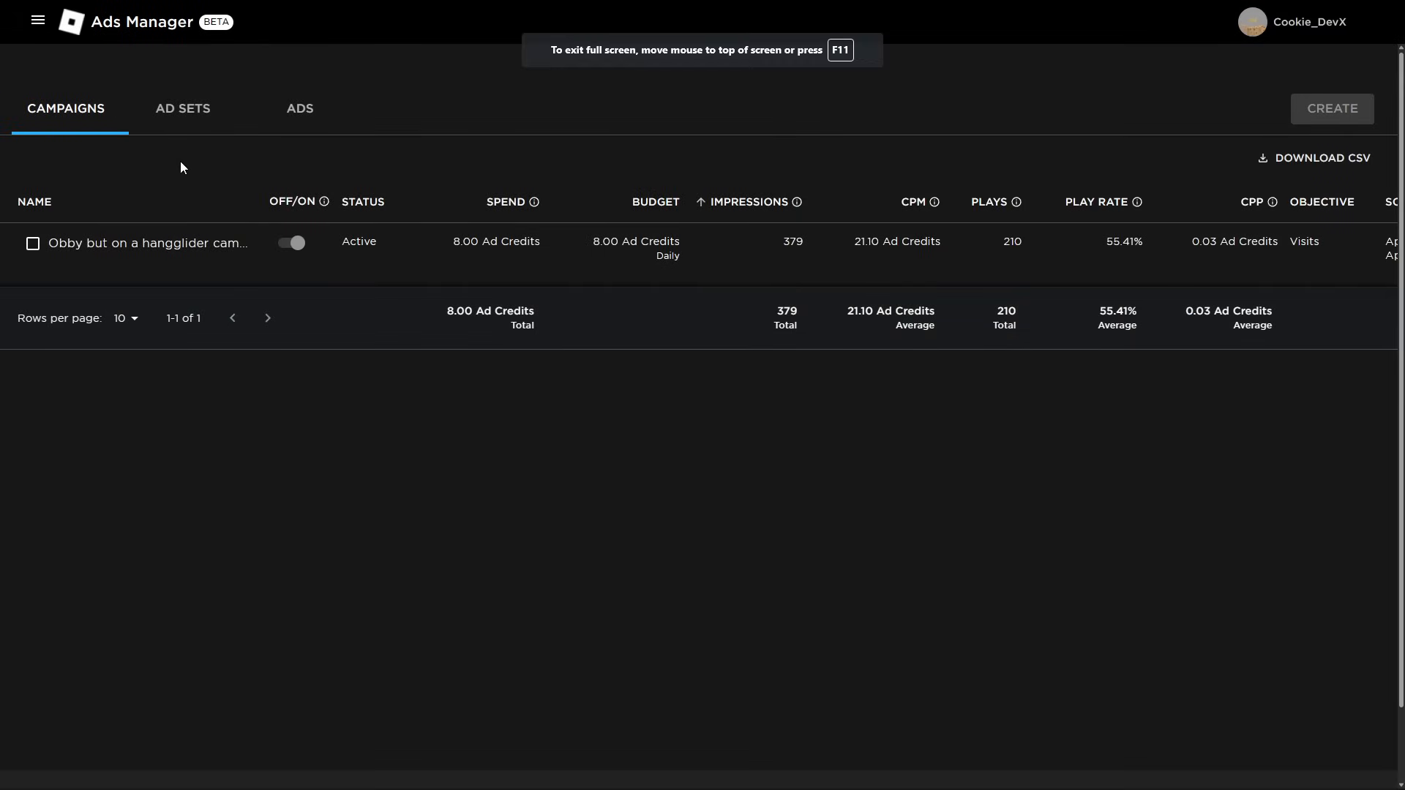
pyautogui.click(38, 20)
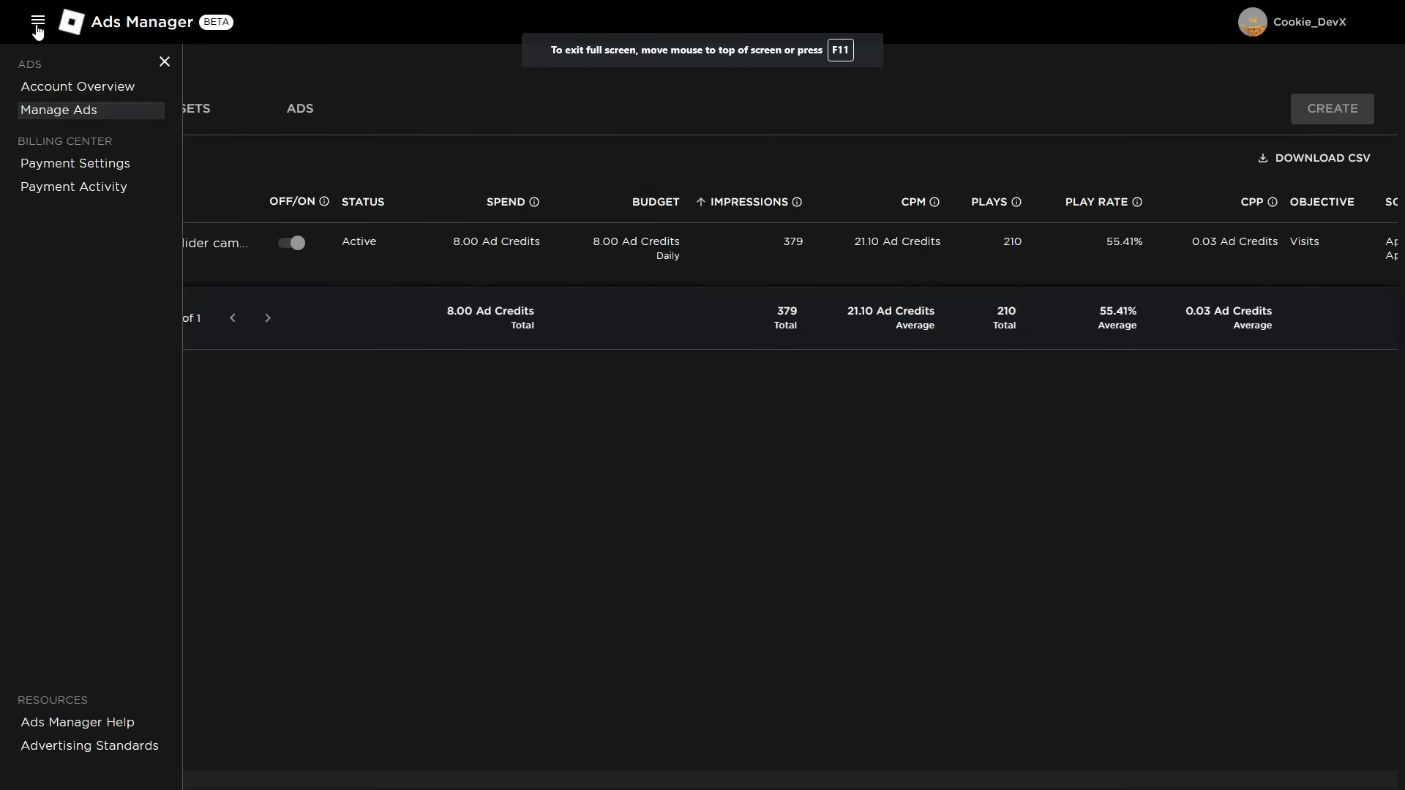
pyautogui.click(49, 167)
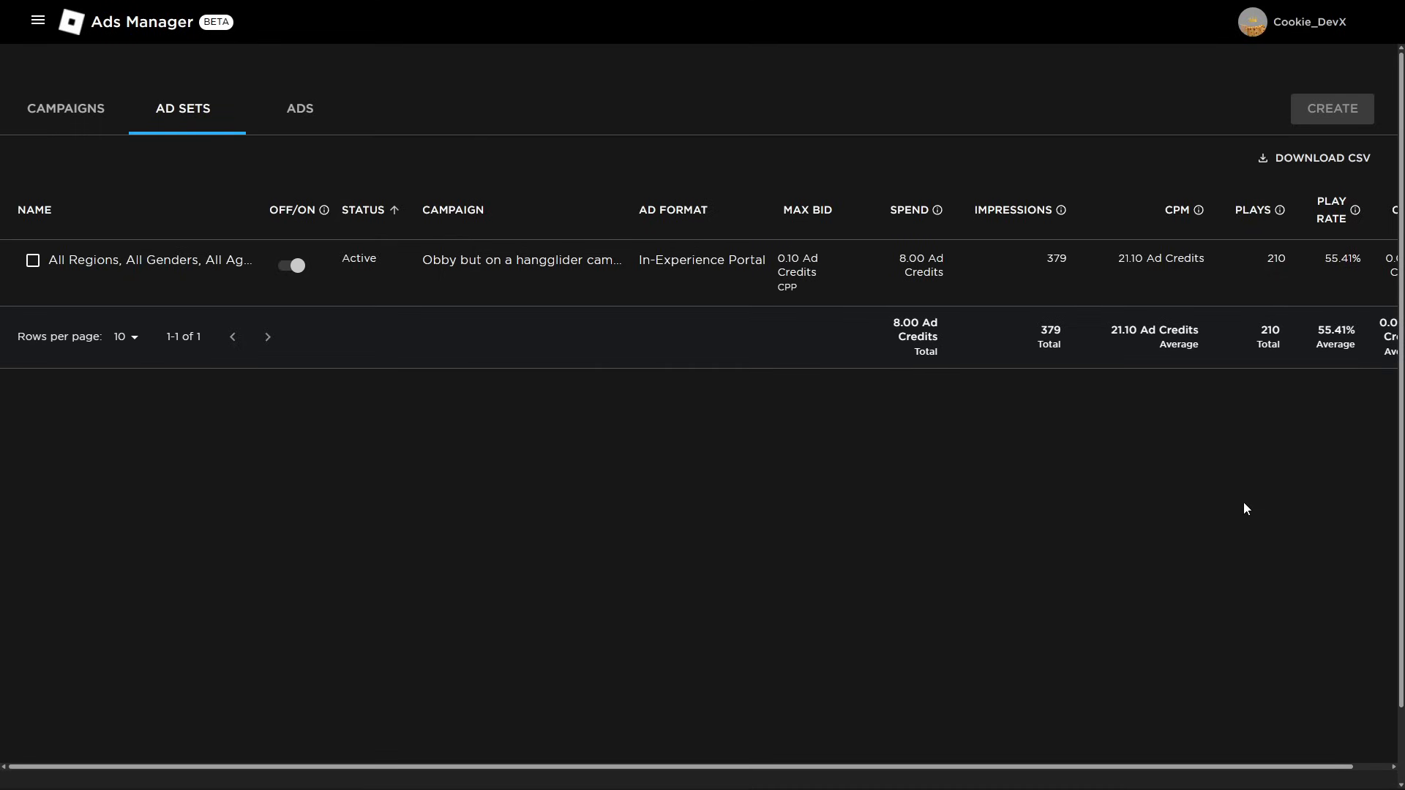
# - Review the ad set's impressions and cost per play, inspect the Max Bid in its settings, and close them without changes
pyautogui.moveTo(953, 767); pyautogui.dragTo(990, 766)
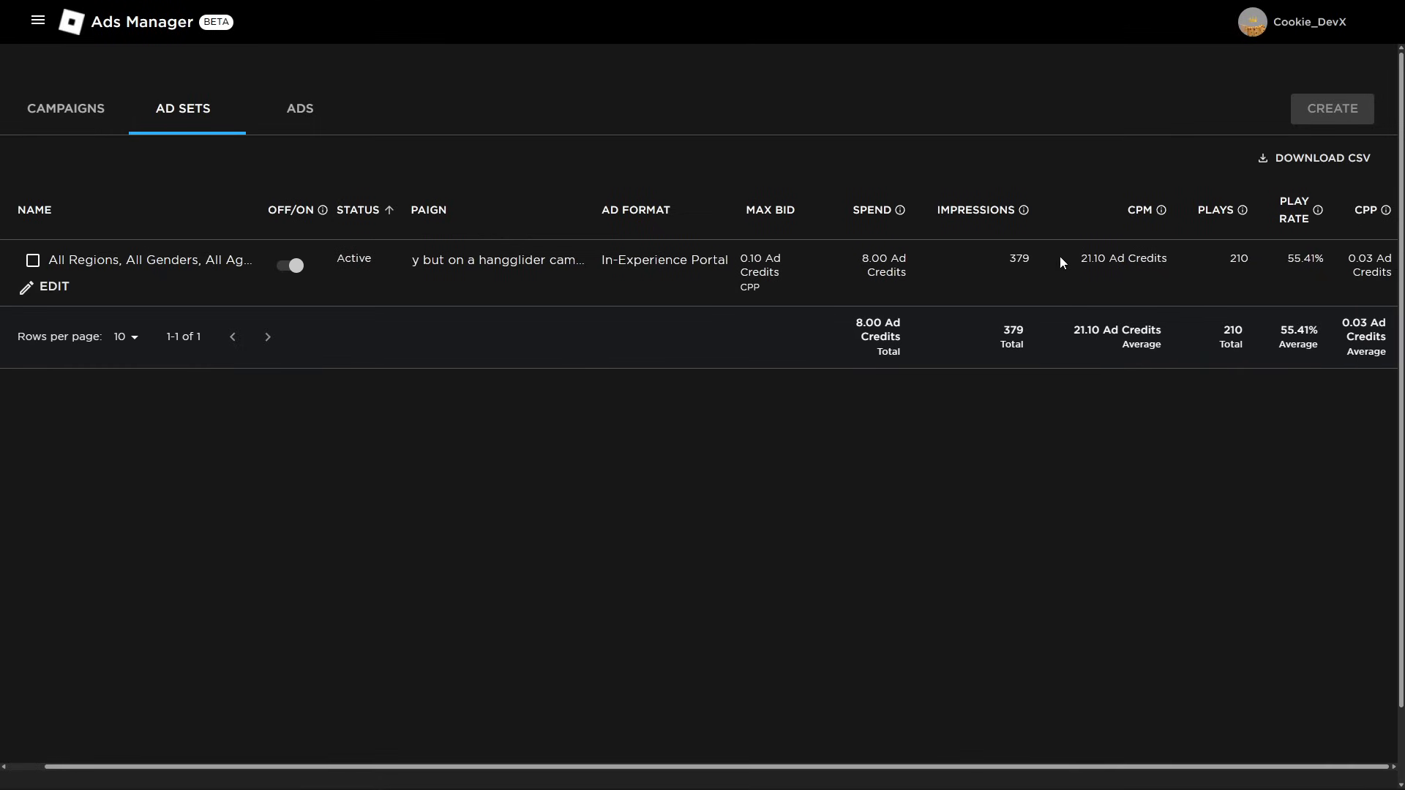
pyautogui.doubleClick(1027, 261)
pyautogui.click(53, 286)
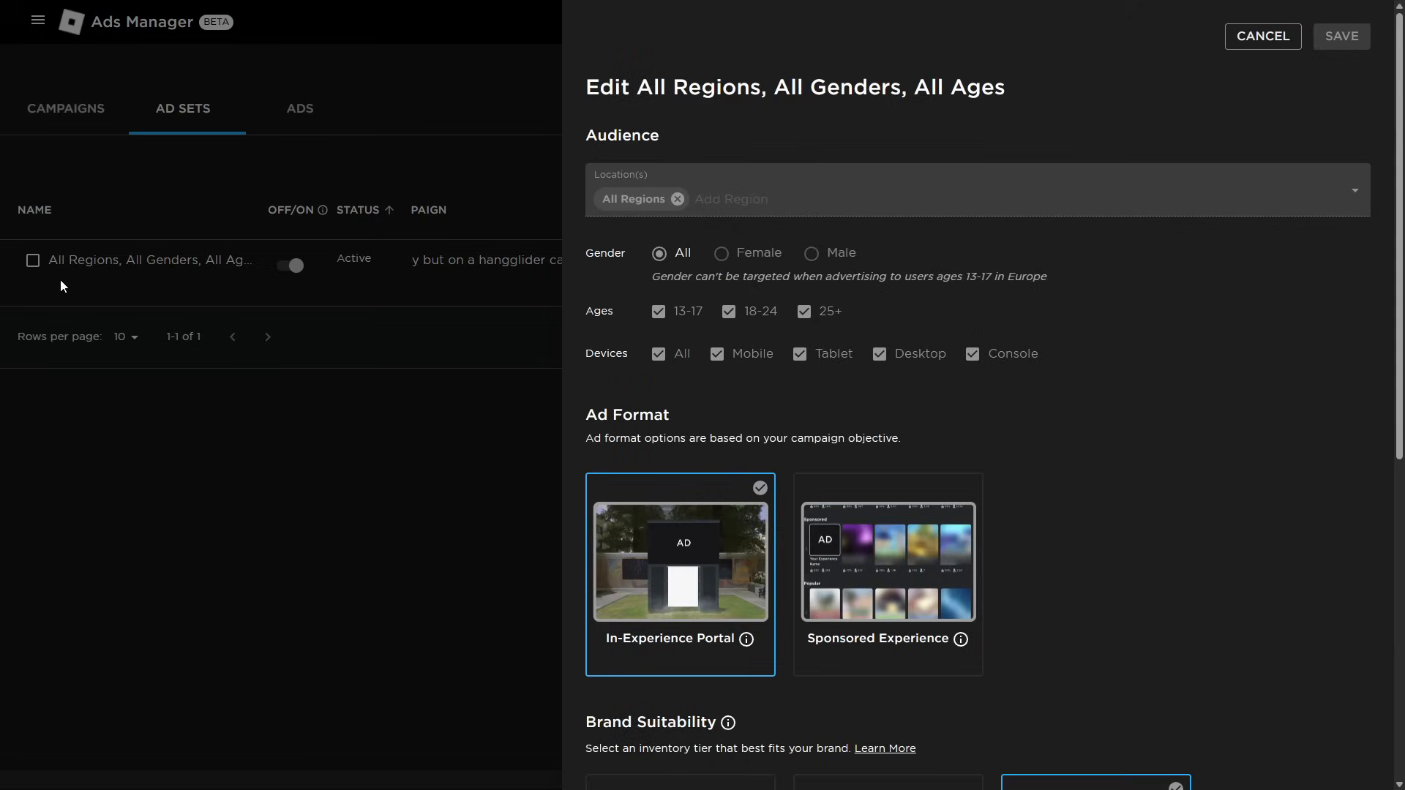
pyautogui.scroll(-8, 869, 580)
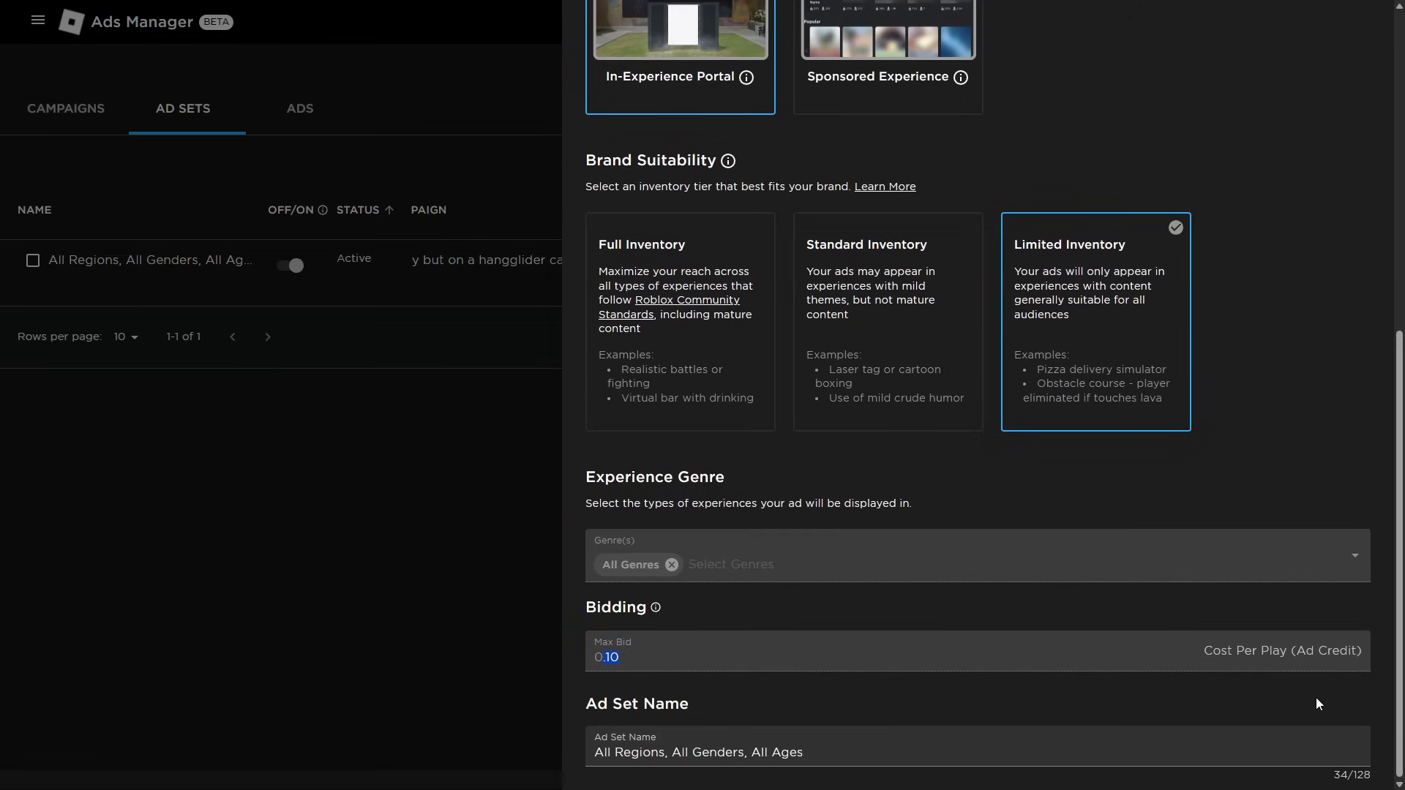
pyautogui.click(1311, 655)
pyautogui.click(476, 641)
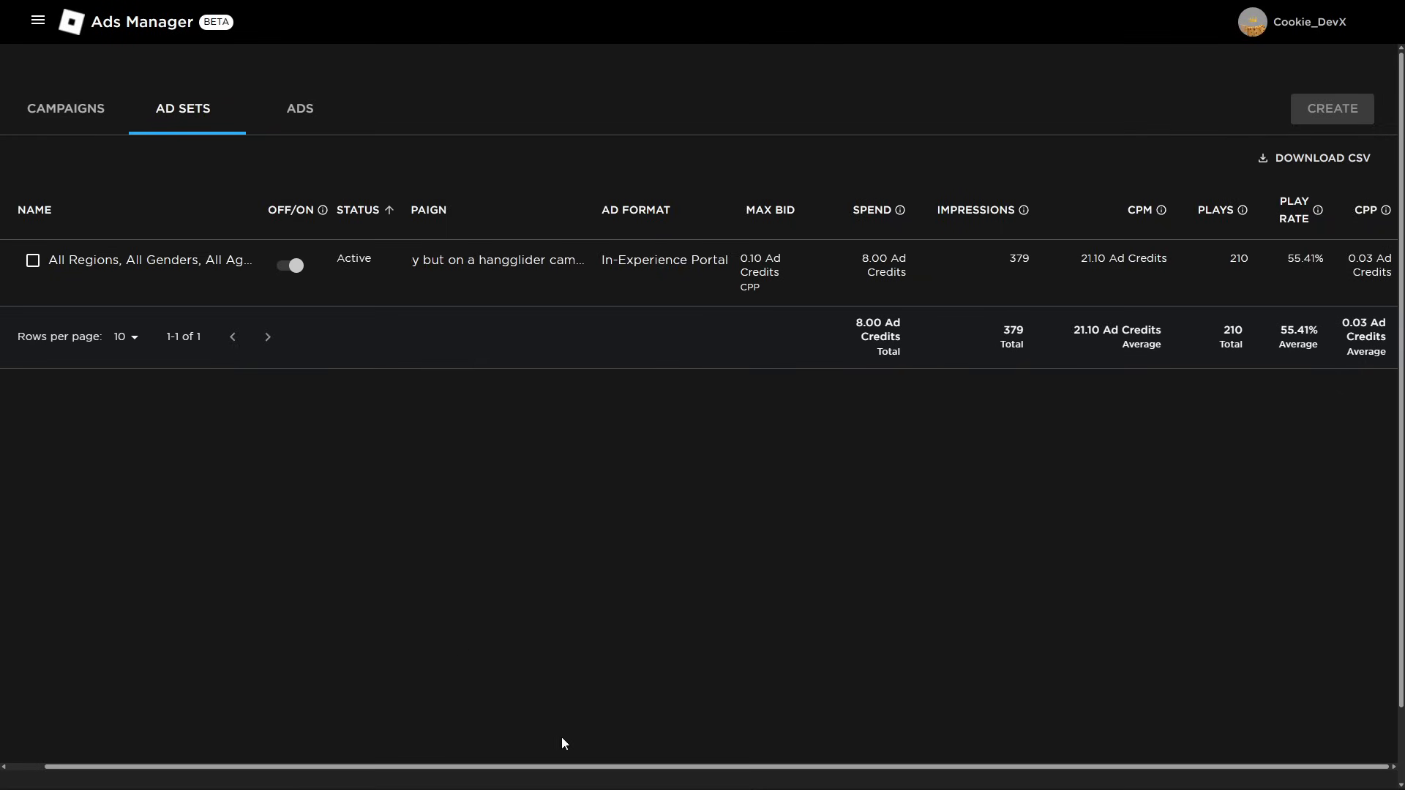
pyautogui.hotkey('ctrl', 'a')
pyautogui.click(808, 724)
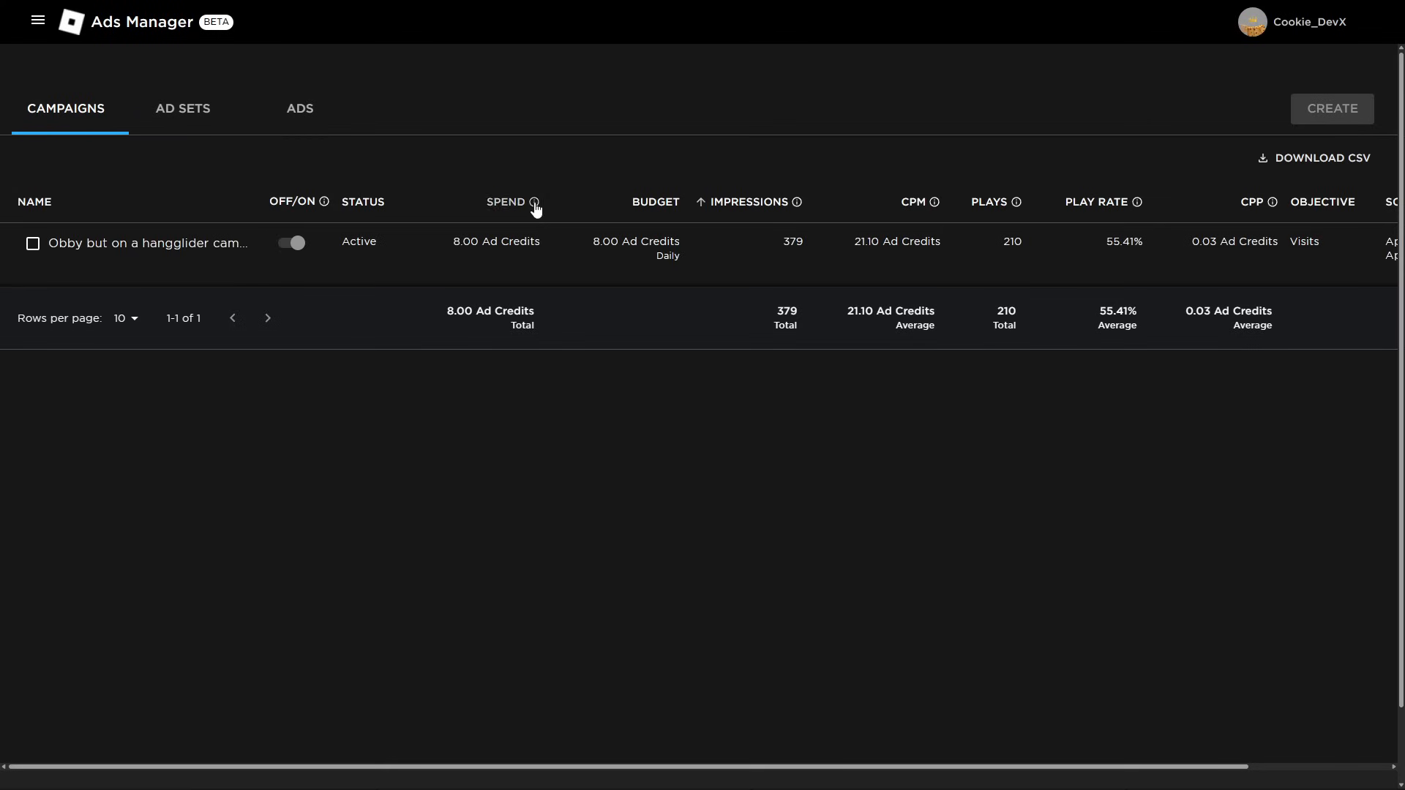
# - Go through the campaign's spend, plays, play rate, cost per play and schedule columns in the Campaigns overview
pyautogui.moveTo(487, 251)
pyautogui.moveTo(882, 766); pyautogui.dragTo(1025, 765)
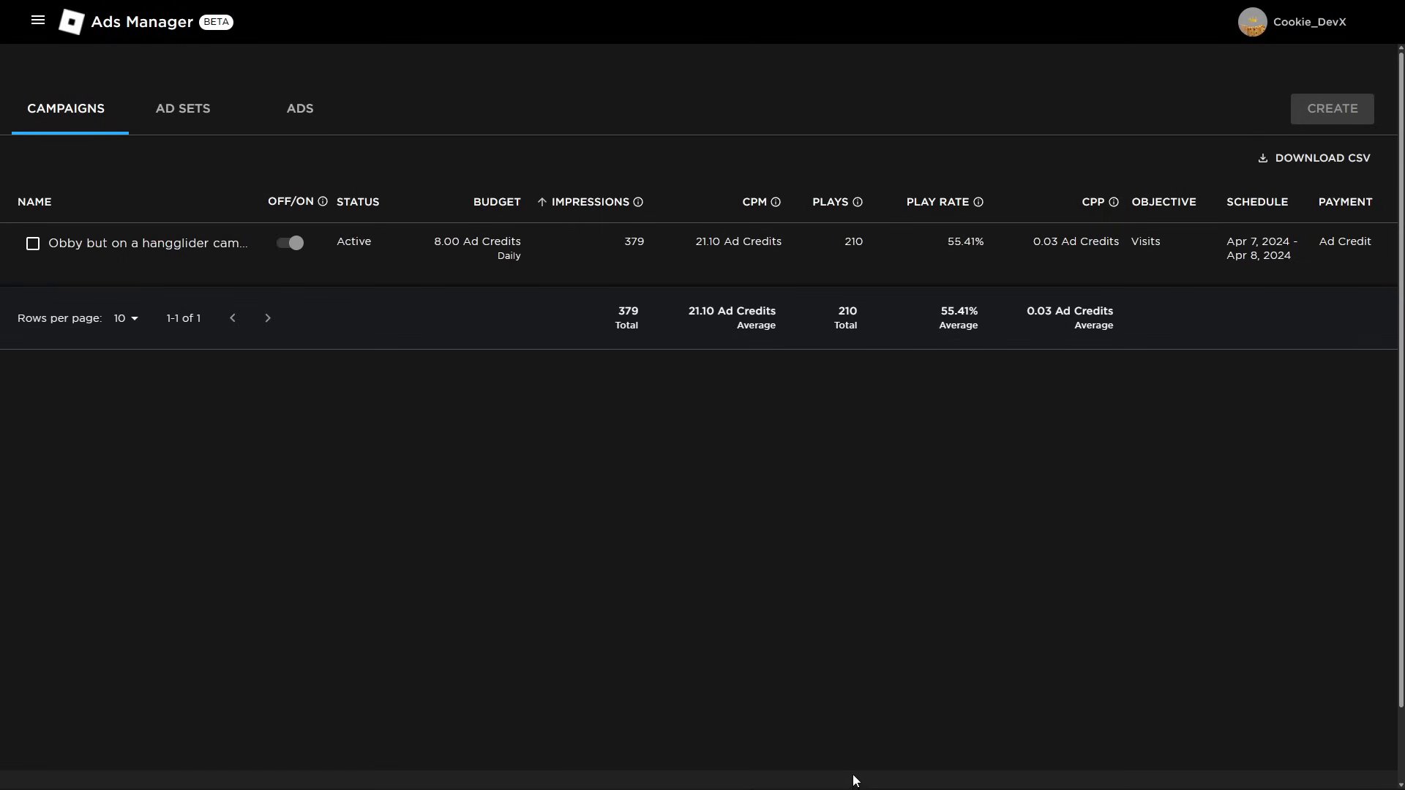
pyautogui.moveTo(853, 767); pyautogui.dragTo(524, 745)
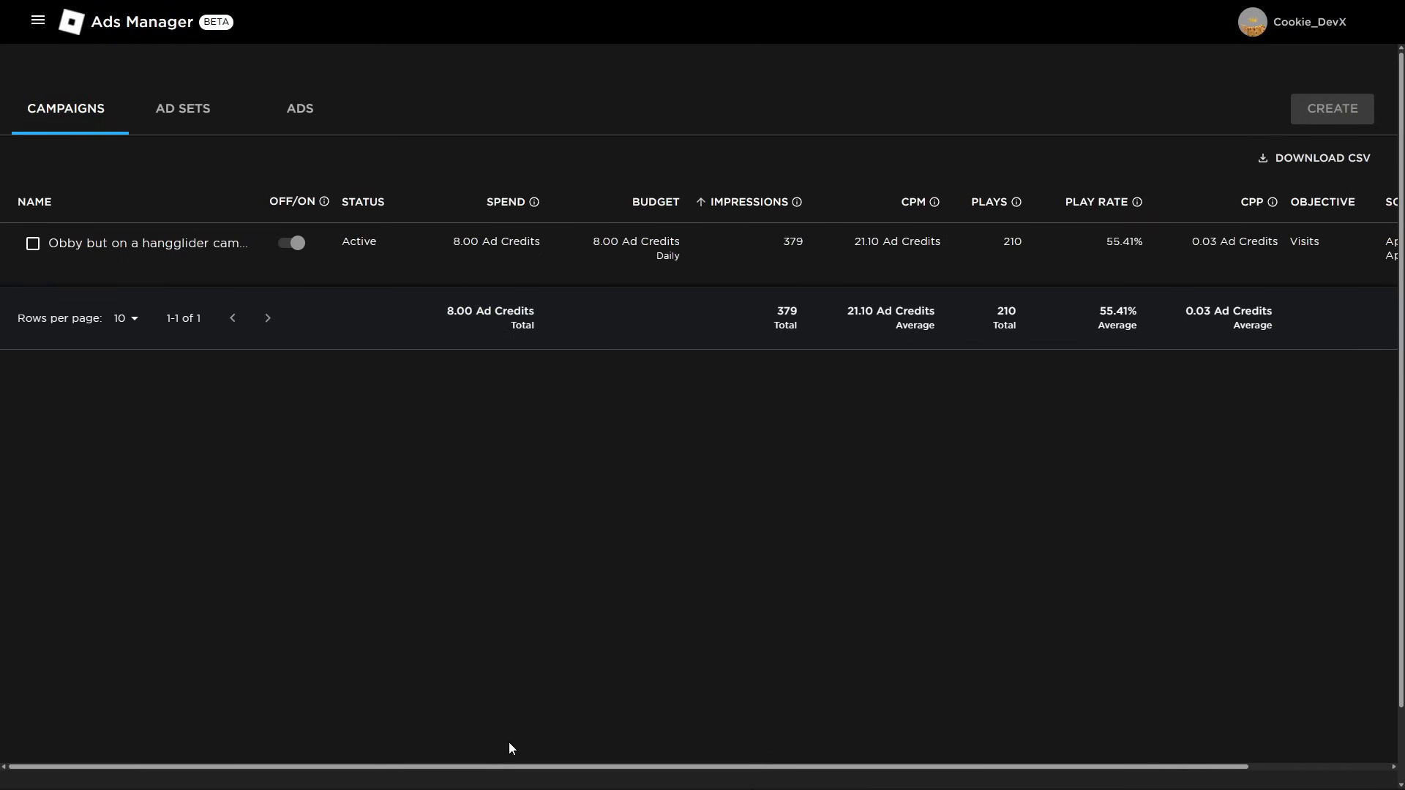
pyautogui.press('F11')
pyautogui.press('F11')
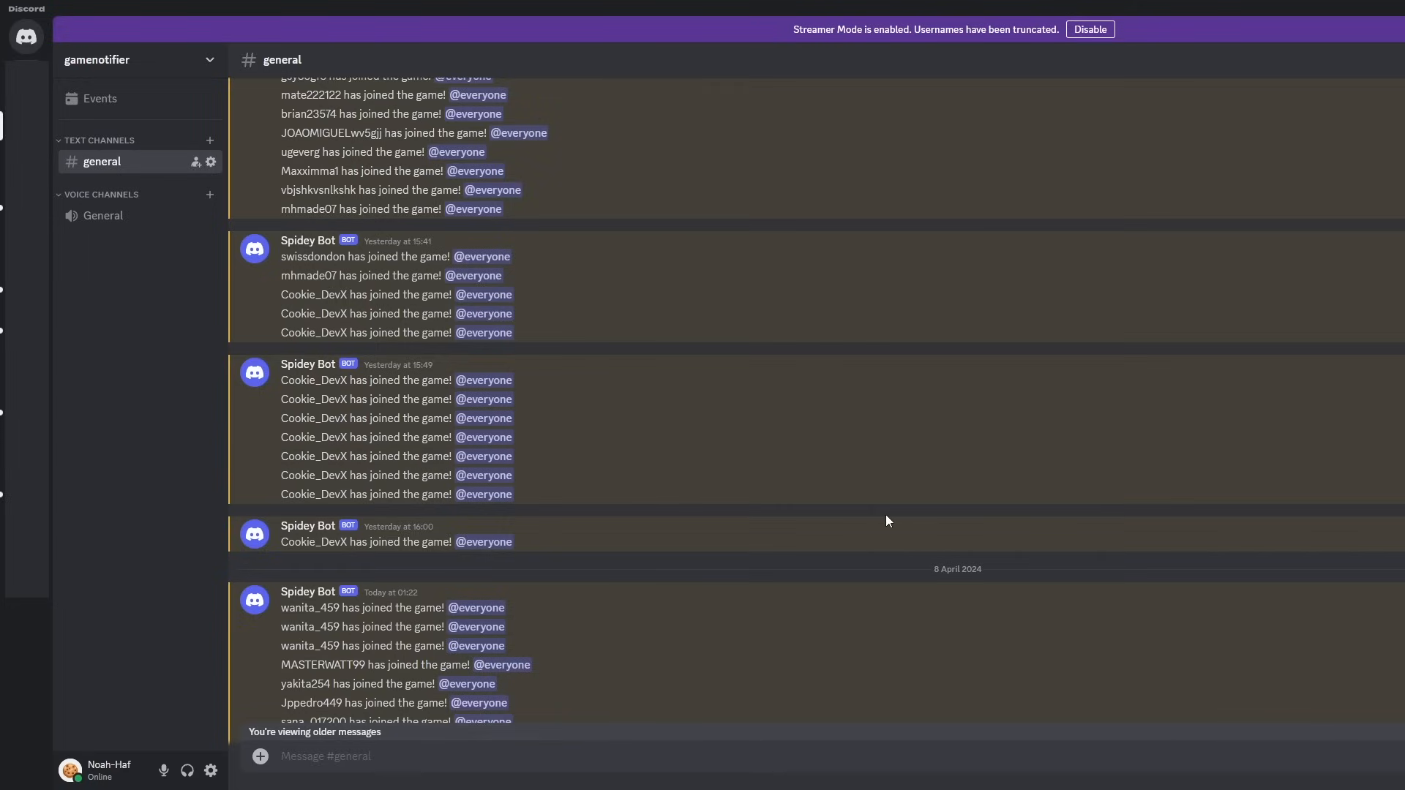
# - Check the exact times of the Spidey Bot join notifications sent on 7 and 8 April in the gamenotifier server's general channel
pyautogui.scroll(2, 427, 438)
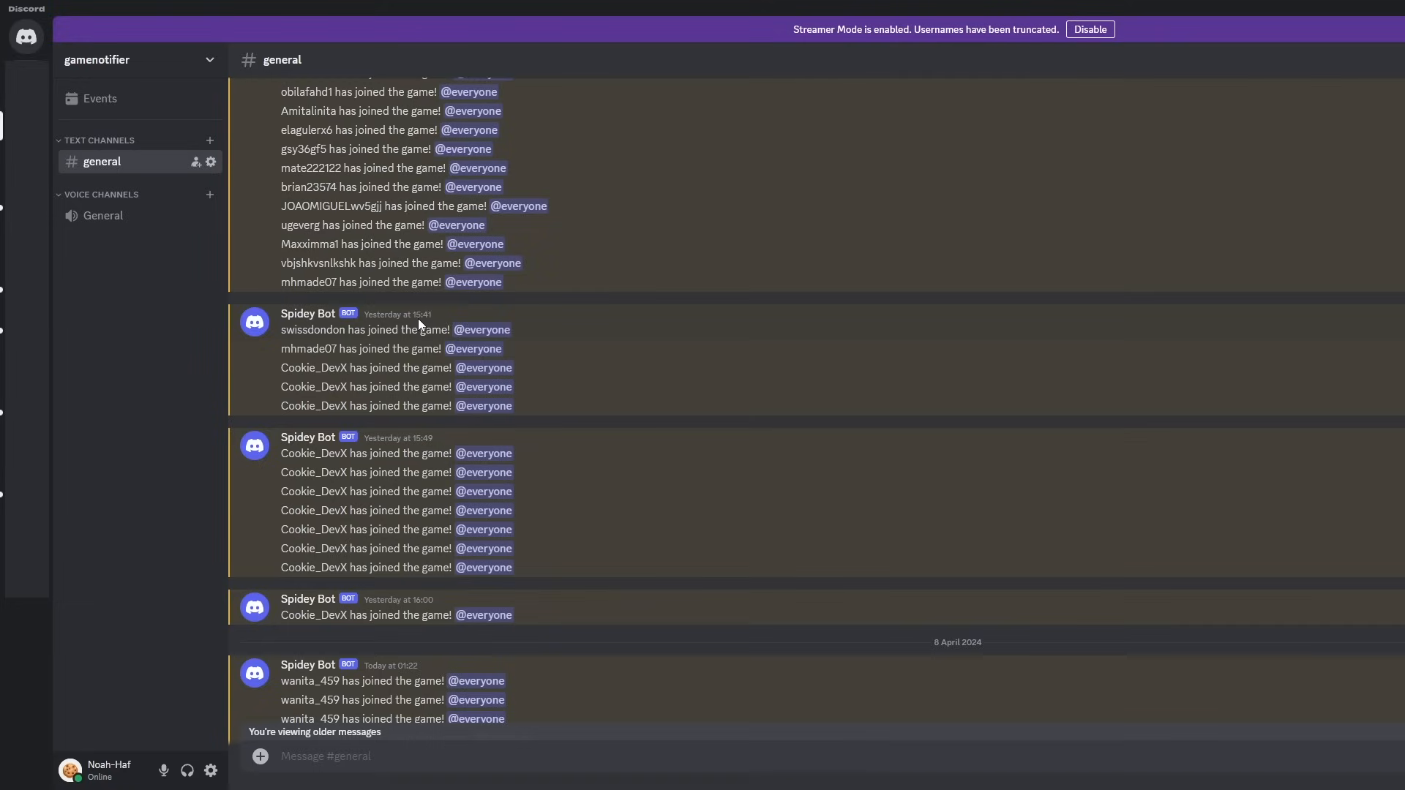
pyautogui.moveTo(418, 319)
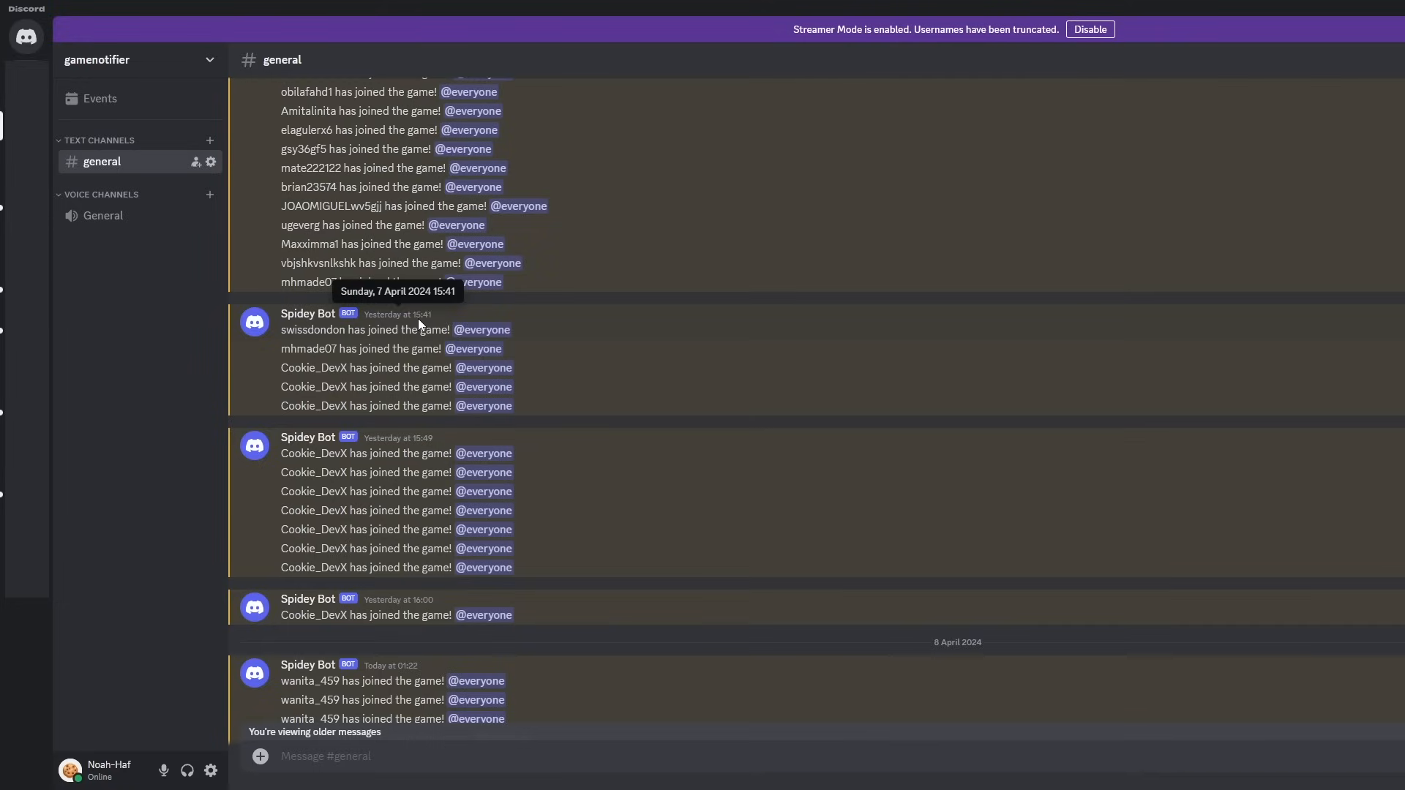
pyautogui.scroll(-3, 559, 395)
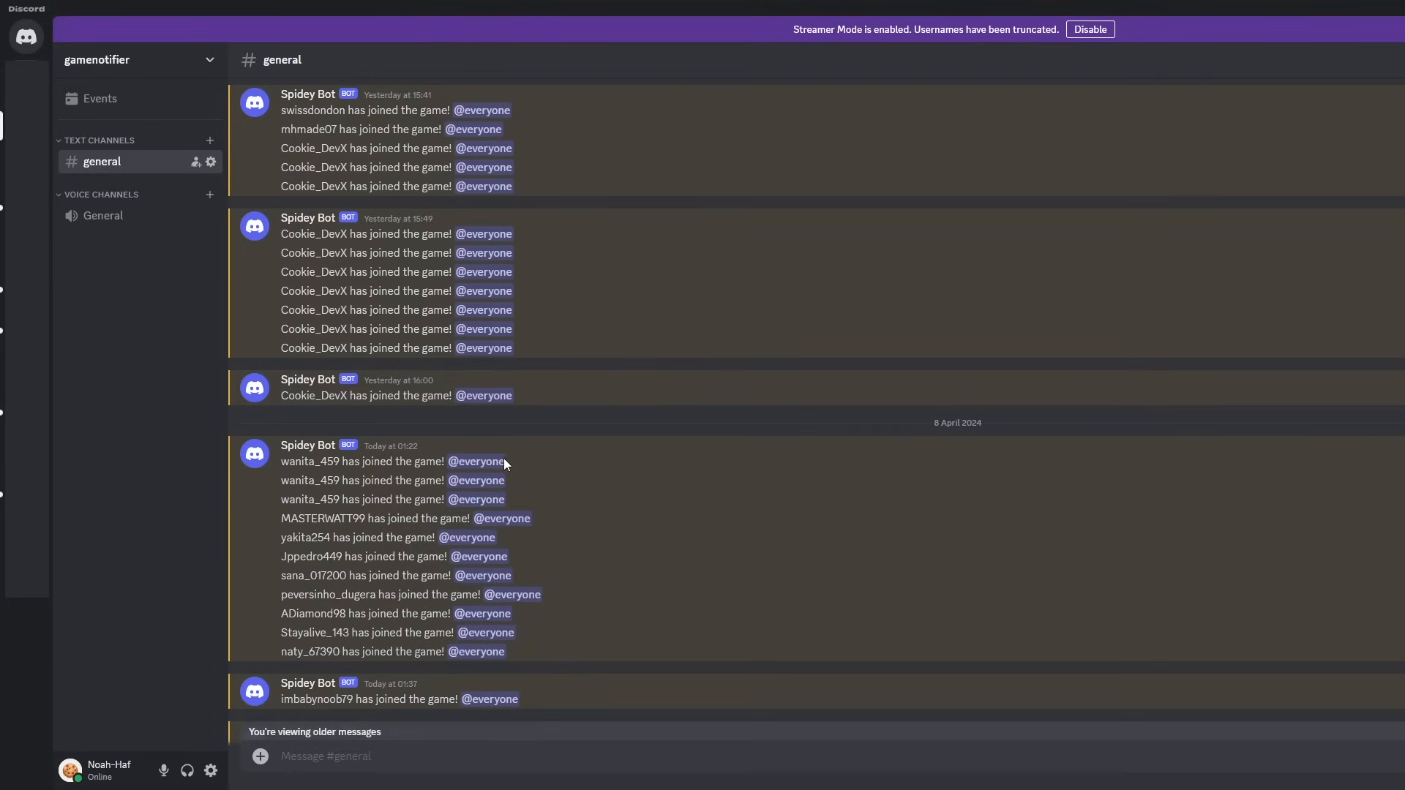
pyautogui.moveTo(402, 446)
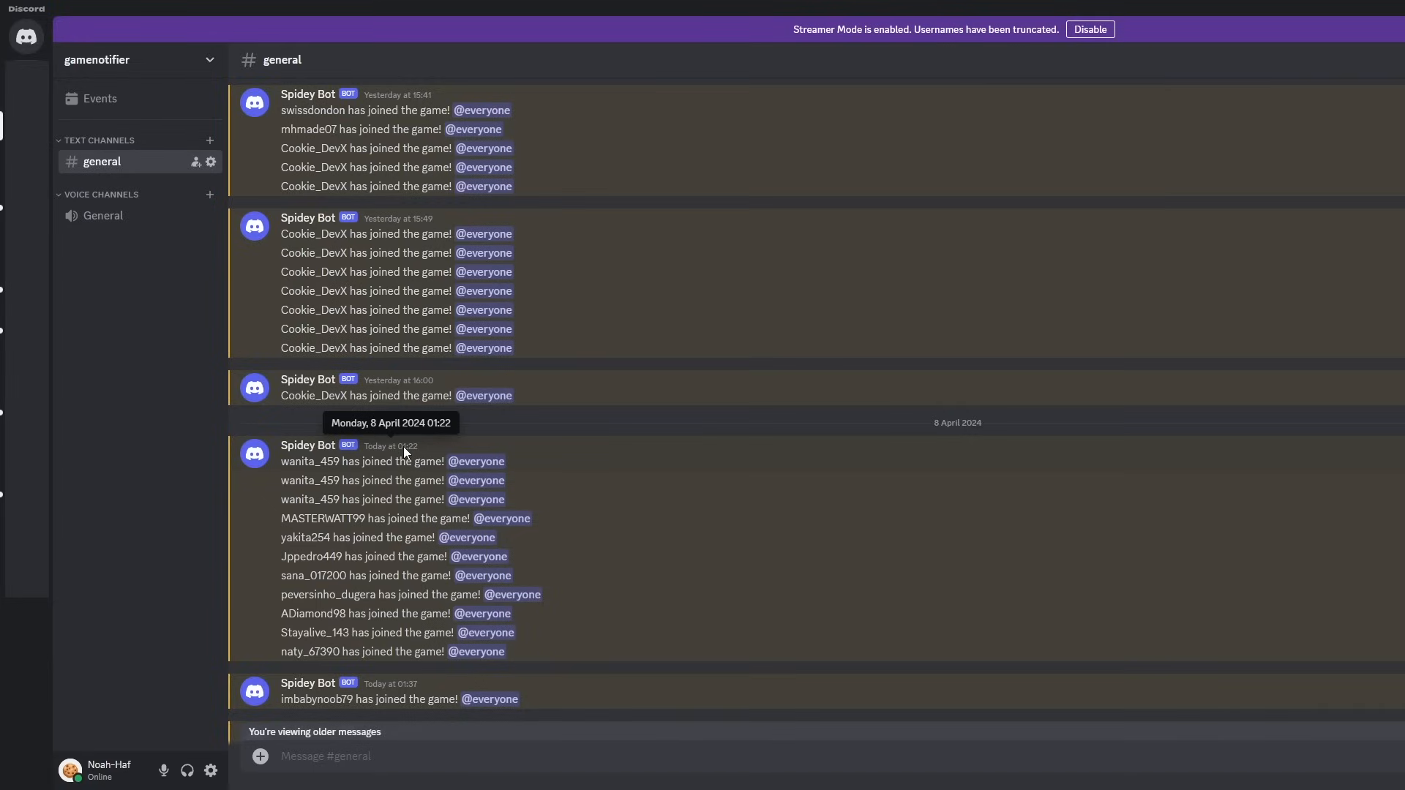
# - Read through the 8 April player join notifications in the general channel down to the most recent ones
pyautogui.scroll(-5, 519, 416)
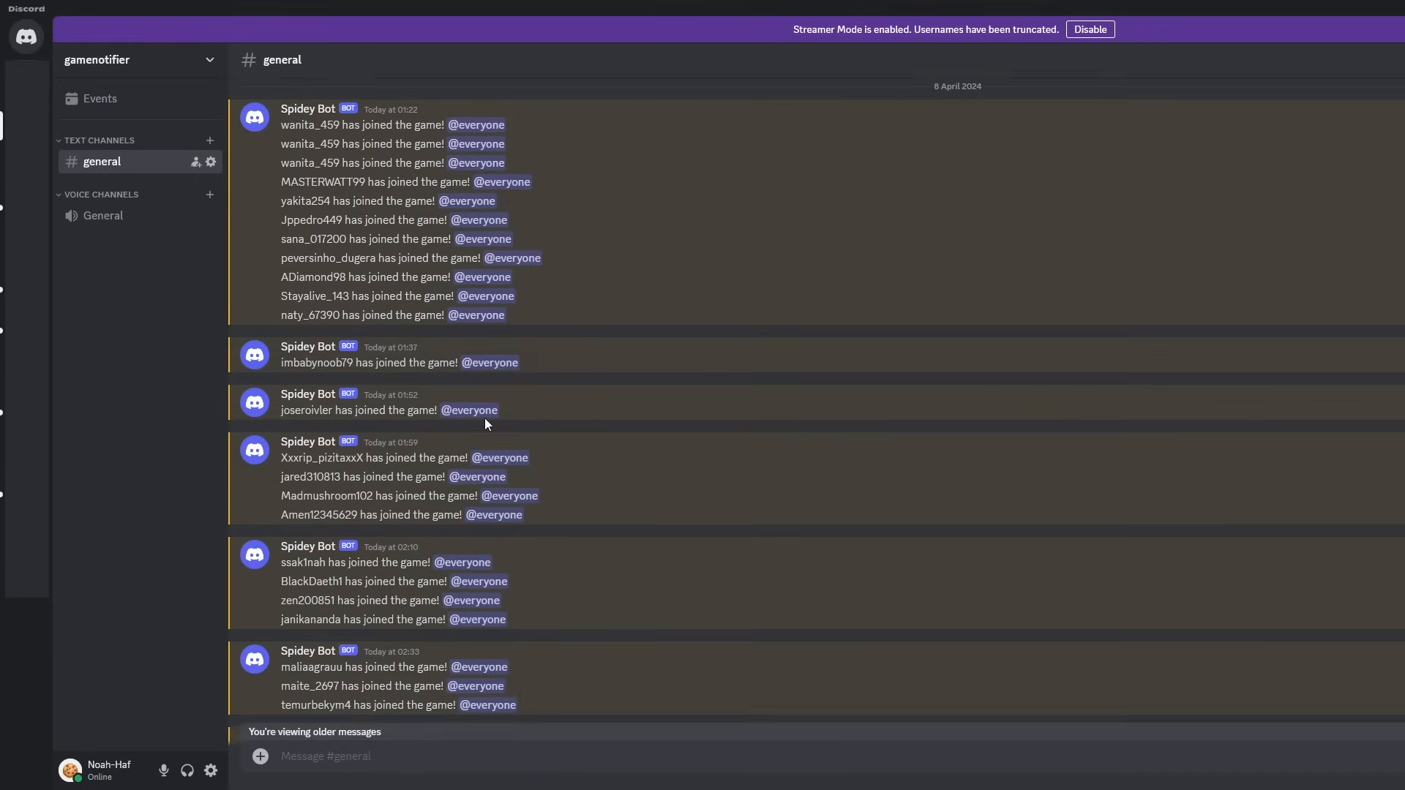
pyautogui.scroll(-7, 480, 419)
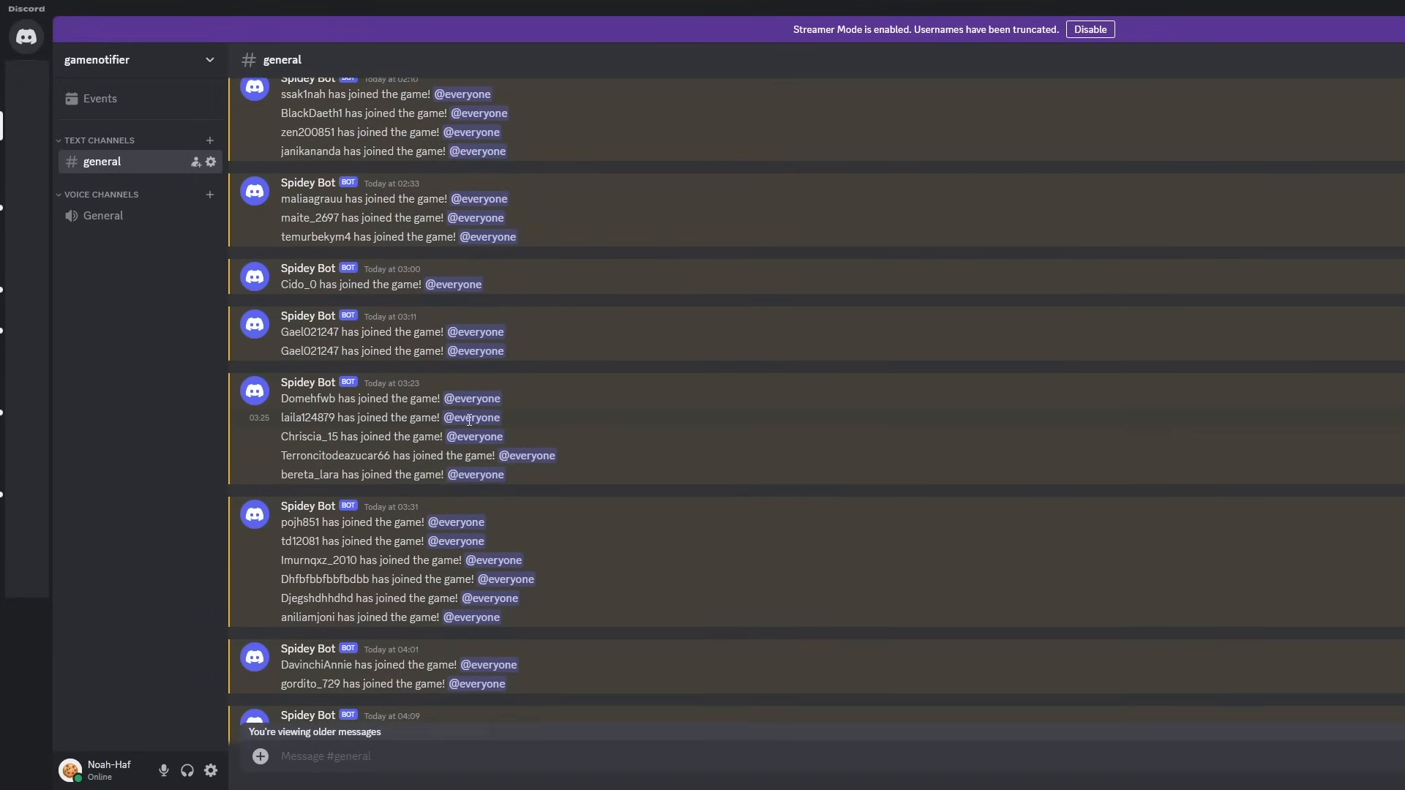
pyautogui.scroll(-6, 469, 421)
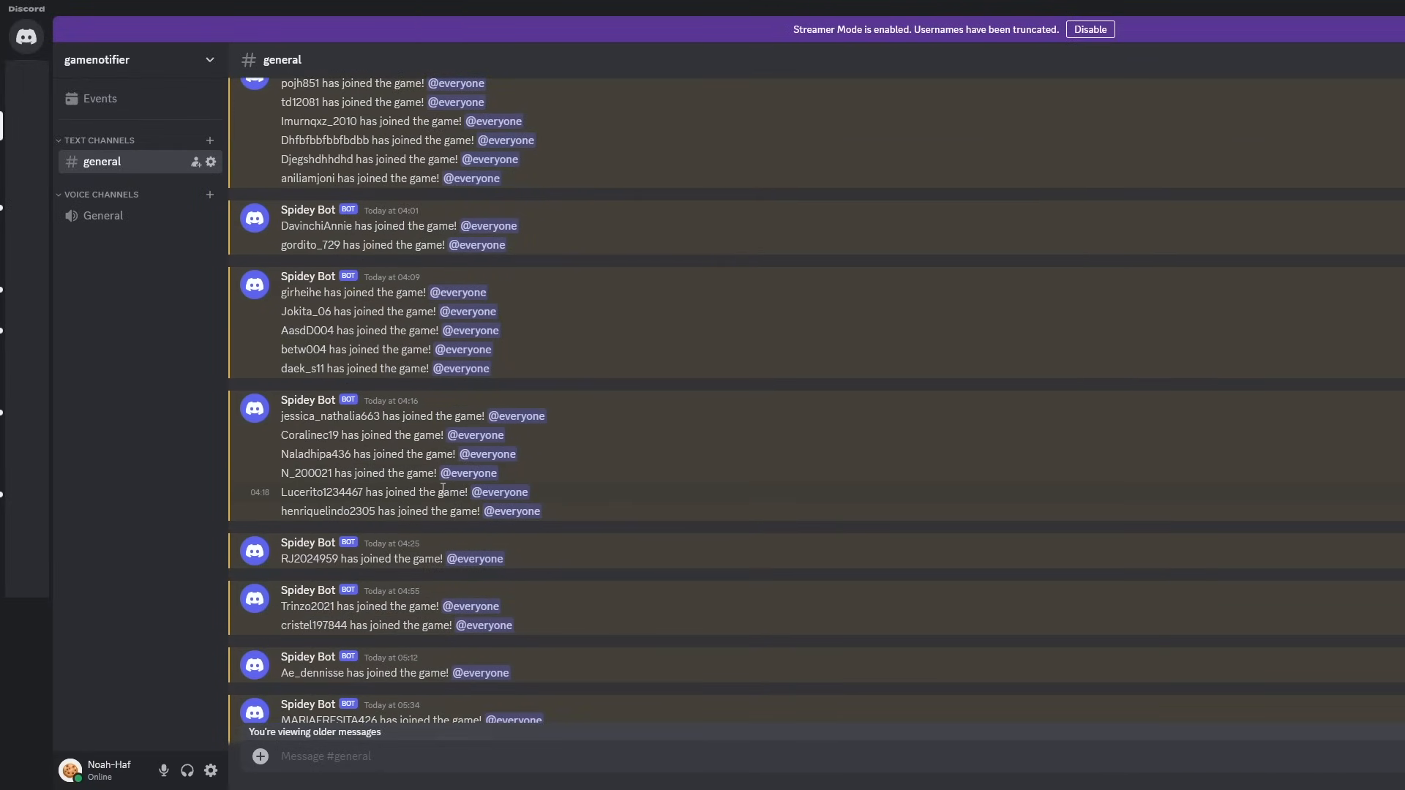
pyautogui.scroll(-8, 443, 489)
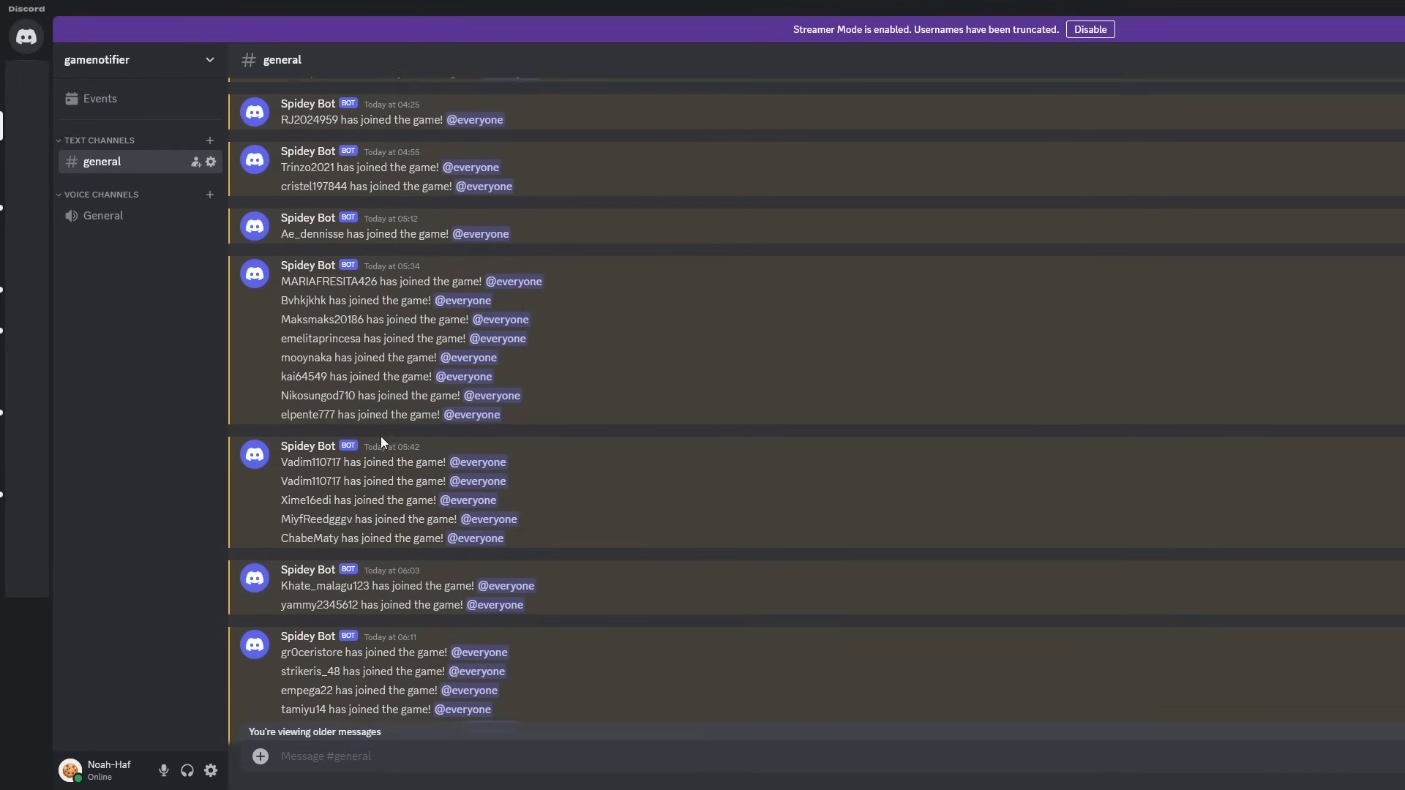
pyautogui.scroll(-15, 442, 286)
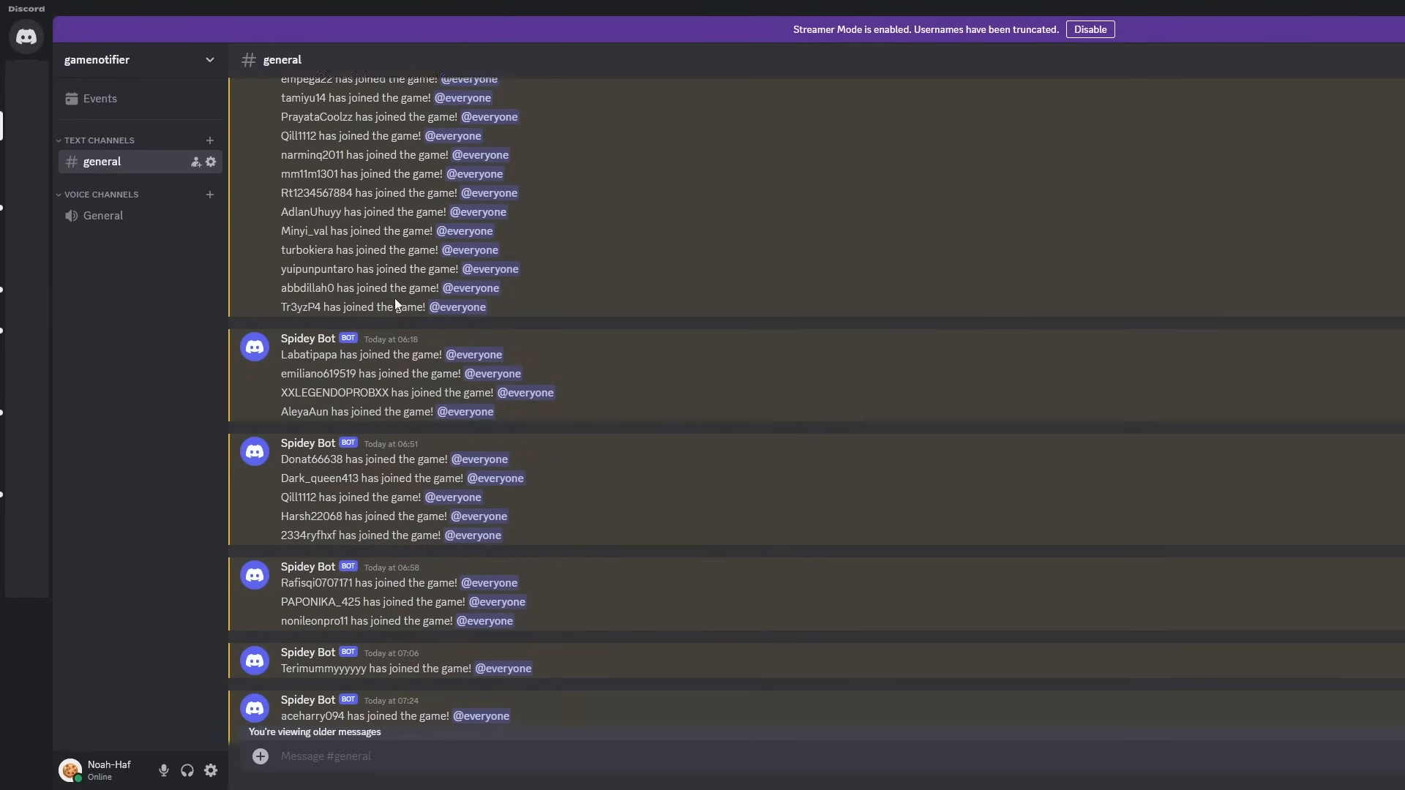
pyautogui.scroll(-15, 394, 300)
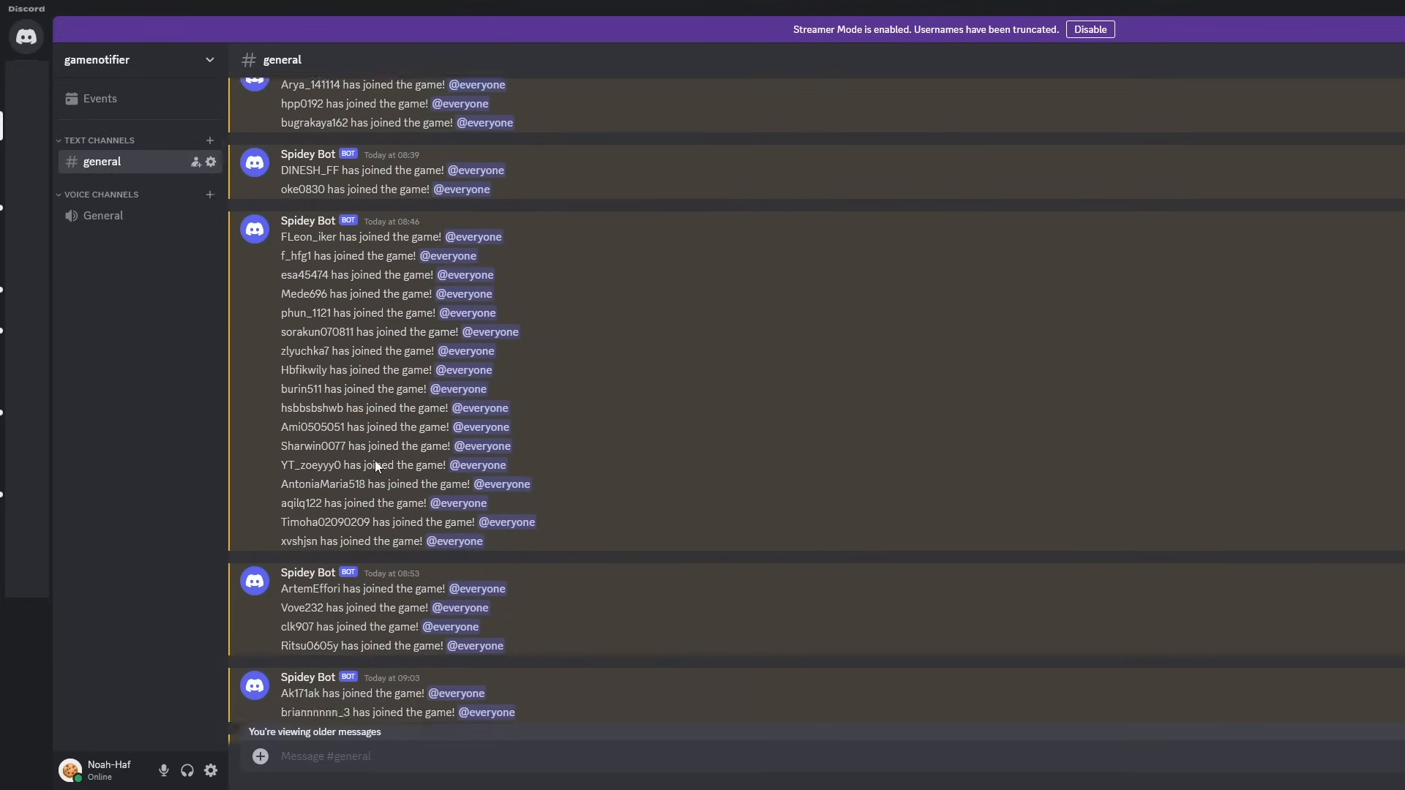
pyautogui.scroll(-15, 376, 468)
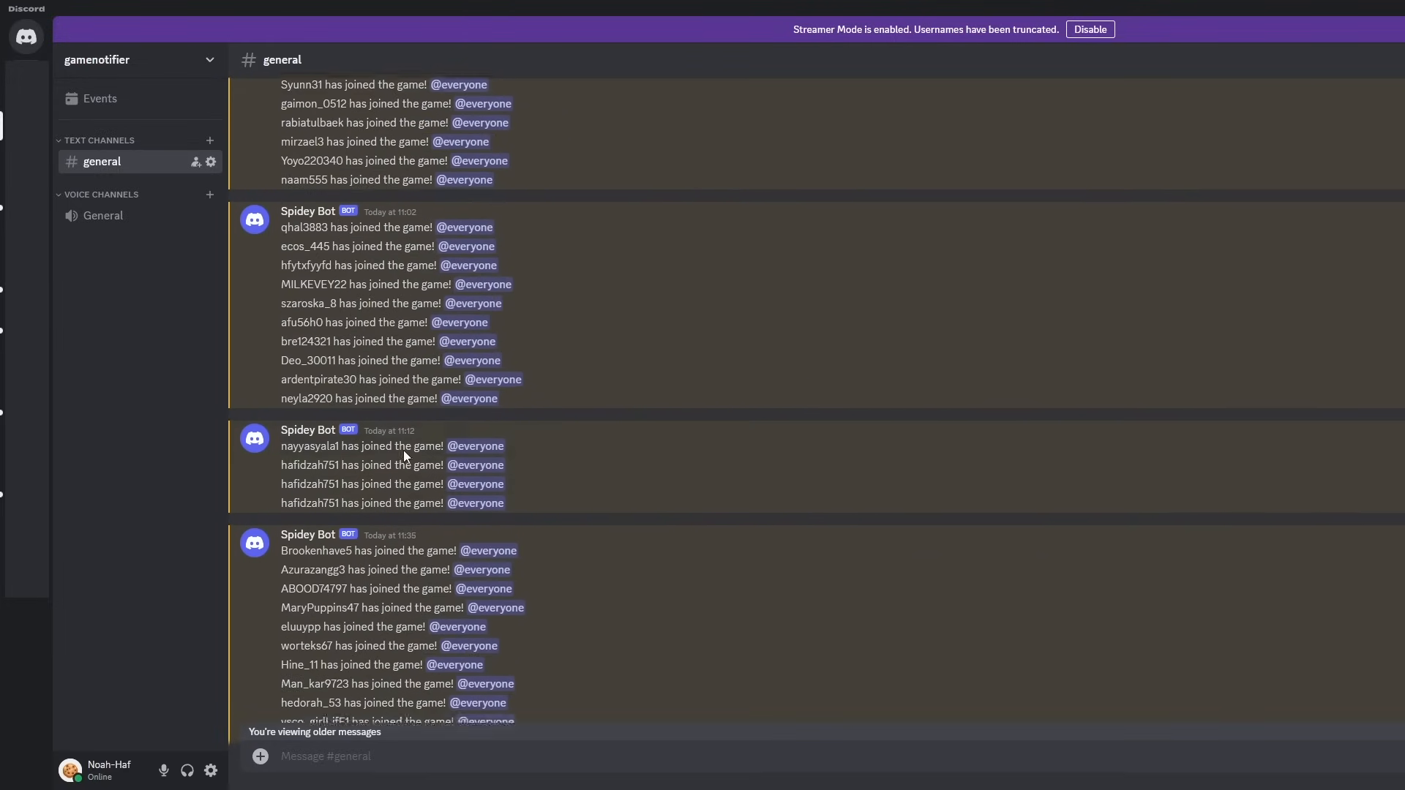
pyautogui.scroll(-3, 408, 461)
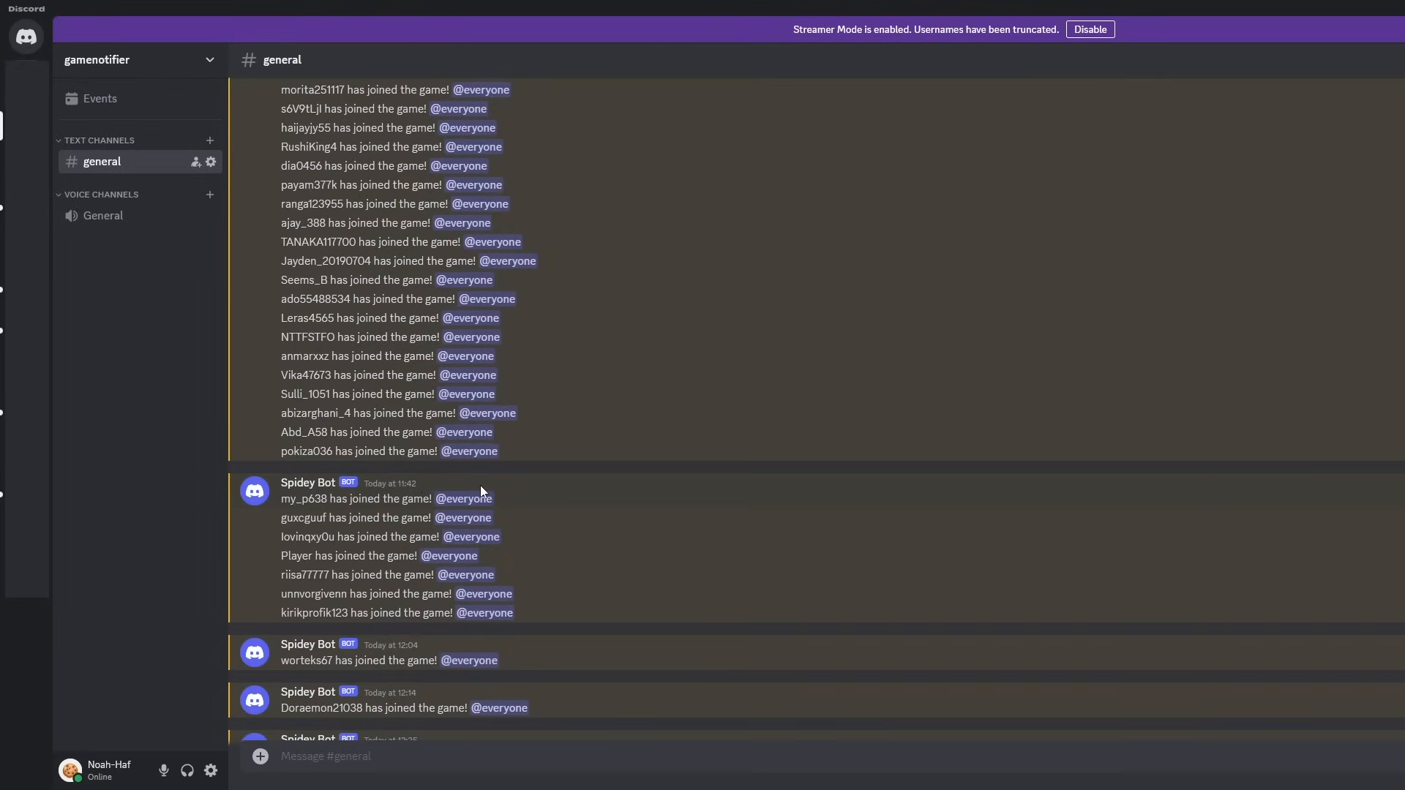
pyautogui.scroll(-7, 476, 489)
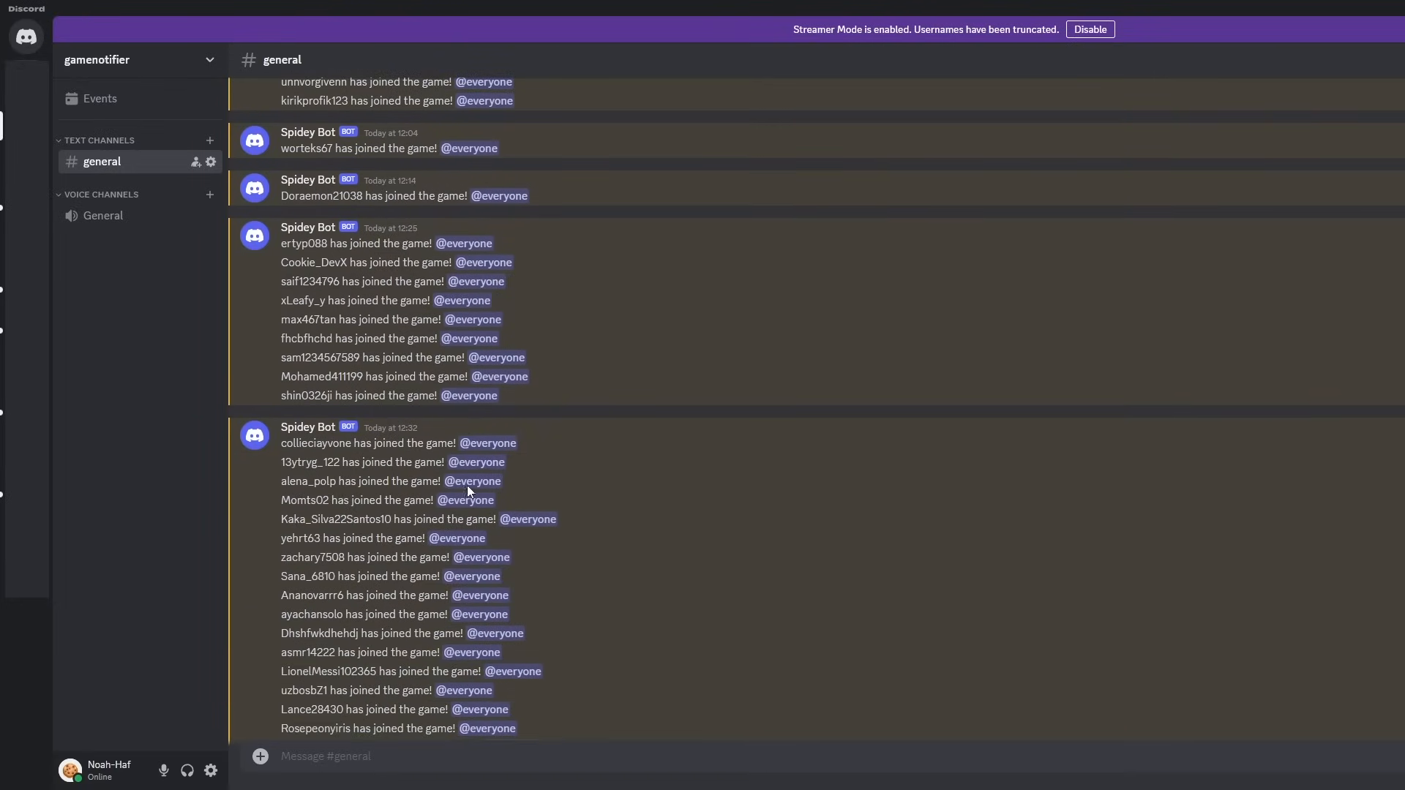
pyautogui.scroll(-6, 439, 468)
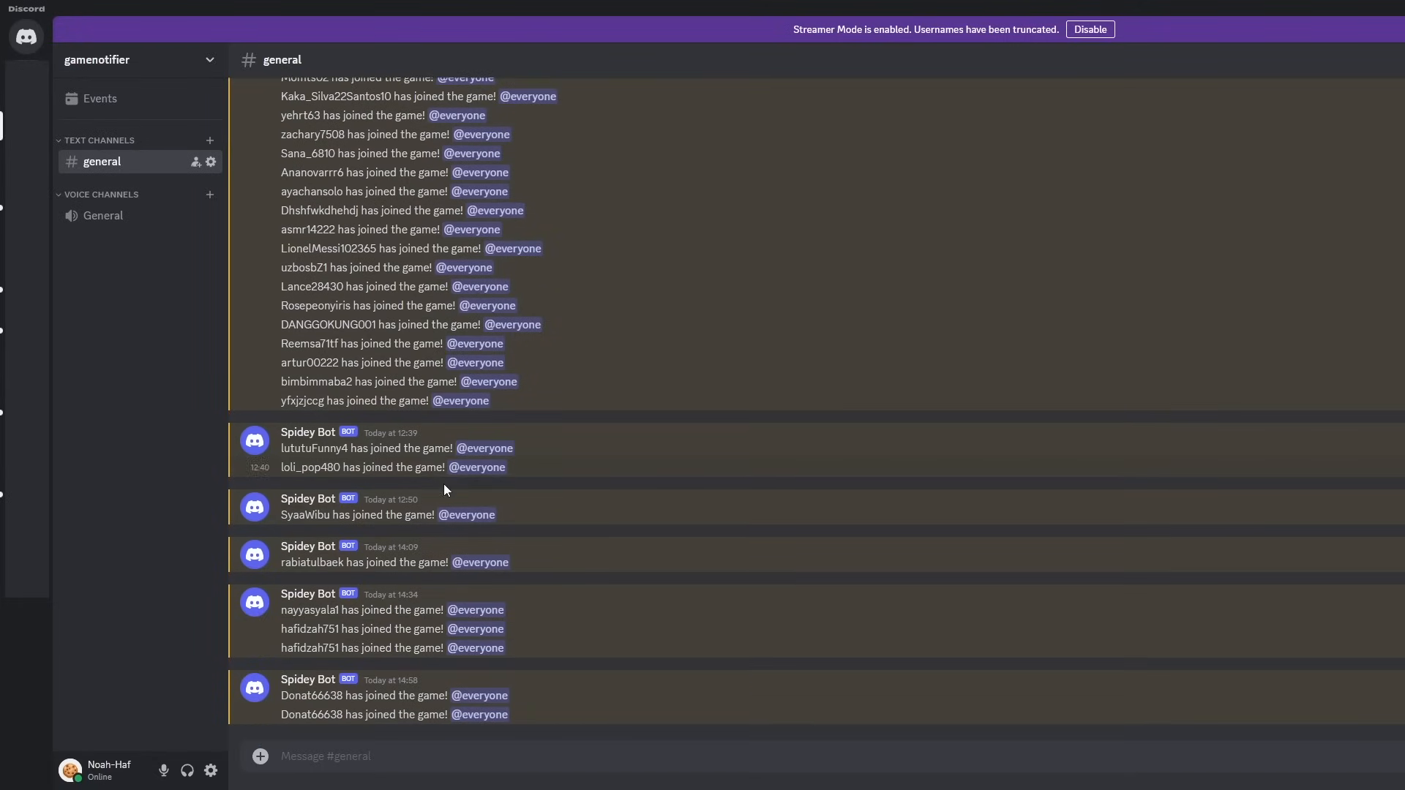
pyautogui.scroll(1, 413, 507)
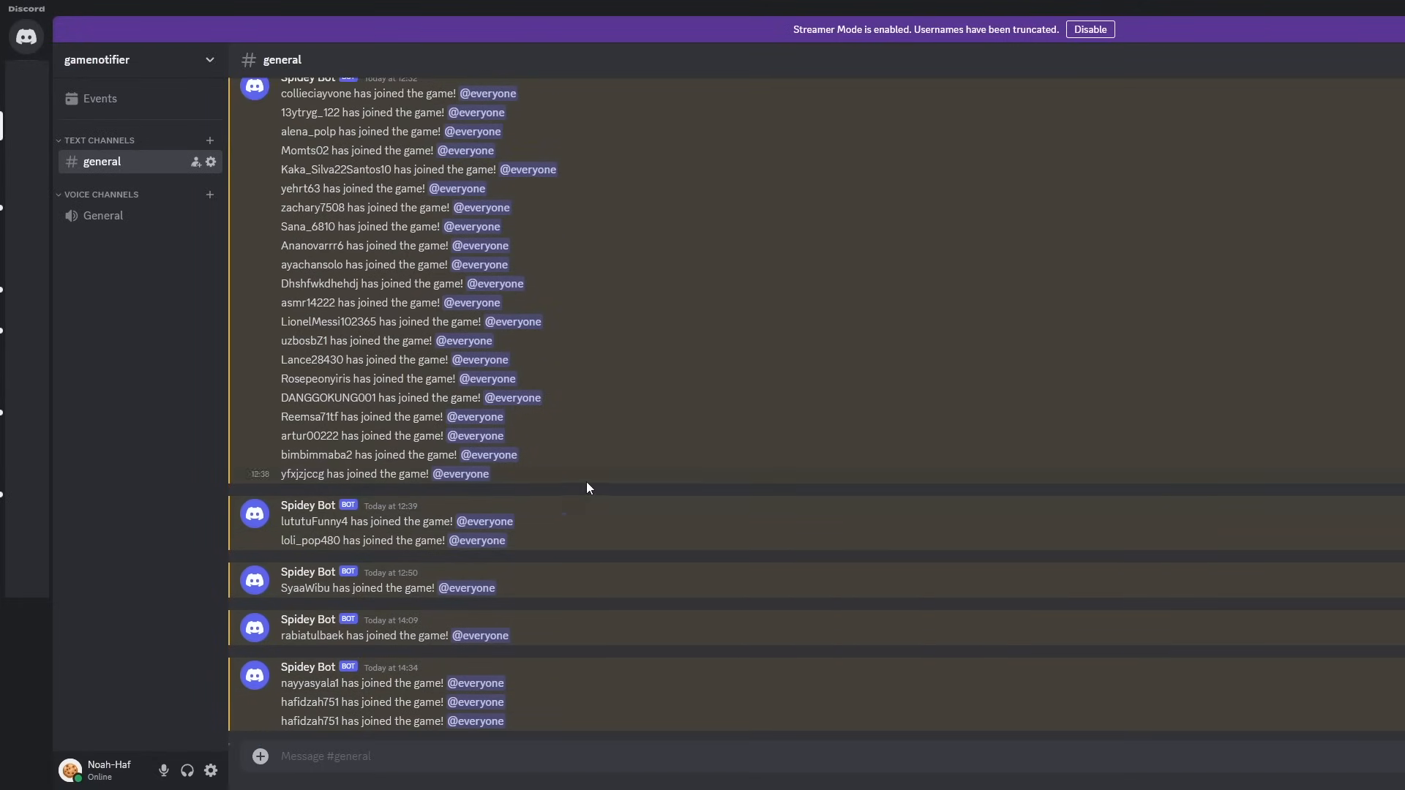
pyautogui.scroll(-1, 586, 483)
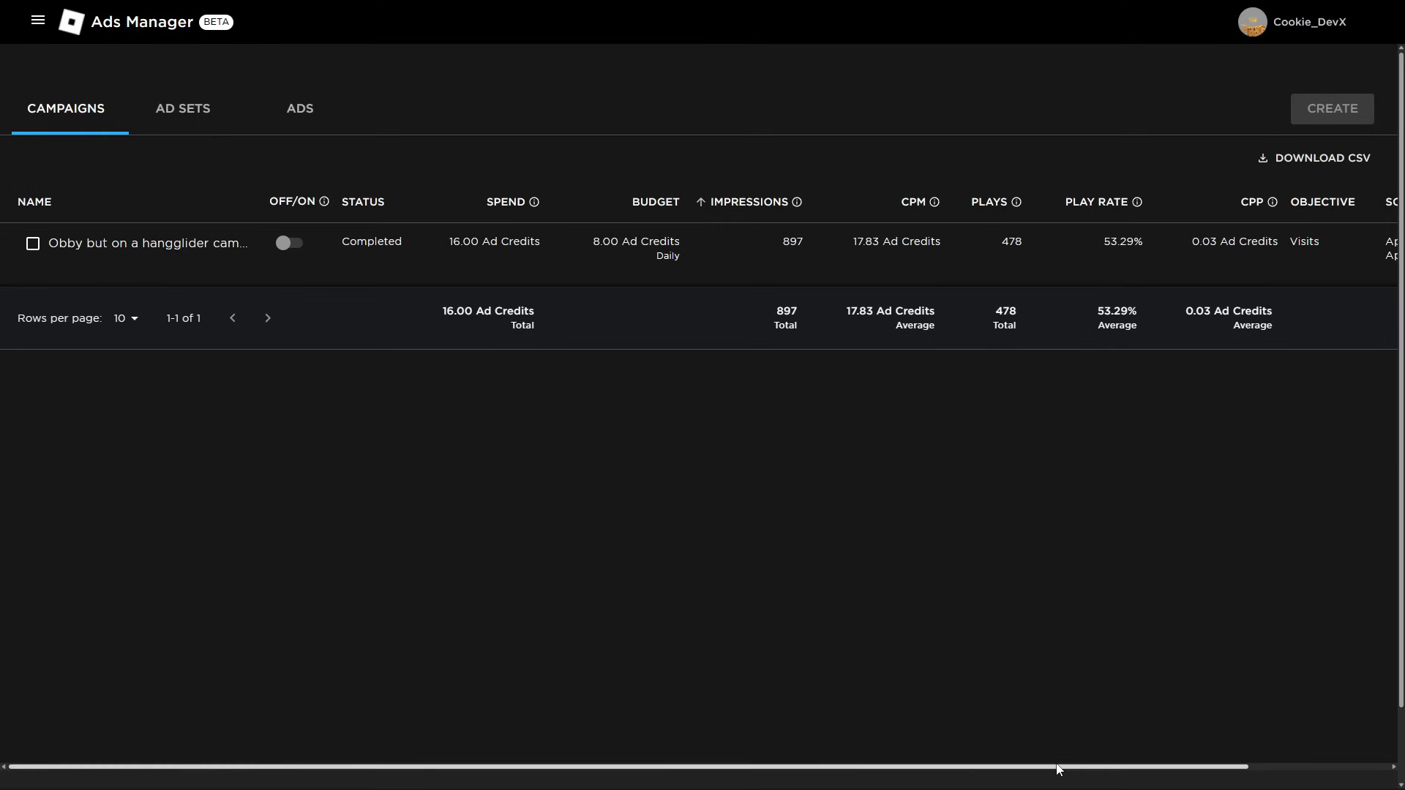
# - Review the completed campaign's final impressions, CPM, plays, play rate and schedule in the Ads Manager Campaigns overview
pyautogui.moveTo(1057, 768); pyautogui.dragTo(1199, 768)
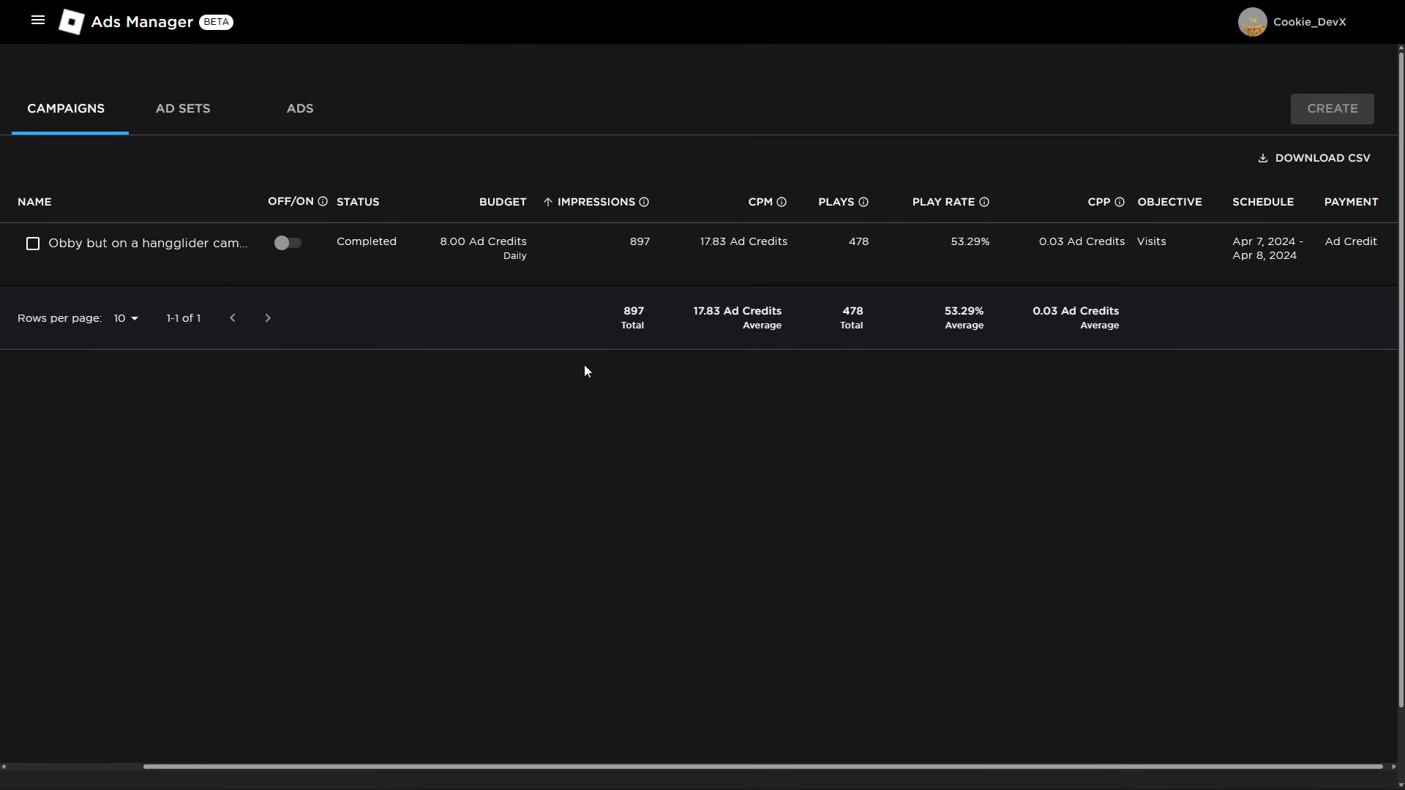
pyautogui.moveTo(852, 772); pyautogui.dragTo(935, 778)
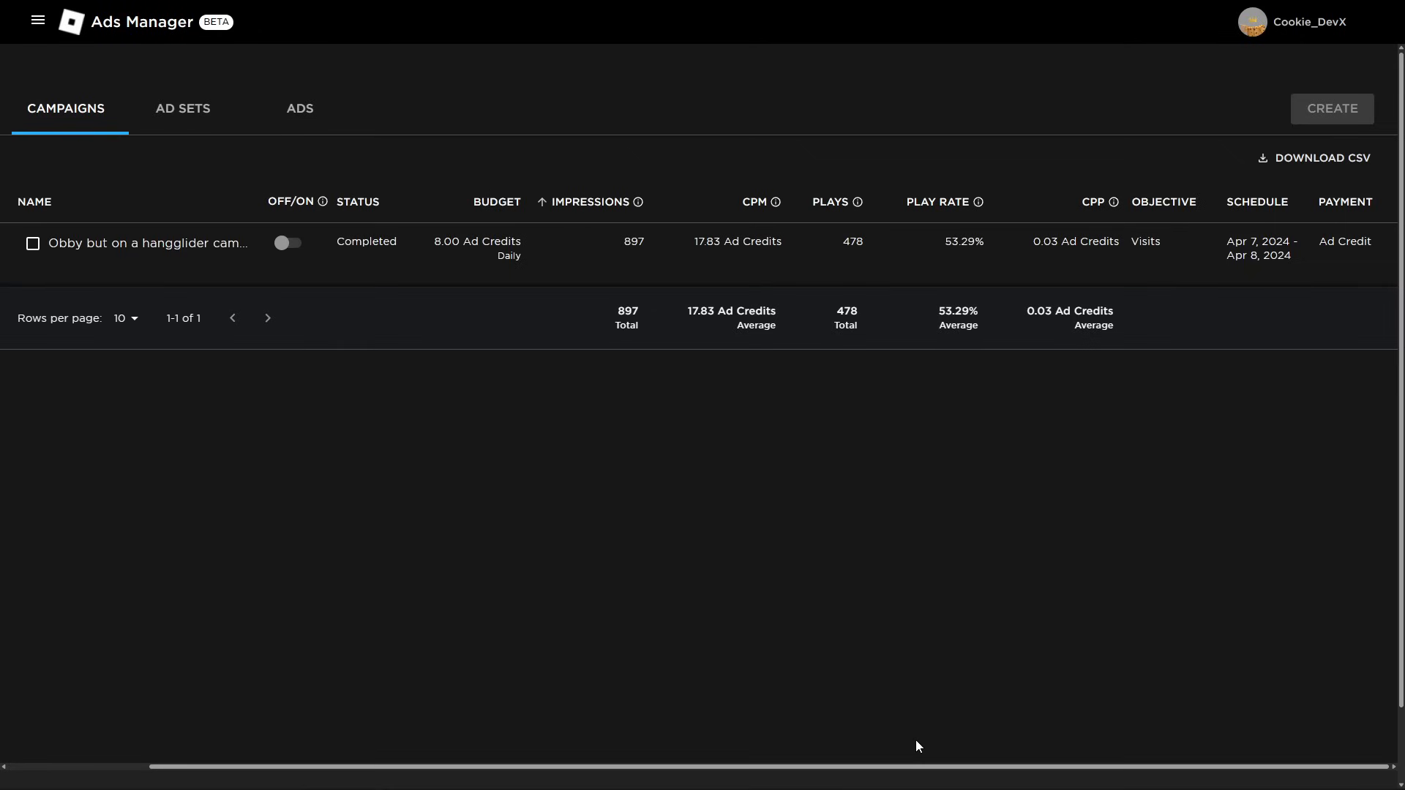
pyautogui.moveTo(979, 202)
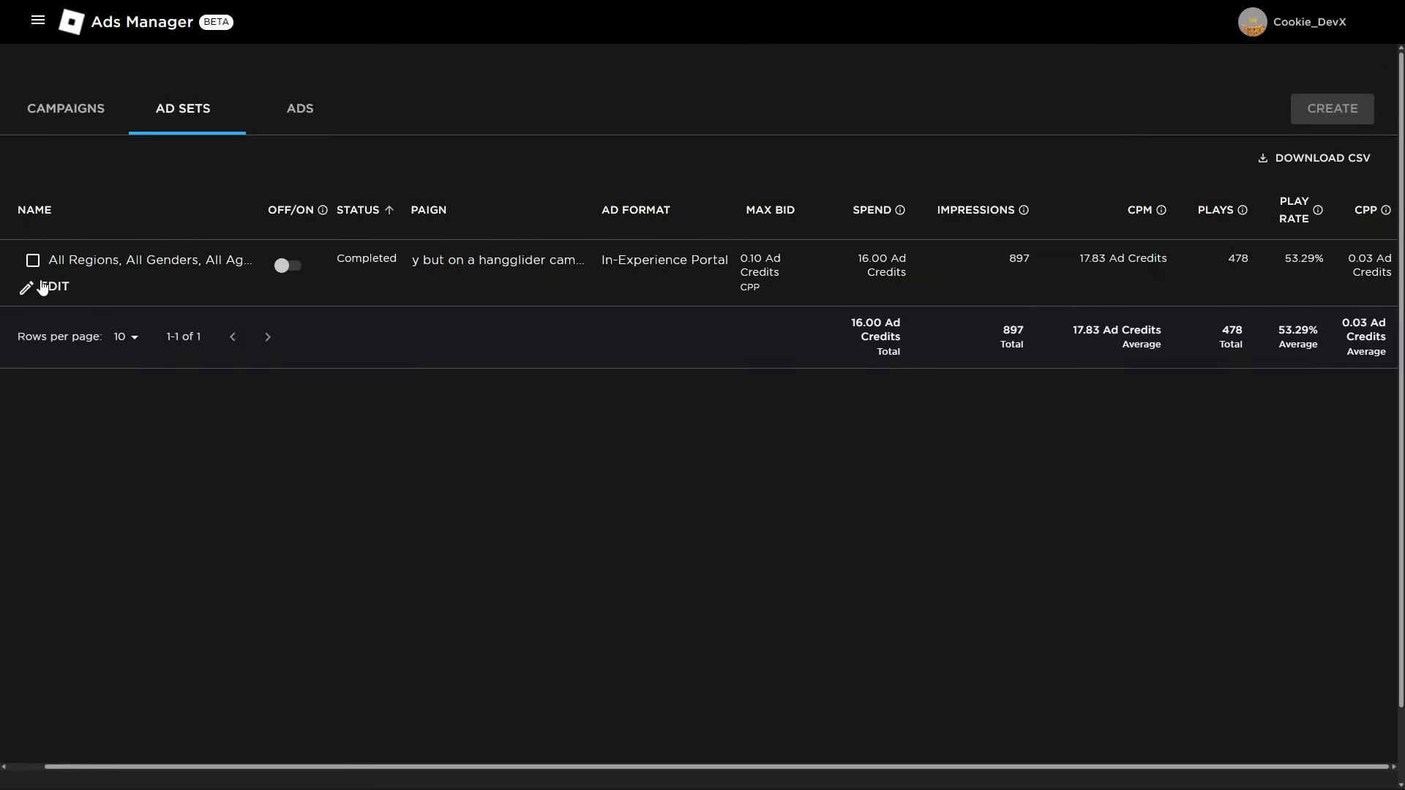
# - Open the completed ad set's settings and examine its audience, ad format and brand suitability options
pyautogui.click(38, 287)
pyautogui.scroll(-2, 951, 557)
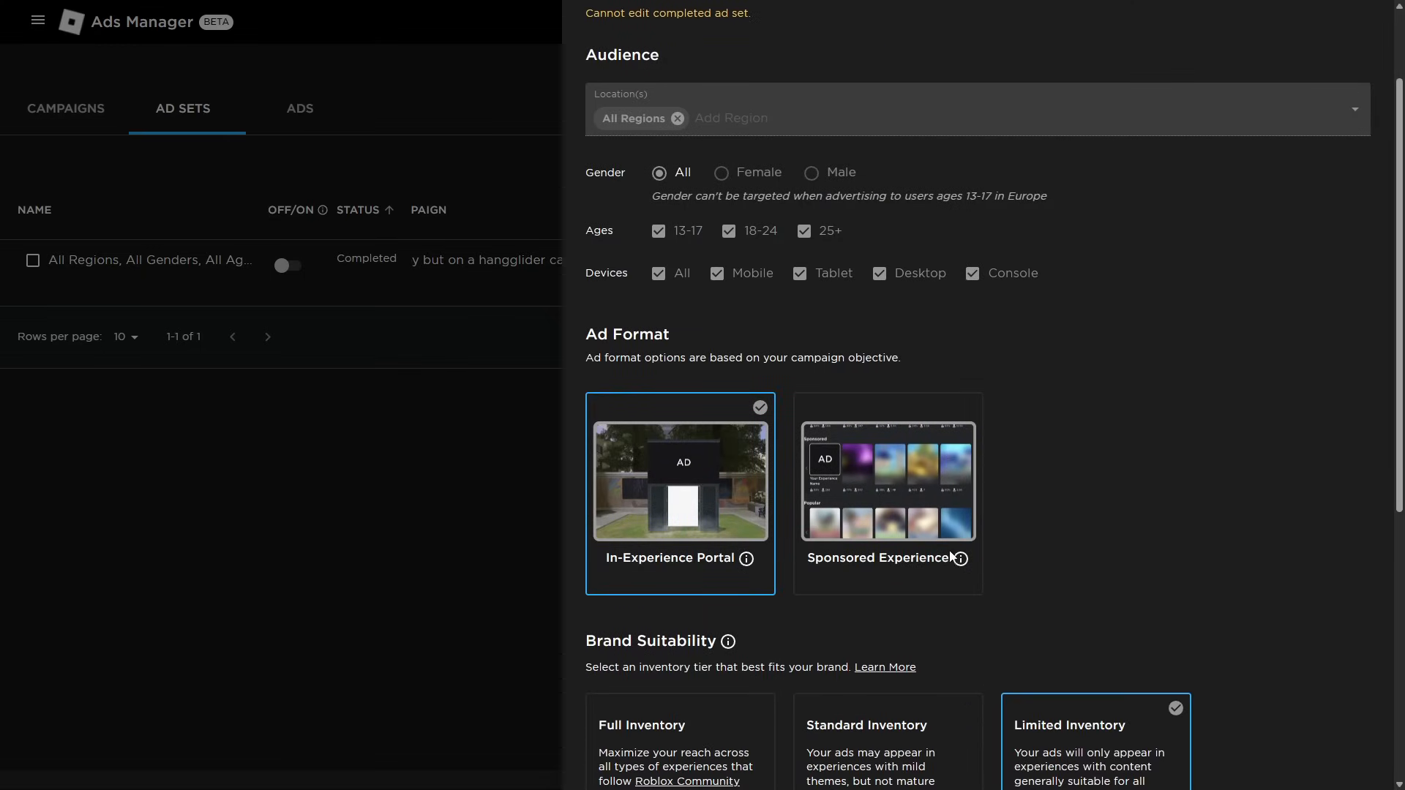